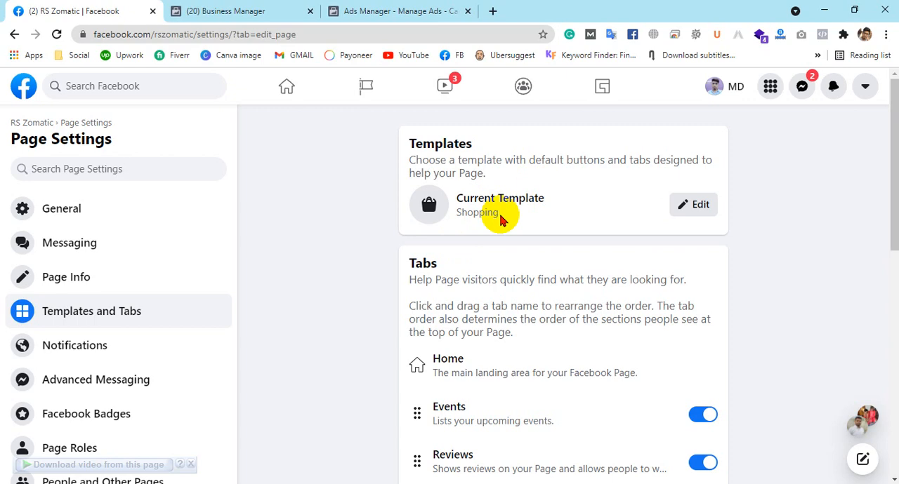
Move the Shop tab directly below Home in the page's tab order and leave it switched on
{"action": "scroll", "coordinate": [601, 156], "scroll_direction": "down", "scroll_amount": 3}
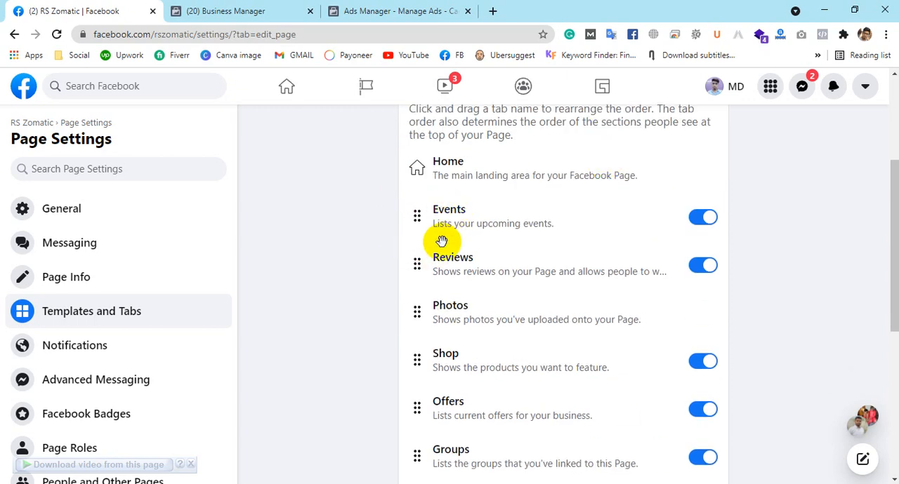
{"action": "scroll", "coordinate": [485, 281], "scroll_direction": "down", "scroll_amount": 1}
{"action": "scroll", "coordinate": [506, 296], "scroll_direction": "down", "scroll_amount": 4}
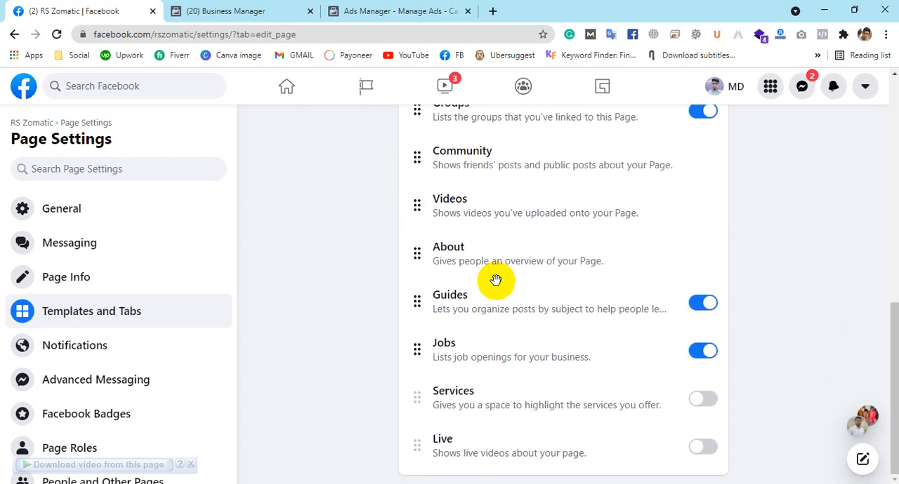
{"action": "scroll", "coordinate": [485, 379], "scroll_direction": "up", "scroll_amount": 3}
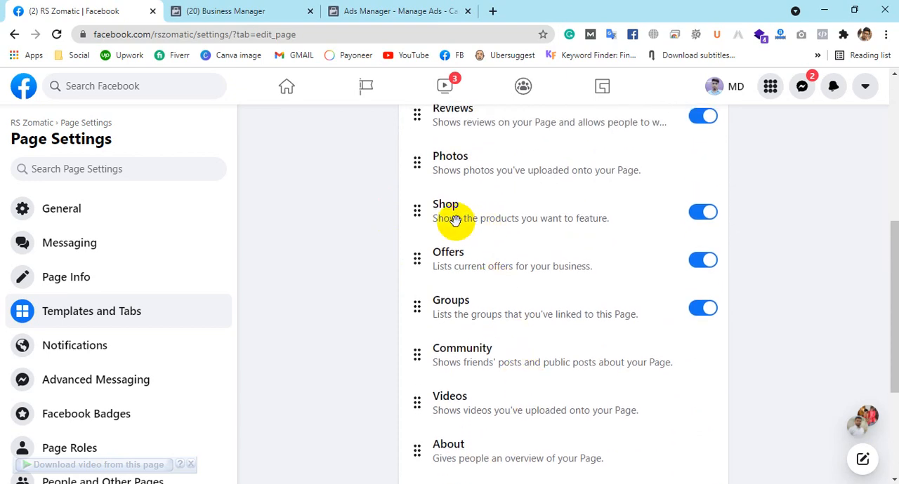
{"action": "scroll", "coordinate": [457, 231], "scroll_direction": "up", "scroll_amount": 2}
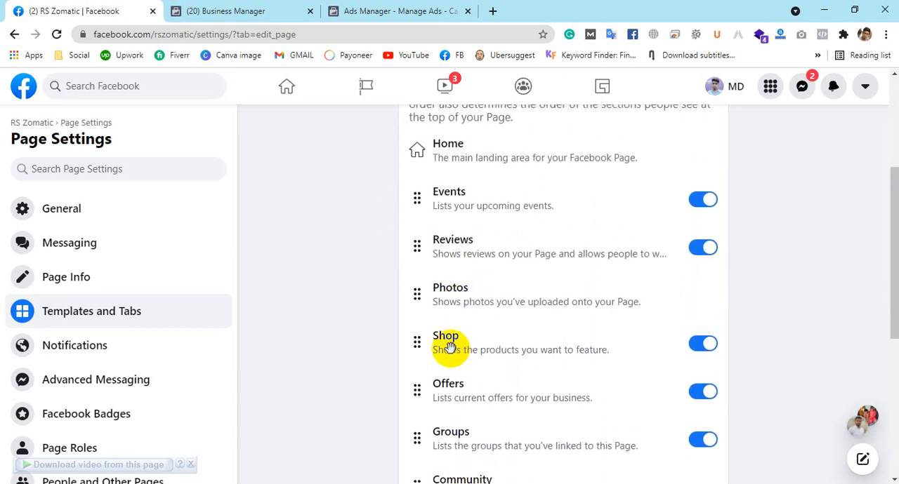
{"action": "scroll", "coordinate": [445, 353], "scroll_direction": "up", "scroll_amount": 1}
{"action": "scroll", "coordinate": [421, 386], "scroll_direction": "down", "scroll_amount": 1}
{"action": "left_click_drag", "start_coordinate": [446, 345], "coordinate": [451, 193]}
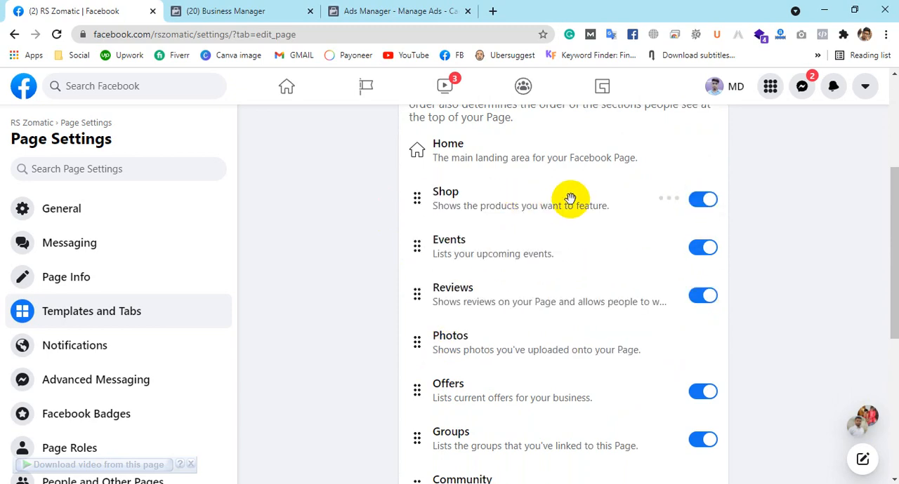
{"action": "left_click", "coordinate": [706, 205]}
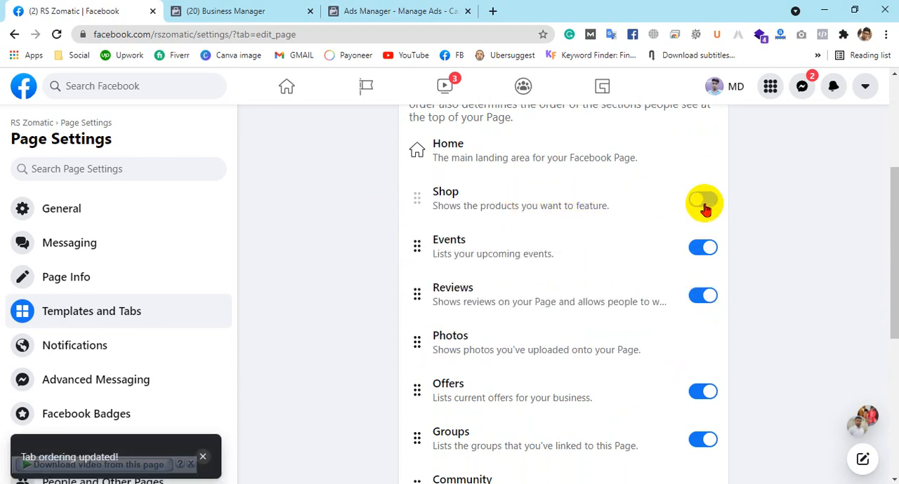
{"action": "left_click", "coordinate": [706, 205]}
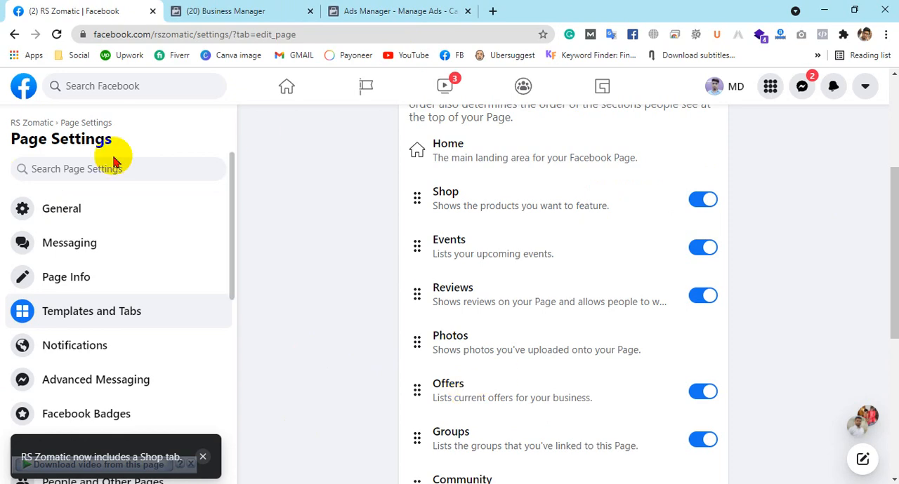
Search Facebook for "rs zomatic" and open the RS Zomatic page
{"action": "scroll", "coordinate": [392, 258], "scroll_direction": "up", "scroll_amount": 3}
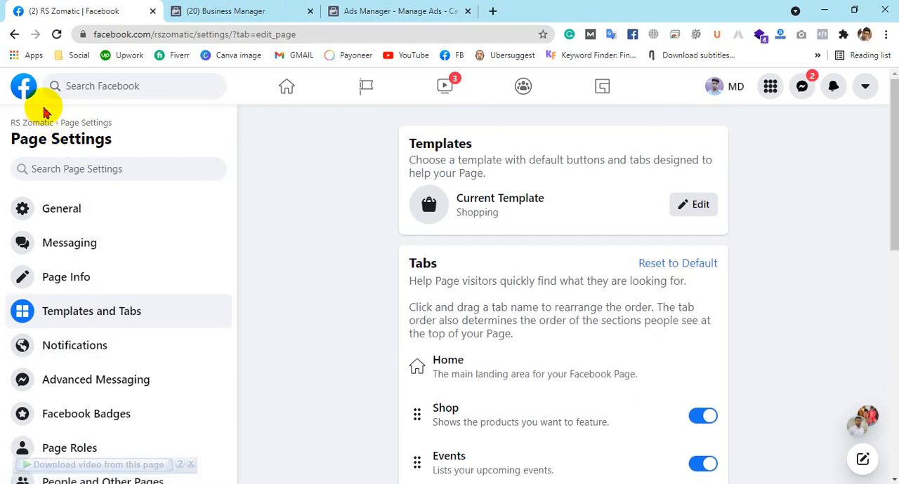
{"action": "left_click", "coordinate": [140, 86]}
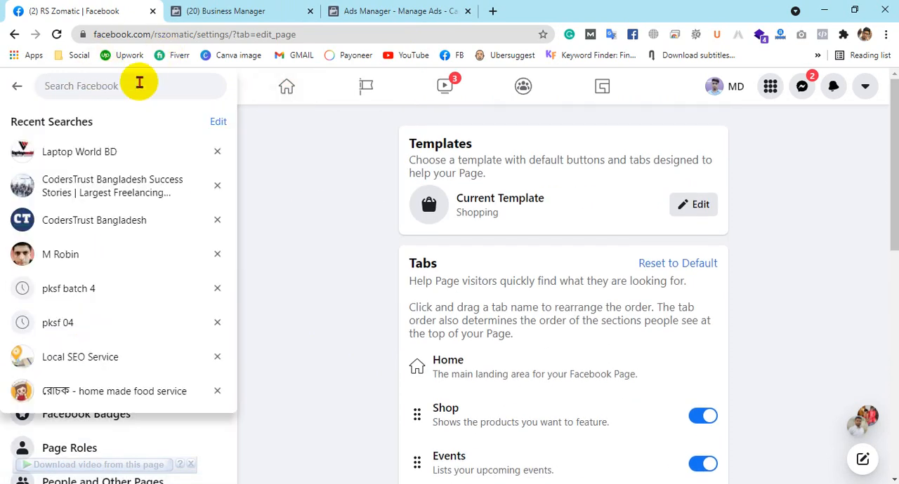
{"action": "type", "text": "rs"}
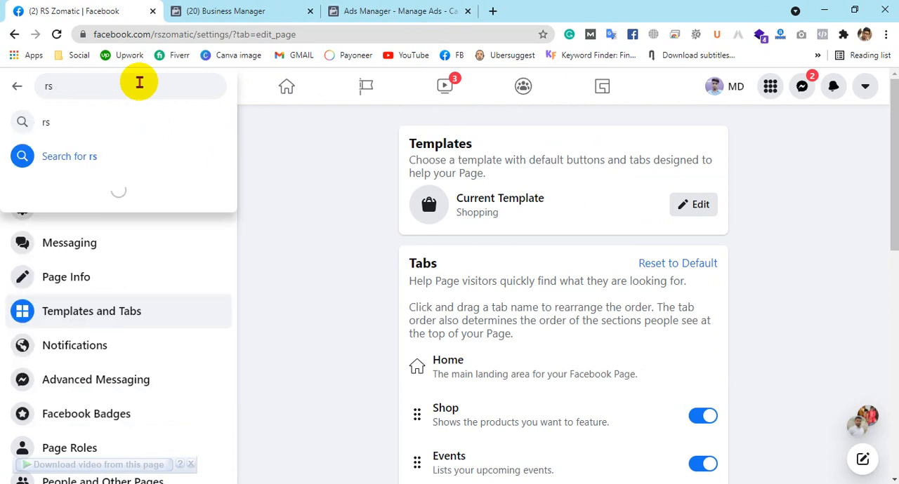
{"action": "type", "text": " zom"}
{"action": "left_click", "coordinate": [128, 125]}
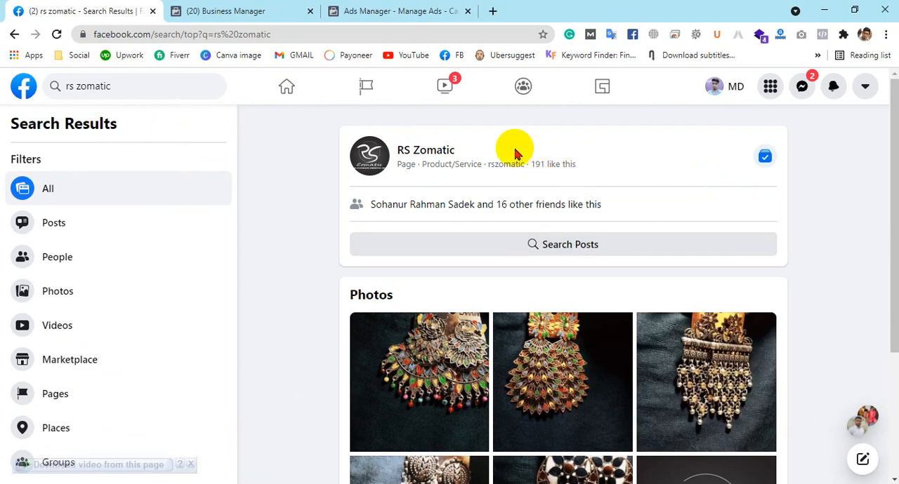
{"action": "left_click", "coordinate": [447, 153]}
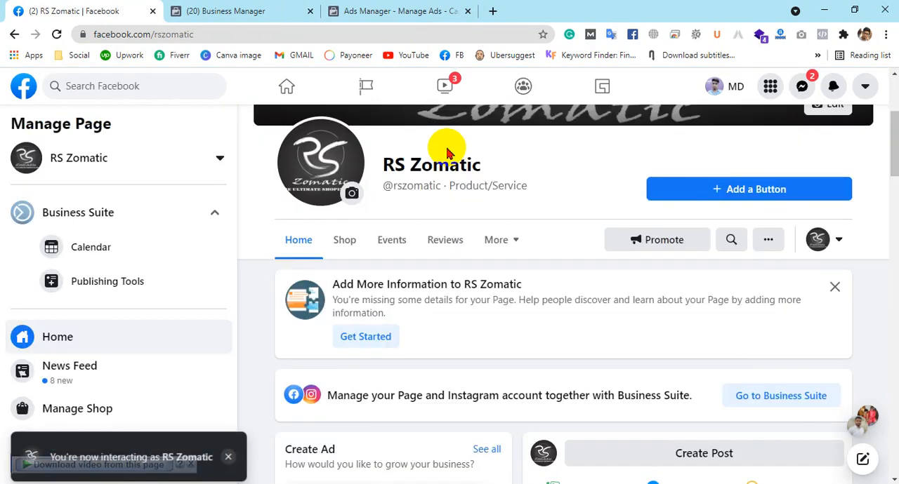
Open the page's Shop section and bring up the Set Up Shop introduction to review it through to the Commerce Manager link
{"action": "scroll", "coordinate": [541, 240], "scroll_direction": "down", "scroll_amount": 2}
{"action": "scroll", "coordinate": [437, 195], "scroll_direction": "up", "scroll_amount": 2}
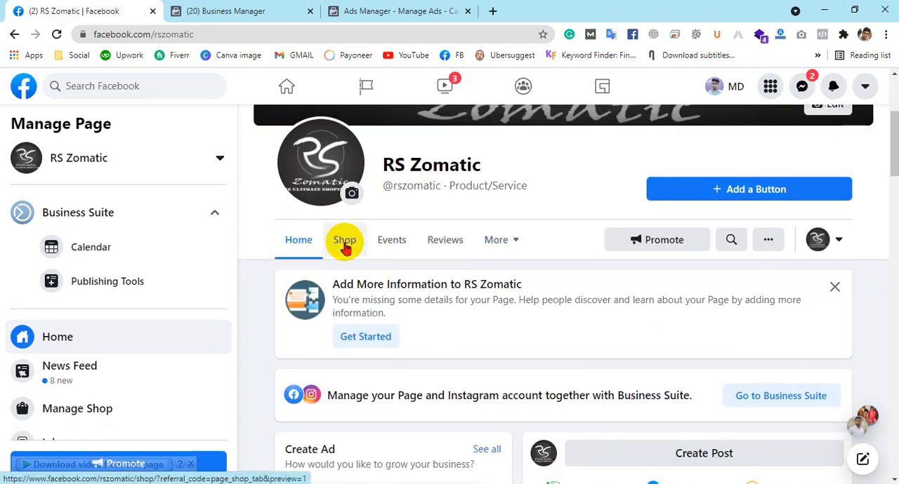
{"action": "left_click", "coordinate": [344, 245]}
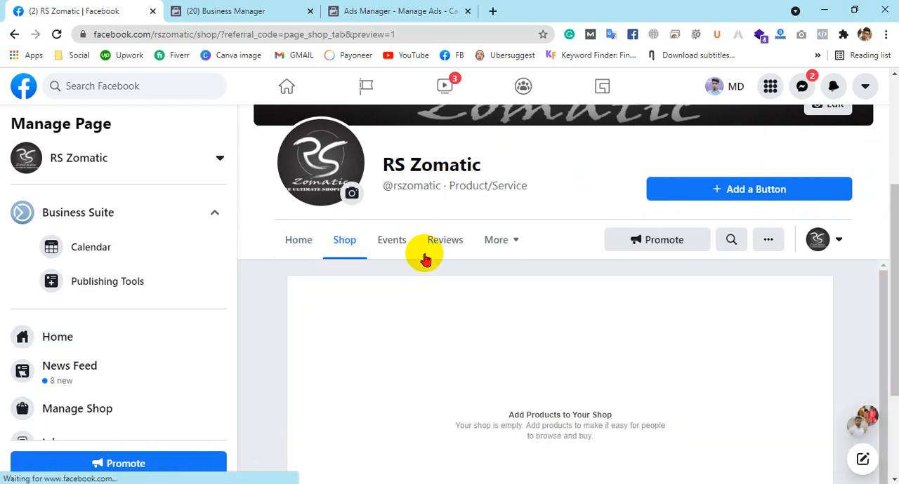
{"action": "scroll", "coordinate": [618, 243], "scroll_direction": "down", "scroll_amount": 2}
{"action": "left_click", "coordinate": [568, 260]}
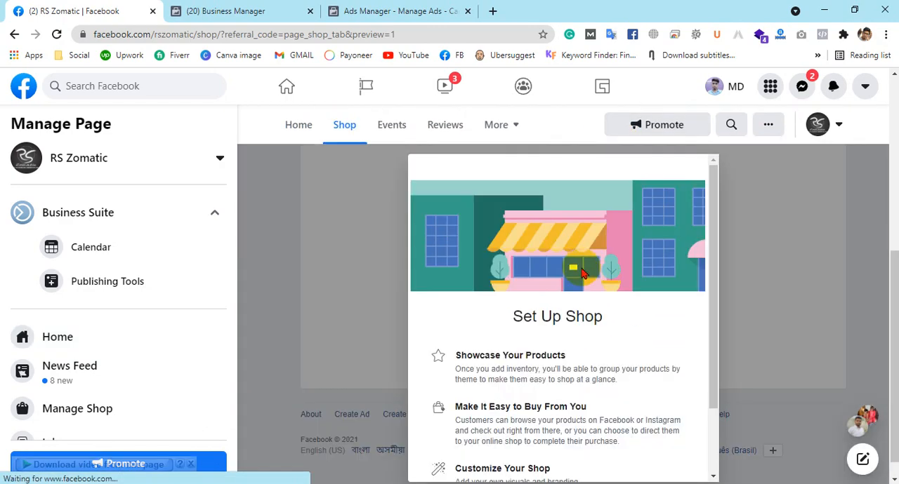
{"action": "scroll", "coordinate": [528, 281], "scroll_direction": "down", "scroll_amount": 2}
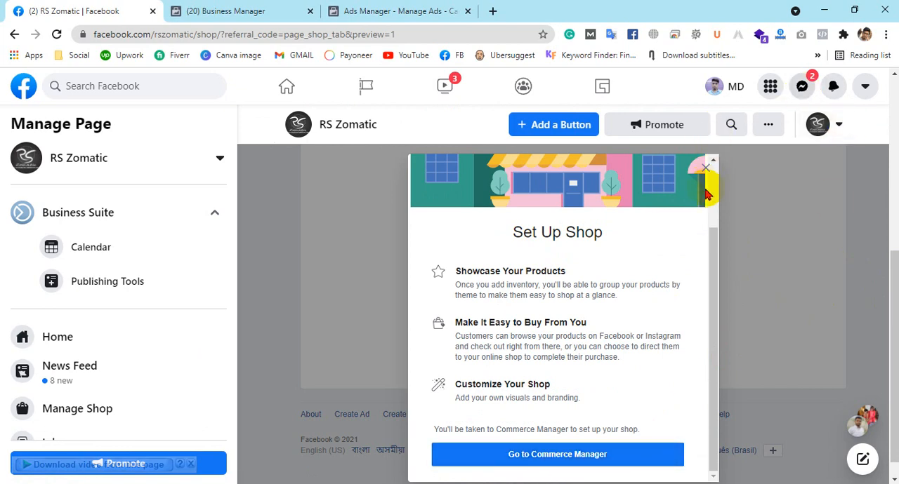
{"action": "scroll", "coordinate": [365, 217], "scroll_direction": "up", "scroll_amount": 3}
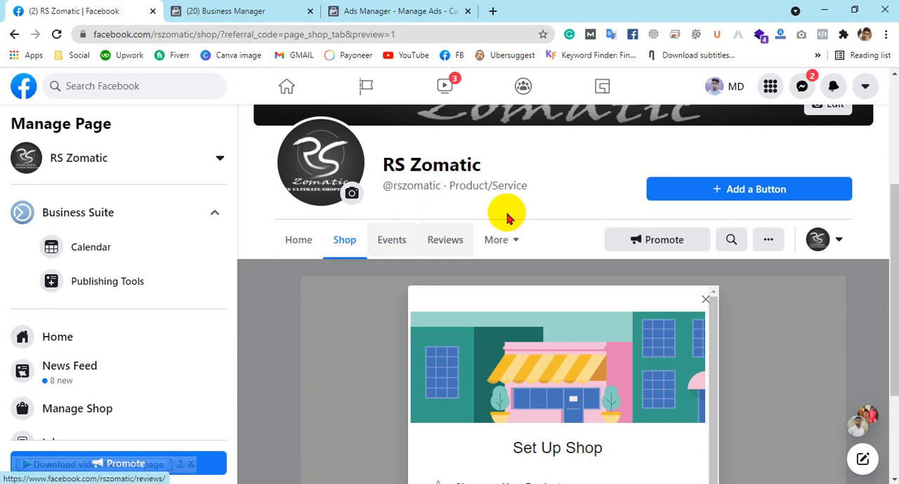
{"action": "scroll", "coordinate": [508, 215], "scroll_direction": "down", "scroll_amount": 2}
{"action": "scroll", "coordinate": [546, 277], "scroll_direction": "down", "scroll_amount": 2}
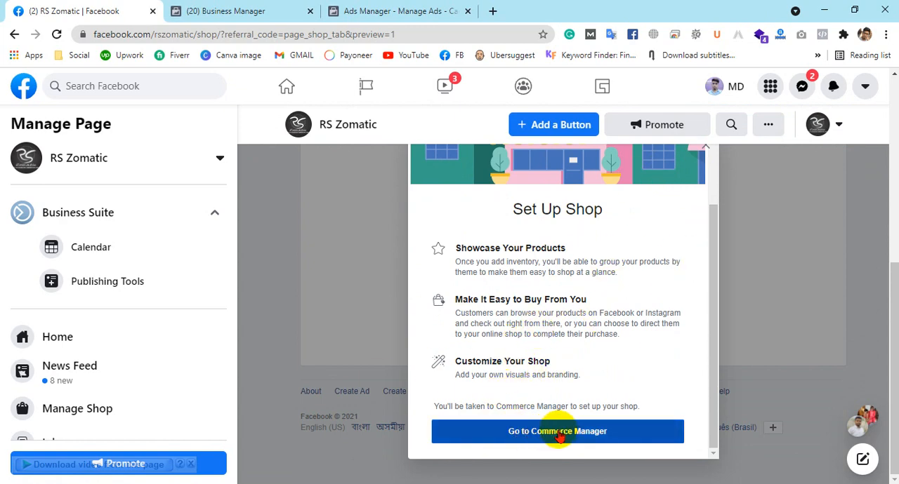
Locate Commerce Manager among the Business Manager and Ads Manager tools, open it from Ads Manager, and look over its shops and catalogs
{"action": "left_click", "coordinate": [219, 10]}
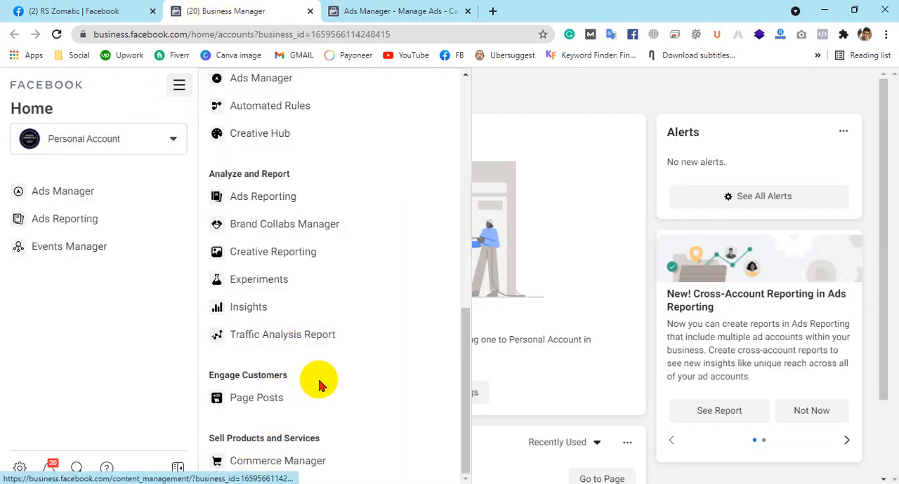
{"action": "scroll", "coordinate": [319, 385], "scroll_direction": "up", "scroll_amount": 10}
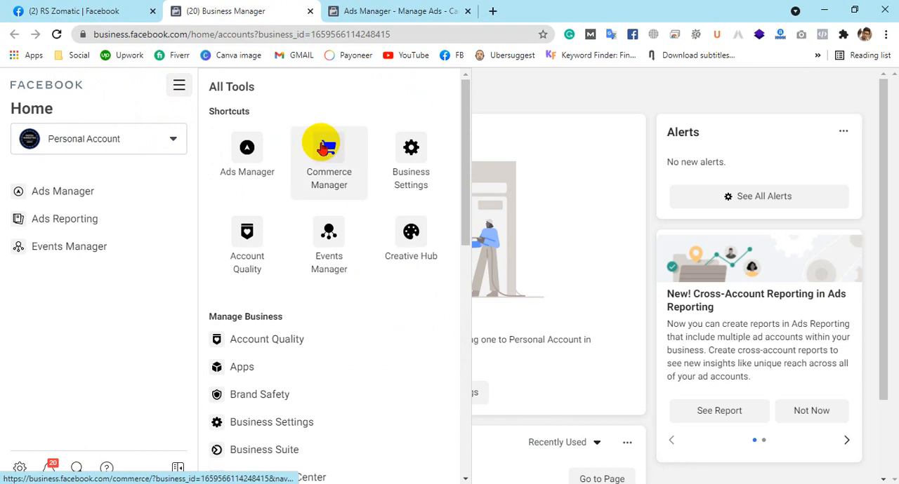
{"action": "left_click", "coordinate": [389, 7]}
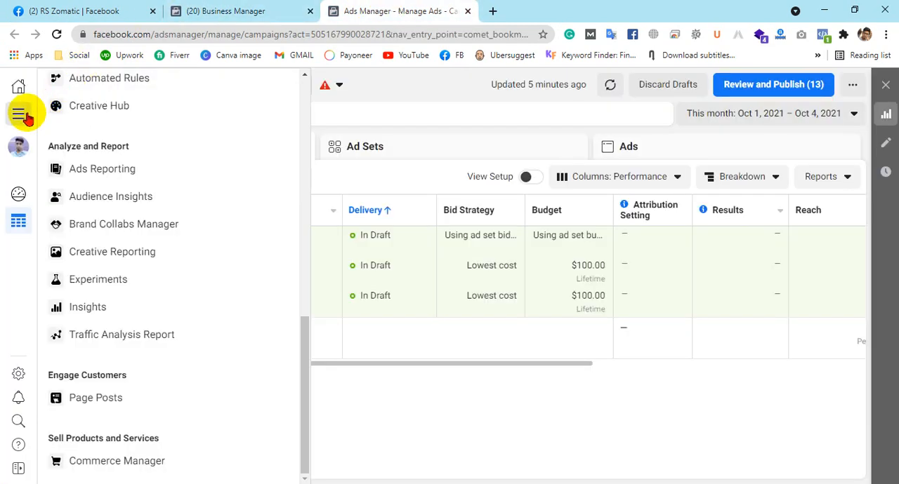
{"action": "scroll", "coordinate": [207, 317], "scroll_direction": "up", "scroll_amount": 10}
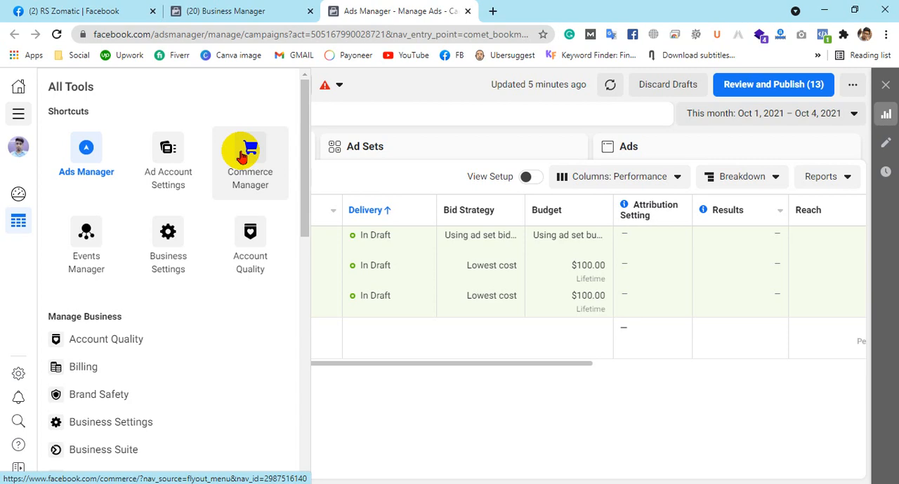
{"action": "left_click", "coordinate": [242, 156]}
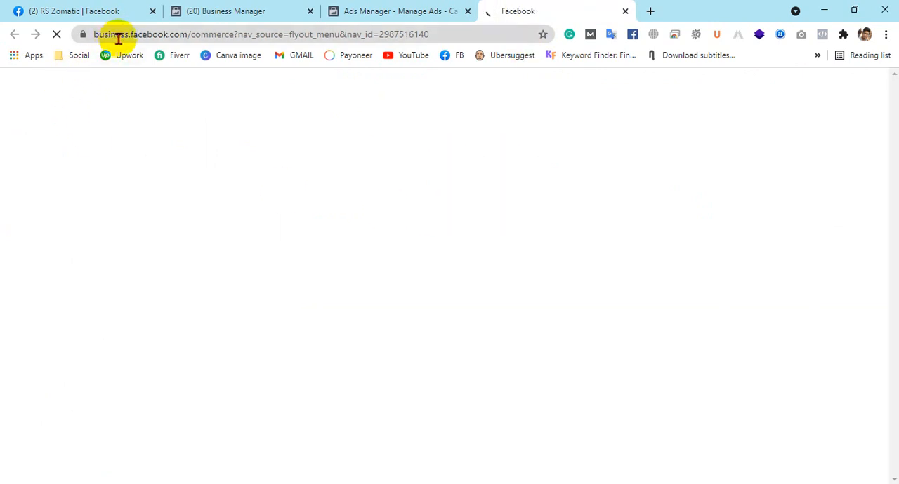
{"action": "left_click_drag", "start_coordinate": [201, 35], "coordinate": [79, 34]}
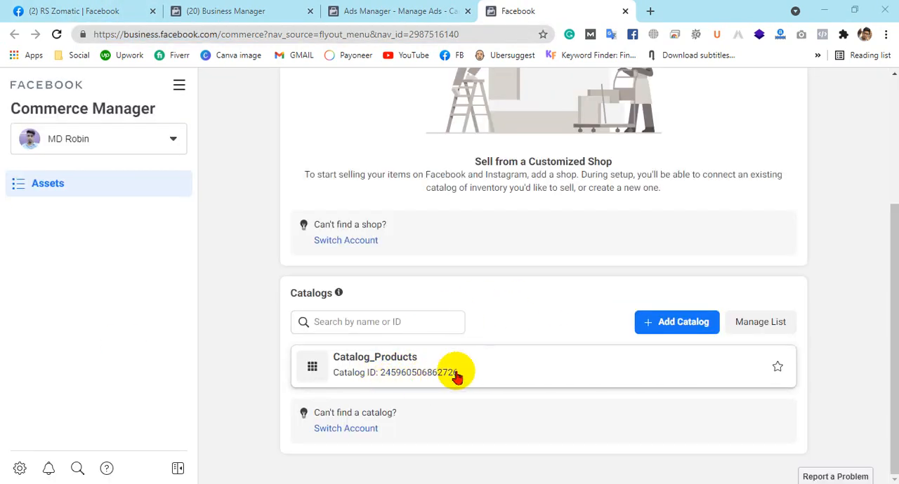
{"action": "scroll", "coordinate": [629, 355], "scroll_direction": "up", "scroll_amount": 3}
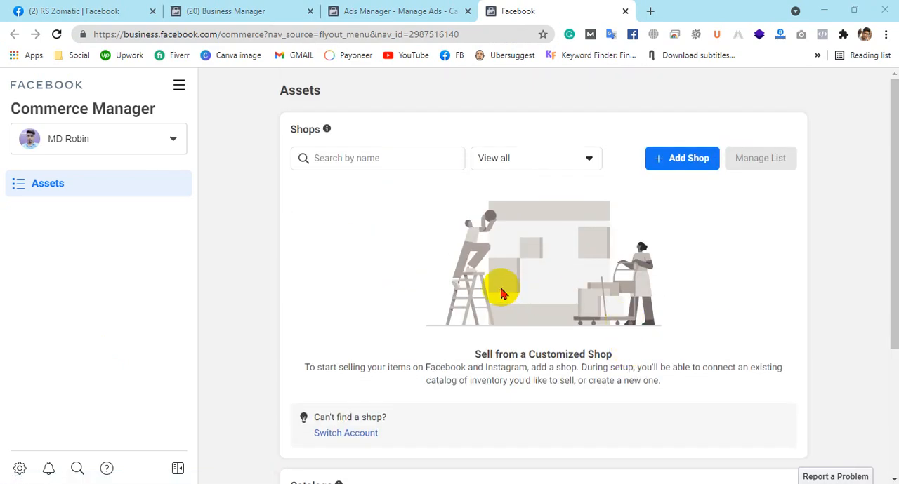
Return to the RS Zomatic page and proceed to Commerce Manager from the Set Up Shop dialog
{"action": "left_click", "coordinate": [362, 10]}
{"action": "left_click", "coordinate": [91, 8]}
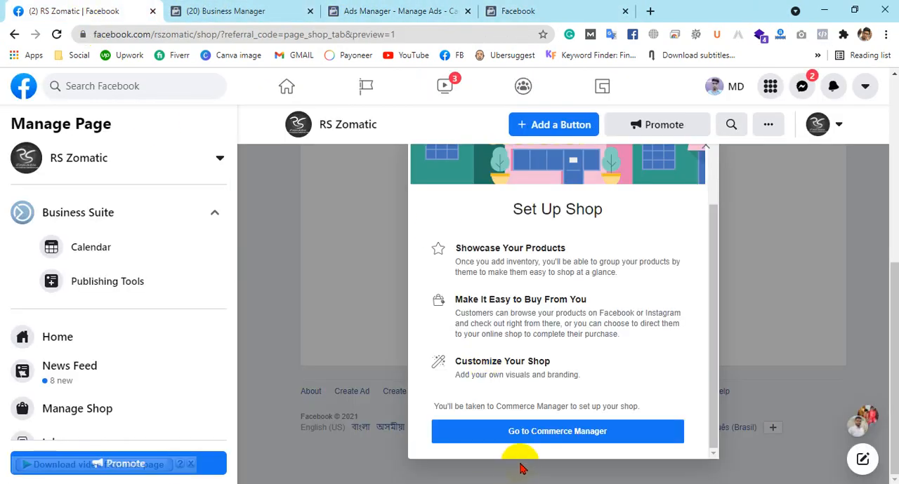
{"action": "left_click", "coordinate": [536, 441]}
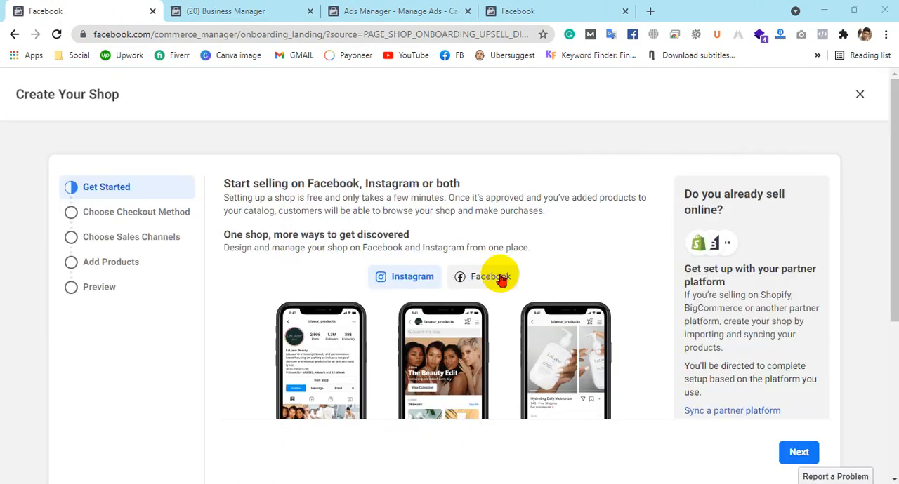
Review the shop and catalog assets in the other Commerce Manager window and return to the Create Your Shop wizard
{"action": "left_click", "coordinate": [527, 9]}
{"action": "scroll", "coordinate": [668, 233], "scroll_direction": "down", "scroll_amount": 1}
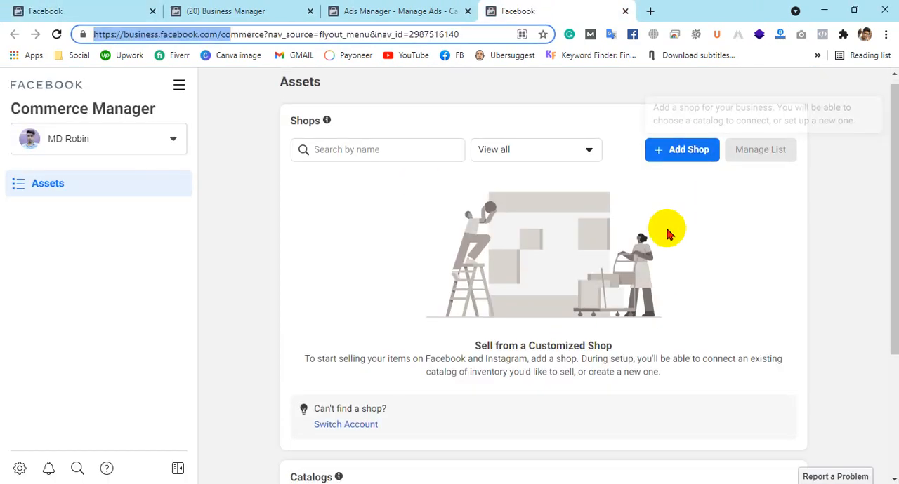
{"action": "scroll", "coordinate": [668, 233], "scroll_direction": "down", "scroll_amount": 2}
{"action": "scroll", "coordinate": [674, 205], "scroll_direction": "up", "scroll_amount": 3}
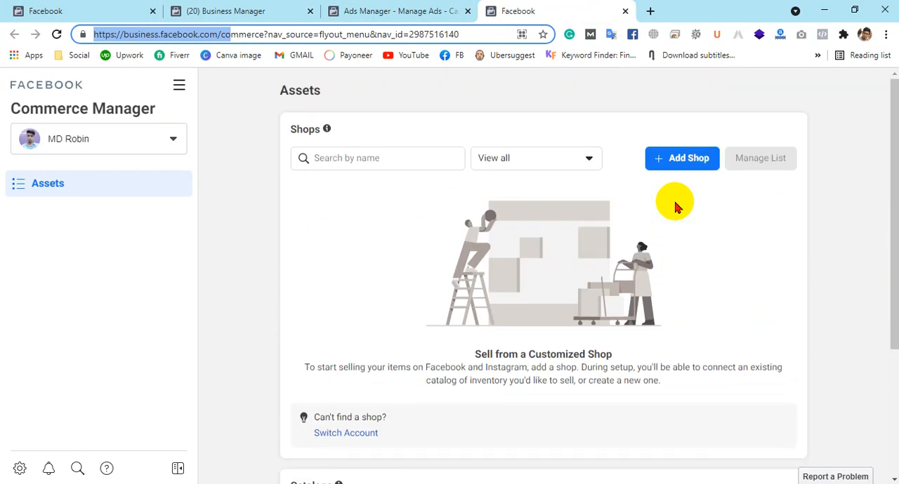
{"action": "left_click", "coordinate": [101, 7]}
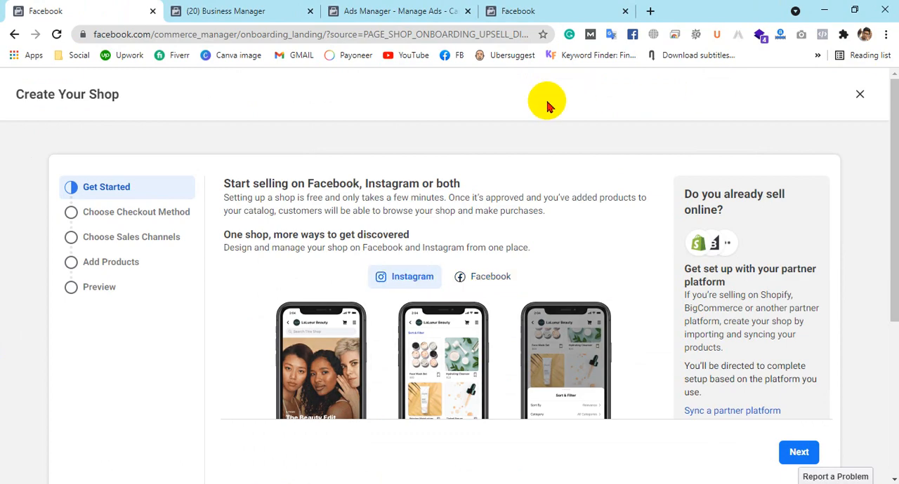
Review the Get Started stage of Create Your Shop and continue to choosing a checkout method
{"action": "scroll", "coordinate": [568, 222], "scroll_direction": "down", "scroll_amount": 4}
{"action": "scroll", "coordinate": [572, 232], "scroll_direction": "up", "scroll_amount": 4}
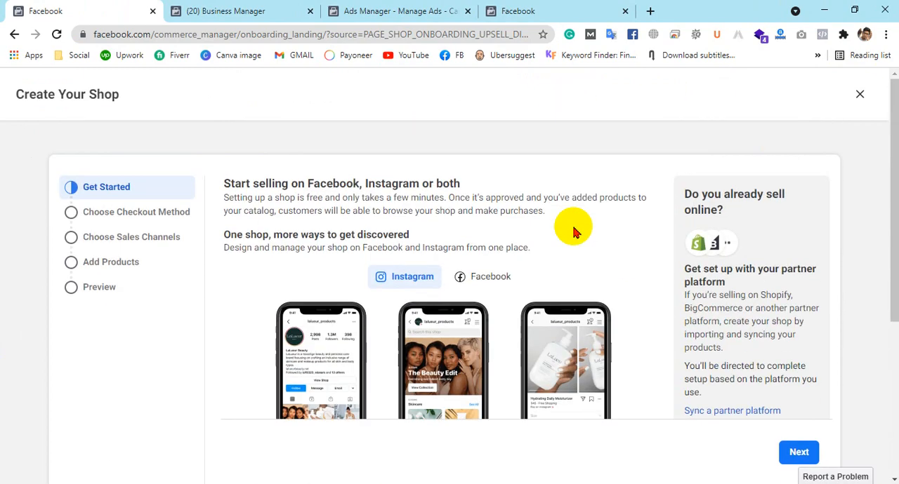
{"action": "scroll", "coordinate": [586, 253], "scroll_direction": "down", "scroll_amount": 3}
{"action": "scroll", "coordinate": [786, 465], "scroll_direction": "down", "scroll_amount": 1}
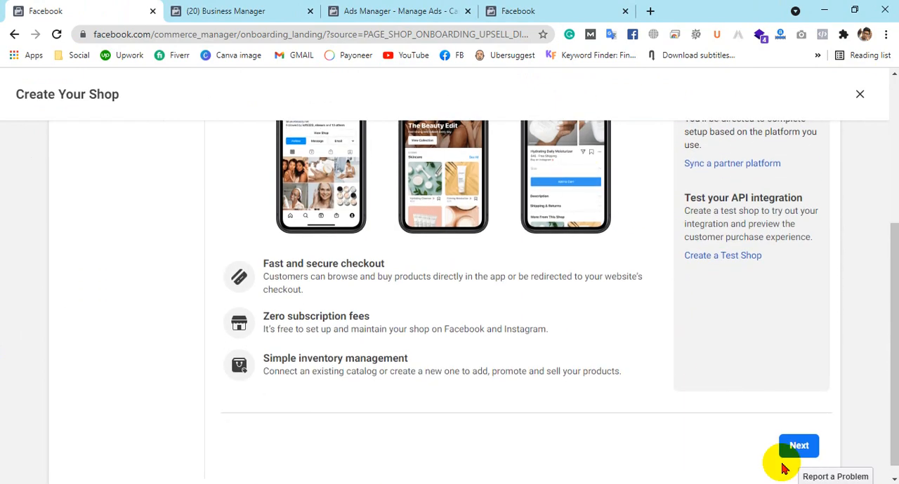
{"action": "left_click", "coordinate": [799, 433]}
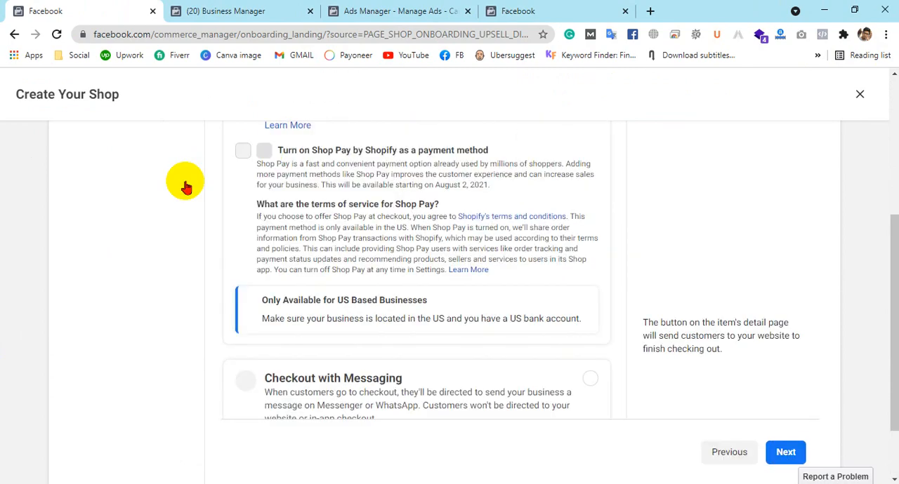
Compare the checkout methods, trying out Checkout with Facebook or Instagram and Checkout with Messaging
{"action": "scroll", "coordinate": [541, 241], "scroll_direction": "up", "scroll_amount": 3}
{"action": "scroll", "coordinate": [542, 241], "scroll_direction": "up", "scroll_amount": 1}
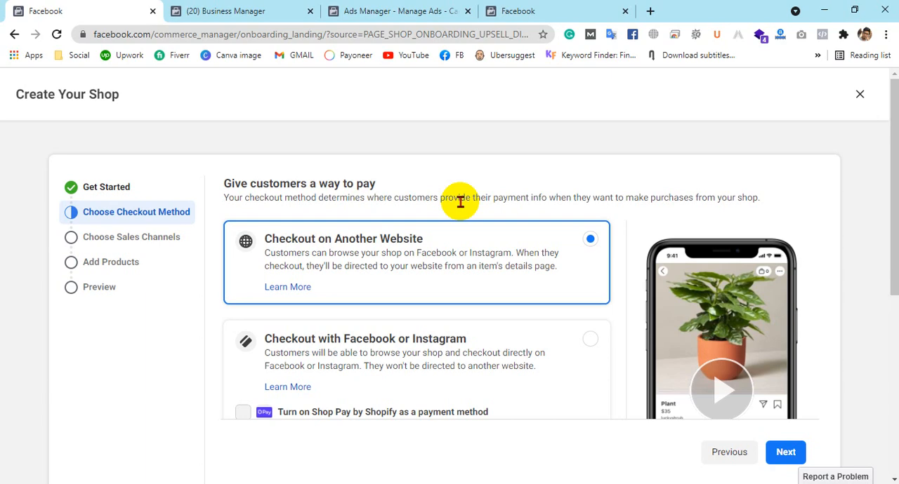
{"action": "scroll", "coordinate": [358, 239], "scroll_direction": "down", "scroll_amount": 1}
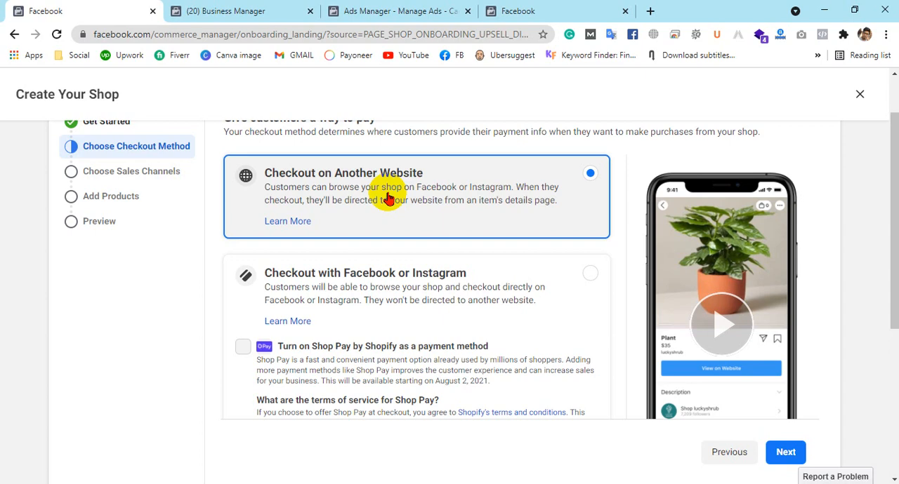
{"action": "left_click", "coordinate": [367, 290]}
{"action": "scroll", "coordinate": [445, 260], "scroll_direction": "down", "scroll_amount": 2}
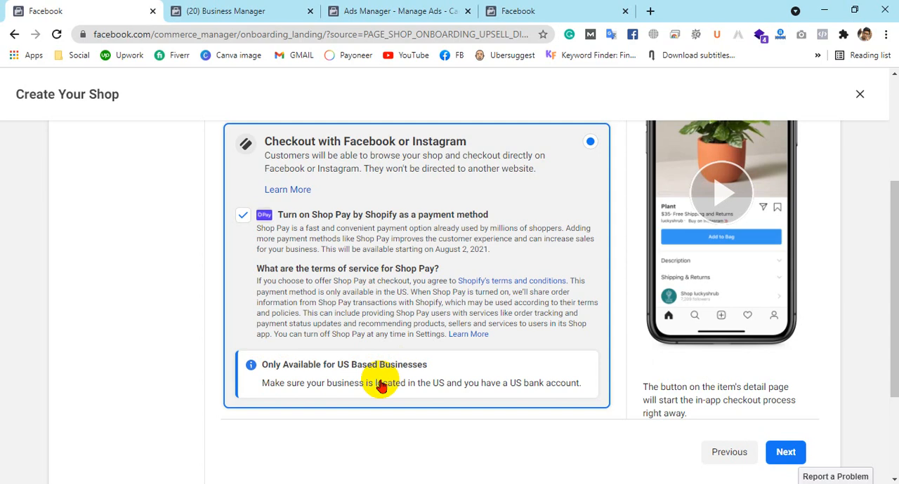
{"action": "scroll", "coordinate": [380, 386], "scroll_direction": "down", "scroll_amount": 2}
{"action": "left_click", "coordinate": [363, 321]}
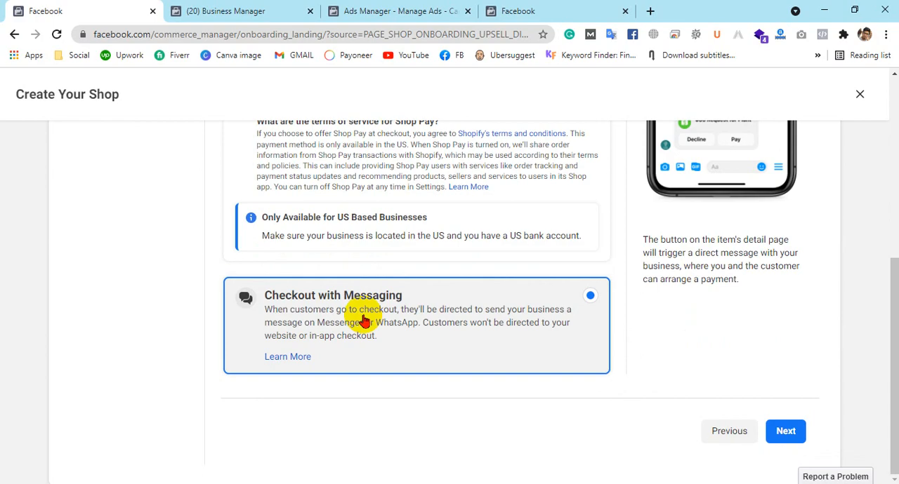
Choose Checkout on Another Website as the checkout method and continue to choosing sales channels
{"action": "scroll", "coordinate": [363, 320], "scroll_direction": "up", "scroll_amount": 5}
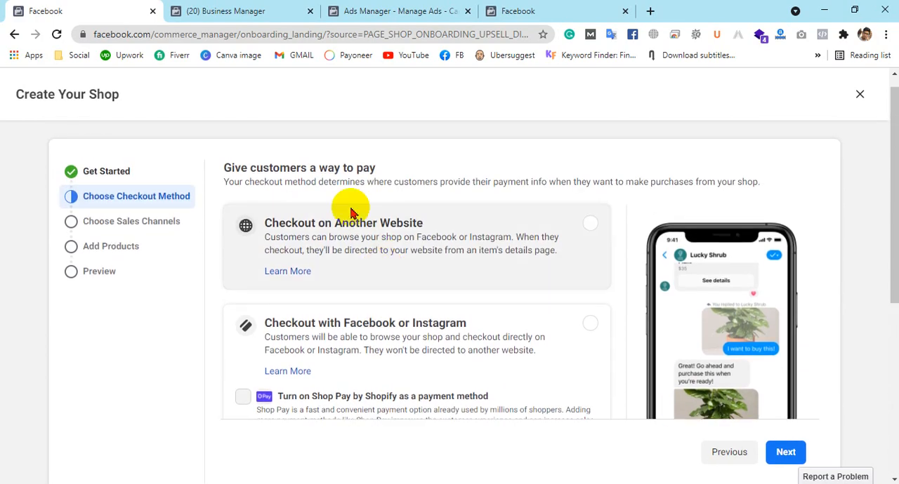
{"action": "left_click", "coordinate": [372, 242]}
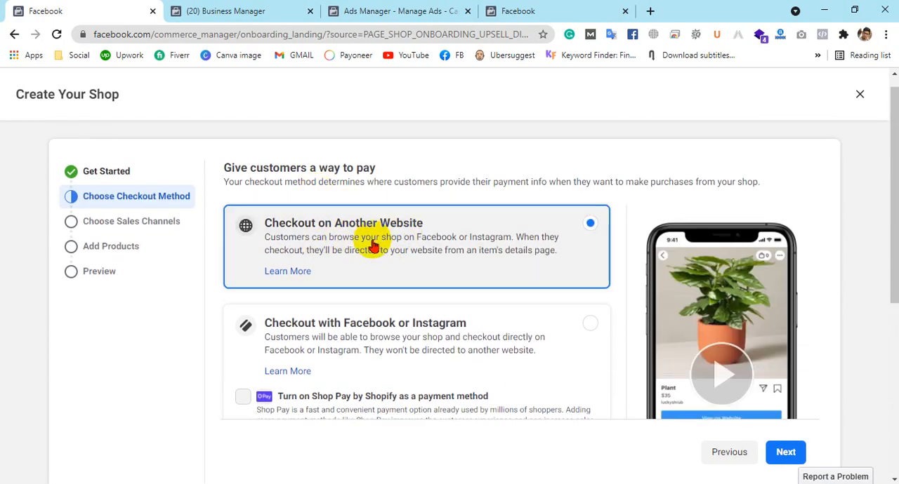
{"action": "scroll", "coordinate": [491, 234], "scroll_direction": "down", "scroll_amount": 3}
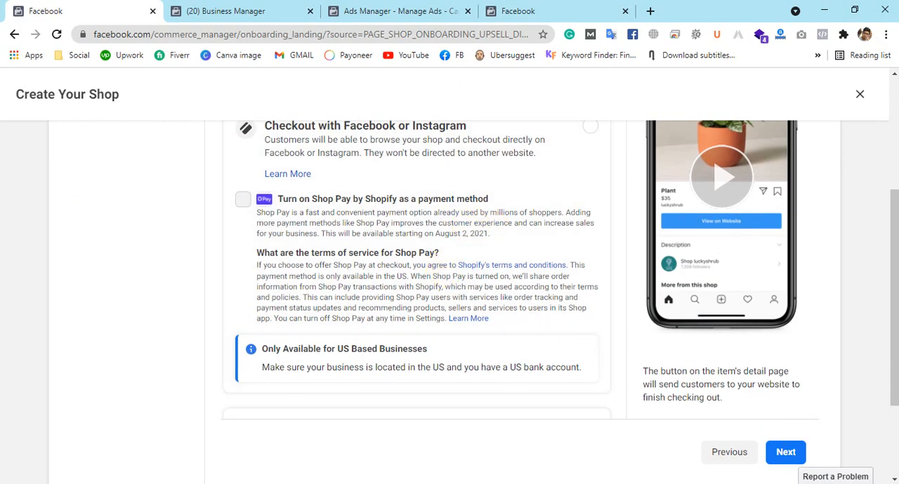
{"action": "left_click", "coordinate": [785, 453]}
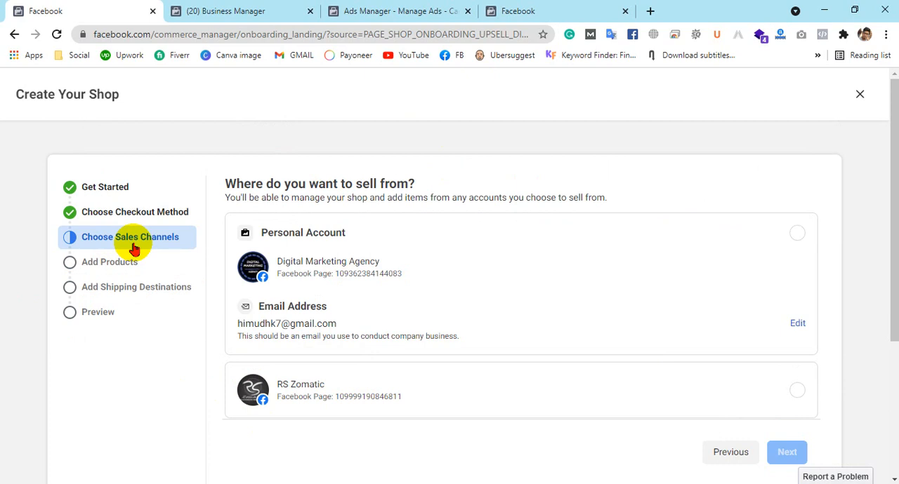
Select the RS Zomatic page as the account to sell from and continue to connecting a business account
{"action": "scroll", "coordinate": [365, 297], "scroll_direction": "down", "scroll_amount": 2}
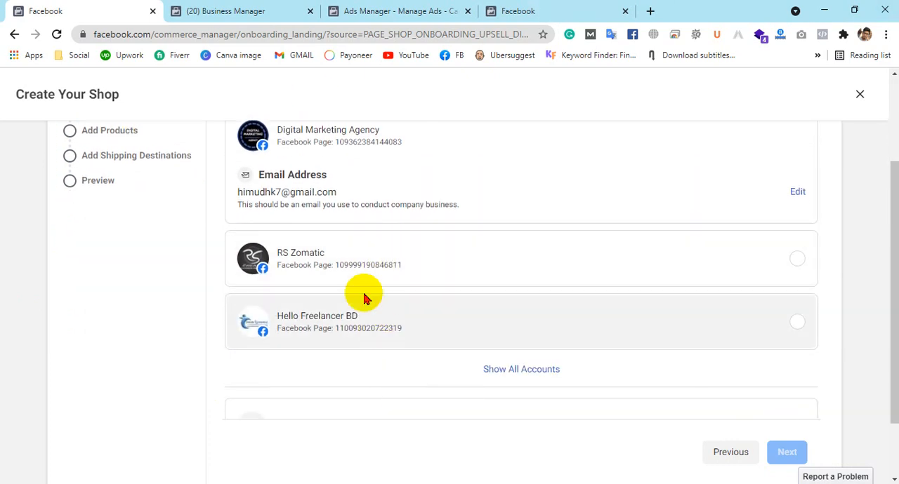
{"action": "scroll", "coordinate": [449, 285], "scroll_direction": "down", "scroll_amount": 1}
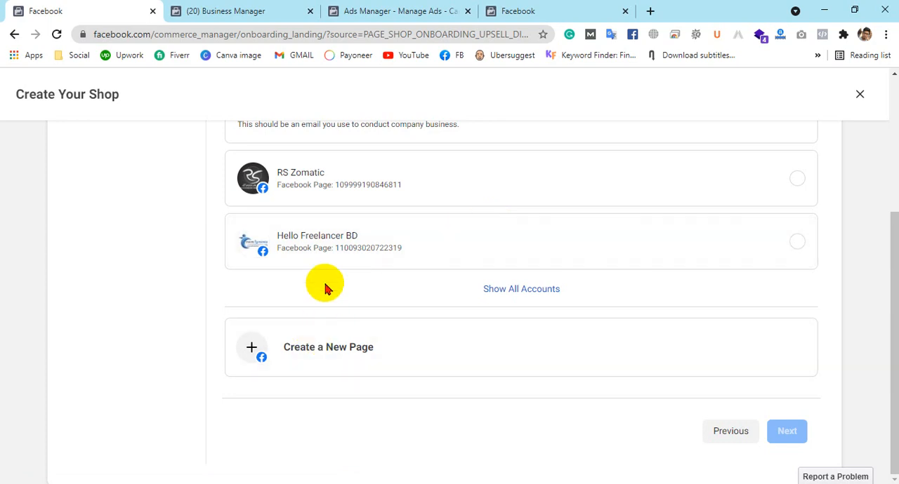
{"action": "scroll", "coordinate": [333, 267], "scroll_direction": "up", "scroll_amount": 2}
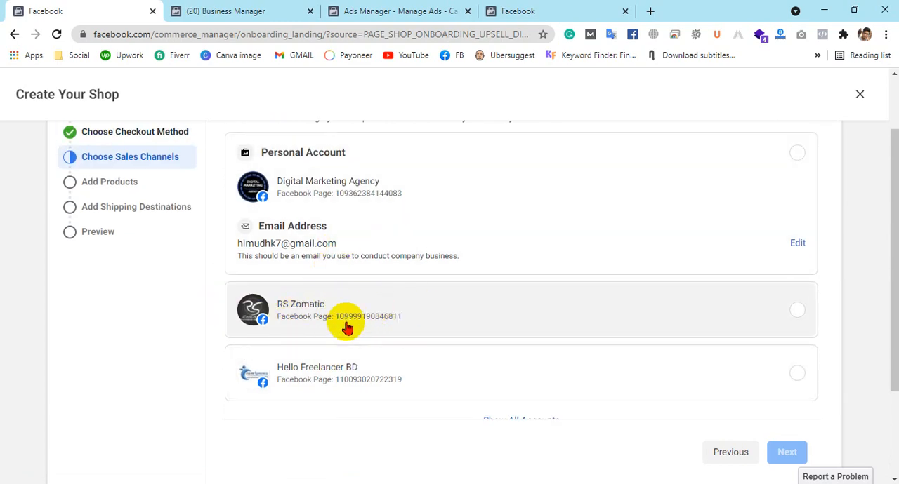
{"action": "left_click", "coordinate": [372, 311]}
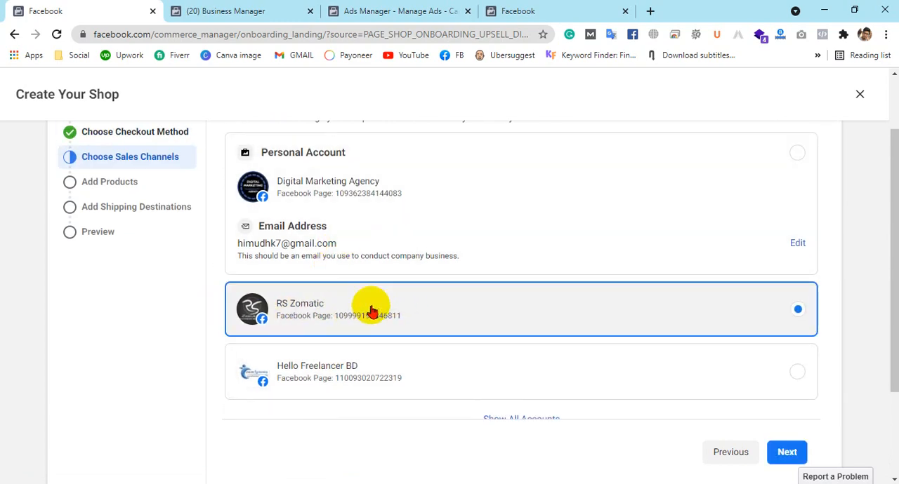
{"action": "scroll", "coordinate": [742, 197], "scroll_direction": "down", "scroll_amount": 2}
{"action": "scroll", "coordinate": [679, 306], "scroll_direction": "up", "scroll_amount": 1}
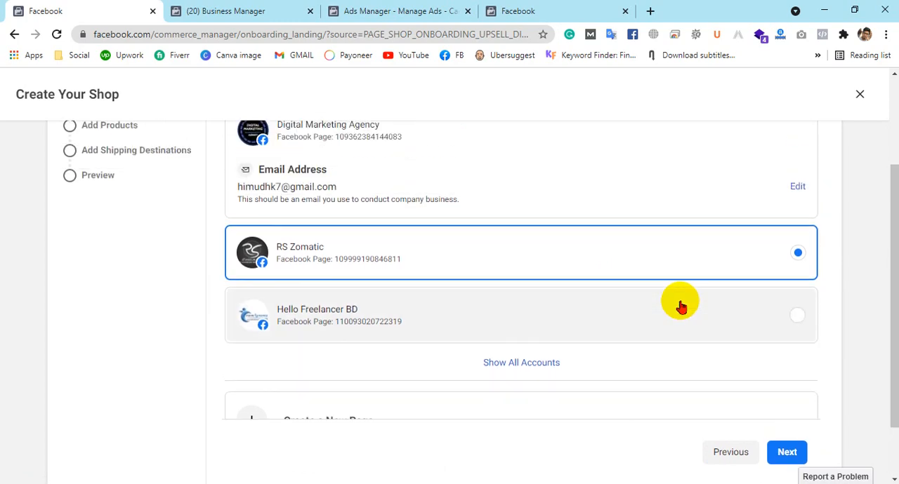
{"action": "scroll", "coordinate": [618, 285], "scroll_direction": "up", "scroll_amount": 2}
{"action": "scroll", "coordinate": [628, 243], "scroll_direction": "down", "scroll_amount": 2}
{"action": "left_click", "coordinate": [785, 451]}
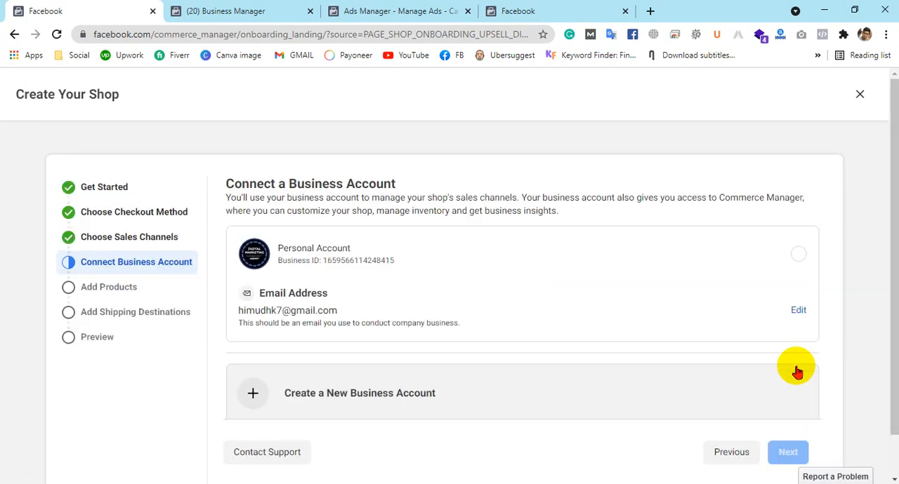
Connect the existing Personal Account business account to the shop and continue to adding products
{"action": "scroll", "coordinate": [554, 307], "scroll_direction": "down", "scroll_amount": 1}
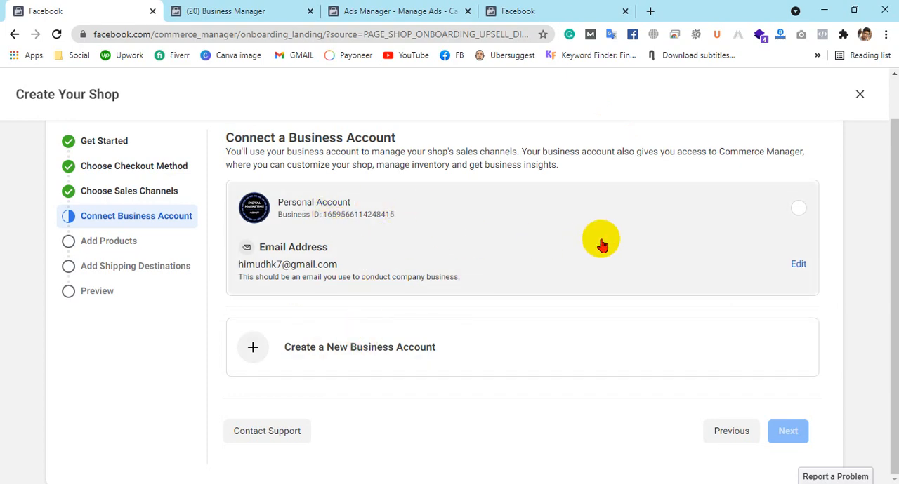
{"action": "left_click", "coordinate": [500, 229]}
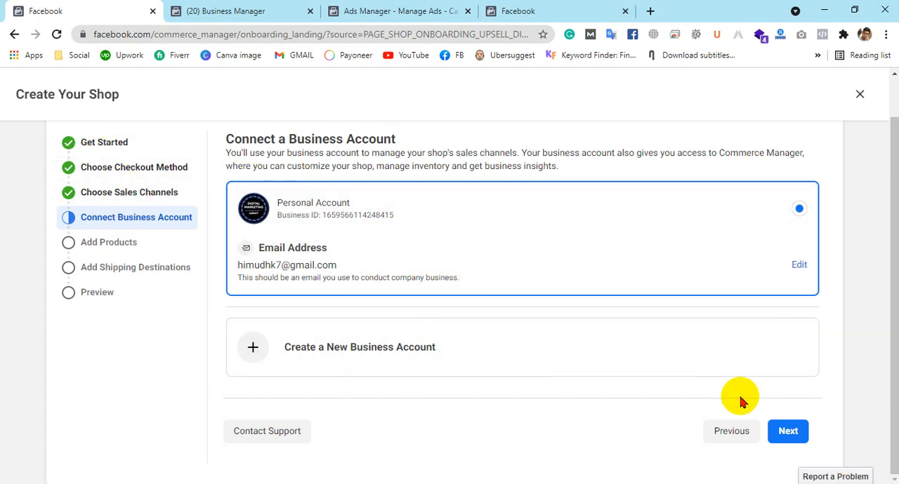
{"action": "left_click", "coordinate": [788, 431]}
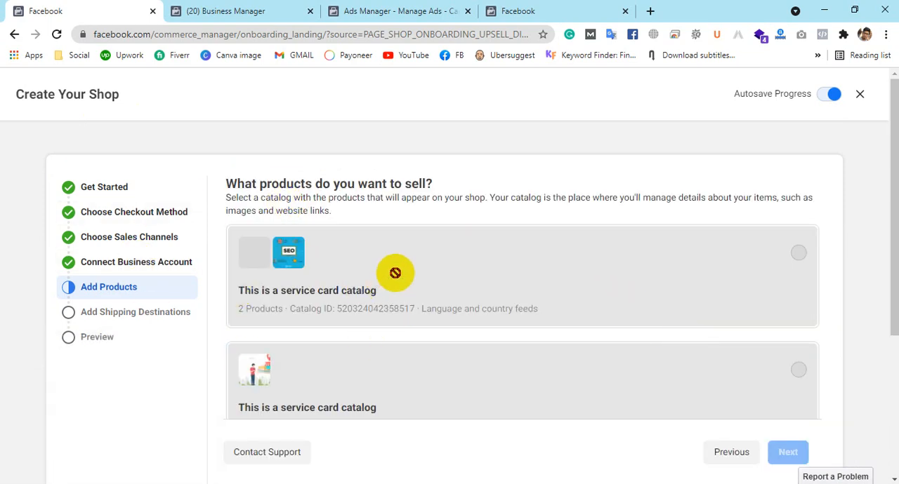
Check the availability of the existing service card catalogs and activate the name field for a new catalog
{"action": "mouse_move", "coordinate": [395, 274]}
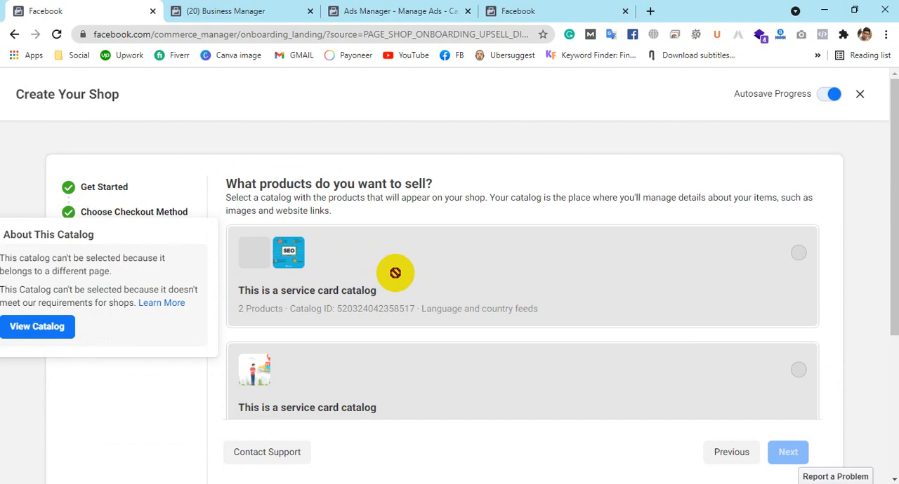
{"action": "scroll", "coordinate": [634, 243], "scroll_direction": "down", "scroll_amount": 3}
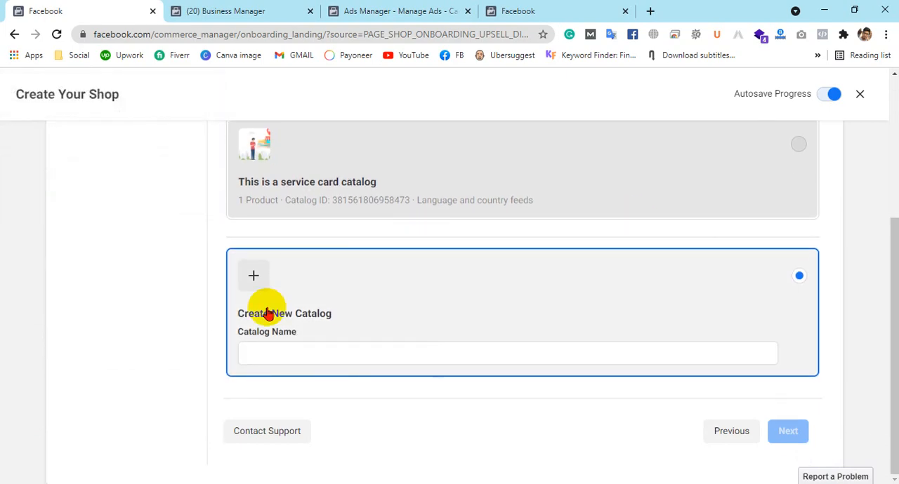
{"action": "scroll", "coordinate": [468, 318], "scroll_direction": "up", "scroll_amount": 3}
{"action": "scroll", "coordinate": [473, 305], "scroll_direction": "down", "scroll_amount": 3}
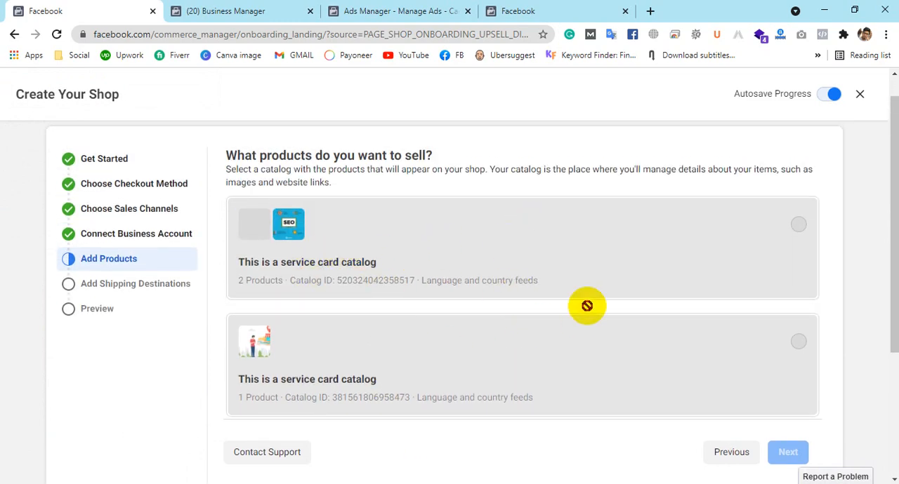
{"action": "scroll", "coordinate": [389, 378], "scroll_direction": "down", "scroll_amount": 3}
{"action": "left_click", "coordinate": [358, 351]}
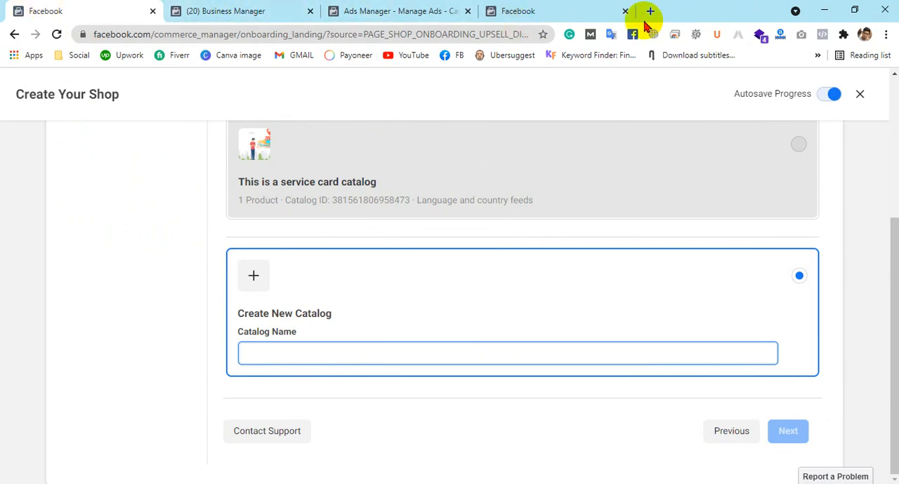
Close the extra Facebook page and open Amazon's home mattress search results in a new browser tab
{"action": "left_click", "coordinate": [625, 12]}
{"action": "left_click", "coordinate": [496, 11]}
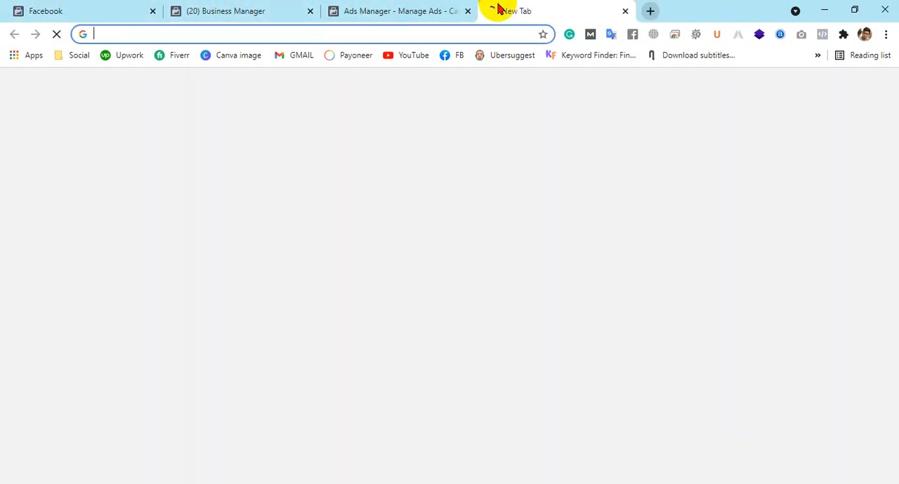
{"action": "type", "text": "am"}
{"action": "key", "text": "Return"}
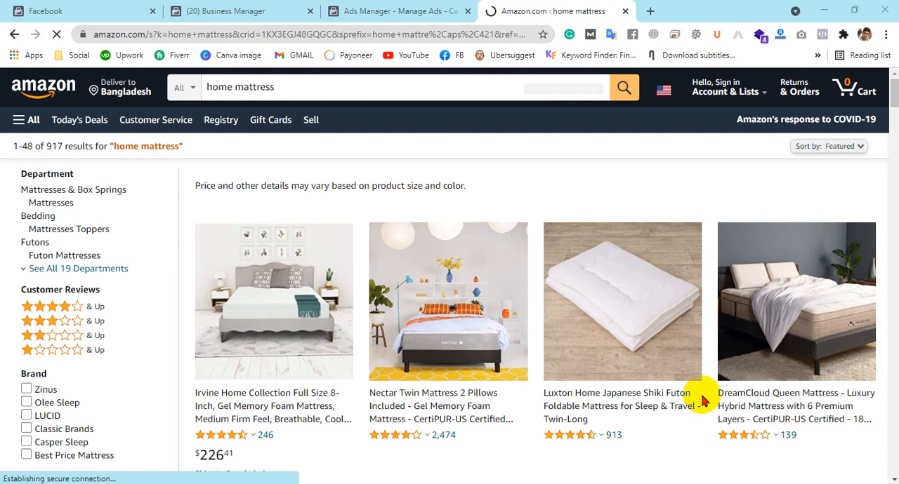
Look through the home mattress results and open the Irvine Home Collection Full Size 8-Inch gel memory foam mattress
{"action": "scroll", "coordinate": [550, 232], "scroll_direction": "down", "scroll_amount": 1}
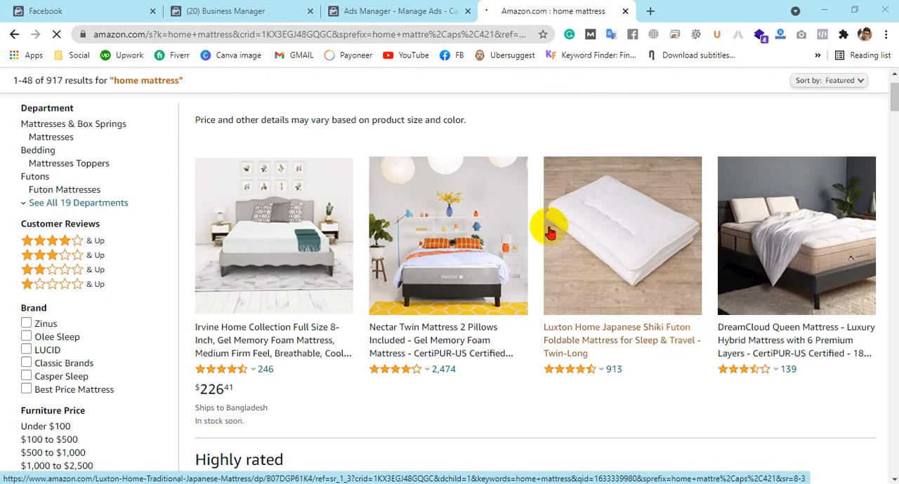
{"action": "scroll", "coordinate": [452, 237], "scroll_direction": "up", "scroll_amount": 1}
{"action": "scroll", "coordinate": [453, 241], "scroll_direction": "down", "scroll_amount": 4}
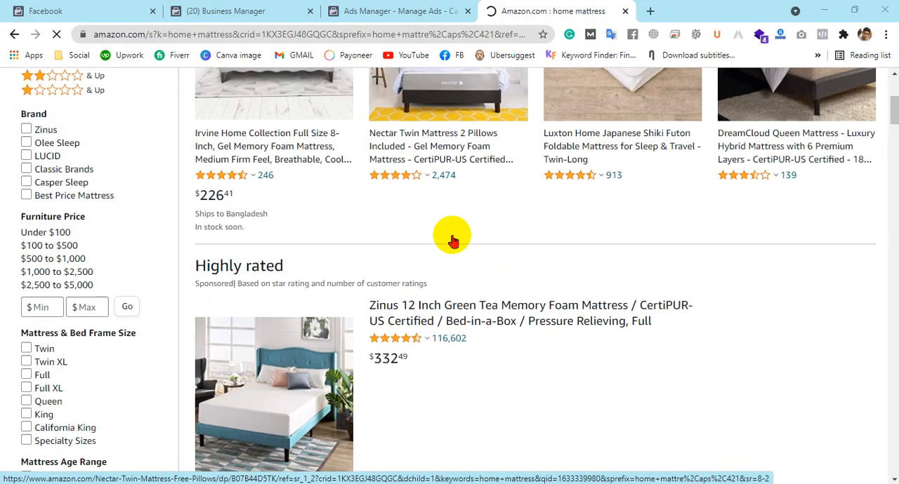
{"action": "scroll", "coordinate": [453, 241], "scroll_direction": "up", "scroll_amount": 4}
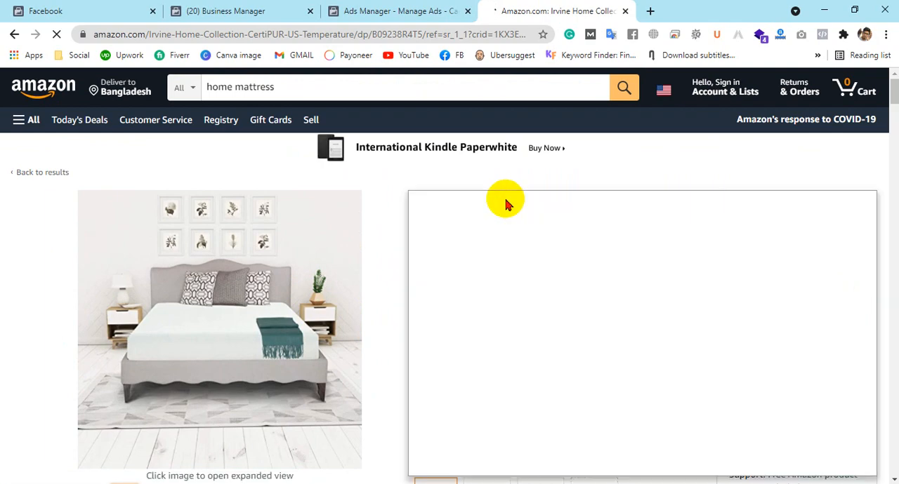
Examine the mattress listing's images, title, price, size options and item details as sample product information
{"action": "scroll", "coordinate": [508, 204], "scroll_direction": "down", "scroll_amount": 1}
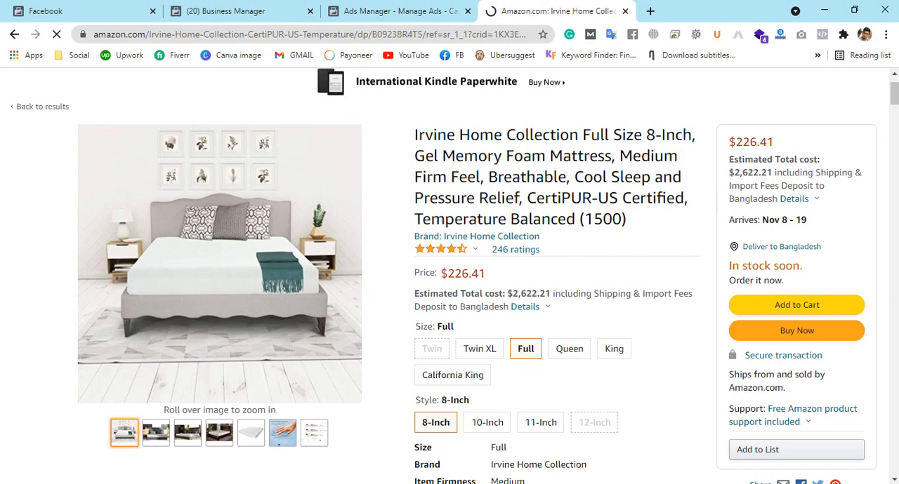
{"action": "scroll", "coordinate": [552, 251], "scroll_direction": "down", "scroll_amount": 2}
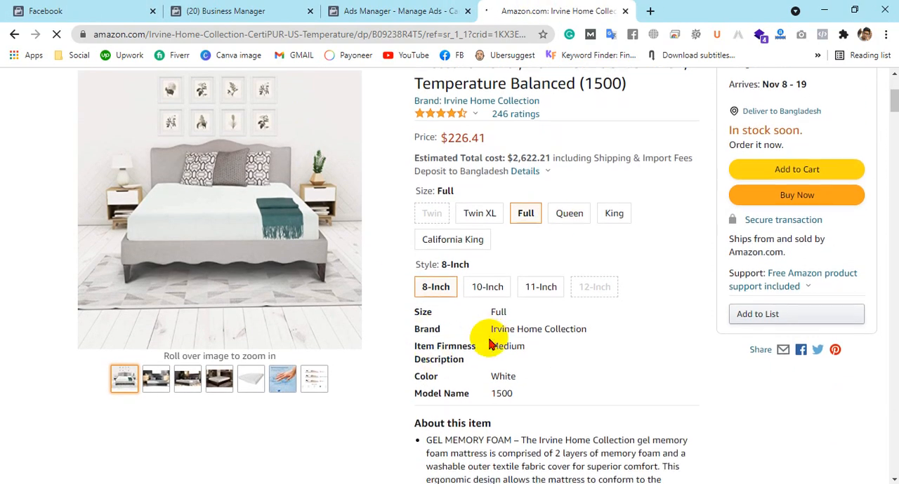
{"action": "scroll", "coordinate": [490, 344], "scroll_direction": "down", "scroll_amount": 4}
{"action": "scroll", "coordinate": [535, 284], "scroll_direction": "down", "scroll_amount": 2}
{"action": "scroll", "coordinate": [526, 233], "scroll_direction": "up", "scroll_amount": 5}
{"action": "scroll", "coordinate": [602, 228], "scroll_direction": "up", "scroll_amount": 5}
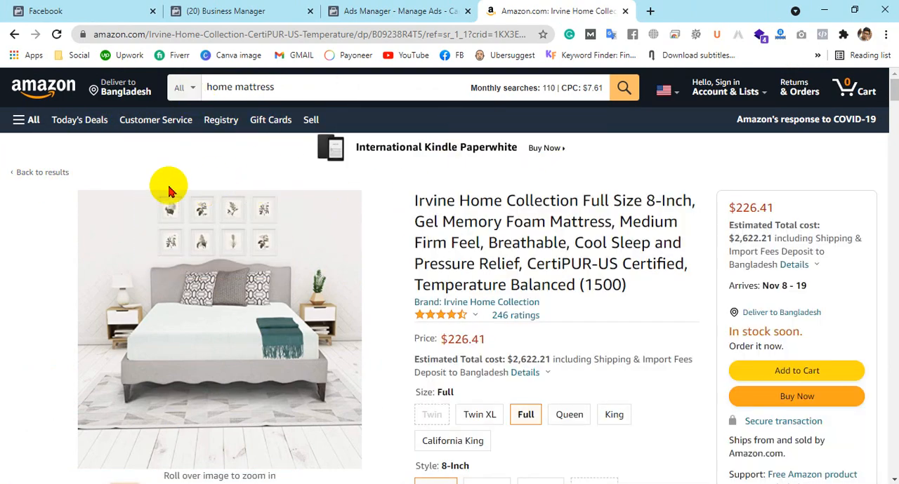
{"action": "mouse_move", "coordinate": [231, 297]}
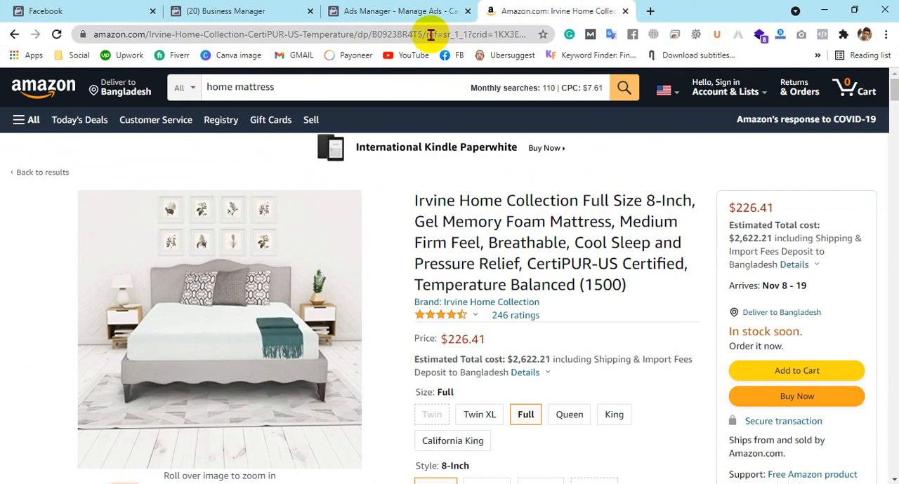
Shorten the mattress page's URL by removing everything after dp/B09238R4T5/ and reload the page
{"action": "left_click_drag", "start_coordinate": [427, 33], "coordinate": [511, 33]}
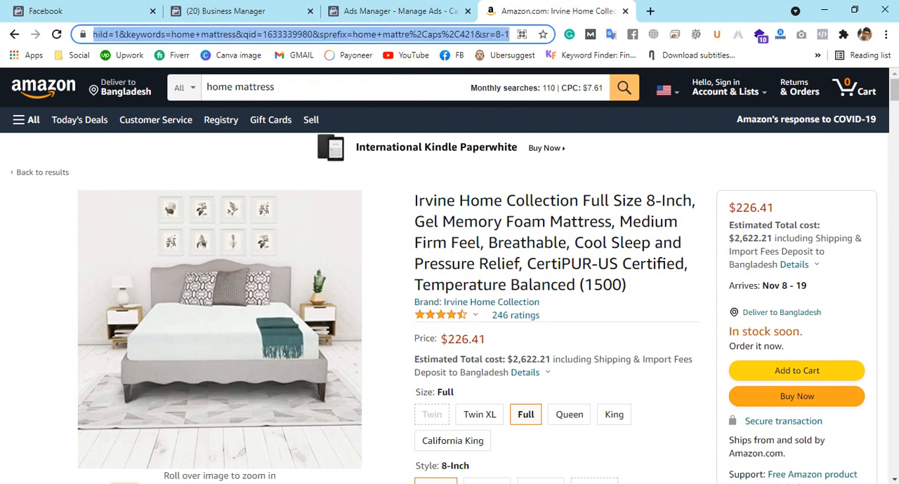
{"action": "key", "text": "BackSpace"}
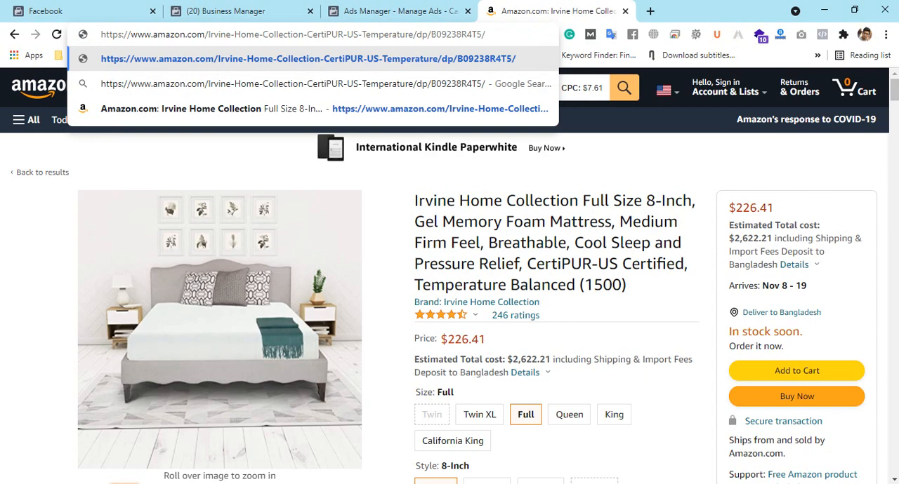
{"action": "key", "text": "Return"}
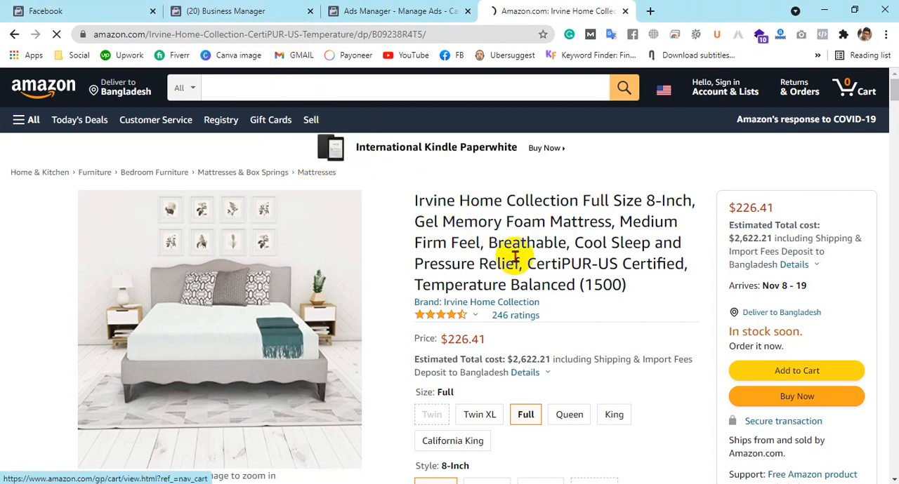
Copy the word mattress from the Amazon listing, name the new shop catalog Mattress, and continue to the shipping destinations
{"action": "scroll", "coordinate": [602, 246], "scroll_direction": "down", "scroll_amount": 5}
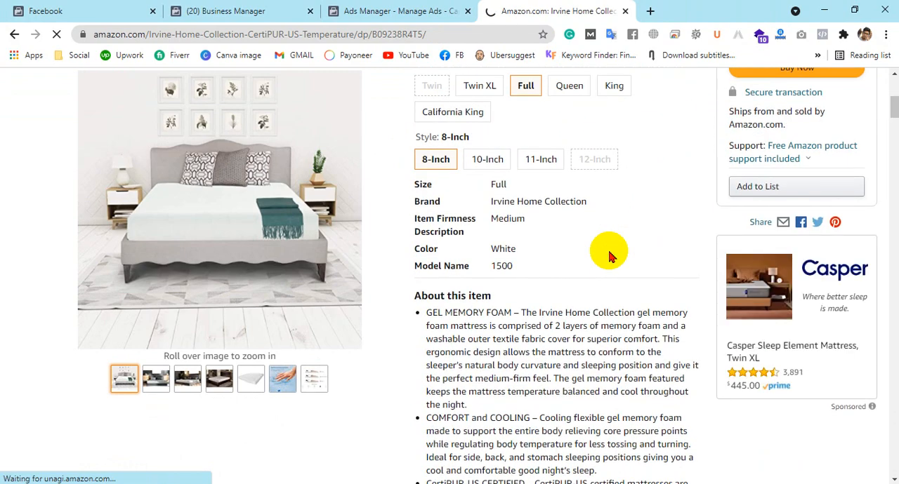
{"action": "left_click_drag", "start_coordinate": [451, 261], "coordinate": [483, 262]}
{"action": "key", "text": "ctrl+c"}
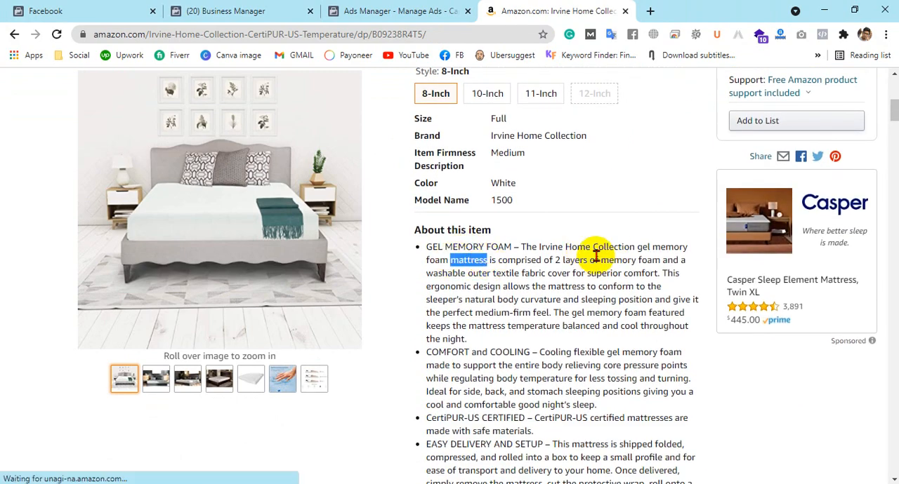
{"action": "left_click", "coordinate": [49, 11]}
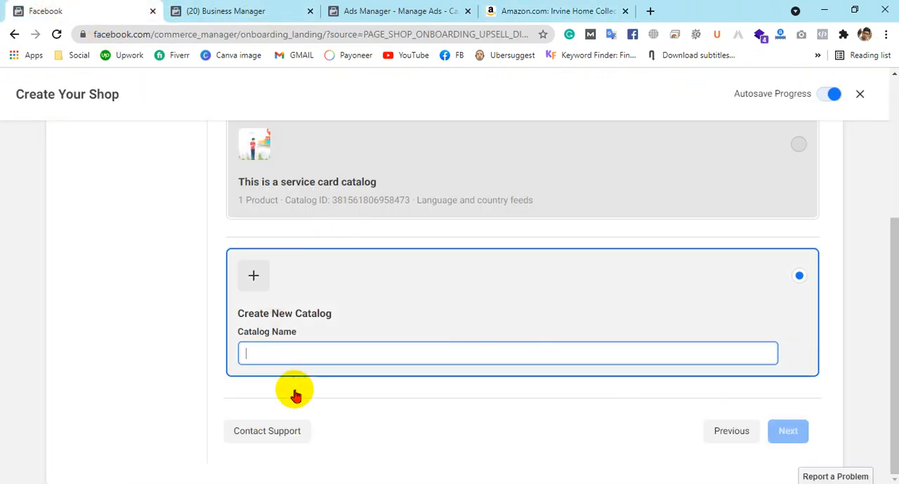
{"action": "key", "text": "ctrl+v"}
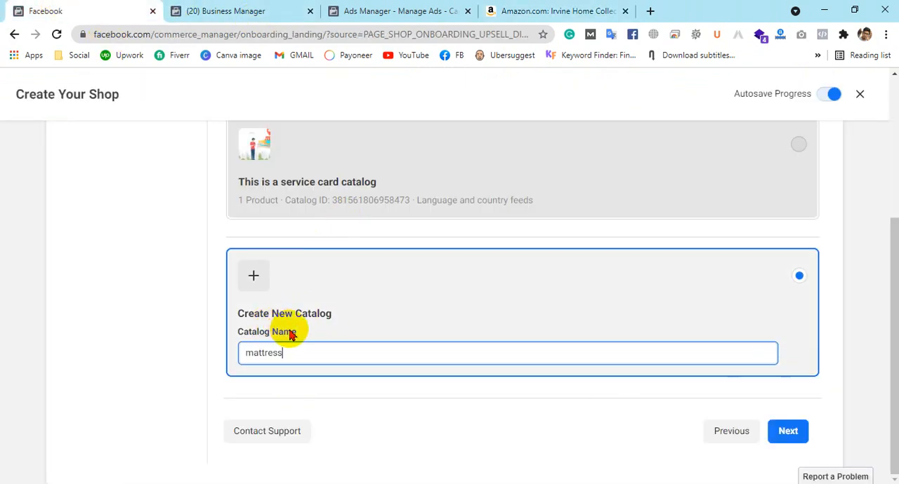
{"action": "left_click", "coordinate": [251, 353]}
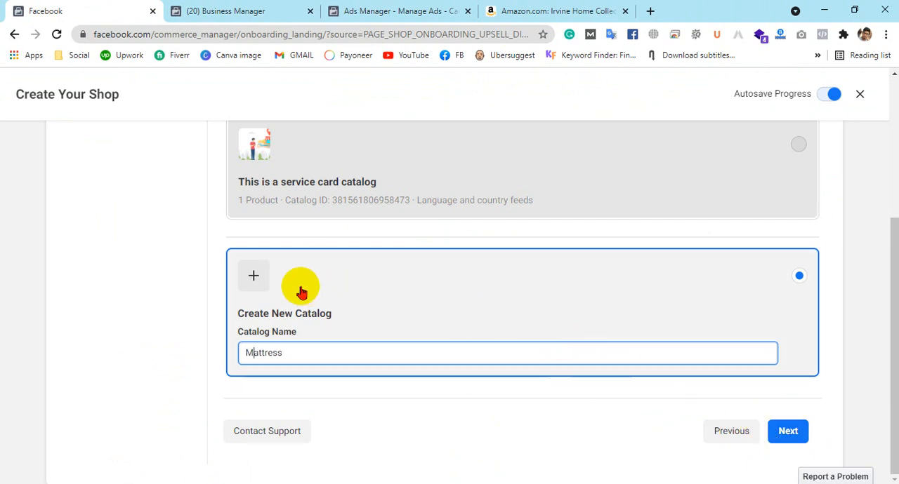
{"action": "left_click", "coordinate": [255, 279]}
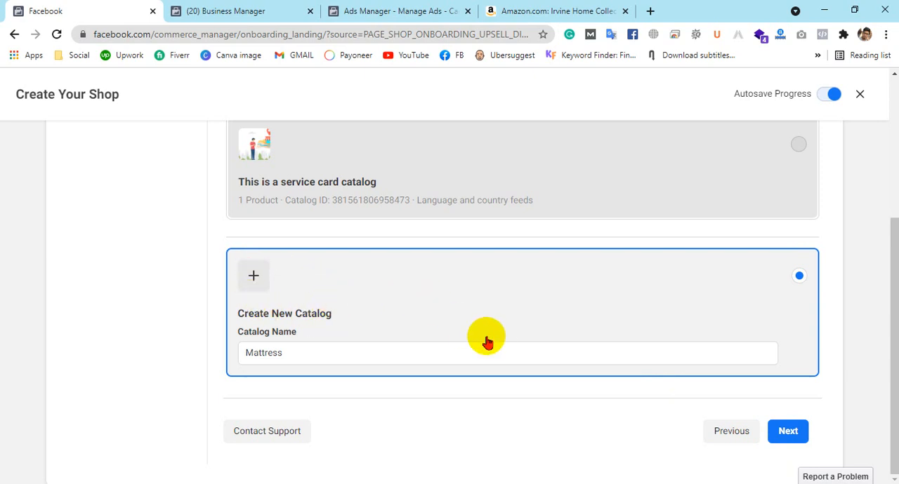
{"action": "left_click", "coordinate": [782, 431]}
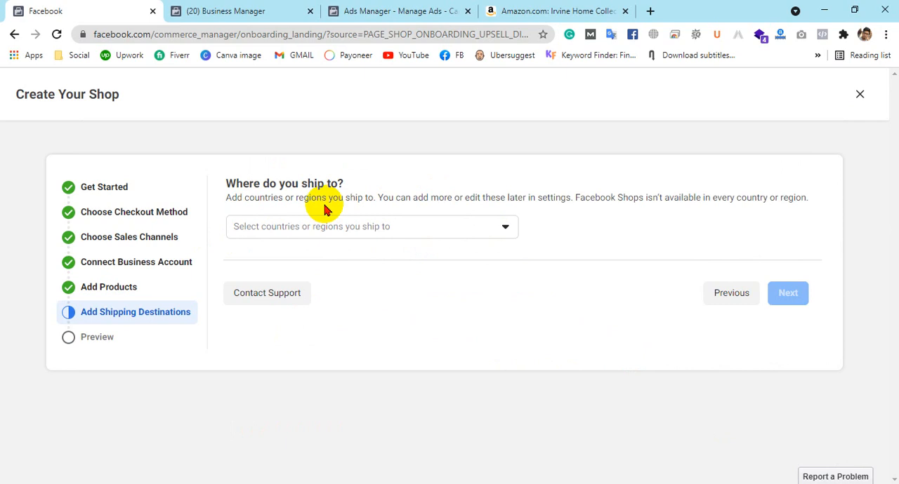
Search the shipping countries for "unite" and select United States of America as the only destination
{"action": "left_click", "coordinate": [505, 7]}
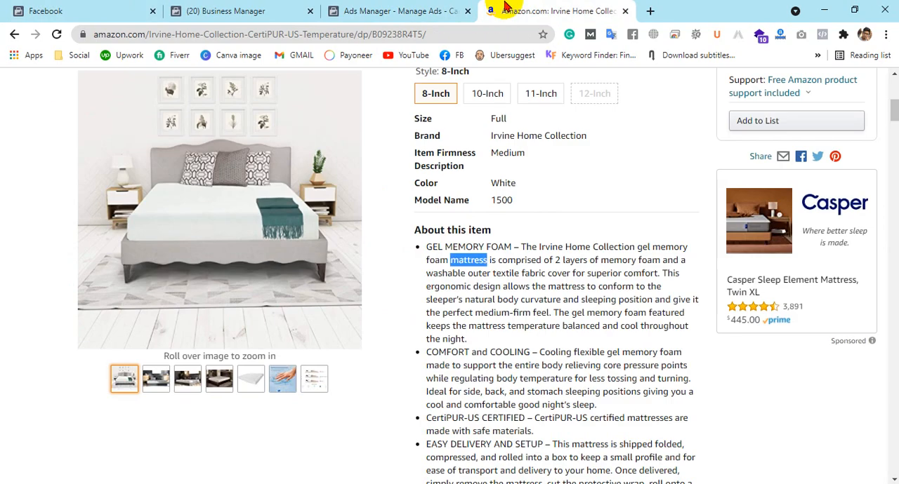
{"action": "left_click", "coordinate": [63, 9]}
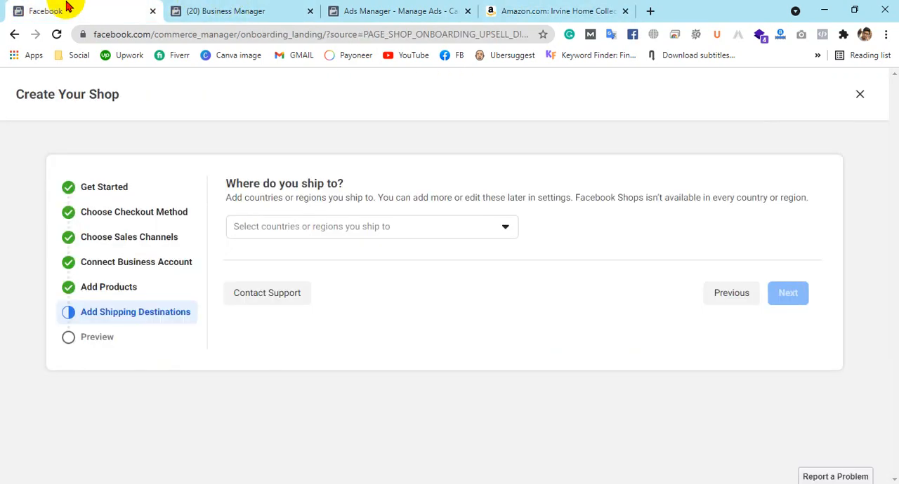
{"action": "left_click", "coordinate": [379, 232]}
{"action": "scroll", "coordinate": [439, 354], "scroll_direction": "down", "scroll_amount": 4}
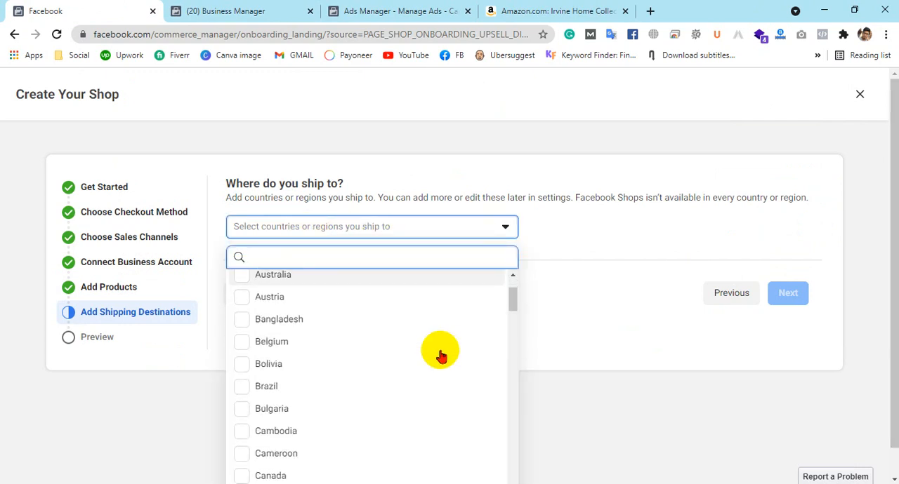
{"action": "scroll", "coordinate": [344, 330], "scroll_direction": "down", "scroll_amount": 1}
{"action": "scroll", "coordinate": [309, 351], "scroll_direction": "up", "scroll_amount": 4}
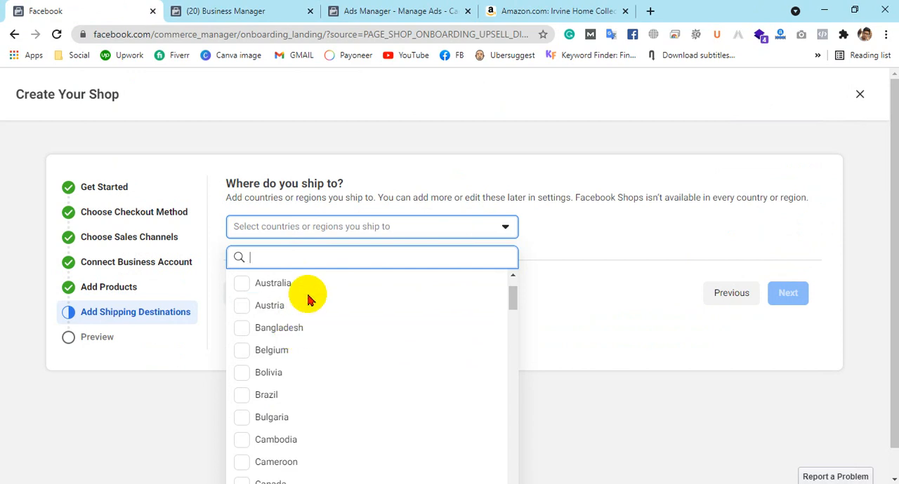
{"action": "type", "text": "Usa"}
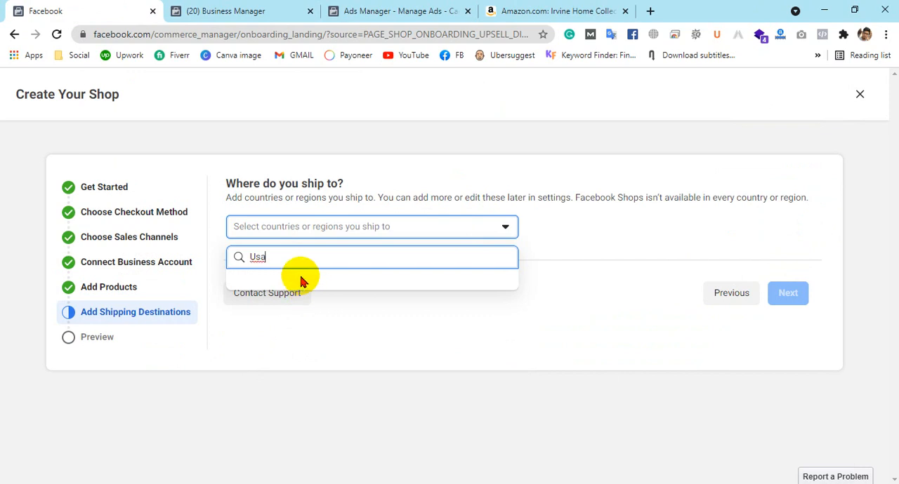
{"action": "key", "text": "BackSpace"}
{"action": "key", "text": "BackSpace"}
{"action": "key", "text": "BackSpace"}
{"action": "type", "text": "unite"}
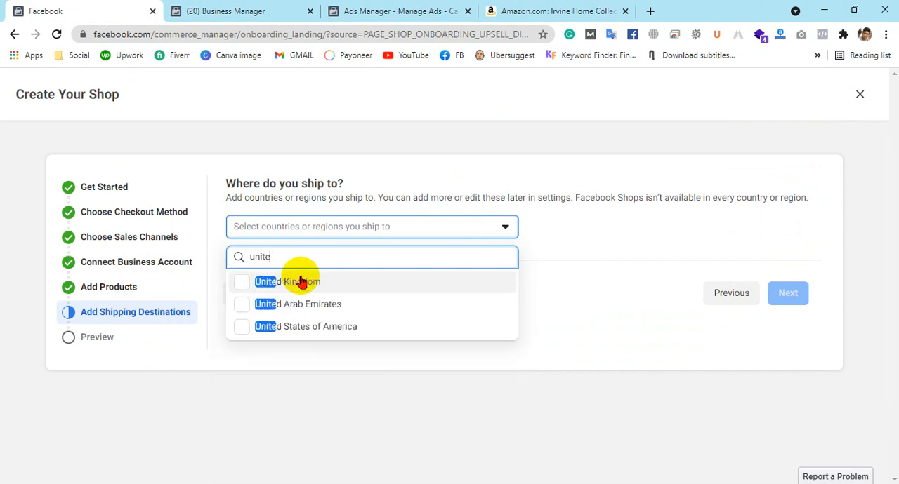
{"action": "left_click", "coordinate": [308, 333]}
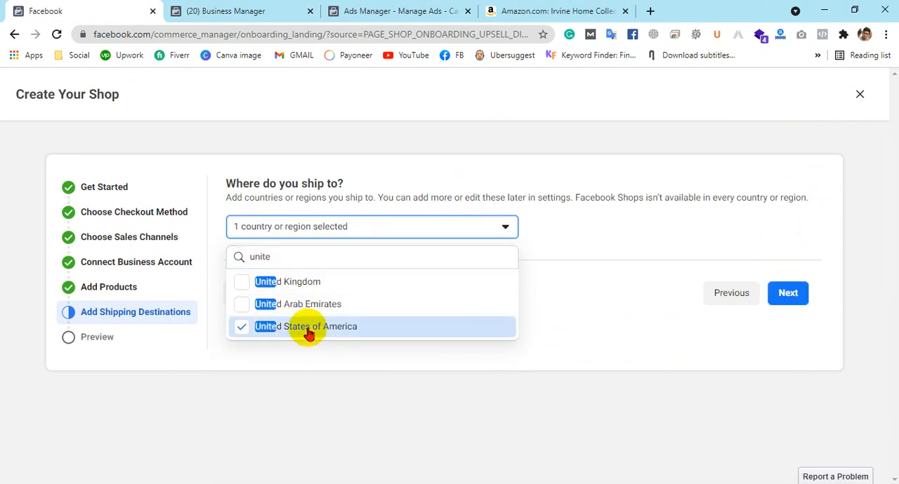
{"action": "left_click", "coordinate": [256, 306]}
{"action": "left_click", "coordinate": [284, 310]}
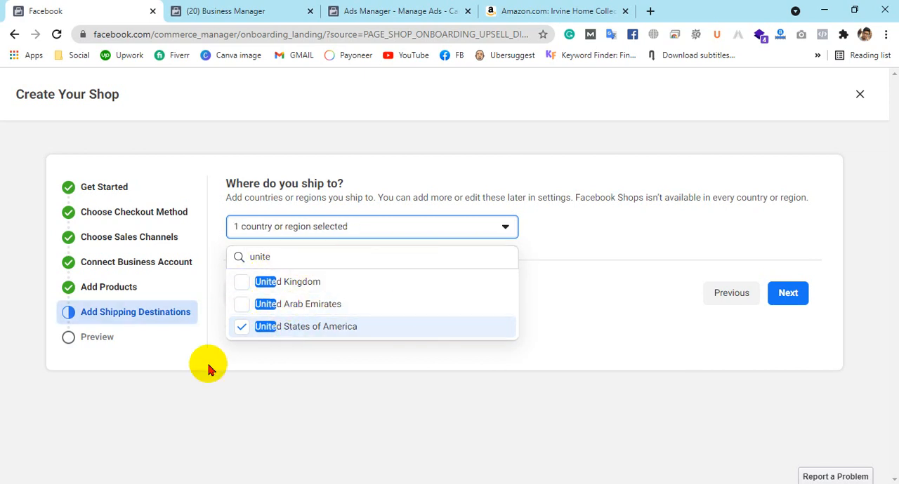
{"action": "left_click", "coordinate": [530, 330]}
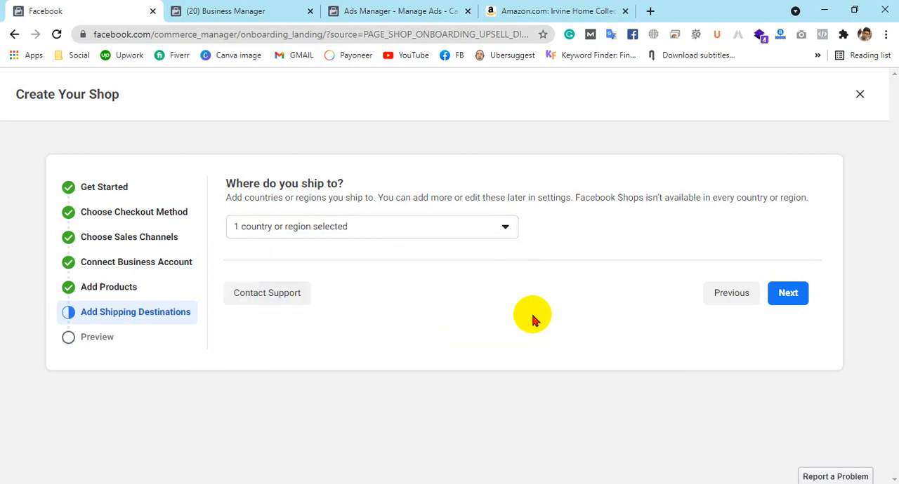
Recheck the list of shipping countries and continue to the shop overview
{"action": "left_click", "coordinate": [321, 226]}
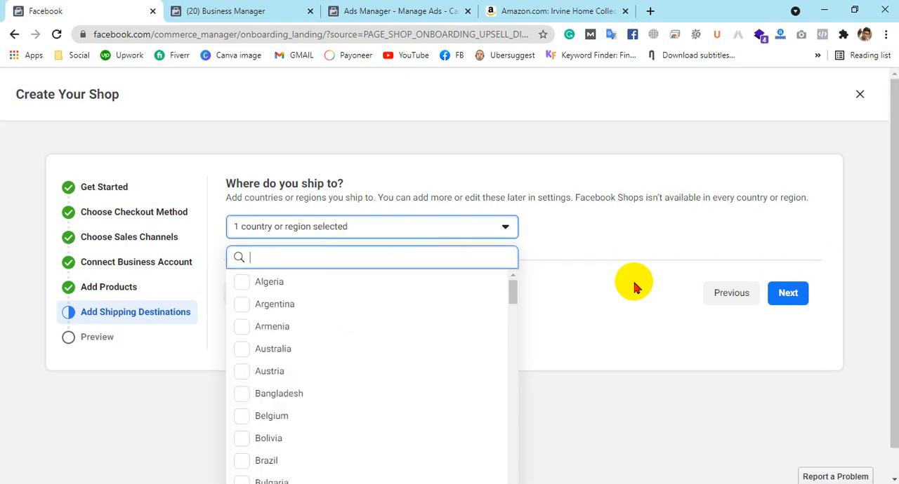
{"action": "left_click", "coordinate": [634, 286]}
{"action": "left_click", "coordinate": [434, 227]}
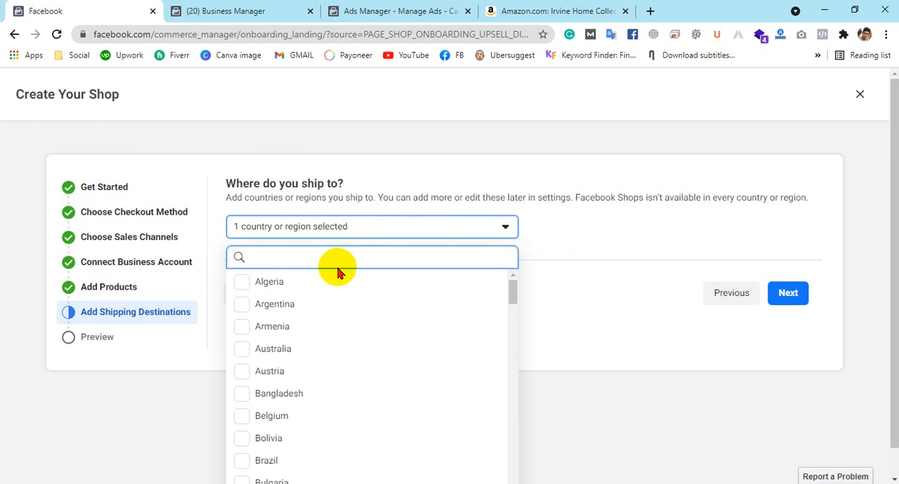
{"action": "left_click", "coordinate": [627, 270]}
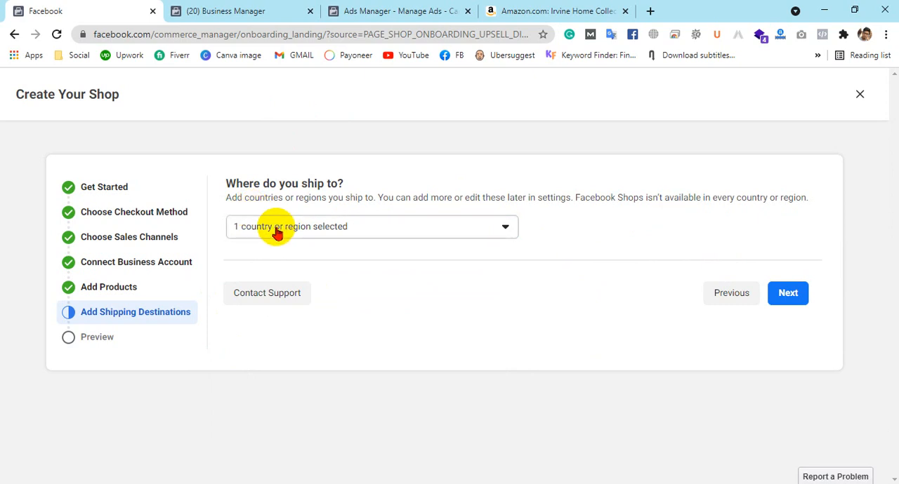
{"action": "left_click", "coordinate": [788, 294]}
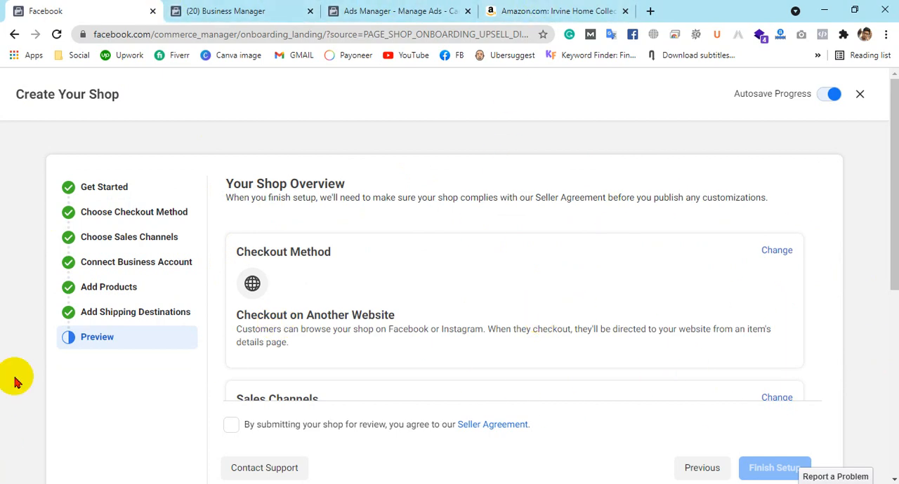
Review the checkout method, sales channel, products and shipping destinations in the shop overview, and accept the Seller Agreement
{"action": "scroll", "coordinate": [511, 241], "scroll_direction": "down", "scroll_amount": 5}
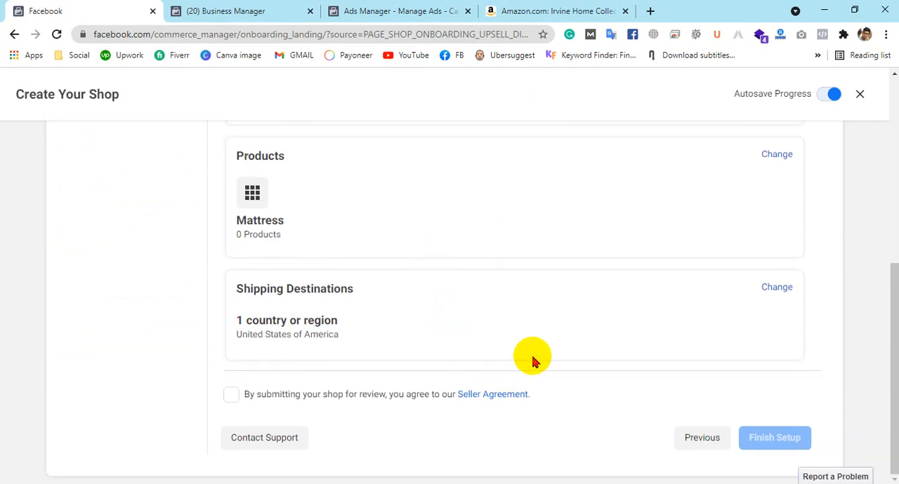
{"action": "scroll", "coordinate": [532, 359], "scroll_direction": "up", "scroll_amount": 5}
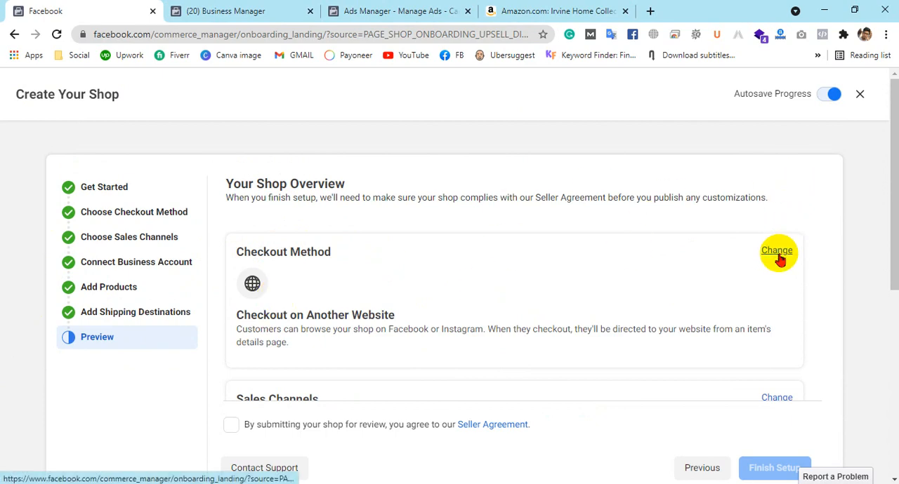
{"action": "scroll", "coordinate": [772, 242], "scroll_direction": "down", "scroll_amount": 3}
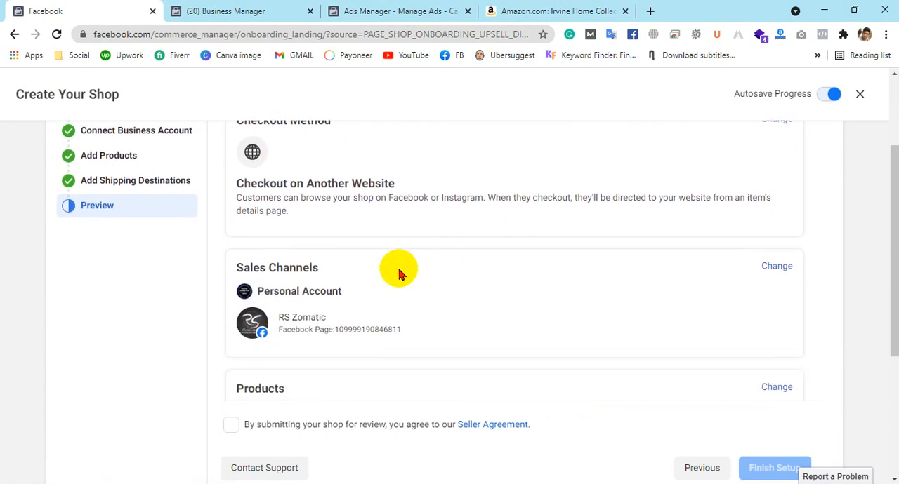
{"action": "scroll", "coordinate": [638, 208], "scroll_direction": "down", "scroll_amount": 3}
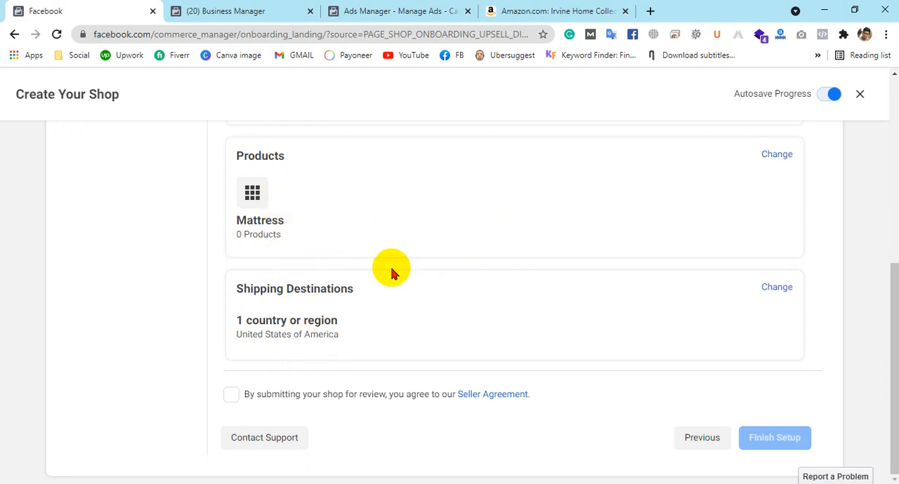
{"action": "left_click", "coordinate": [231, 397]}
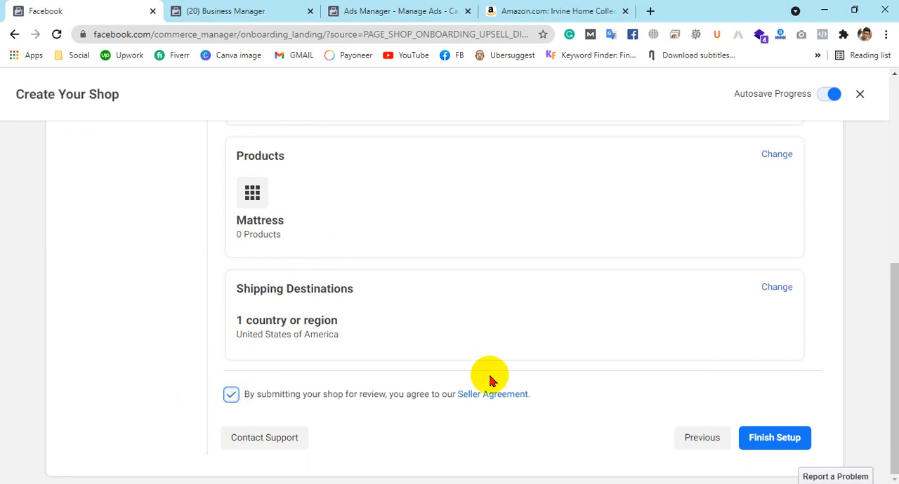
Open the Seller Agreement in a new browser tab and look through its terms
{"action": "left_click", "coordinate": [520, 401]}
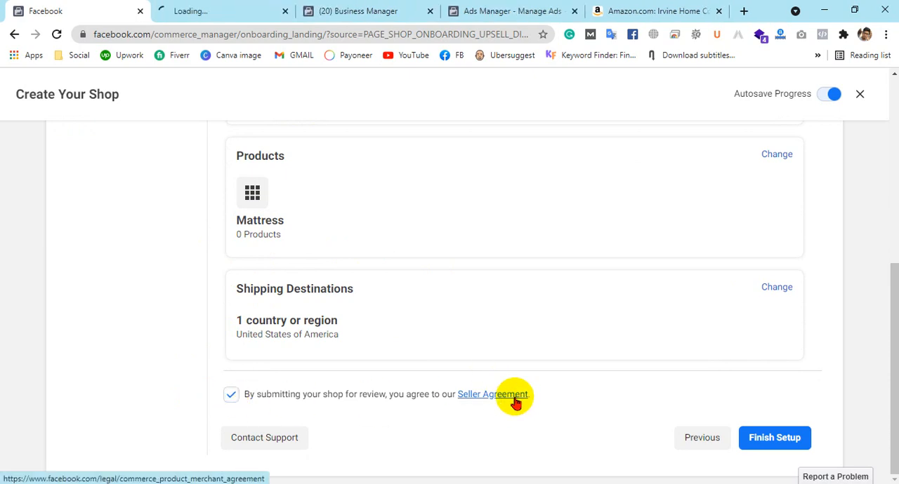
{"action": "left_click", "coordinate": [237, 8]}
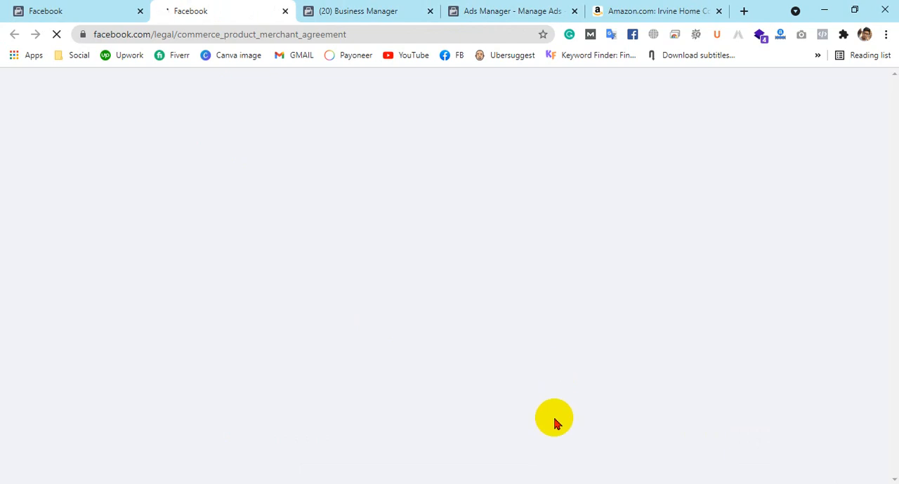
{"action": "scroll", "coordinate": [562, 341], "scroll_direction": "down", "scroll_amount": 3}
{"action": "scroll", "coordinate": [561, 342], "scroll_direction": "up", "scroll_amount": 8}
{"action": "scroll", "coordinate": [564, 340], "scroll_direction": "up", "scroll_amount": 15}
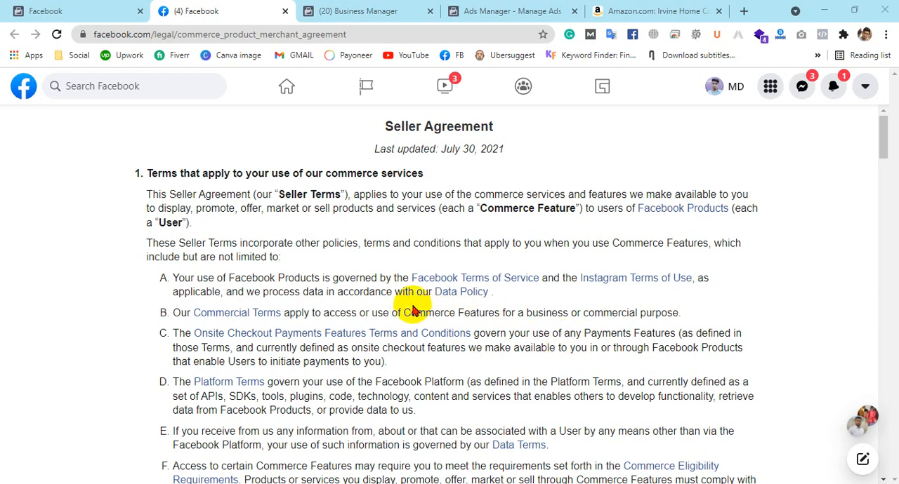
Open the Onsite Checkout Payments Features Terms and Conditions and examine the selling fees by country in the Fees section
{"action": "left_click", "coordinate": [337, 335]}
{"action": "left_click", "coordinate": [321, 10]}
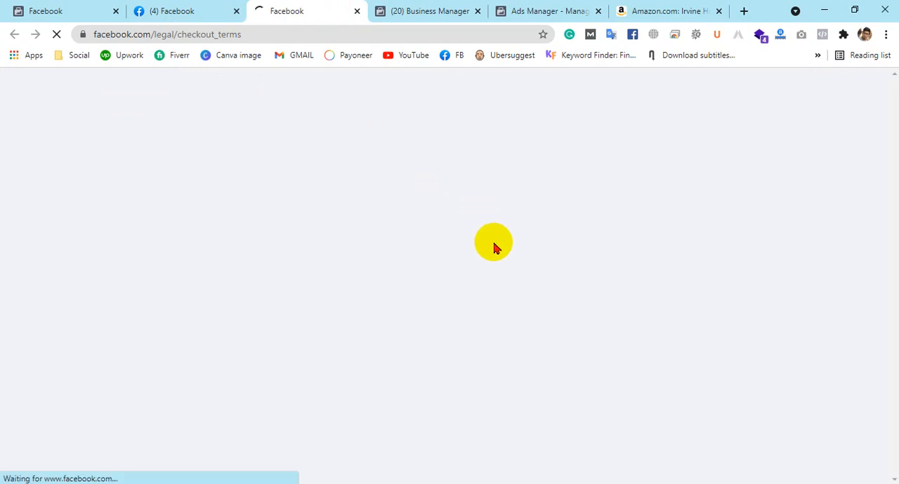
{"action": "scroll", "coordinate": [512, 341], "scroll_direction": "down", "scroll_amount": 15}
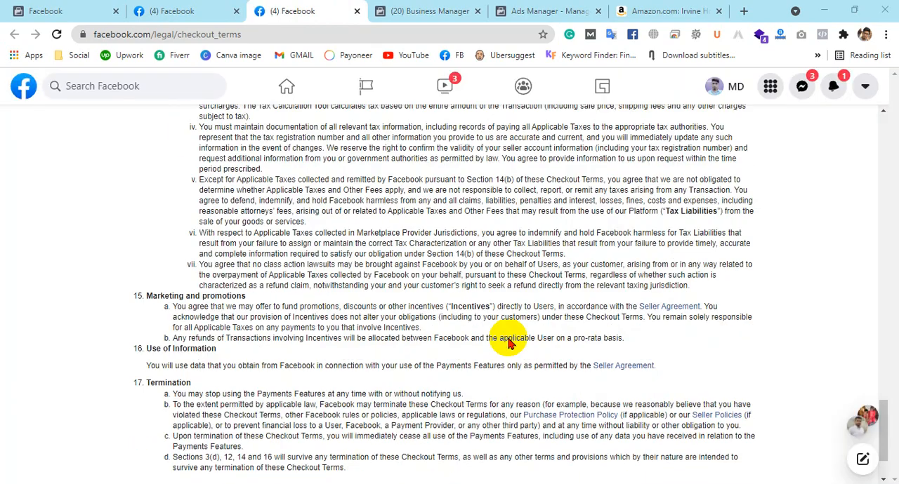
{"action": "scroll", "coordinate": [508, 343], "scroll_direction": "up", "scroll_amount": 7}
{"action": "scroll", "coordinate": [510, 342], "scroll_direction": "up", "scroll_amount": 10}
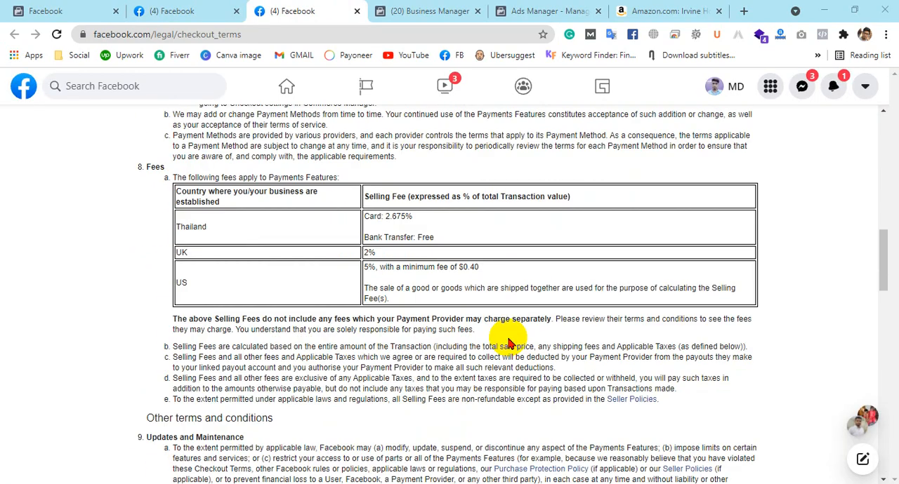
{"action": "scroll", "coordinate": [495, 354], "scroll_direction": "down", "scroll_amount": 1}
{"action": "scroll", "coordinate": [489, 360], "scroll_direction": "down", "scroll_amount": 1}
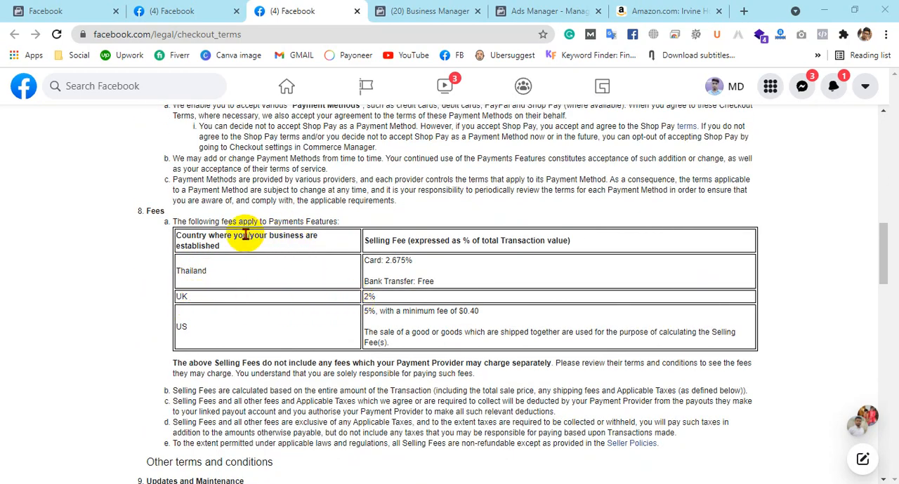
{"action": "left_click_drag", "start_coordinate": [383, 298], "coordinate": [360, 297]}
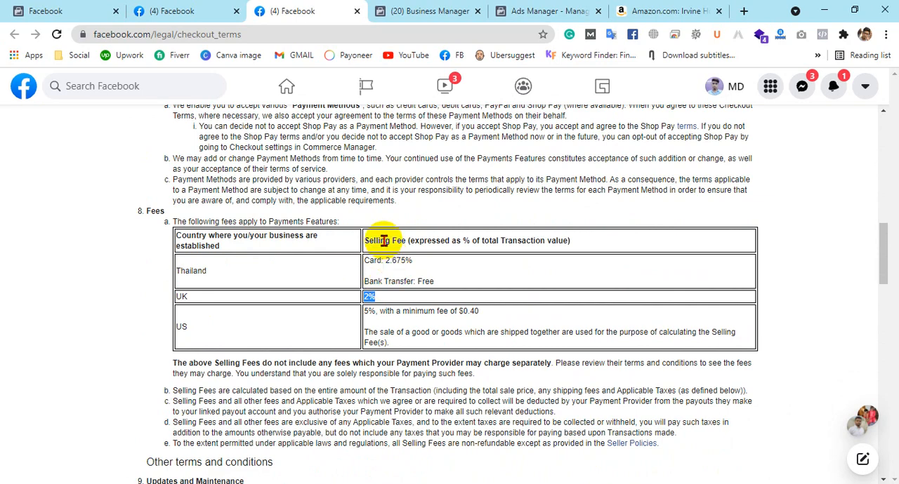
{"action": "left_click", "coordinate": [365, 273]}
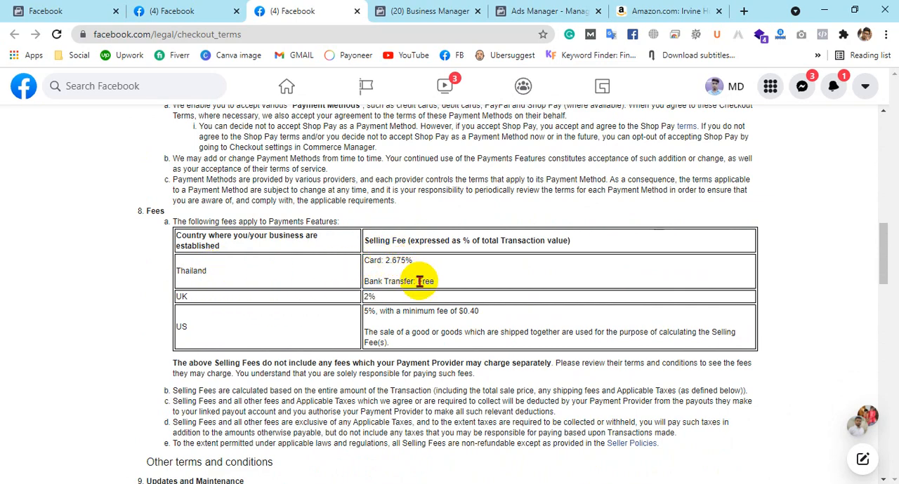
{"action": "double_click", "coordinate": [426, 282]}
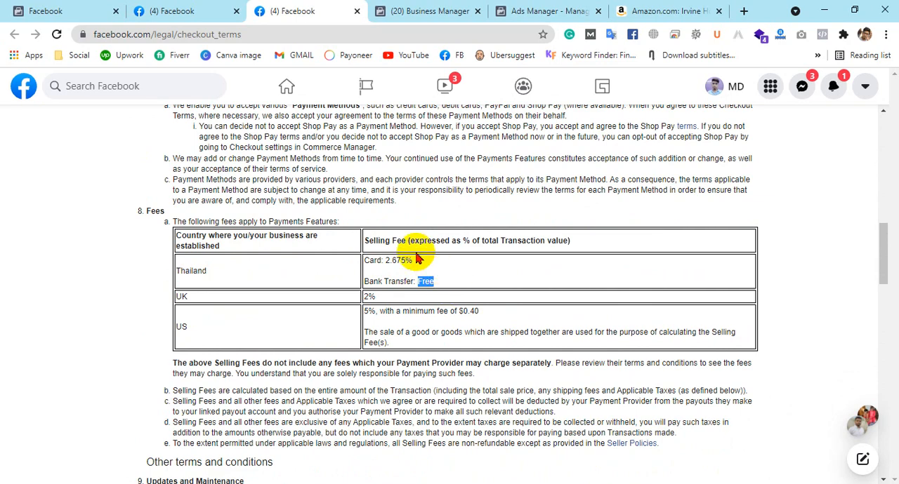
Compare the selling fees for Thailand card payments, the UK and the US in the fees table
{"action": "left_click_drag", "start_coordinate": [415, 260], "coordinate": [367, 260]}
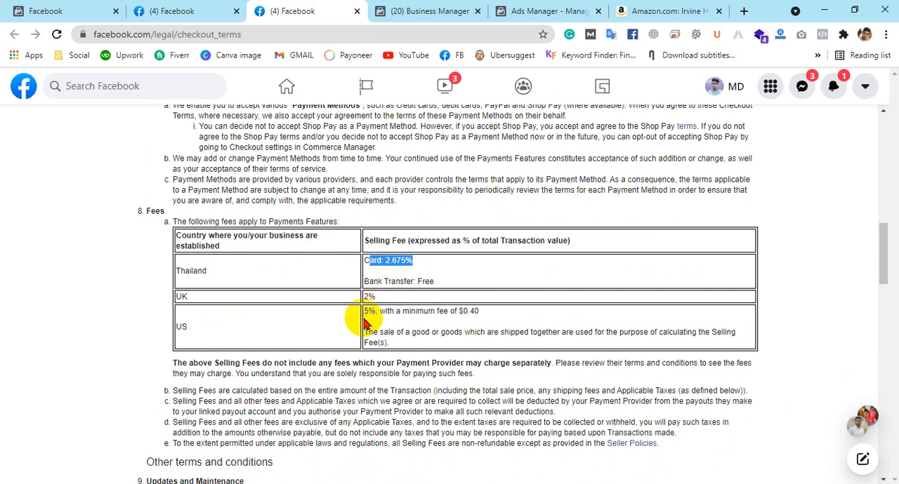
{"action": "left_click_drag", "start_coordinate": [378, 297], "coordinate": [359, 299]}
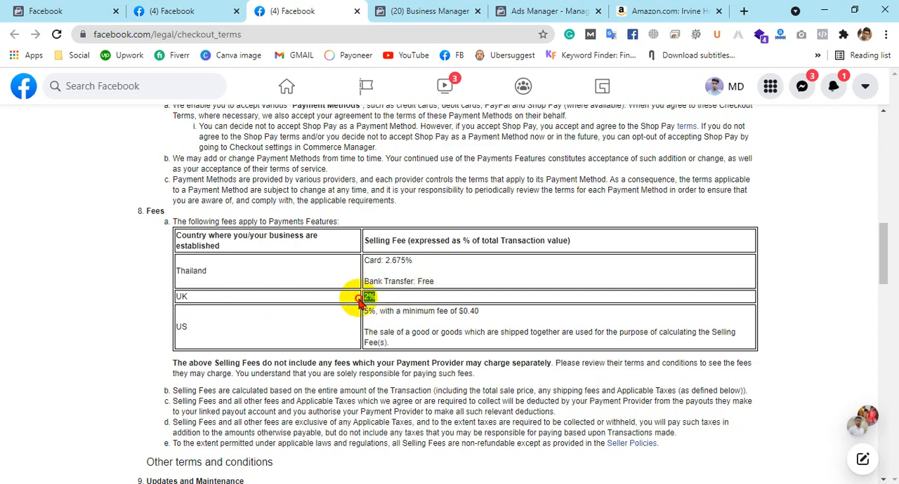
{"action": "left_click_drag", "start_coordinate": [366, 311], "coordinate": [385, 311]}
{"action": "left_click", "coordinate": [443, 332]}
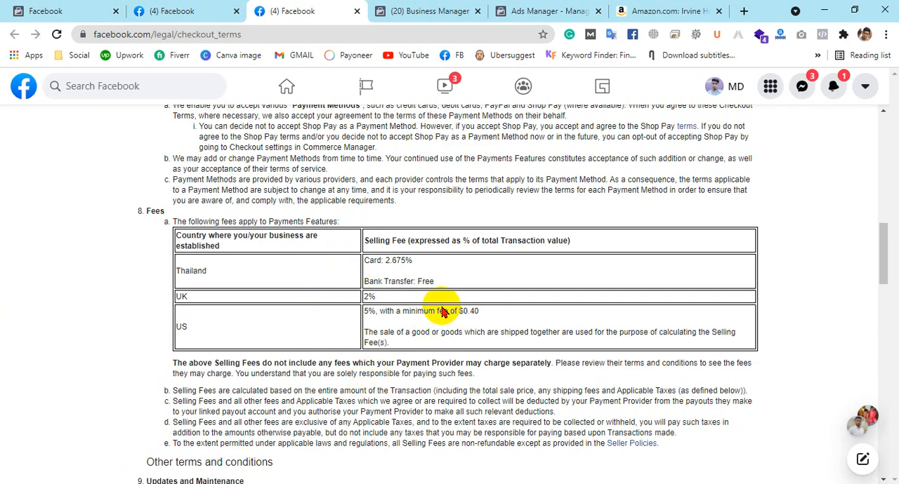
Return to the shop overview, finish the shop setup and dismiss the message about filling the shop
{"action": "left_click", "coordinate": [32, 11]}
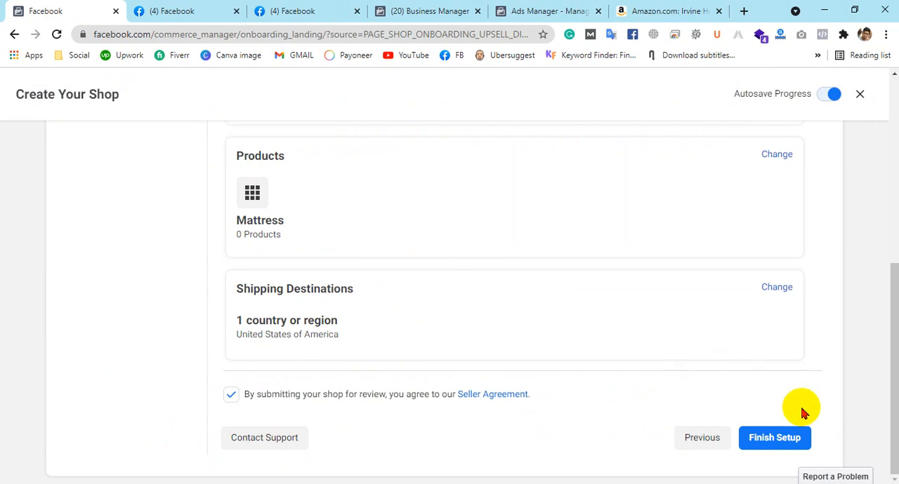
{"action": "left_click", "coordinate": [772, 442]}
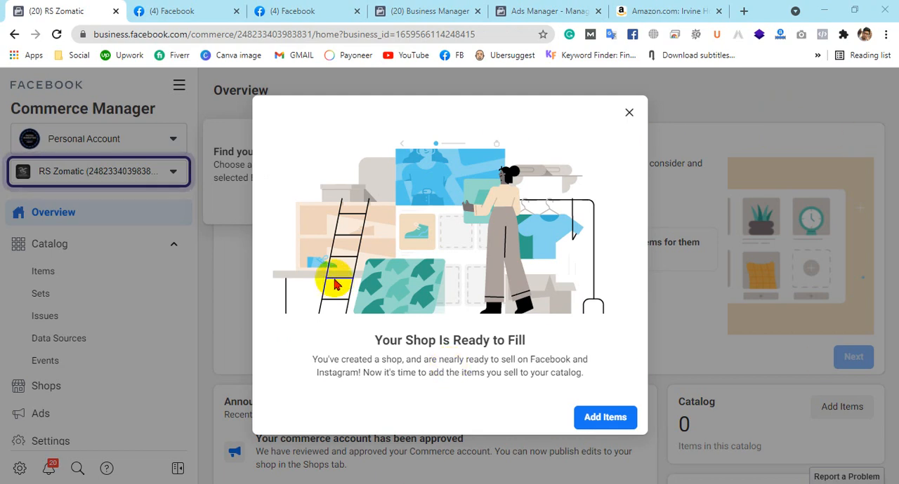
{"action": "left_click", "coordinate": [630, 114]}
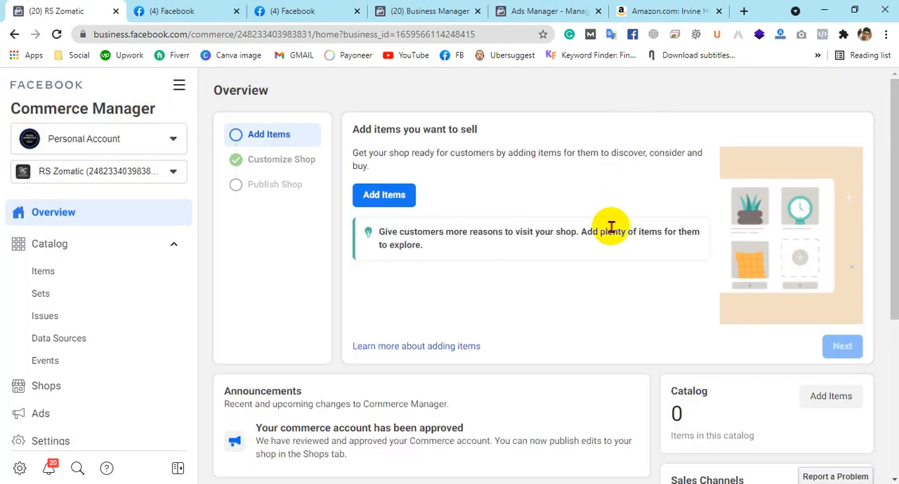
Review the shop's Overview page, including the account approval announcement, growth opportunities and catalog sections
{"action": "scroll", "coordinate": [608, 227], "scroll_direction": "down", "scroll_amount": 3}
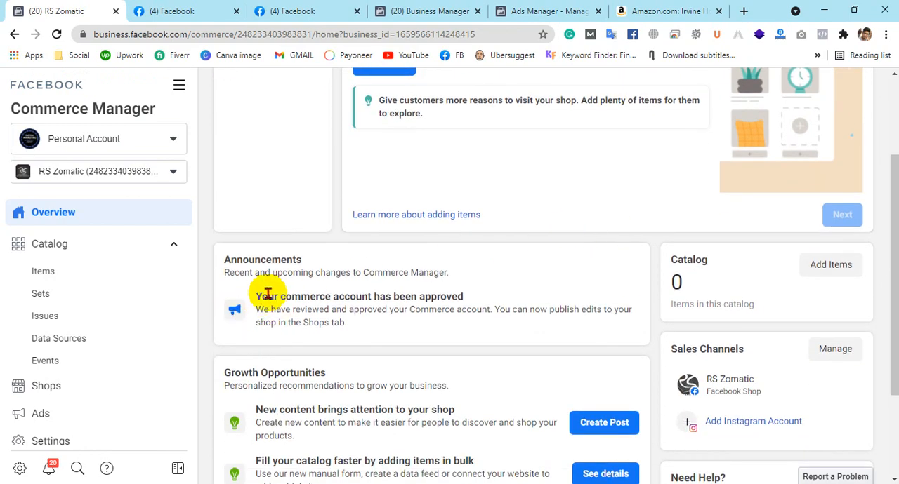
{"action": "left_click_drag", "start_coordinate": [259, 296], "coordinate": [466, 304]}
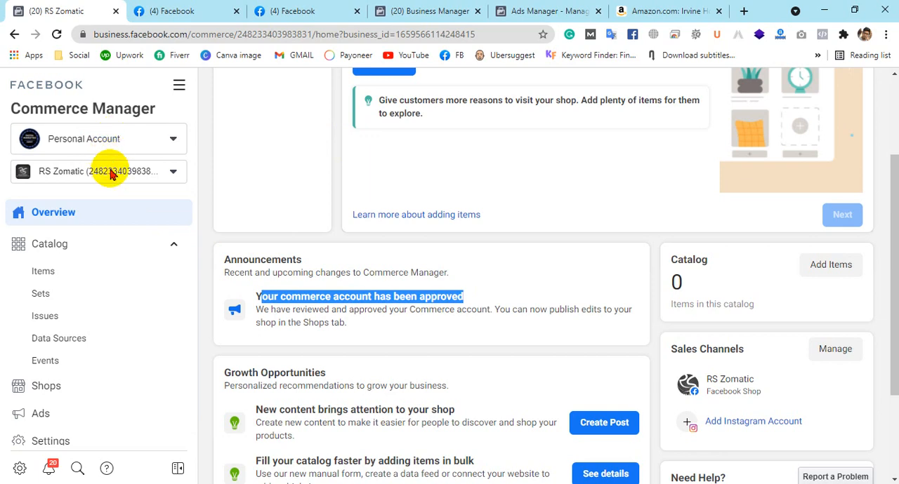
{"action": "scroll", "coordinate": [629, 251], "scroll_direction": "down", "scroll_amount": 2}
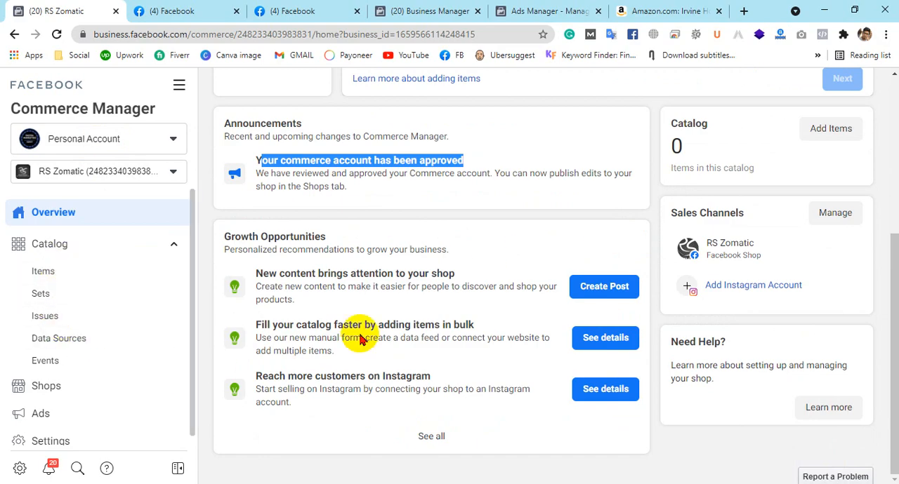
{"action": "scroll", "coordinate": [457, 315], "scroll_direction": "up", "scroll_amount": 4}
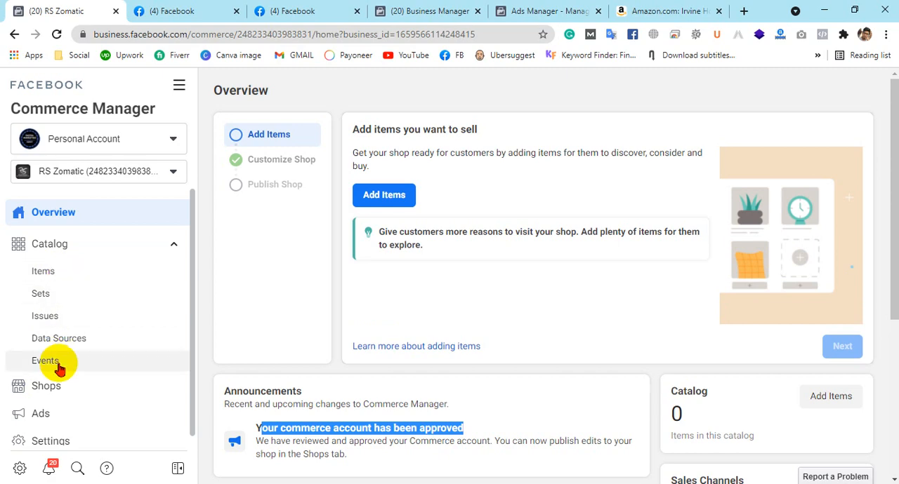
{"action": "scroll", "coordinate": [80, 429], "scroll_direction": "down", "scroll_amount": 1}
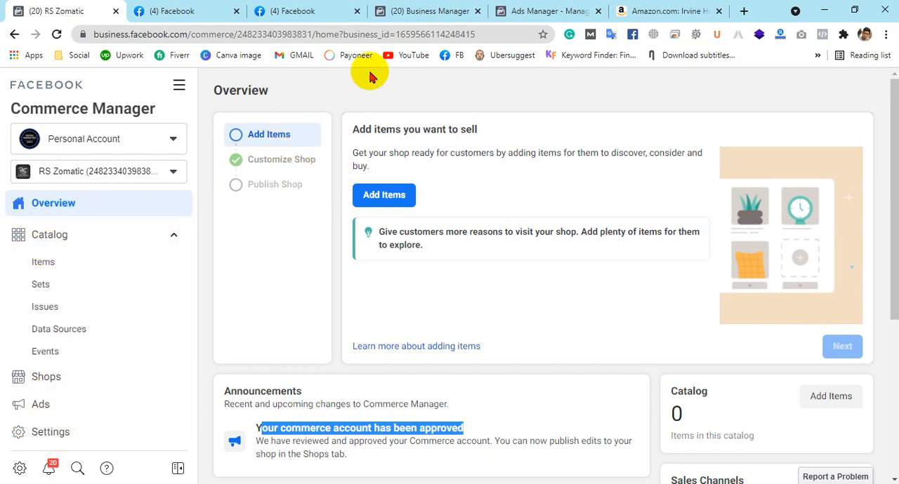
Start adding items to the catalog with the Manual option, and dismiss the introductory tour and help tip
{"action": "left_click", "coordinate": [380, 199]}
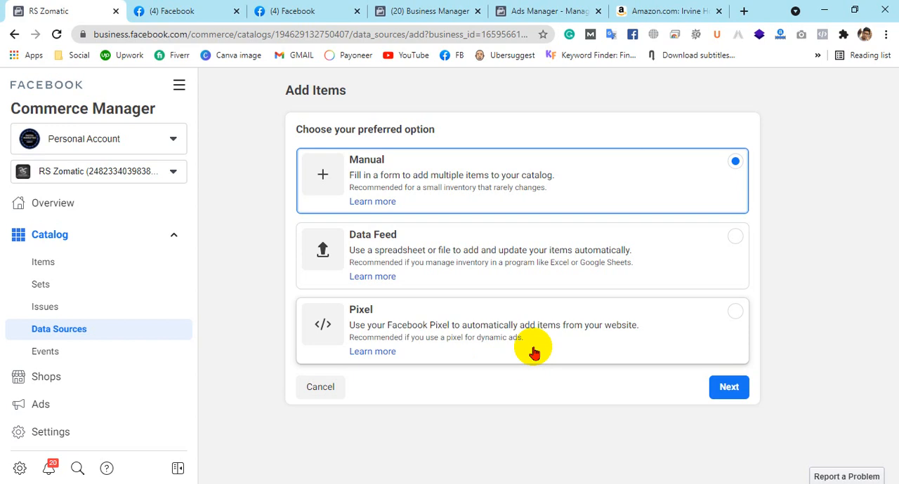
{"action": "left_click", "coordinate": [728, 390]}
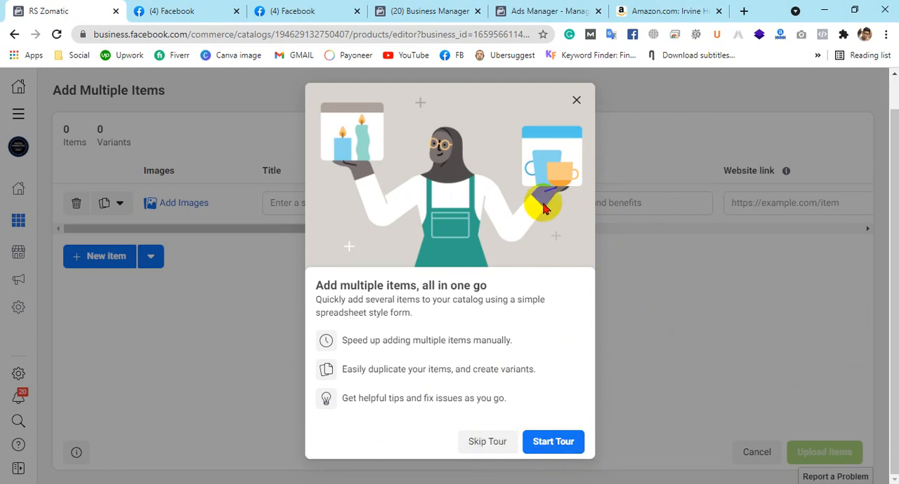
{"action": "left_click", "coordinate": [575, 101]}
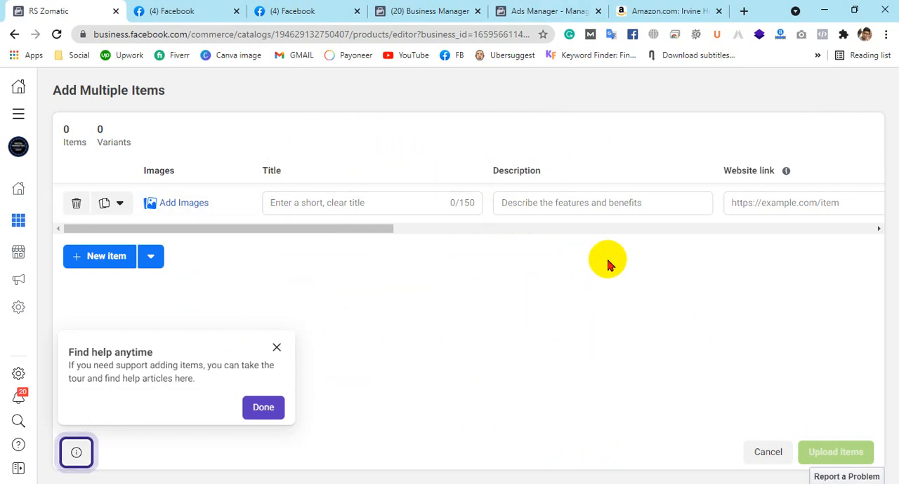
{"action": "left_click", "coordinate": [264, 410]}
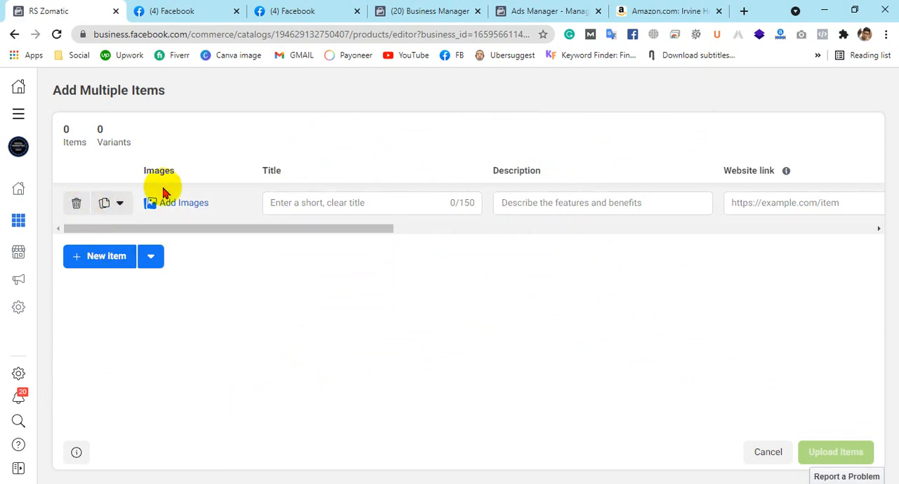
Add two extra blank item rows and delete them again, and view the remaining row's variant and duplicate options
{"action": "left_click", "coordinate": [116, 256]}
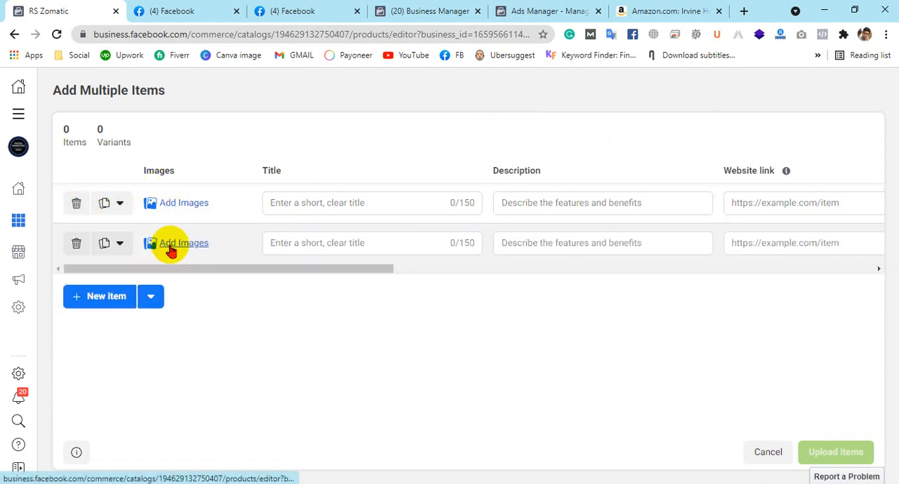
{"action": "left_click", "coordinate": [98, 302]}
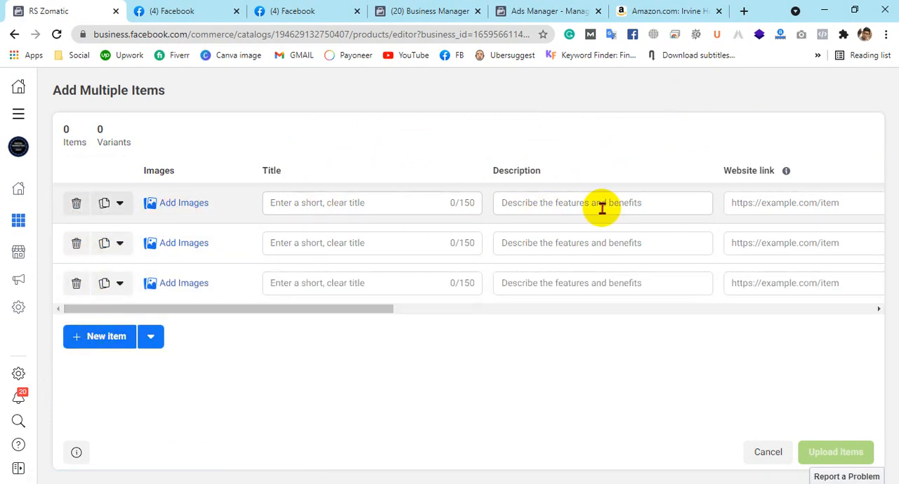
{"action": "left_click_drag", "start_coordinate": [337, 310], "coordinate": [31, 312]}
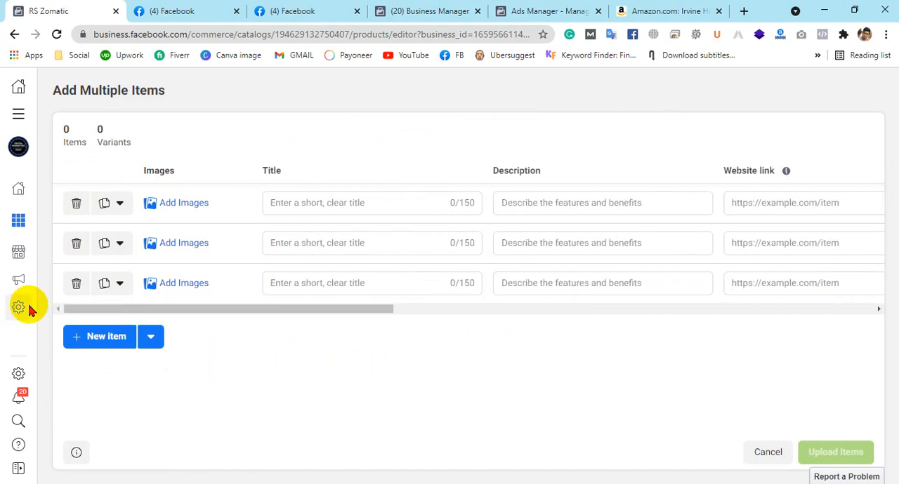
{"action": "left_click", "coordinate": [74, 283]}
{"action": "left_click", "coordinate": [75, 246]}
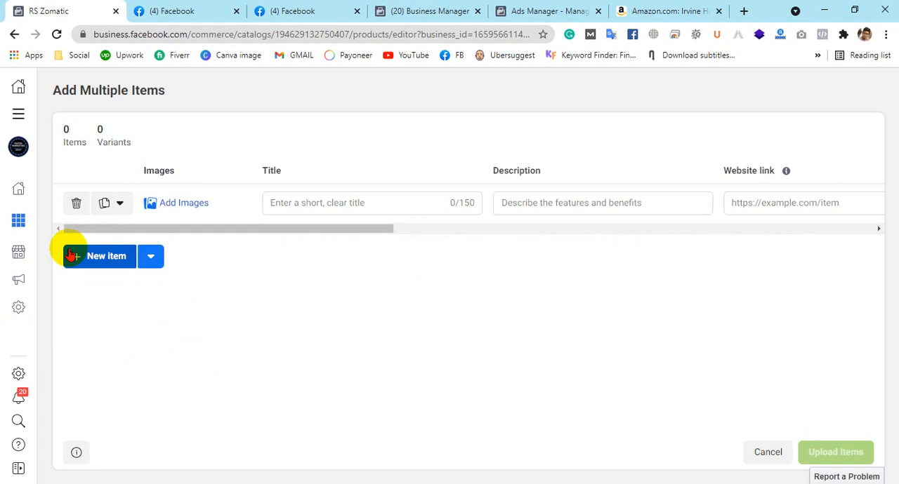
{"action": "left_click", "coordinate": [107, 203]}
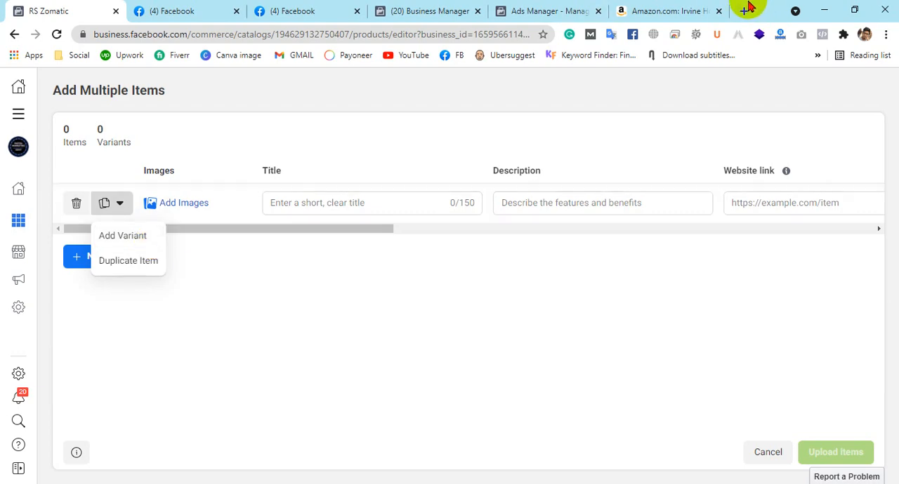
On the Amazon mattress page, copy the title from "Irvine Home Collection" to "Gel Memory Foam Mattress" and search the web for it in a new tab
{"action": "left_click", "coordinate": [648, 9]}
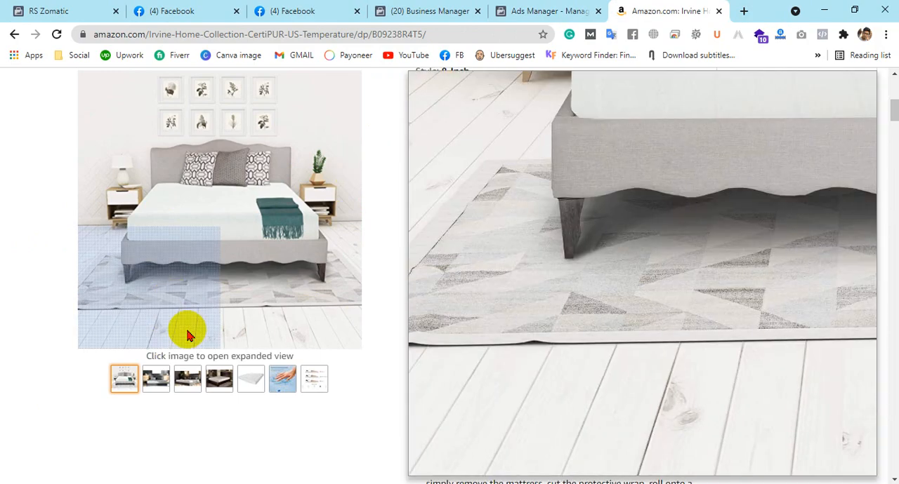
{"action": "scroll", "coordinate": [488, 227], "scroll_direction": "up", "scroll_amount": 5}
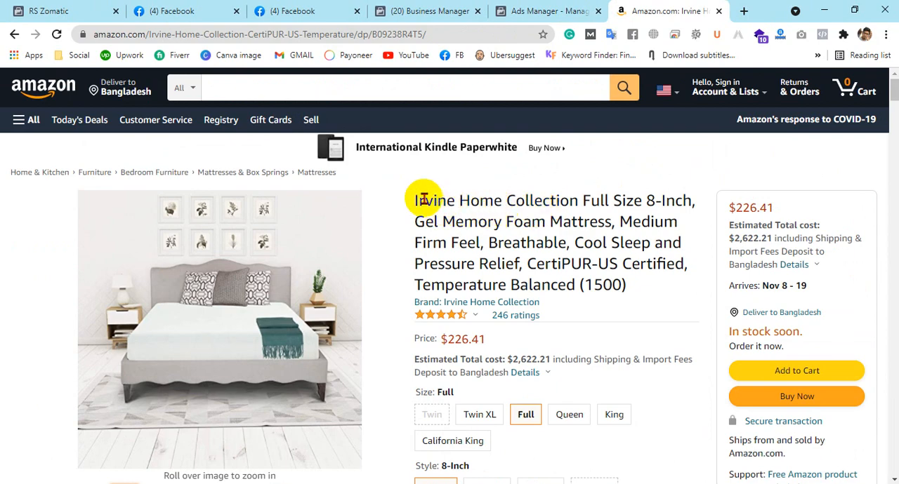
{"action": "left_click_drag", "start_coordinate": [419, 201], "coordinate": [617, 222]}
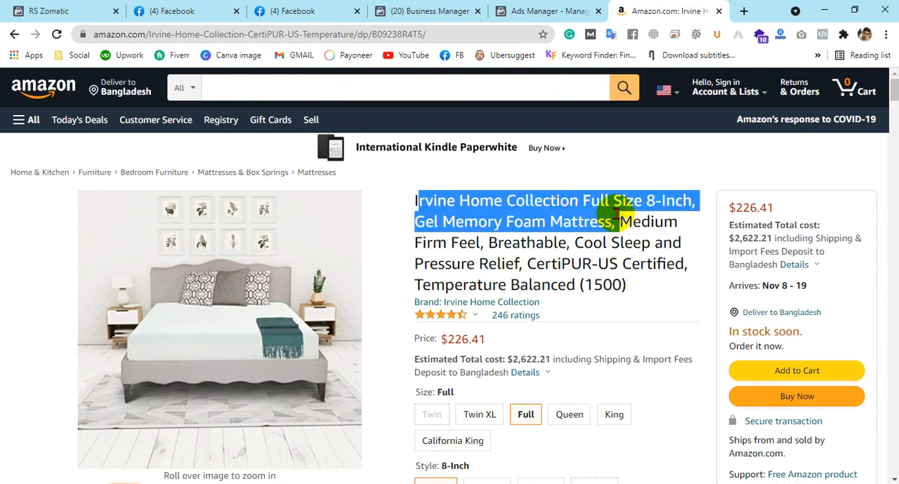
{"action": "left_click", "coordinate": [744, 11]}
{"action": "type", "text": "i"}
{"action": "type", "text": "rvine Home Collection Full Size 8-inch, Gel Memory Foam Mattress,"}
{"action": "key", "text": "Return"}
Back in Commerce Manager, try to upload 71Rs9wOVT8L._AC_SX425_.jpg from the Desktop as the item's image
{"action": "key", "text": "ctrl+1"}
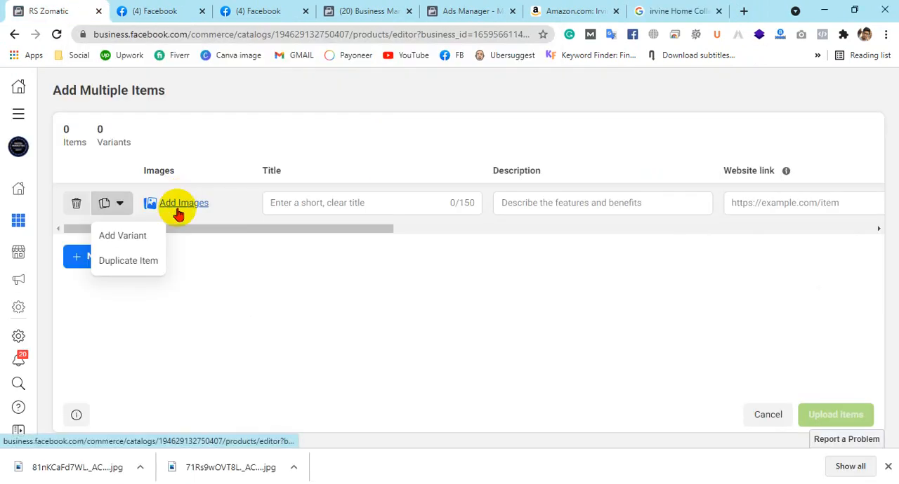
{"action": "left_click", "coordinate": [181, 203]}
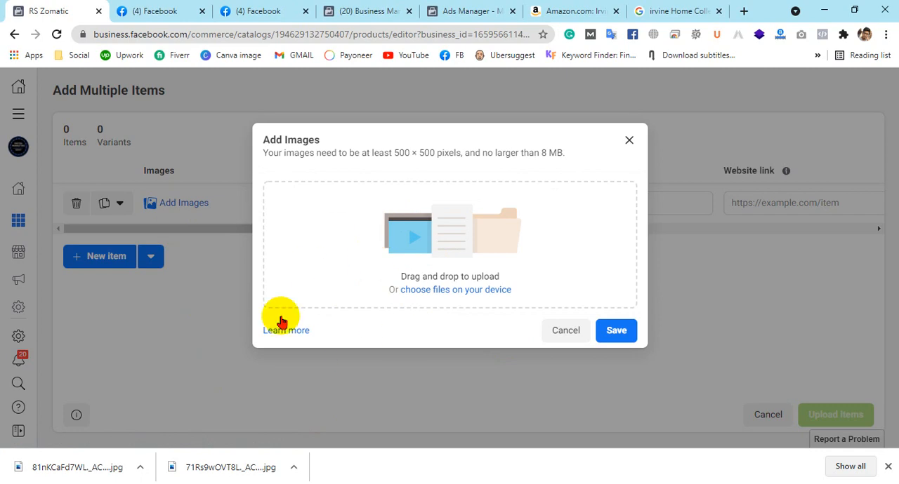
{"action": "left_click", "coordinate": [466, 254]}
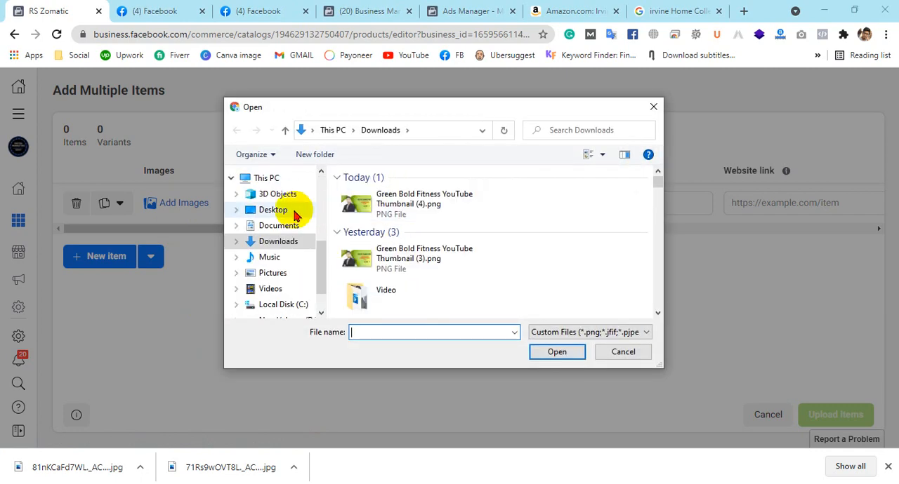
{"action": "left_click", "coordinate": [294, 212]}
{"action": "left_click", "coordinate": [529, 210]}
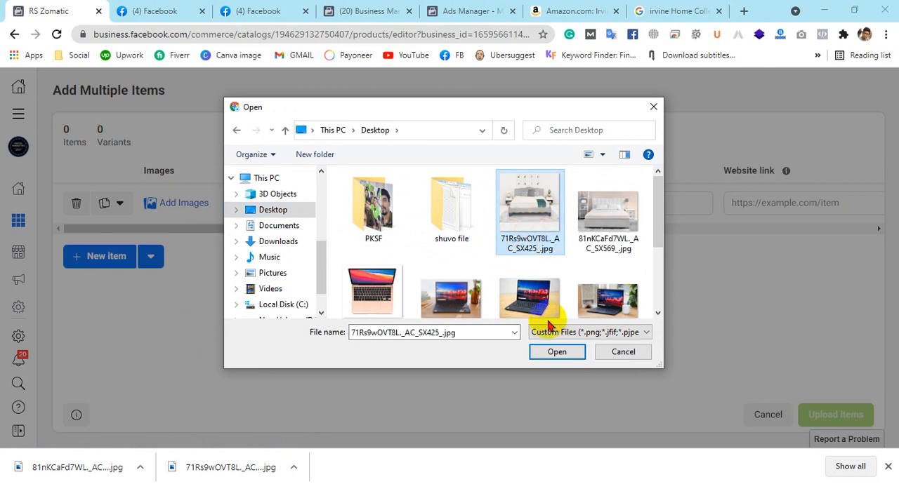
{"action": "left_click", "coordinate": [550, 354]}
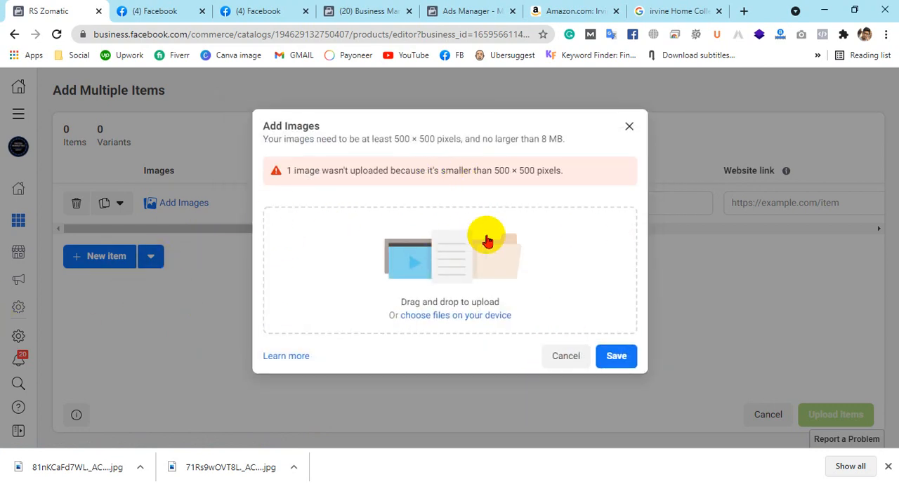
Try to upload 81nKCaFd7WL._AC_SX569_.jpg as the item's image instead, and close the image upload dialog
{"action": "left_click", "coordinate": [478, 257]}
{"action": "double_click", "coordinate": [605, 207]}
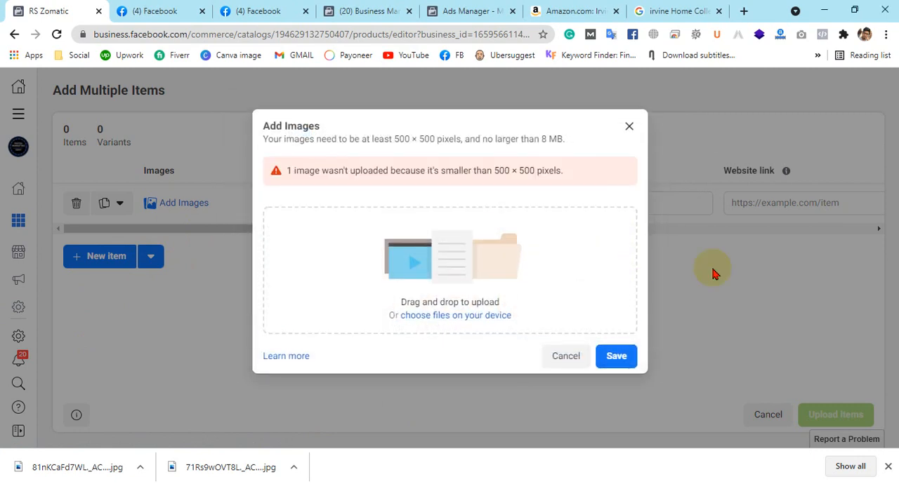
{"action": "left_click", "coordinate": [630, 126]}
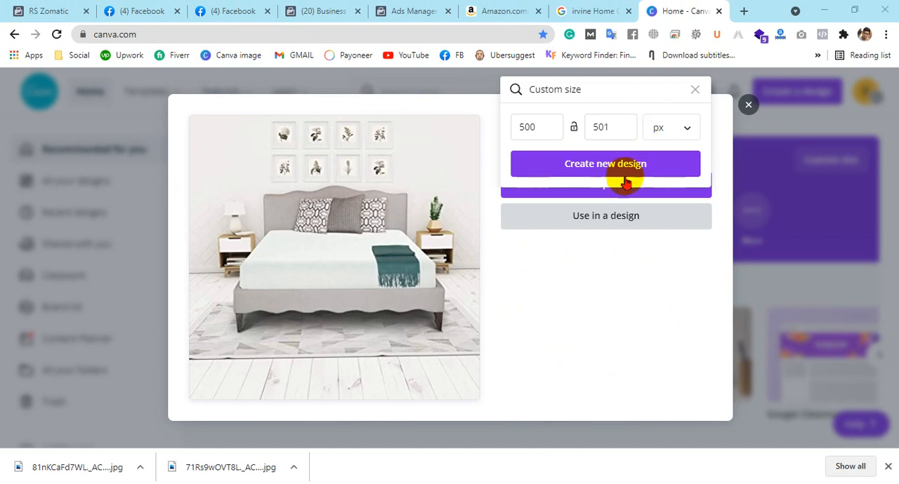
In Canva, create a 500 × 501 px design from the mattress photo and download it as a PNG
{"action": "left_click", "coordinate": [642, 165]}
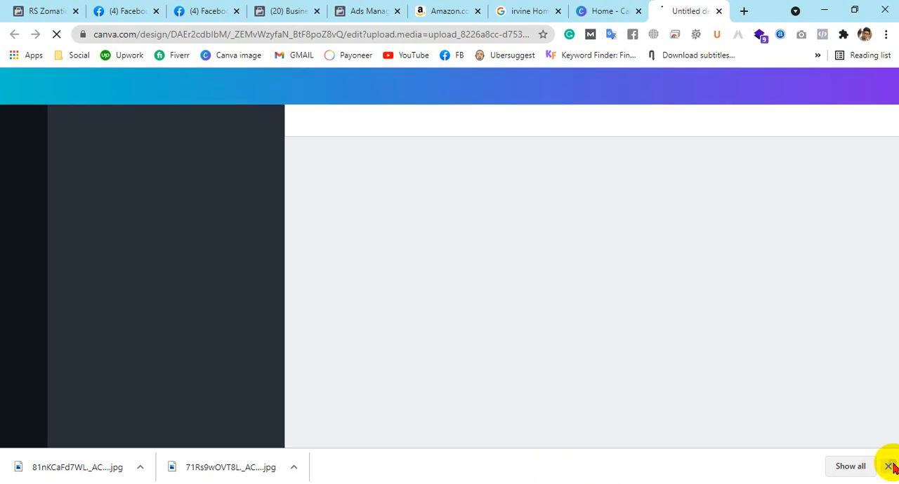
{"action": "left_click", "coordinate": [885, 466]}
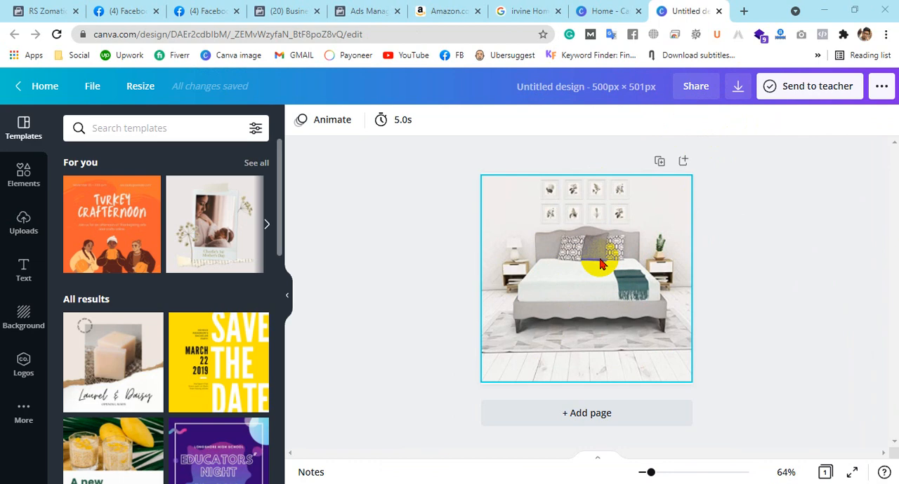
{"action": "left_click", "coordinate": [741, 87]}
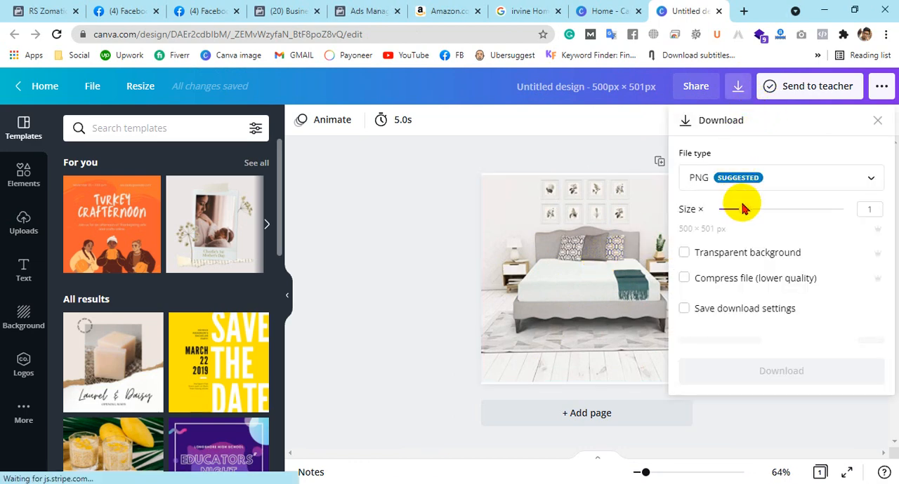
{"action": "mouse_move", "coordinate": [743, 209]}
{"action": "left_mouse_down"}
{"action": "mouse_move", "coordinate": [866, 210]}
{"action": "mouse_move", "coordinate": [738, 216]}
{"action": "mouse_move", "coordinate": [822, 212]}
{"action": "mouse_move", "coordinate": [746, 211]}
{"action": "mouse_move", "coordinate": [814, 208]}
{"action": "mouse_move", "coordinate": [756, 213]}
{"action": "mouse_move", "coordinate": [768, 215]}
{"action": "mouse_move", "coordinate": [759, 221]}
{"action": "mouse_move", "coordinate": [744, 210]}
{"action": "left_mouse_up"}
{"action": "left_click", "coordinate": [746, 342]}
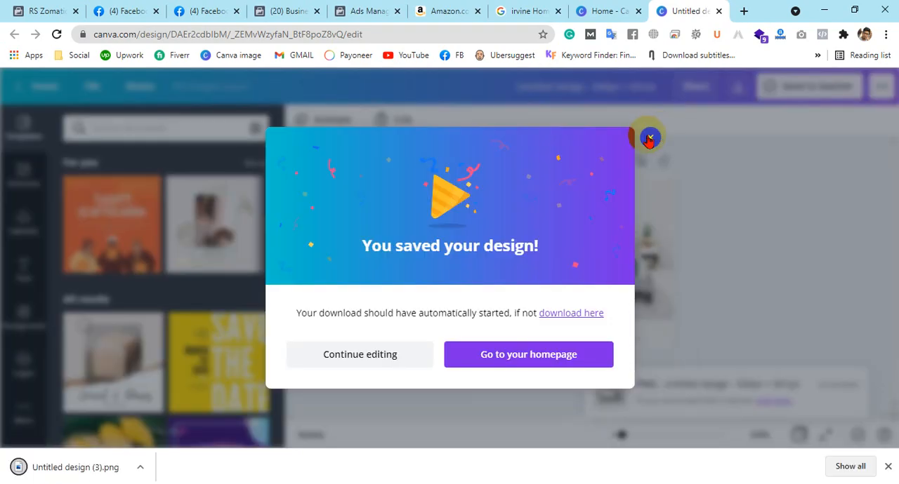
{"action": "left_click", "coordinate": [649, 140]}
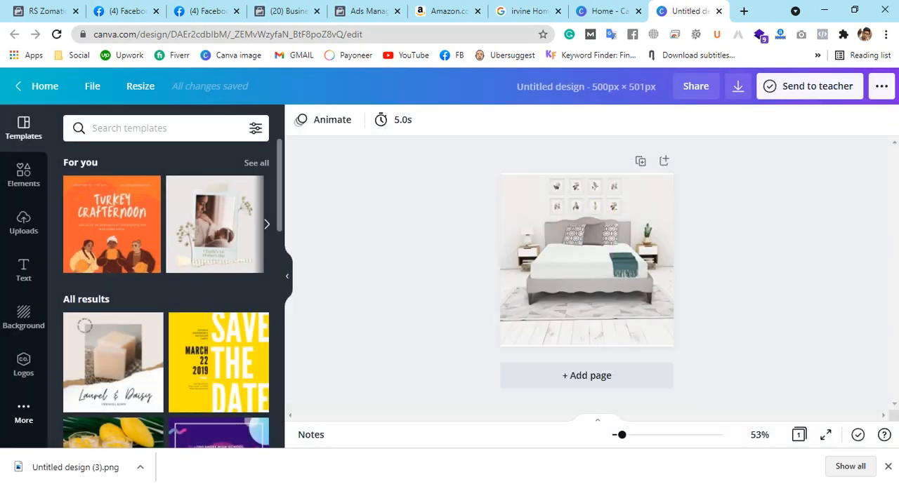
Switch back to Commerce Manager and upload Untitled design (3).png from the Downloads folder as the item's image
{"action": "left_click", "coordinate": [38, 10]}
{"action": "left_click", "coordinate": [452, 230]}
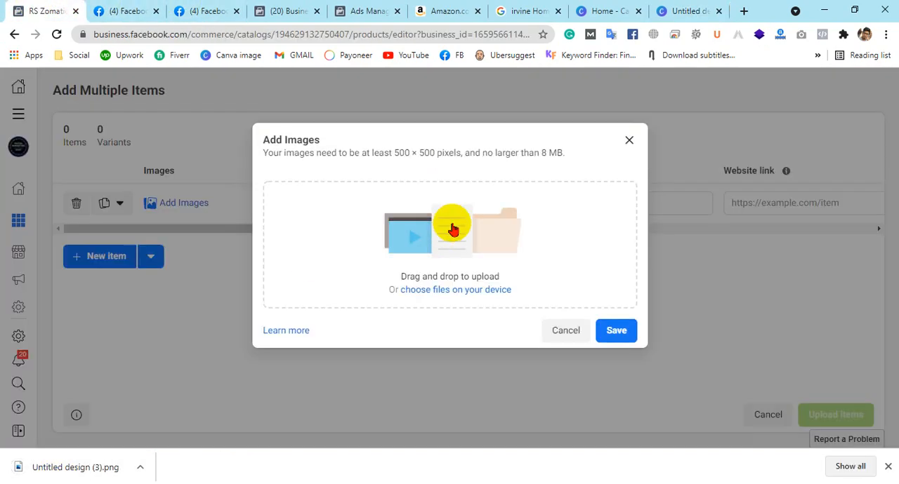
{"action": "left_click", "coordinate": [453, 230]}
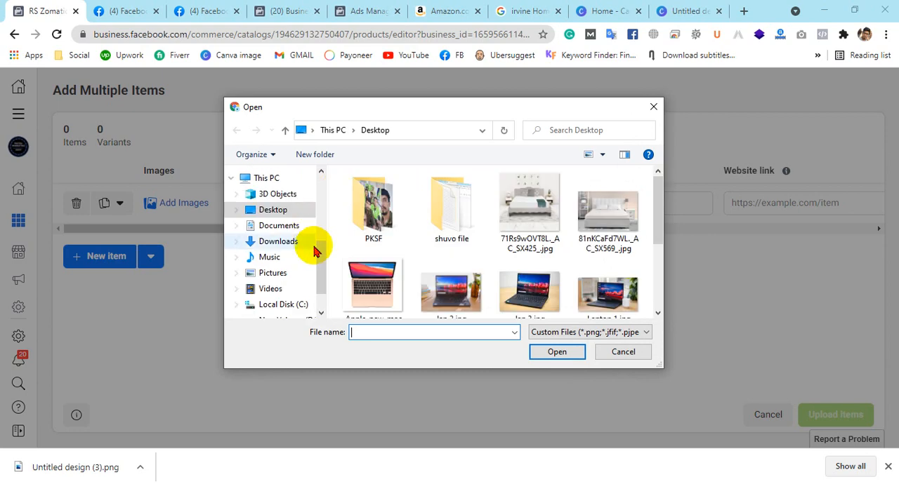
{"action": "left_click", "coordinate": [288, 229]}
{"action": "left_click", "coordinate": [288, 240]}
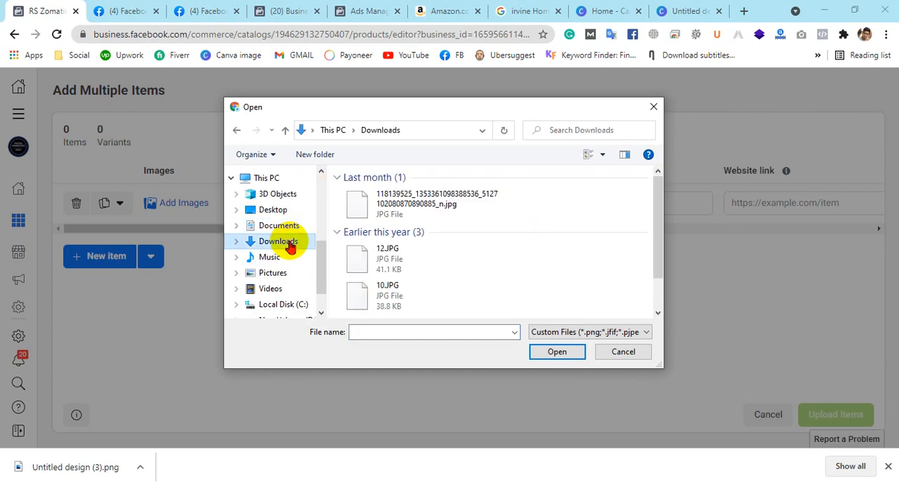
{"action": "double_click", "coordinate": [392, 208]}
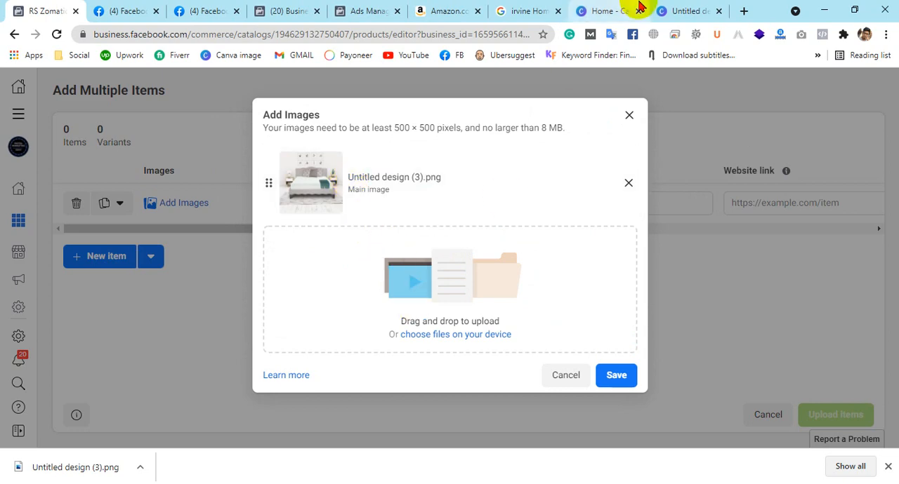
Return to Canva, close the finished design, and load 81nKCaFd7WL._AC_SX569_.jpg from the Desktop as a photo to edit
{"action": "left_click", "coordinate": [683, 10]}
{"action": "left_click", "coordinate": [596, 9]}
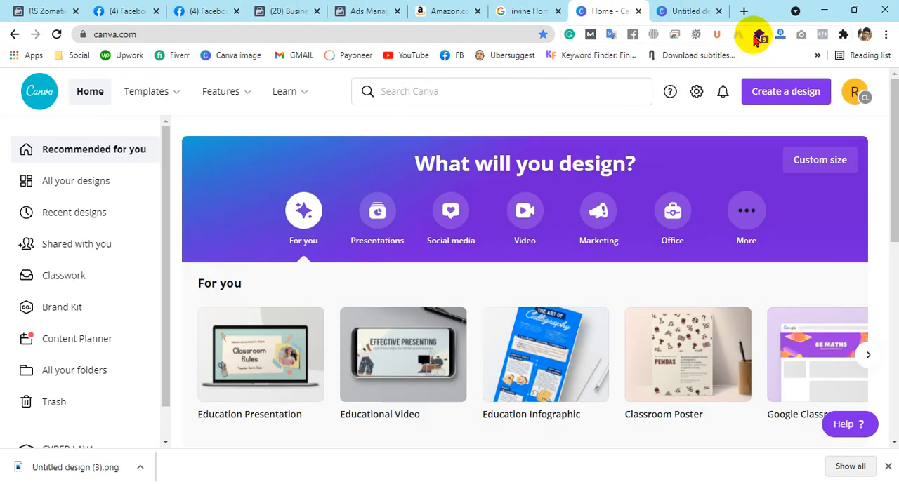
{"action": "left_click", "coordinate": [718, 11]}
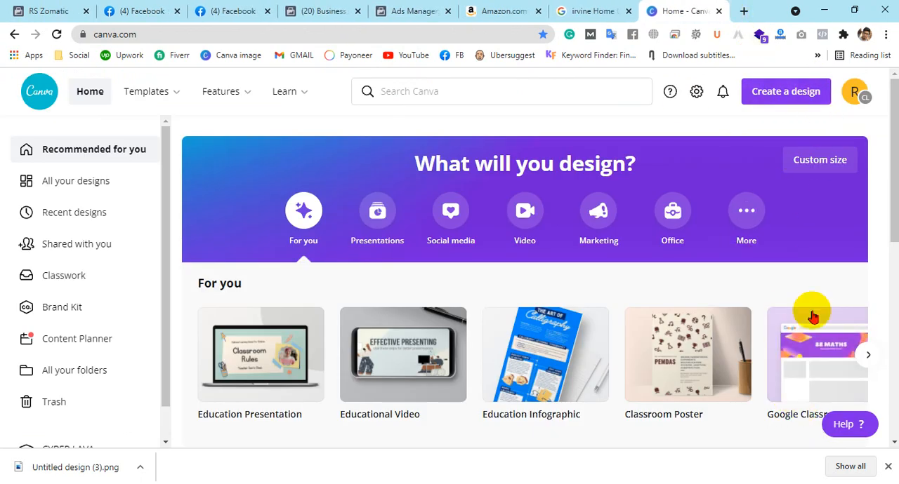
{"action": "left_click", "coordinate": [767, 92]}
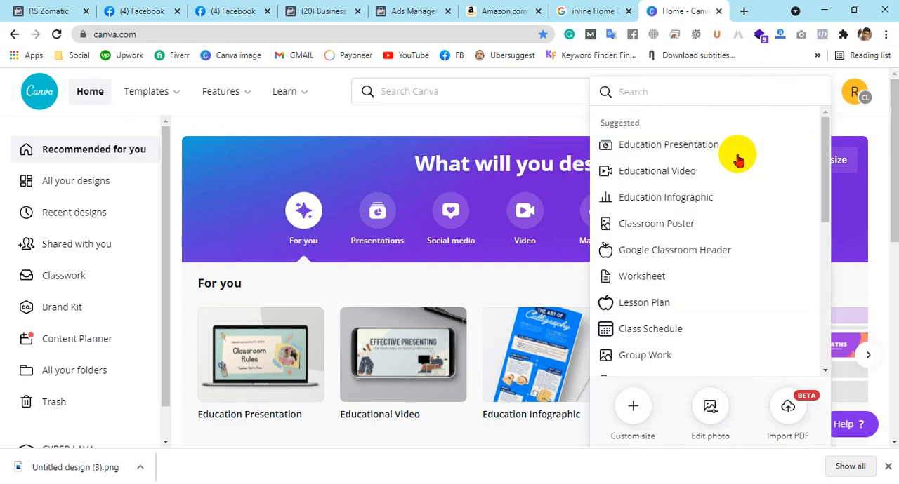
{"action": "left_click", "coordinate": [718, 400]}
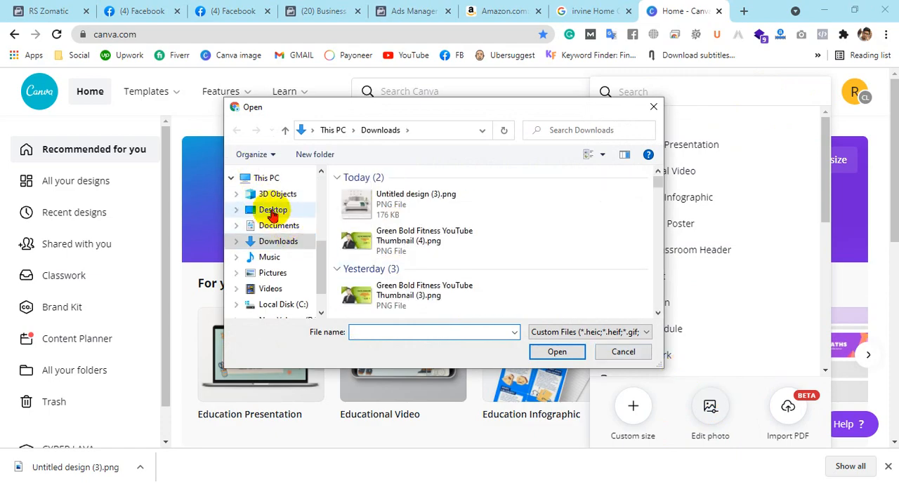
{"action": "left_click", "coordinate": [273, 211]}
{"action": "double_click", "coordinate": [583, 211]}
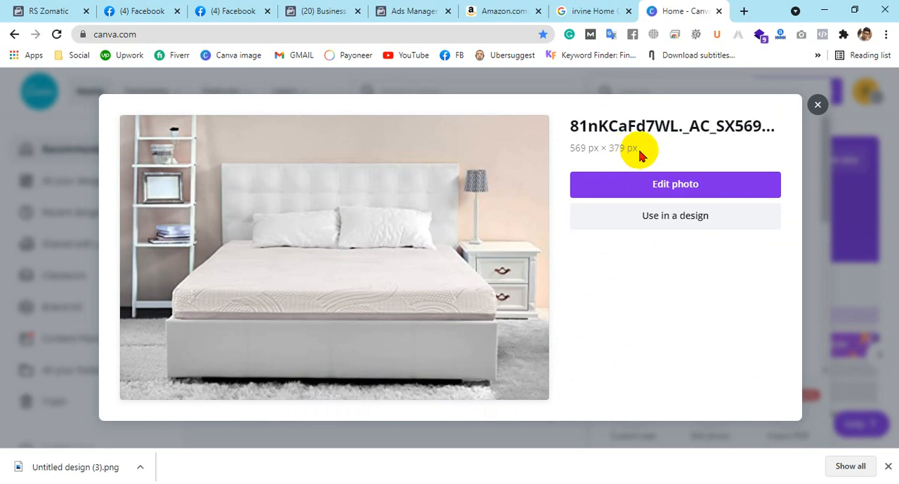
Use the bed photo in a new 500 × 501 px custom-size design and download it as a PNG
{"action": "left_click", "coordinate": [677, 218]}
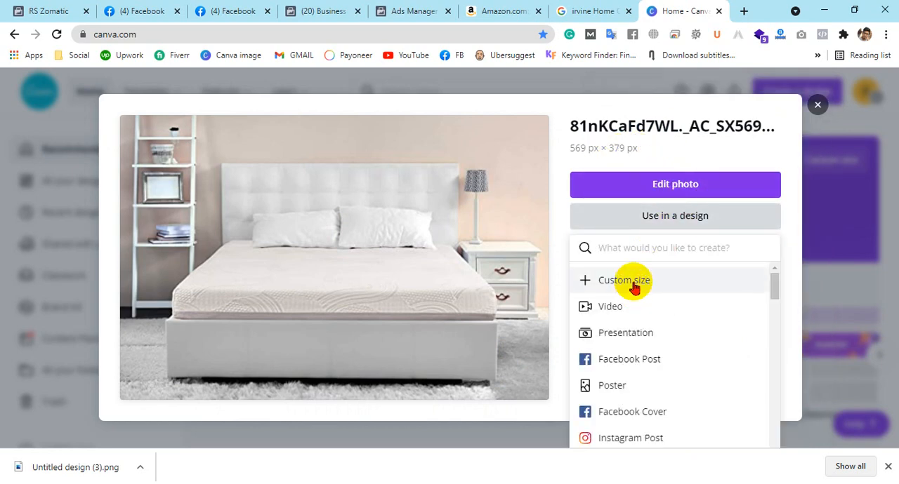
{"action": "left_click", "coordinate": [634, 288]}
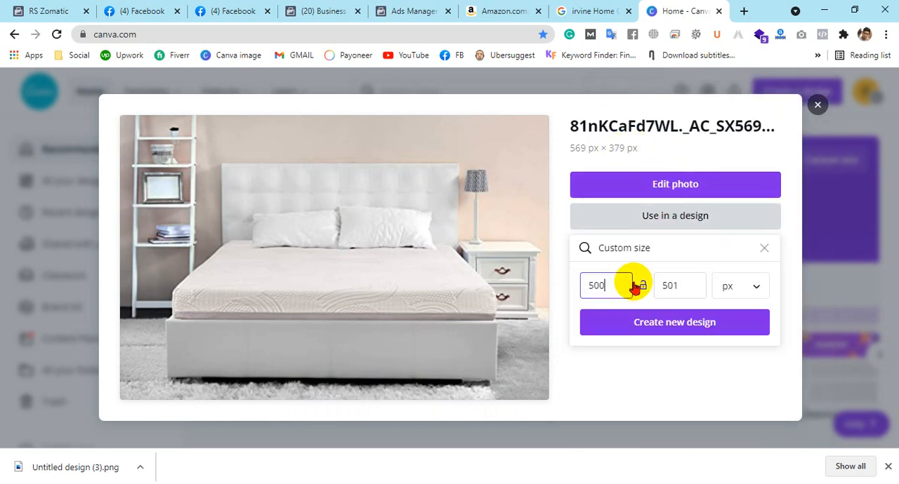
{"action": "left_click", "coordinate": [691, 327]}
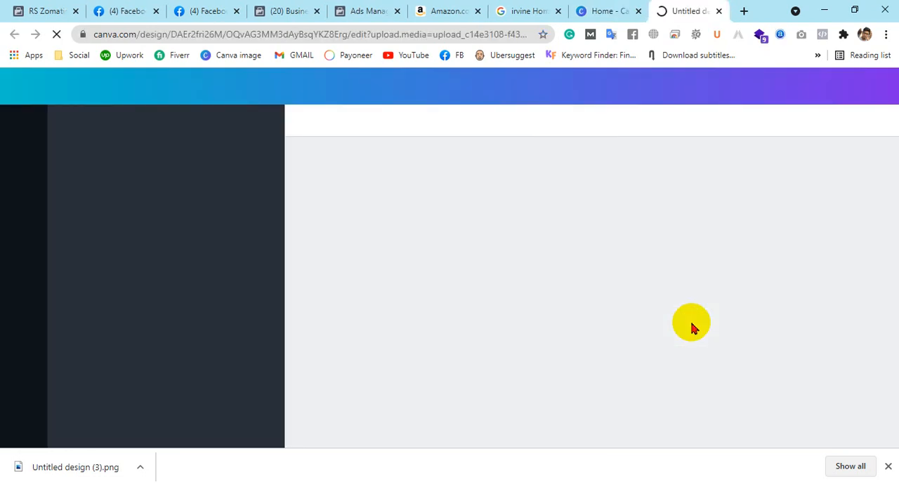
{"action": "left_click", "coordinate": [887, 467]}
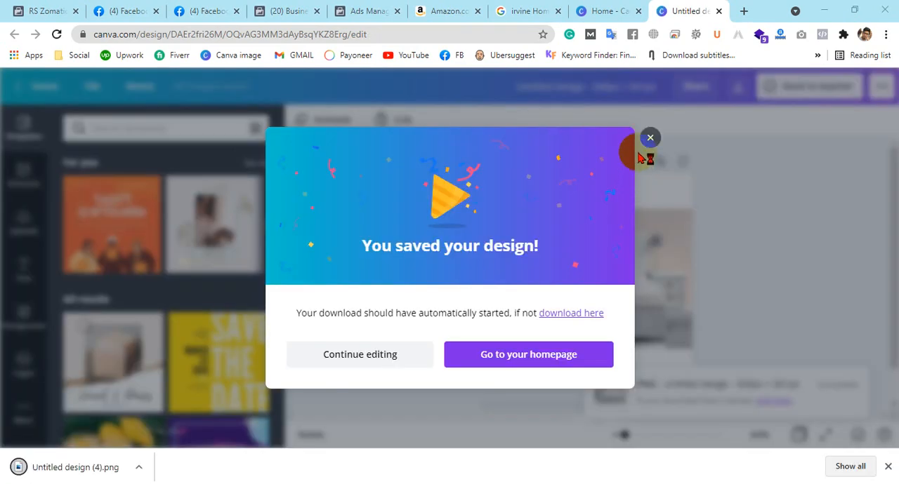
{"action": "left_click", "coordinate": [644, 141]}
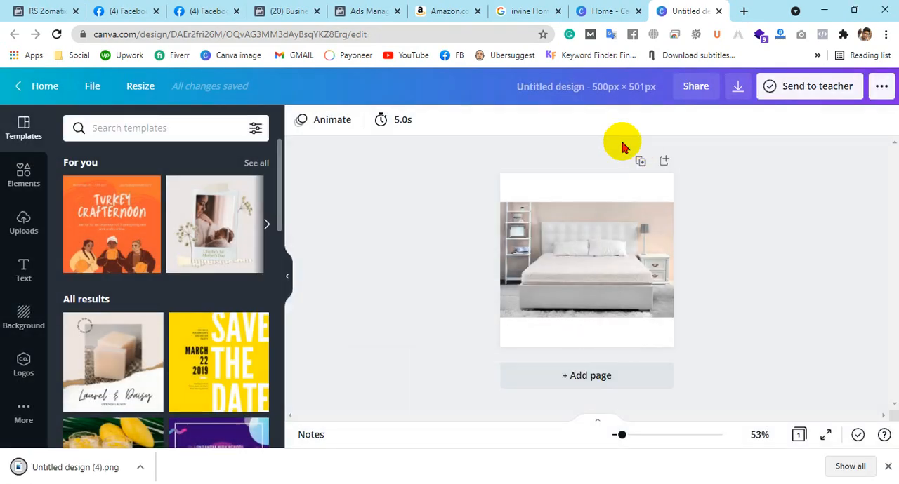
Back in Commerce Manager, add Untitled design (4).png from Downloads as the item's second image and save both images
{"action": "left_click", "coordinate": [33, 7]}
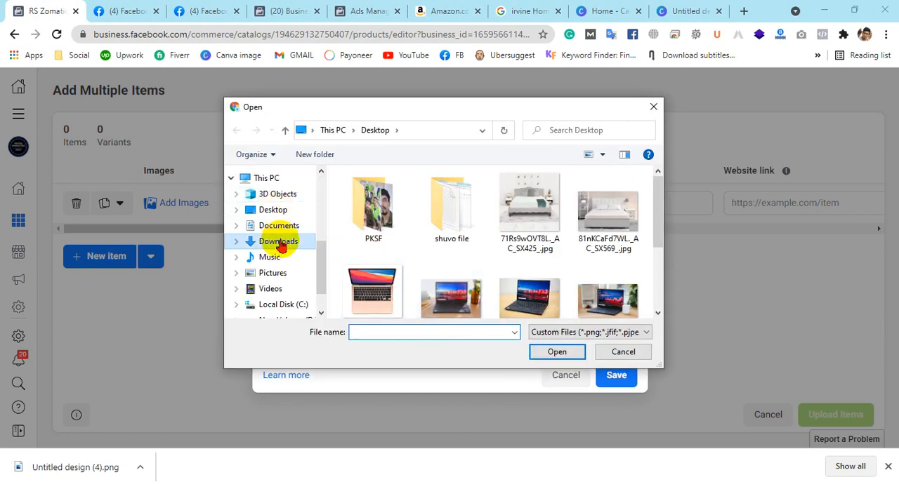
{"action": "left_click", "coordinate": [280, 242]}
{"action": "double_click", "coordinate": [395, 195]}
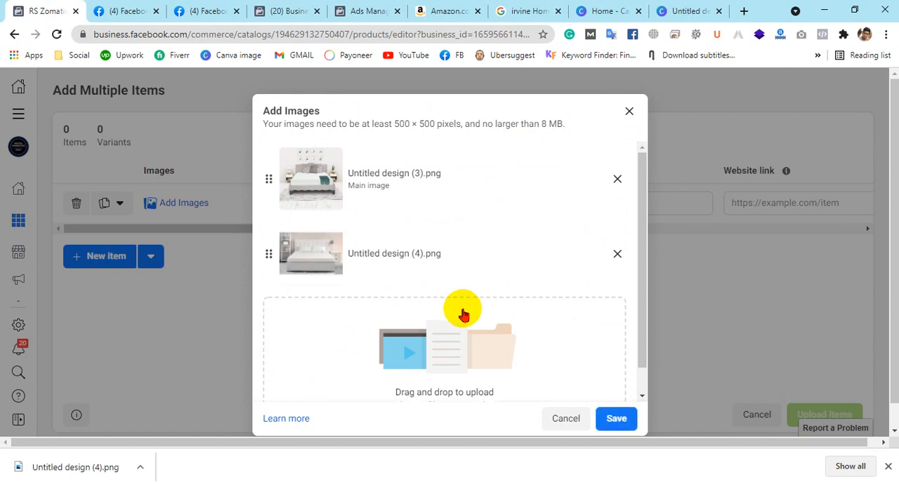
{"action": "mouse_move", "coordinate": [273, 192]}
{"action": "left_mouse_down"}
{"action": "mouse_move", "coordinate": [274, 261]}
{"action": "mouse_move", "coordinate": [271, 157]}
{"action": "mouse_move", "coordinate": [278, 261]}
{"action": "mouse_move", "coordinate": [257, 181]}
{"action": "mouse_move", "coordinate": [260, 274]}
{"action": "mouse_move", "coordinate": [261, 179]}
{"action": "mouse_move", "coordinate": [267, 273]}
{"action": "mouse_move", "coordinate": [267, 176]}
{"action": "mouse_move", "coordinate": [278, 201]}
{"action": "left_mouse_up"}
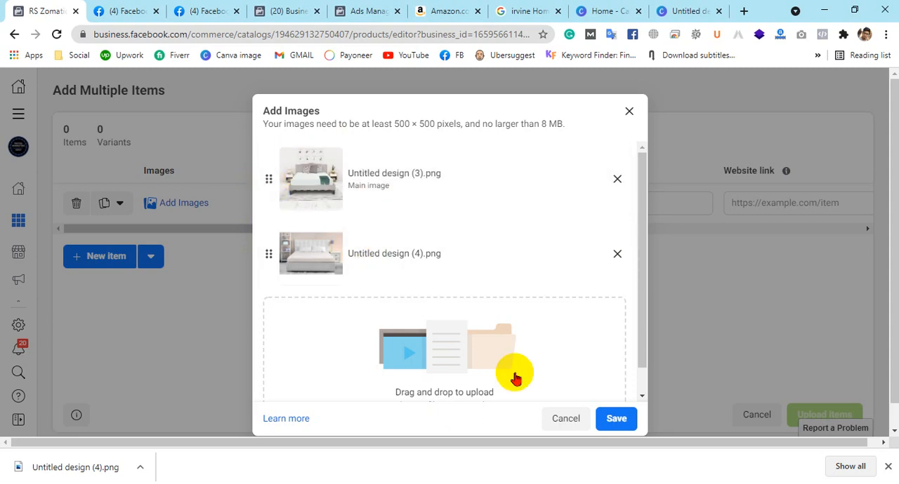
{"action": "scroll", "coordinate": [496, 291], "scroll_direction": "down", "scroll_amount": 1}
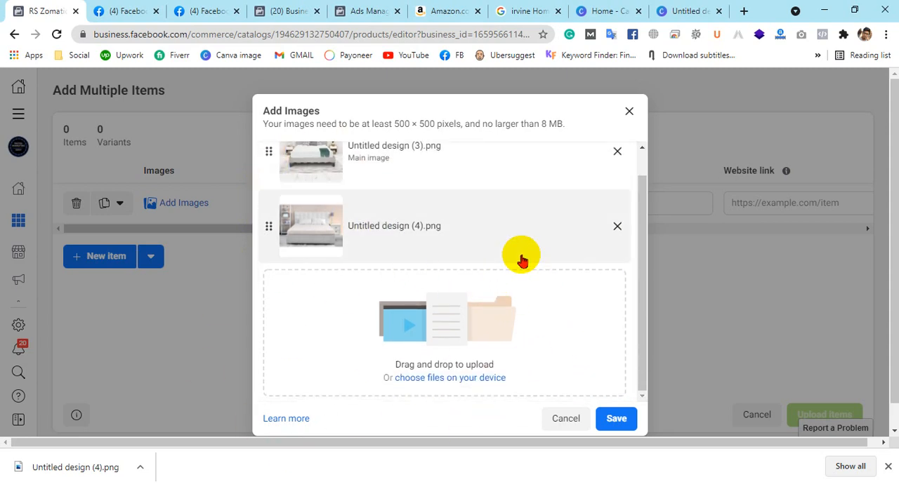
{"action": "scroll", "coordinate": [522, 262], "scroll_direction": "up", "scroll_amount": 1}
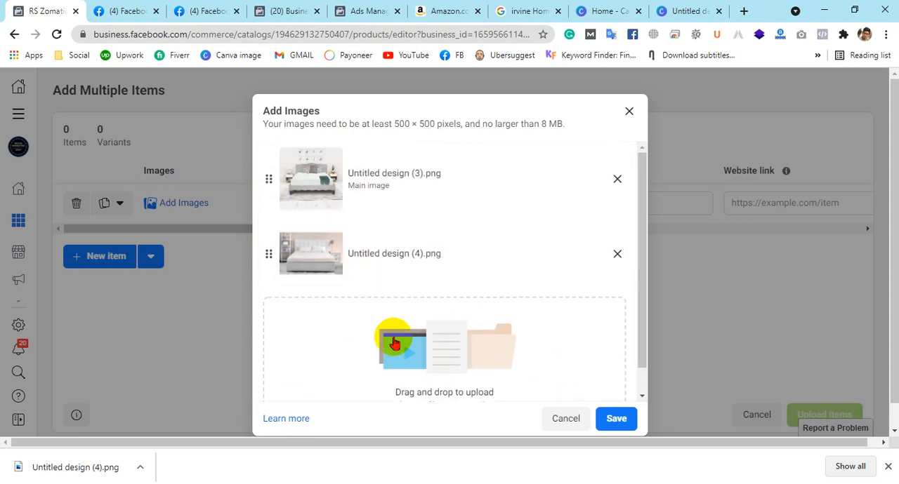
{"action": "left_click", "coordinate": [616, 420]}
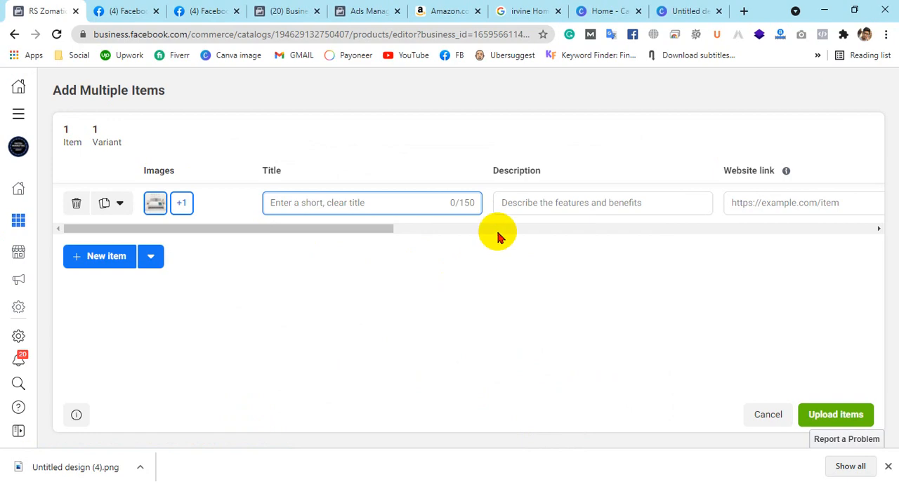
Copy "Irvine Home Collection Full Size 8-Inch, Gel Memory Foam Mattress" from the Amazon page into the item's title
{"action": "left_click", "coordinate": [426, 8]}
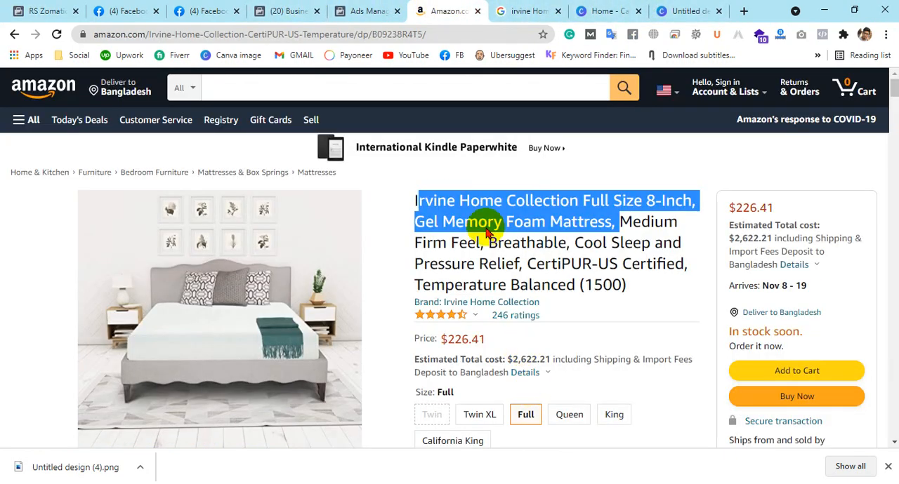
{"action": "left_click", "coordinate": [438, 198]}
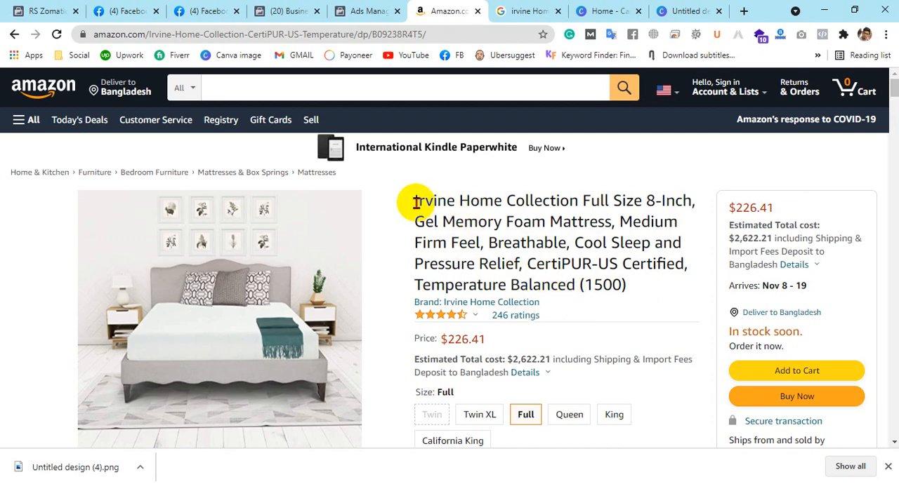
{"action": "left_click_drag", "start_coordinate": [415, 202], "coordinate": [612, 221]}
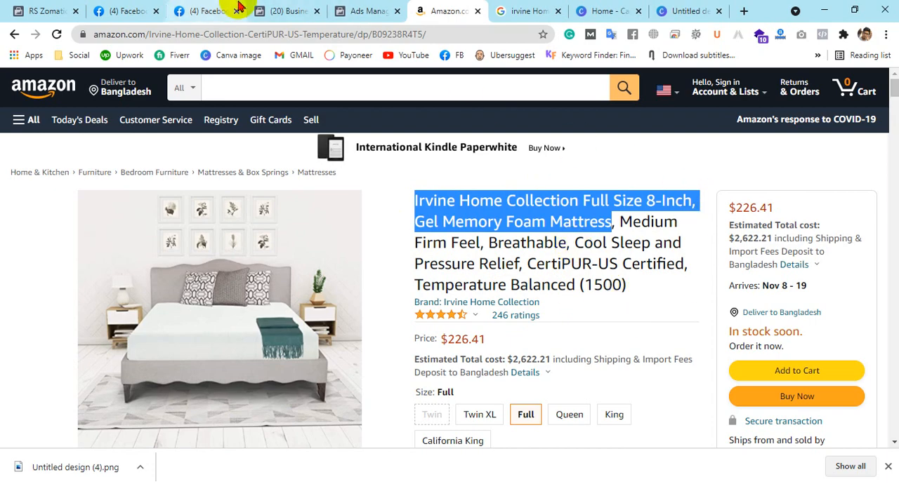
{"action": "left_click", "coordinate": [50, 10]}
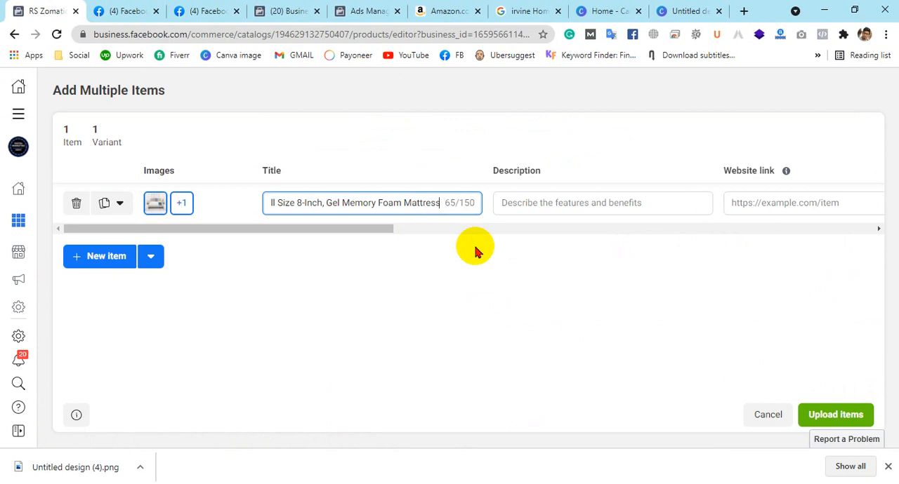
Copy all "About this item" bullet points from the Amazon mattress page into the item's description
{"action": "left_click", "coordinate": [555, 202]}
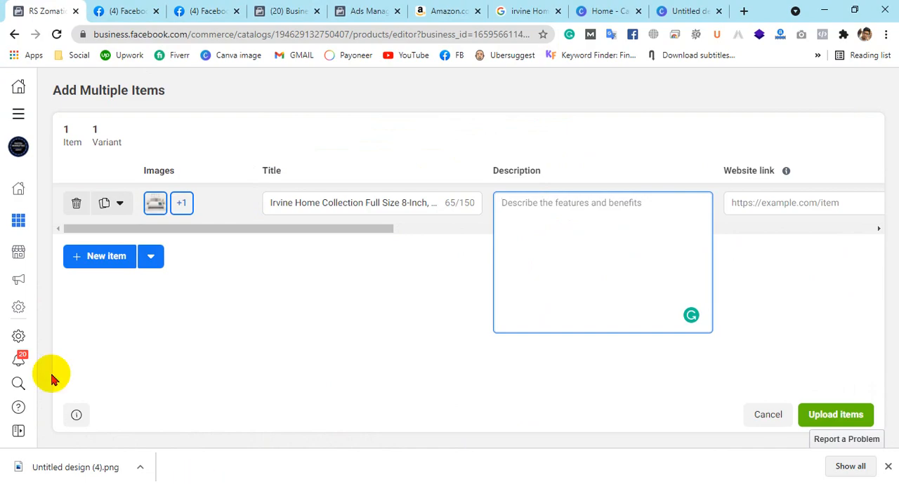
{"action": "left_click", "coordinate": [455, 9]}
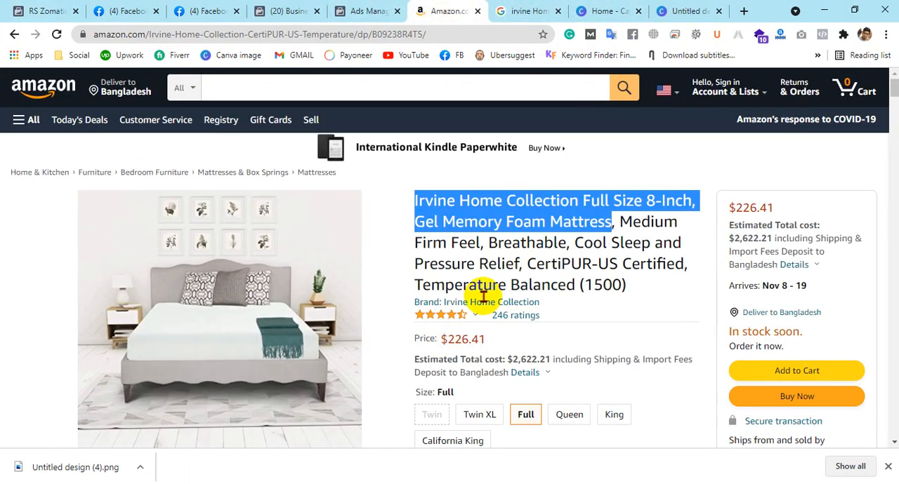
{"action": "scroll", "coordinate": [483, 296], "scroll_direction": "down", "scroll_amount": 7}
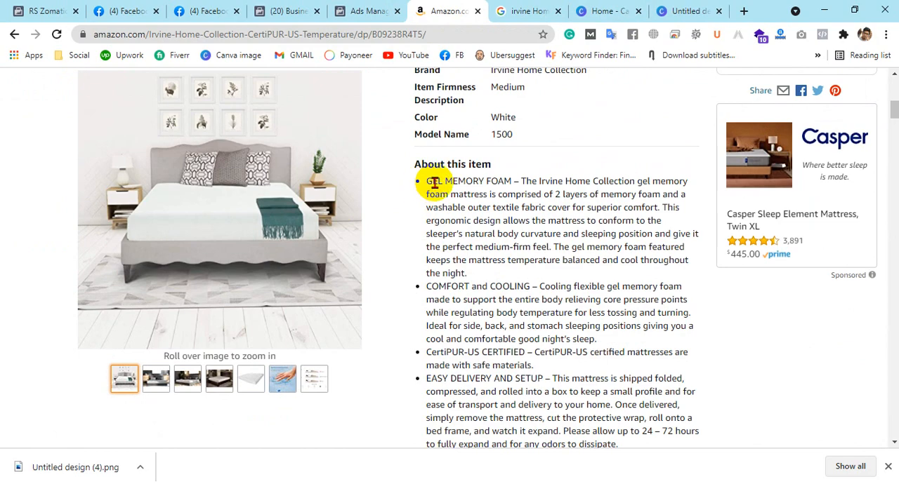
{"action": "left_click_drag", "start_coordinate": [429, 183], "coordinate": [562, 323]}
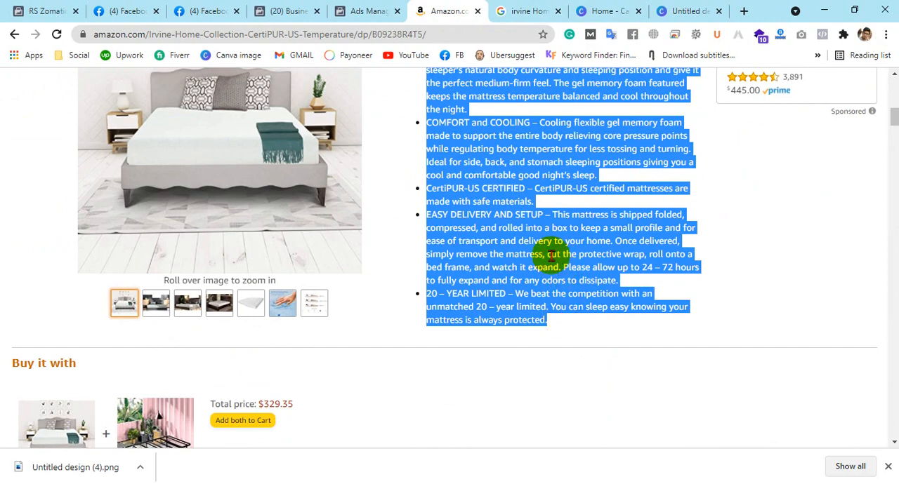
{"action": "left_click", "coordinate": [21, 10]}
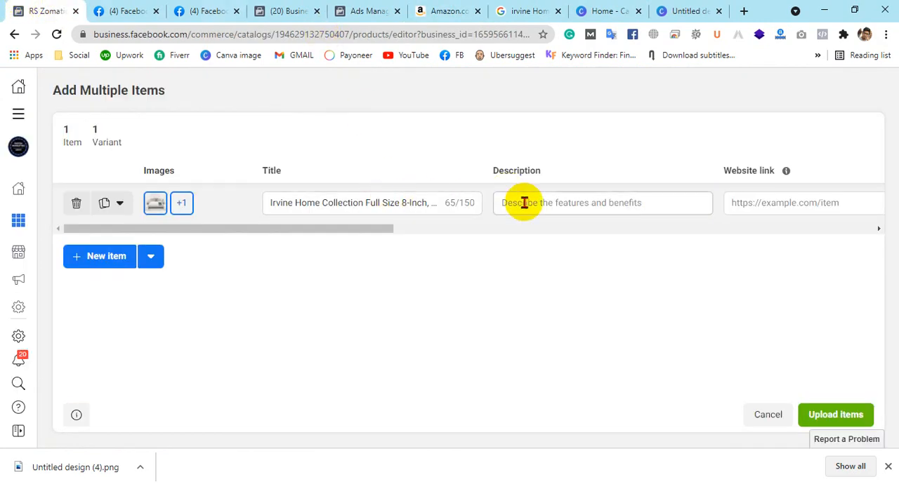
{"action": "left_click", "coordinate": [553, 204]}
{"action": "key", "text": "ctrl+v"}
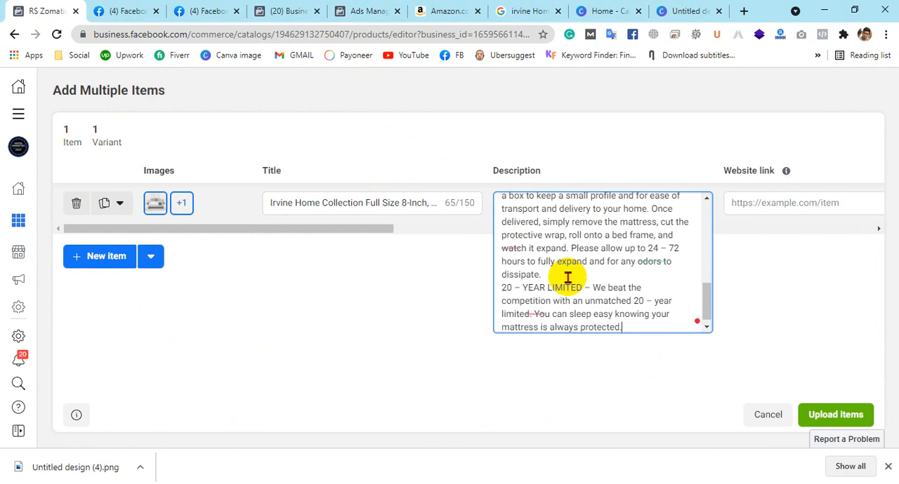
Review the item's description, copy its full text, and paste it into an empty Notepad document
{"action": "scroll", "coordinate": [567, 278], "scroll_direction": "up", "scroll_amount": 8}
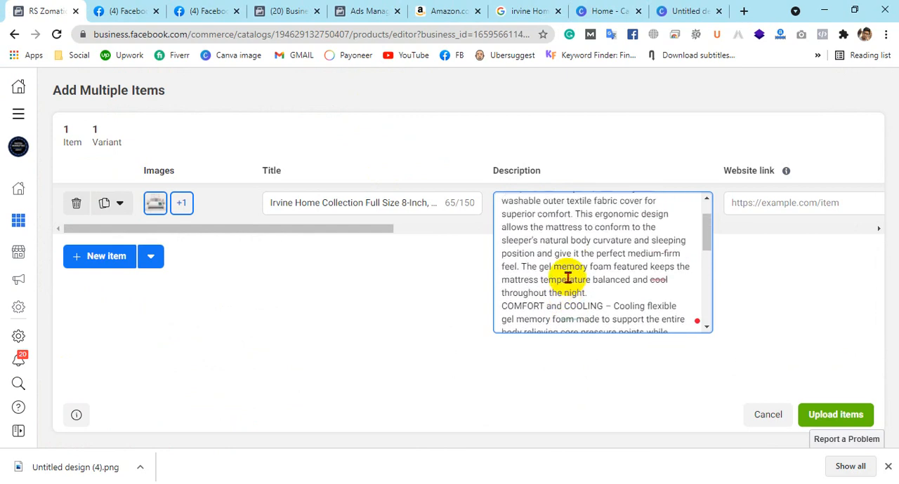
{"action": "scroll", "coordinate": [567, 277], "scroll_direction": "down", "scroll_amount": 4}
{"action": "scroll", "coordinate": [567, 277], "scroll_direction": "up", "scroll_amount": 4}
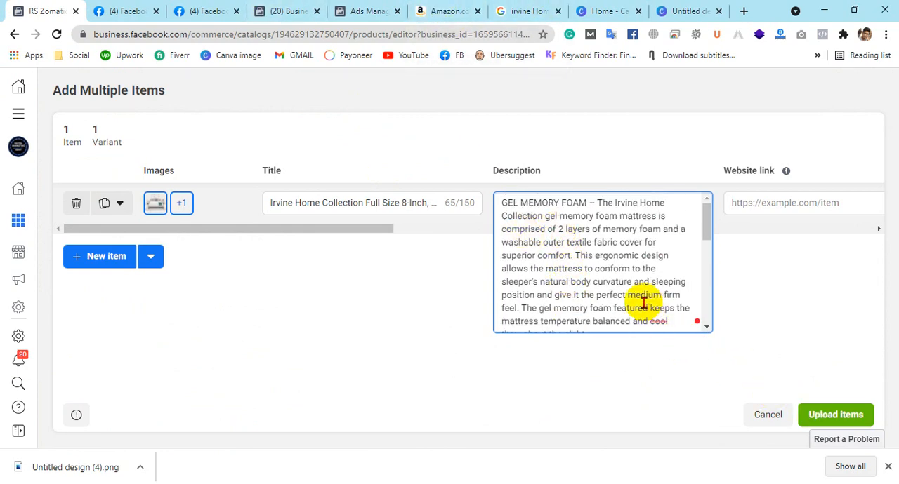
{"action": "key", "text": "ctrl+a"}
{"action": "key", "text": "ctrl+c"}
{"action": "left_click", "coordinate": [330, 483]}
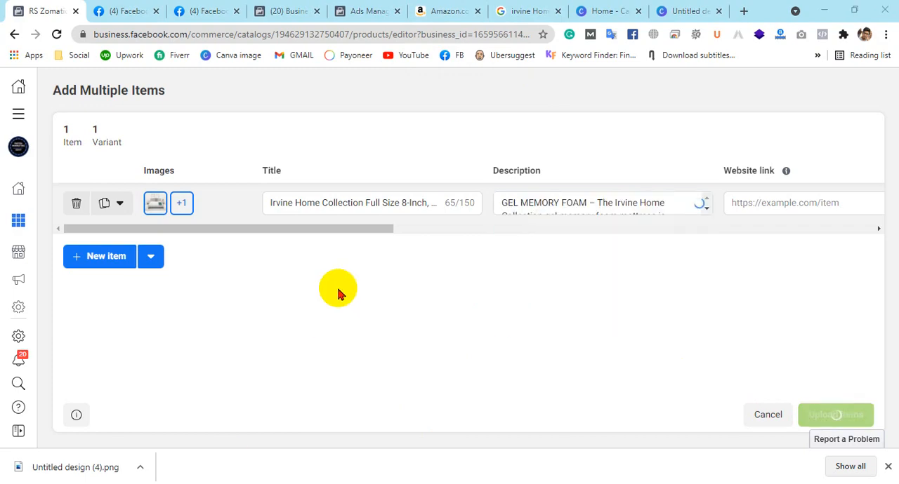
{"action": "key", "text": "ctrl+v"}
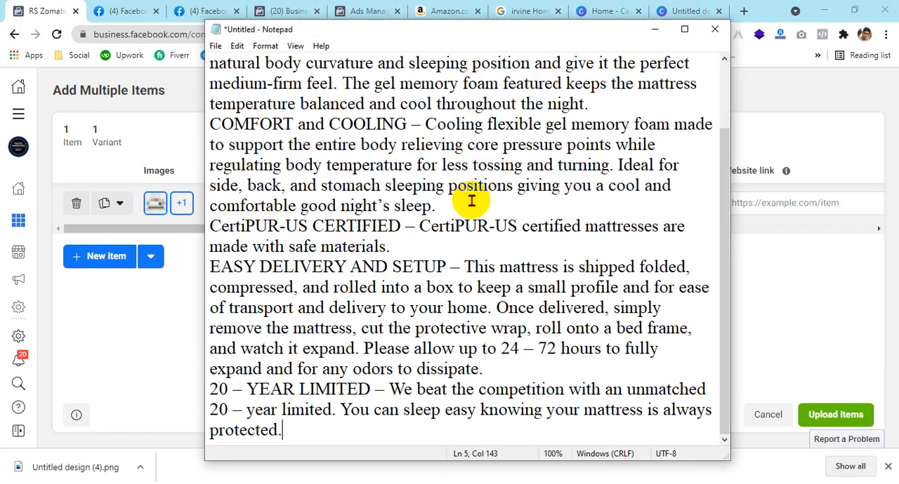
{"action": "scroll", "coordinate": [467, 201], "scroll_direction": "up", "scroll_amount": 5}
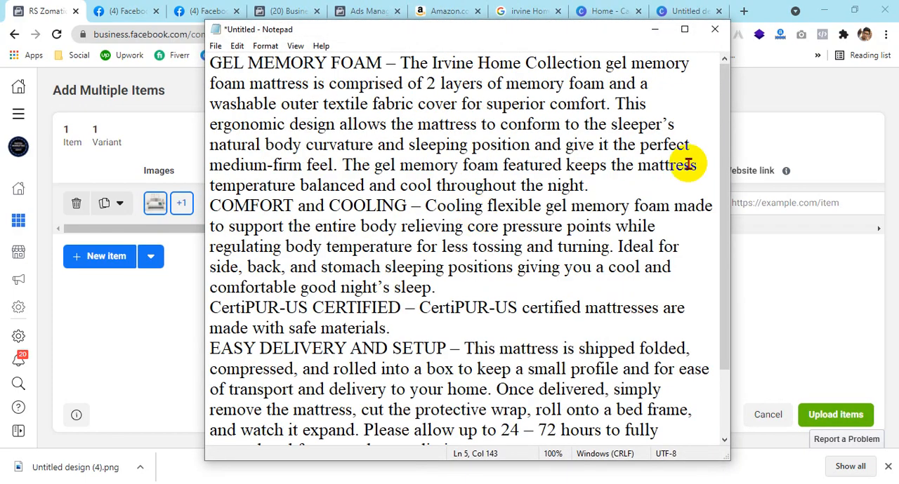
Copy the "About this item" bullet points from the Amazon mattress page again and replace the whole Notepad text with them
{"action": "left_click", "coordinate": [443, 11]}
{"action": "scroll", "coordinate": [601, 421], "scroll_direction": "down", "scroll_amount": 2}
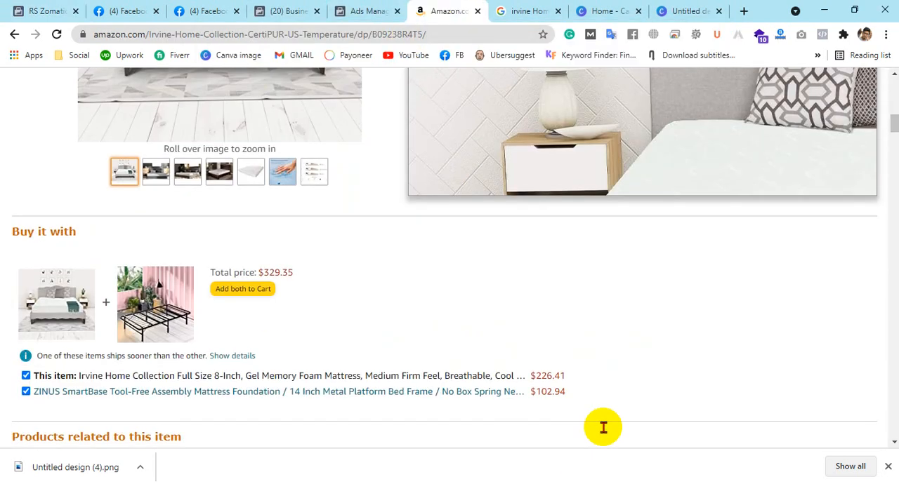
{"action": "scroll", "coordinate": [611, 365], "scroll_direction": "up", "scroll_amount": 3}
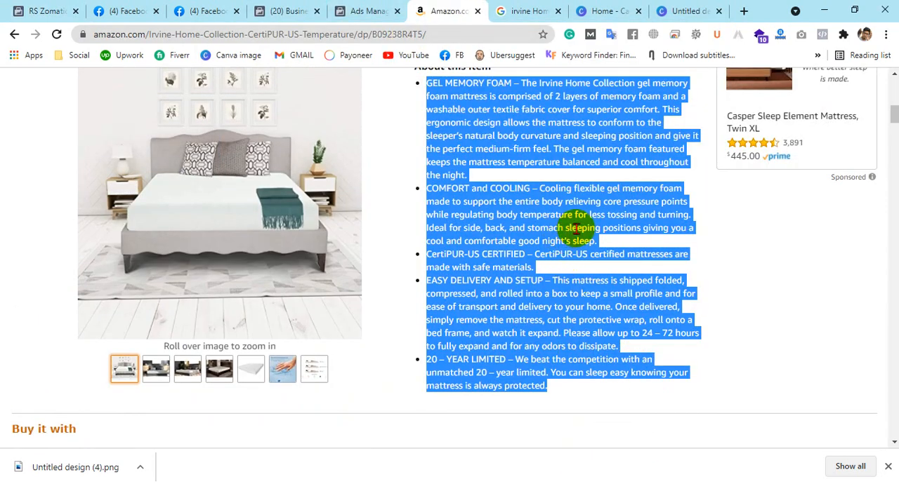
{"action": "right_click", "coordinate": [577, 238]}
{"action": "left_click", "coordinate": [601, 248]}
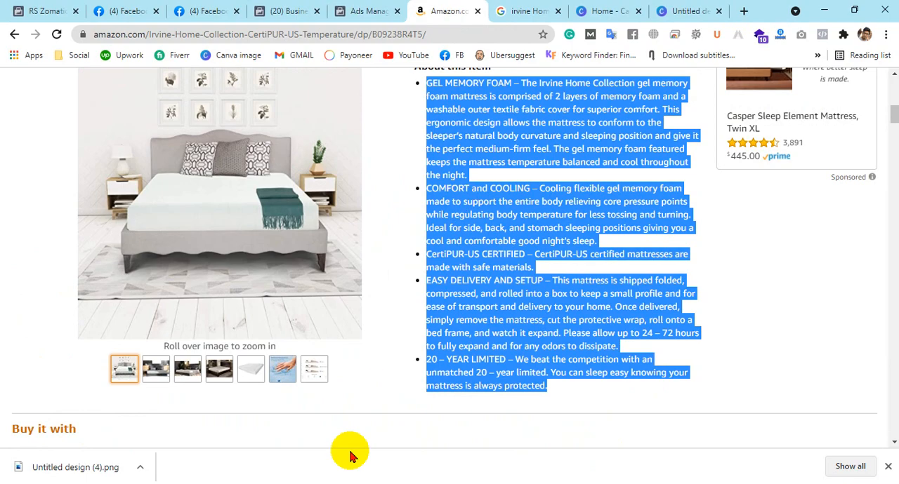
{"action": "left_click", "coordinate": [251, 483]}
{"action": "key", "text": "ctrl+a"}
{"action": "key", "text": "ctrl+v"}
{"action": "scroll", "coordinate": [526, 246], "scroll_direction": "up", "scroll_amount": 2}
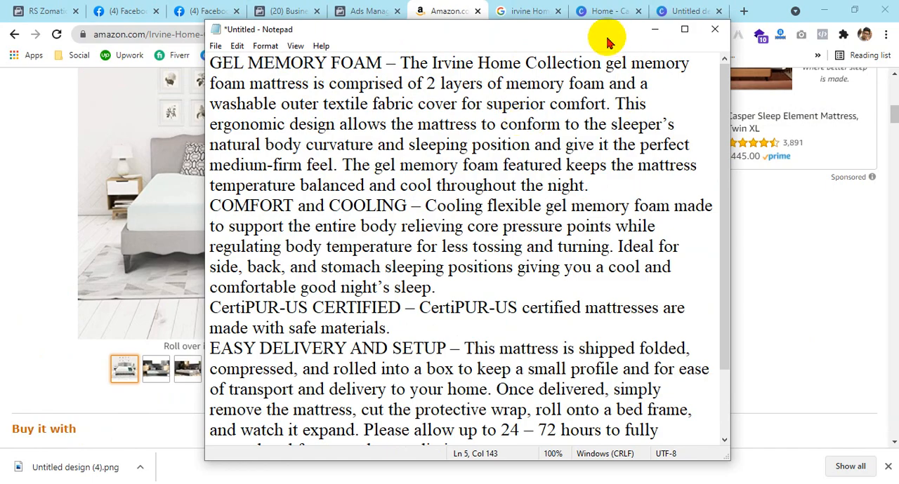
In Notepad, add a blank line after the GEL MEMORY FOAM paragraph and number it "1." and the COMFORT and COOLING paragraph "2."
{"action": "left_click_drag", "start_coordinate": [608, 42], "coordinate": [416, 80]}
{"action": "scroll", "coordinate": [646, 211], "scroll_direction": "up", "scroll_amount": 4}
{"action": "scroll", "coordinate": [678, 220], "scroll_direction": "down", "scroll_amount": 3}
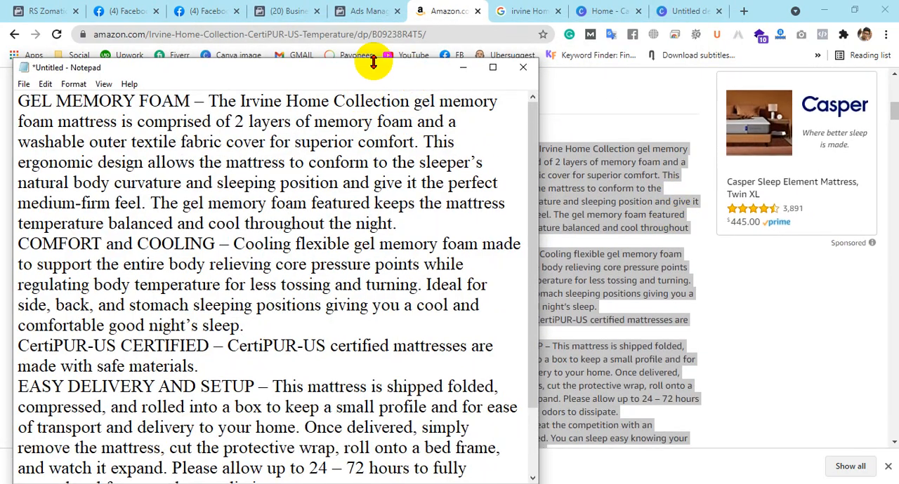
{"action": "left_click_drag", "start_coordinate": [227, 70], "coordinate": [473, 104]}
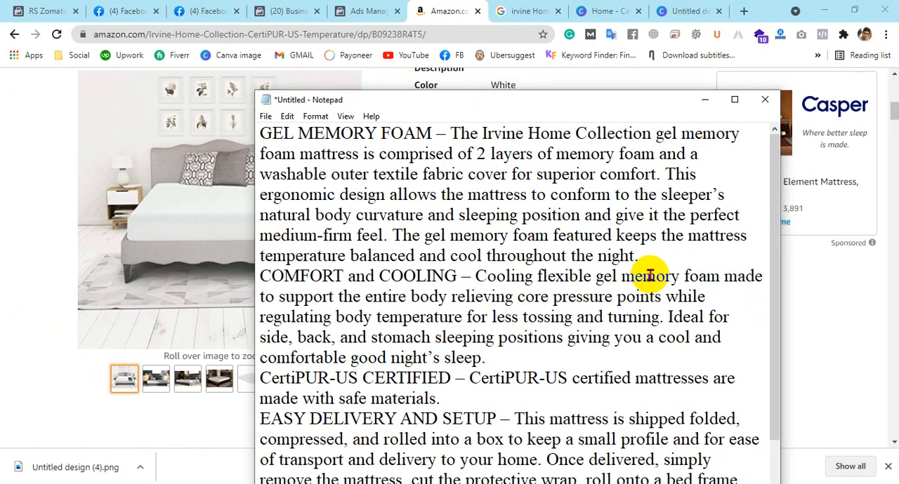
{"action": "left_click", "coordinate": [647, 255]}
{"action": "key", "text": "Return"}
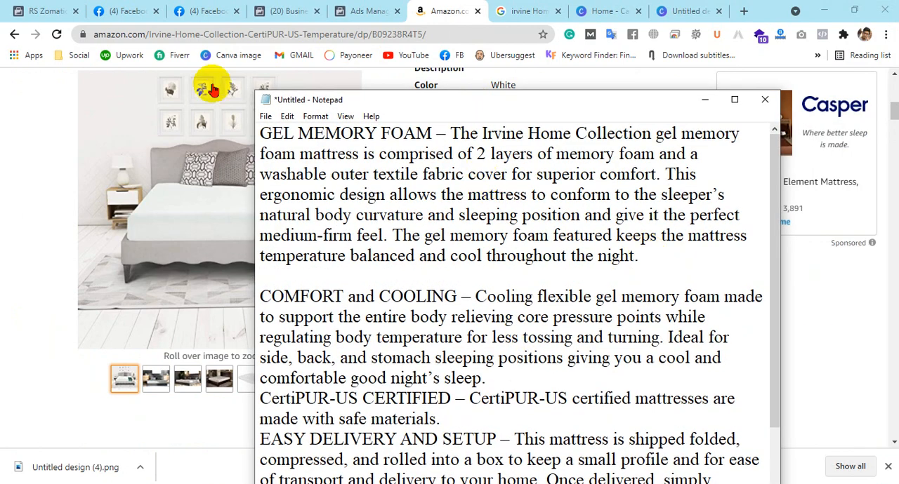
{"action": "left_click", "coordinate": [261, 133]}
{"action": "type", "text": "1."}
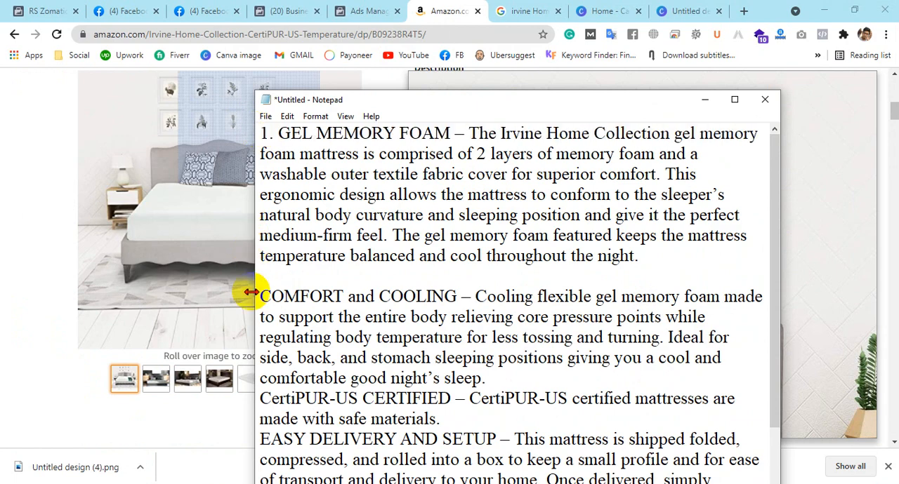
{"action": "left_click", "coordinate": [260, 299]}
{"action": "type", "text": "2."}
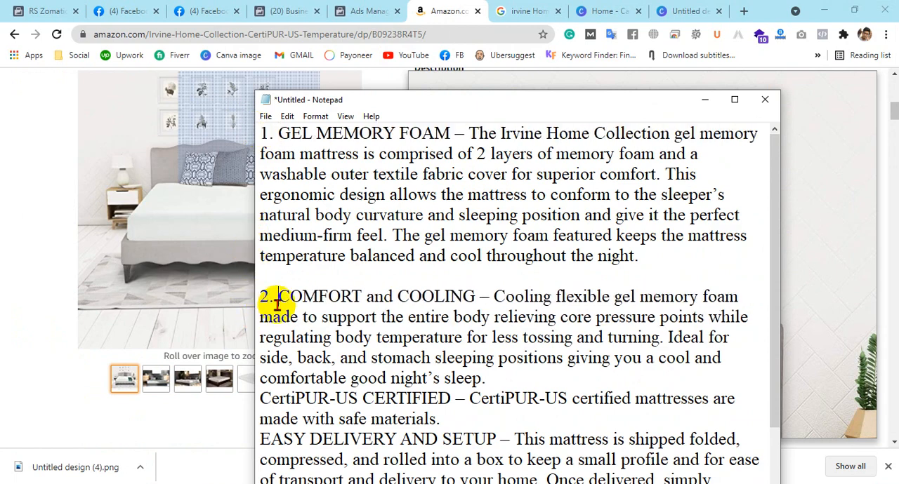
Add blank lines before the CertiPUR-US CERTIFIED and EASY DELIVERY AND SETUP paragraphs and number them "3." and "4."
{"action": "scroll", "coordinate": [295, 319], "scroll_direction": "down", "scroll_amount": 1}
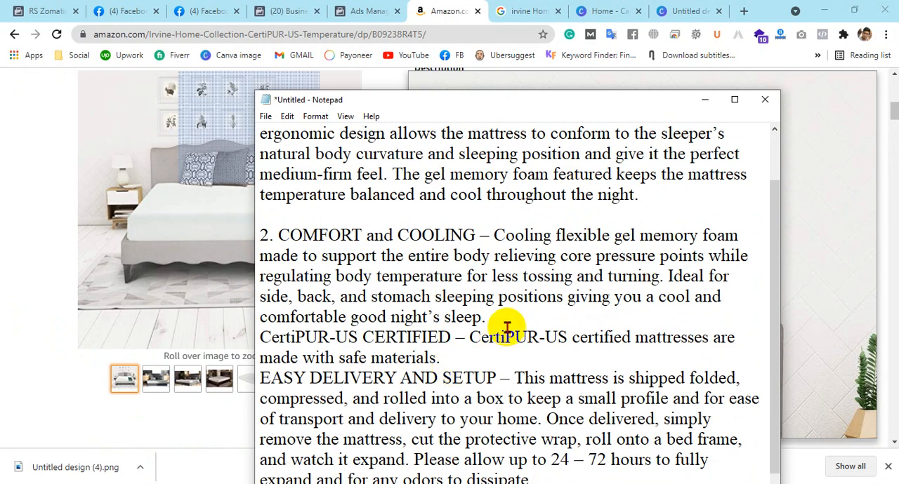
{"action": "key", "text": "Return"}
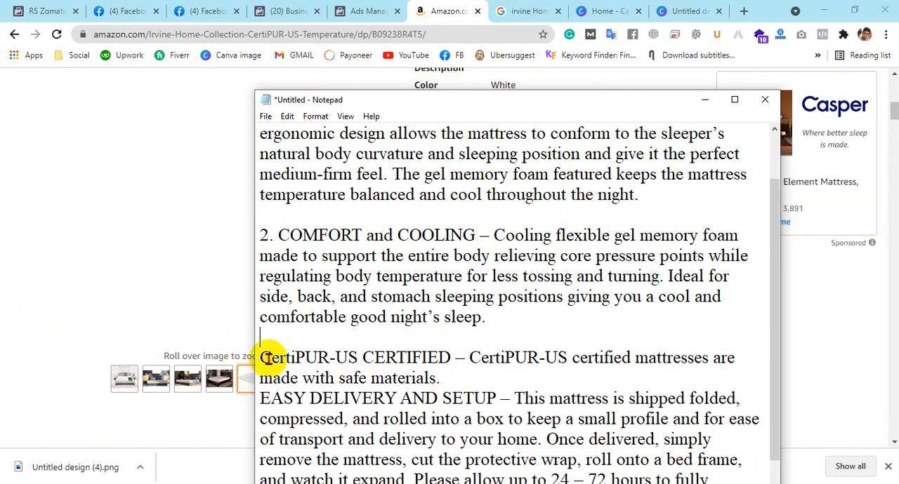
{"action": "left_click", "coordinate": [262, 358]}
{"action": "type", "text": "3."}
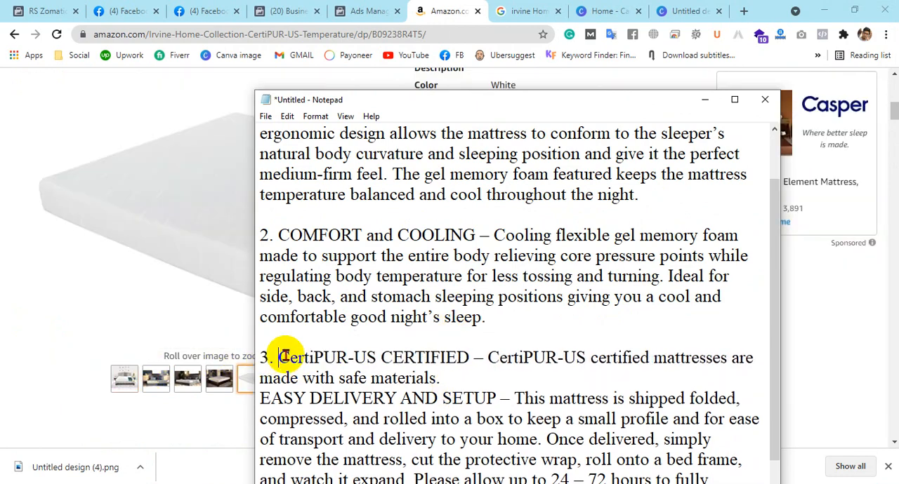
{"action": "scroll", "coordinate": [365, 330], "scroll_direction": "down", "scroll_amount": 1}
{"action": "left_click", "coordinate": [464, 315]}
{"action": "key", "text": "Return"}
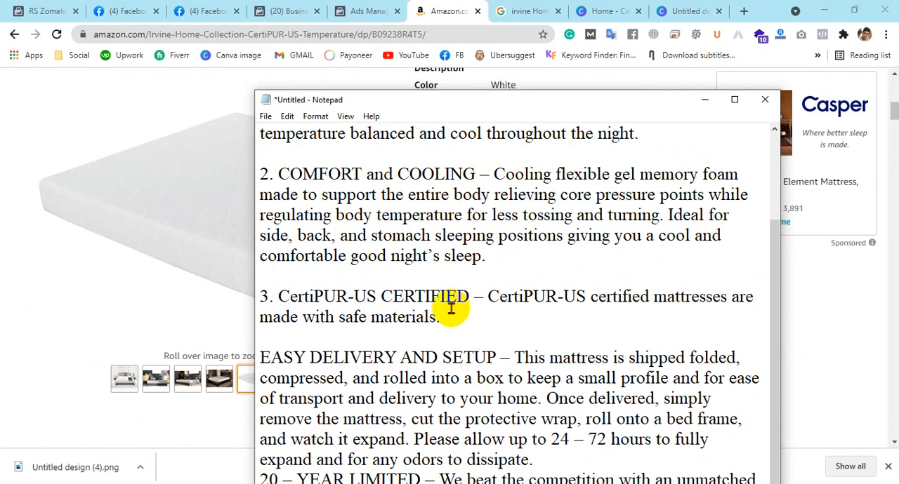
{"action": "scroll", "coordinate": [450, 309], "scroll_direction": "down", "scroll_amount": 1}
{"action": "left_click", "coordinate": [253, 340]}
{"action": "type", "text": "4."}
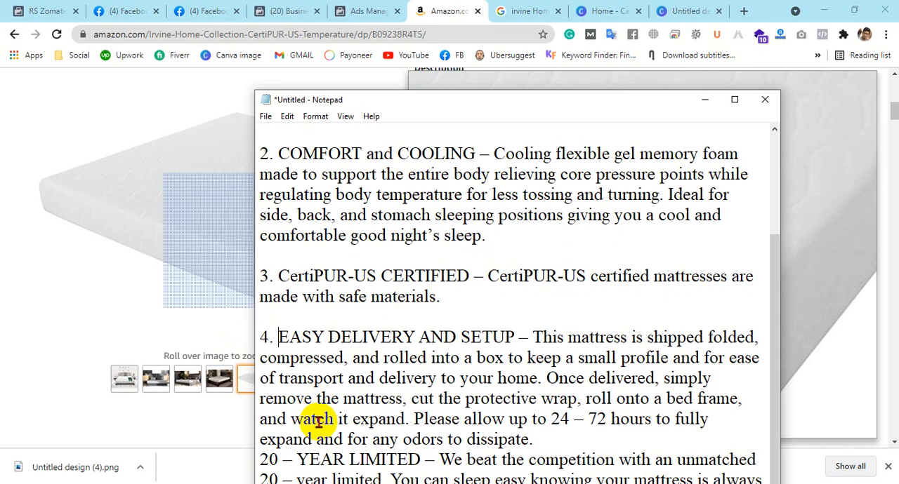
Add a blank line before the 20 – YEAR LIMITED paragraph and replace its leading 20 with 5
{"action": "left_click", "coordinate": [542, 448]}
{"action": "key", "text": "Return"}
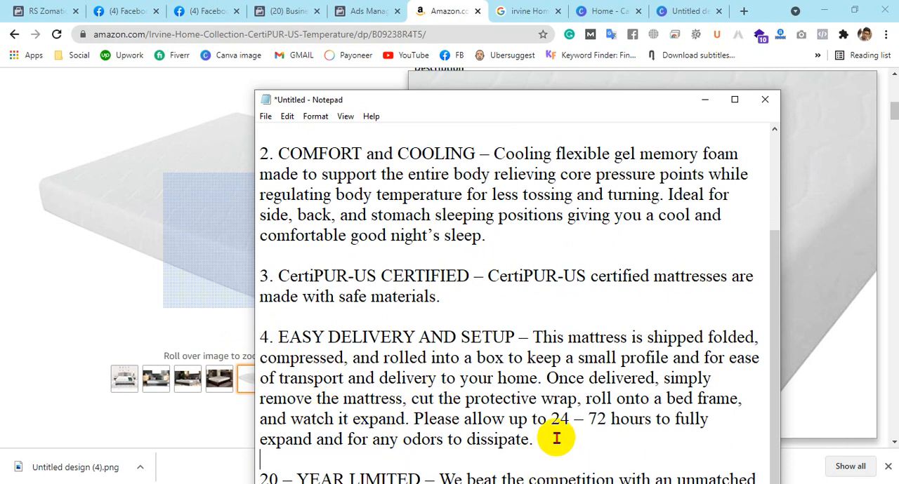
{"action": "scroll", "coordinate": [596, 317], "scroll_direction": "down", "scroll_amount": 1}
{"action": "left_click_drag", "start_coordinate": [560, 99], "coordinate": [532, 10]}
{"action": "key", "text": "BackSpace"}
{"action": "key", "text": "BackSpace"}
{"action": "key", "text": "BackSpace"}
{"action": "type", "text": "5"}
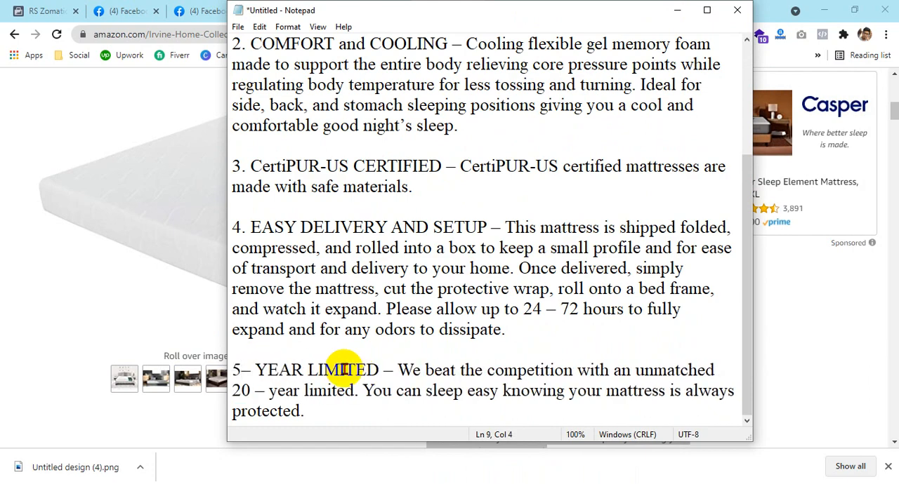
Check the last bullet on the Amazon page and correct the Notepad paragraph's beginning to "5. 20– YEAR LIMITED"
{"action": "left_click_drag", "start_coordinate": [455, 13], "coordinate": [460, 96]}
{"action": "left_click", "coordinate": [444, 7]}
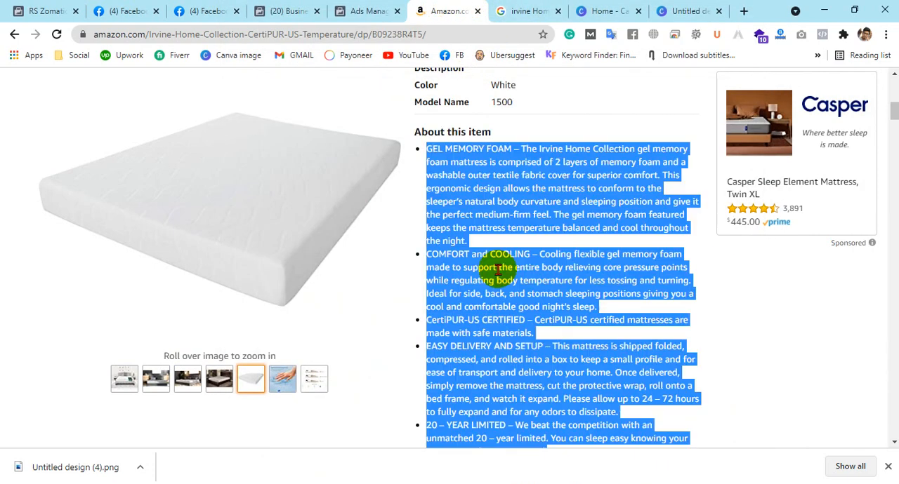
{"action": "left_click", "coordinate": [528, 294]}
{"action": "scroll", "coordinate": [435, 351], "scroll_direction": "down", "scroll_amount": 1}
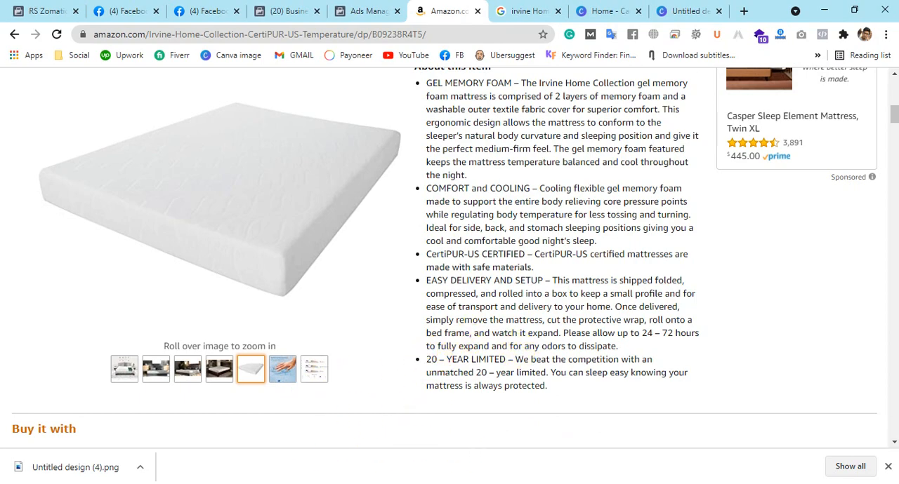
{"action": "key", "text": "alt+Tab"}
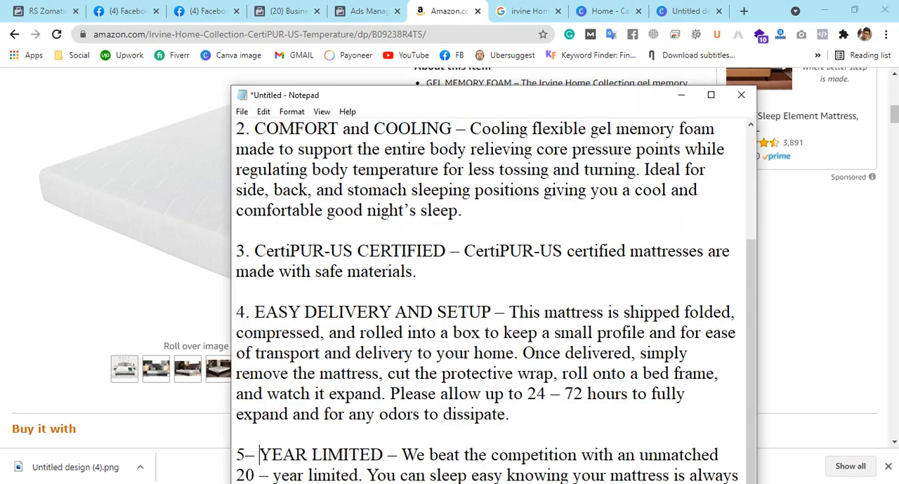
{"action": "left_click", "coordinate": [247, 457]}
{"action": "type", "text": "20"}
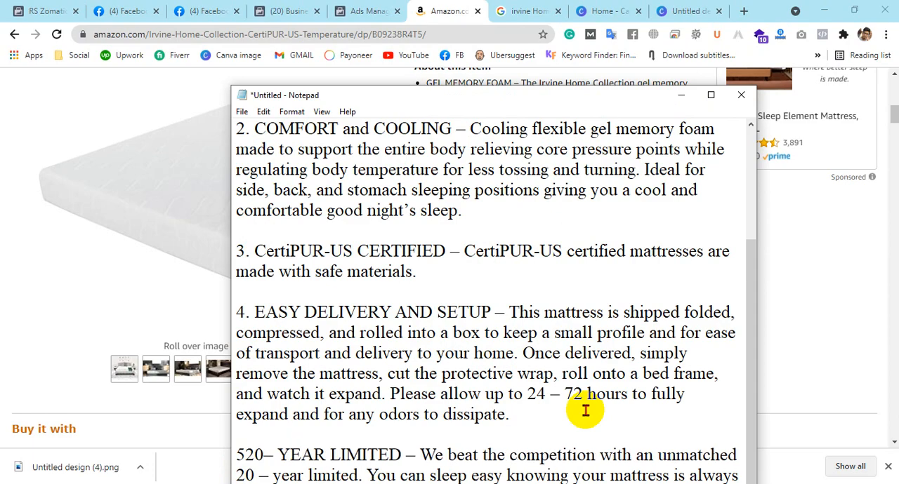
{"action": "type", "text": "."}
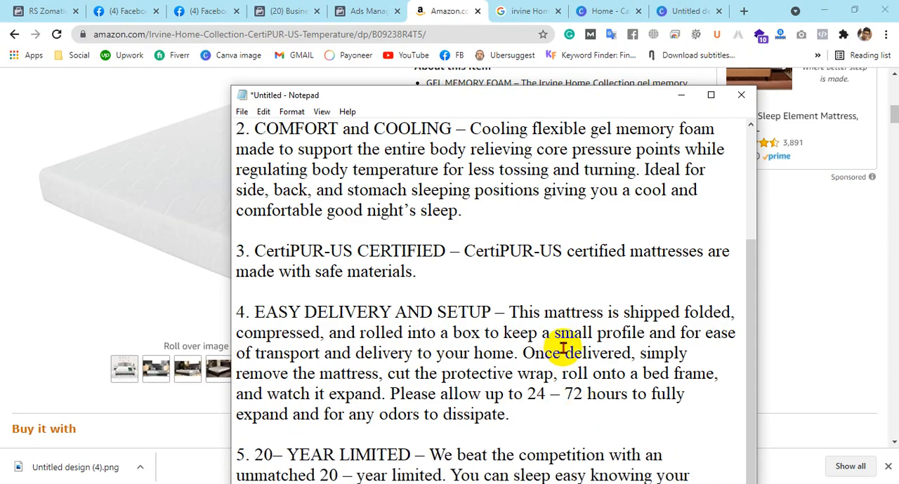
Copy the full numbered text from Notepad, replace the item's description in Commerce Manager with it, and review the description
{"action": "left_click_drag", "start_coordinate": [490, 106], "coordinate": [522, 54]}
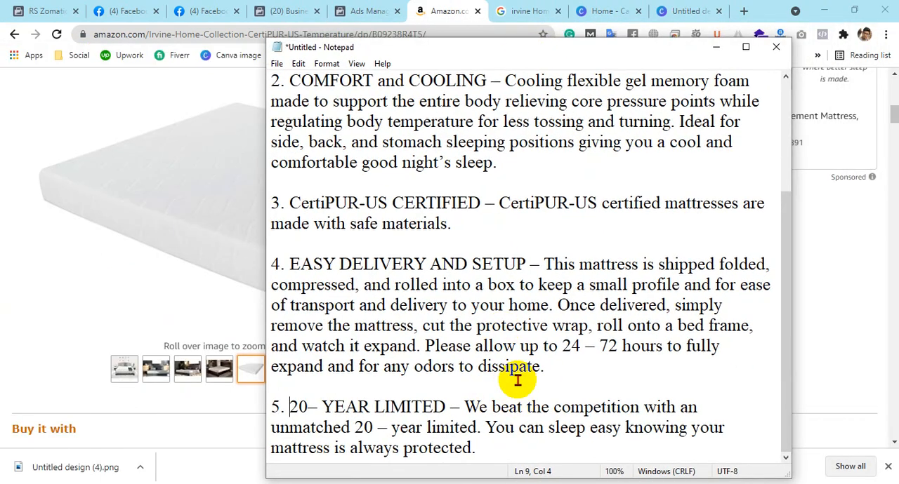
{"action": "scroll", "coordinate": [507, 372], "scroll_direction": "up", "scroll_amount": 2}
{"action": "scroll", "coordinate": [449, 295], "scroll_direction": "down", "scroll_amount": 2}
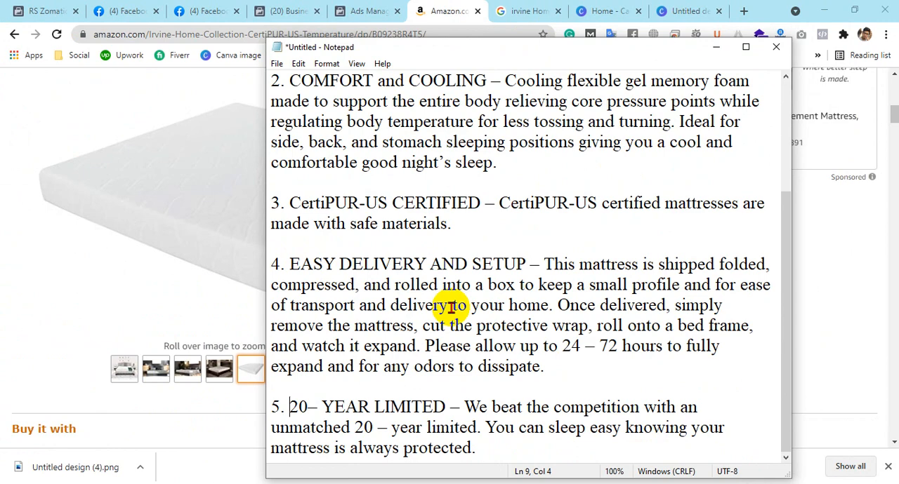
{"action": "key", "text": "ctrl+a"}
{"action": "left_click", "coordinate": [65, 9]}
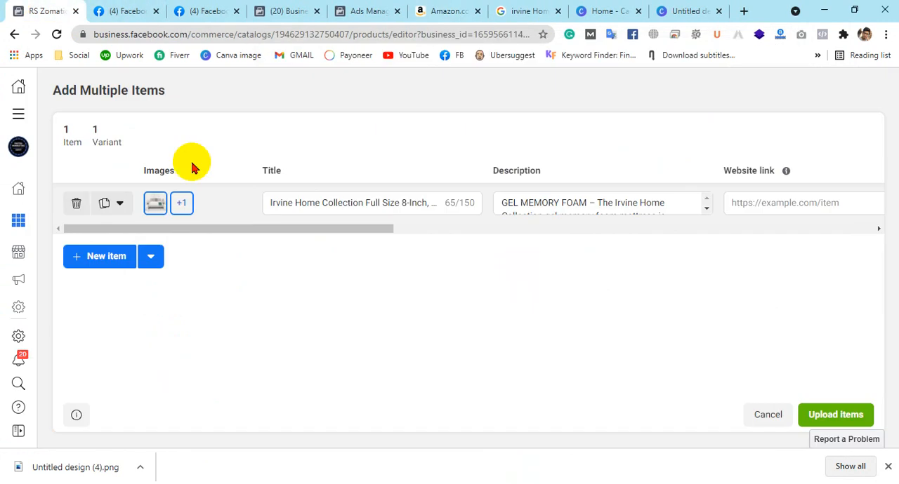
{"action": "left_click", "coordinate": [588, 202]}
{"action": "key", "text": "ctrl+a"}
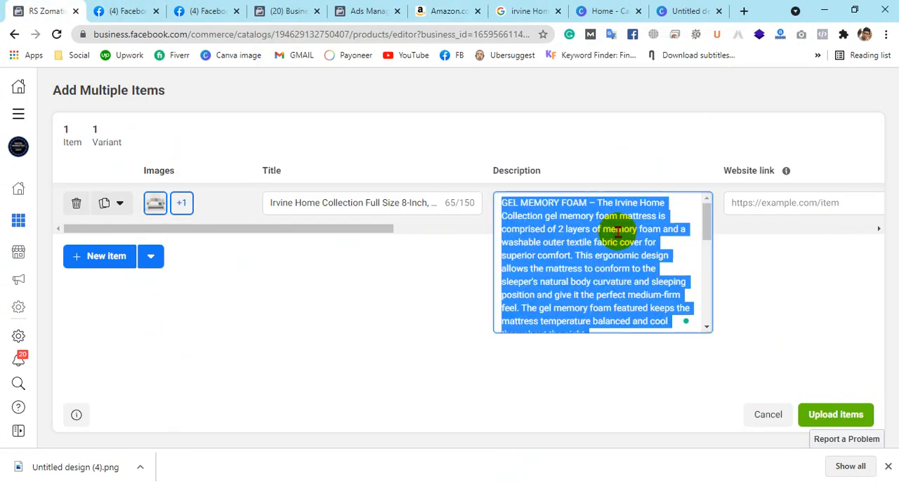
{"action": "key", "text": "BackSpace"}
{"action": "key", "text": "ctrl+v"}
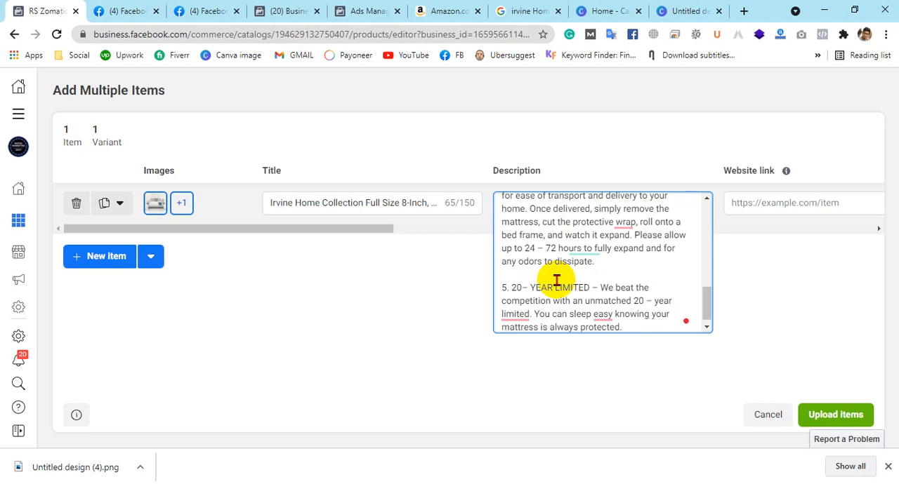
{"action": "left_click", "coordinate": [756, 301]}
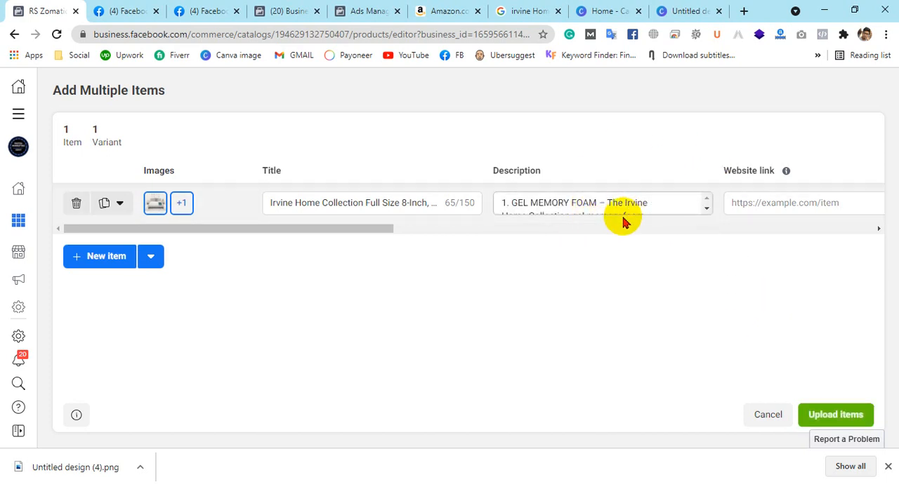
{"action": "left_click", "coordinate": [679, 209]}
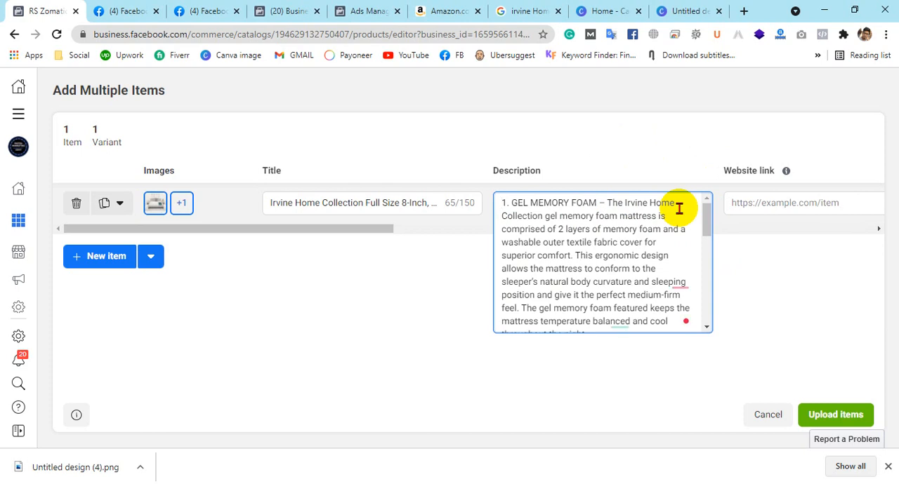
{"action": "left_click", "coordinate": [803, 239]}
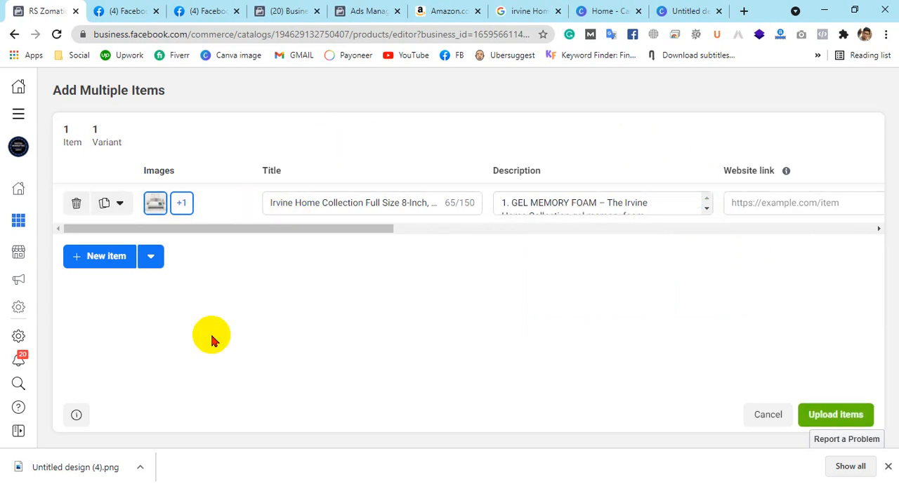
Copy the mattress's full product URL from the Amazon page and paste it as the item's website link in Commerce Manager
{"action": "left_click", "coordinate": [889, 466]}
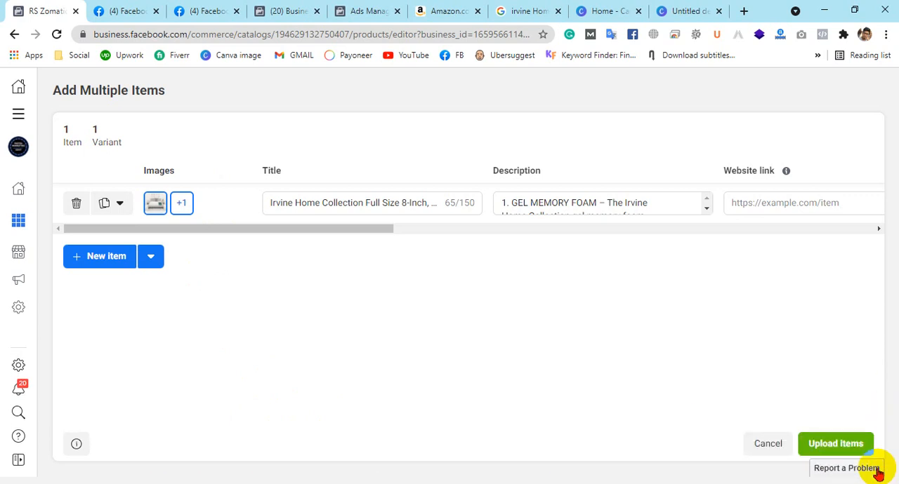
{"action": "left_click_drag", "start_coordinate": [297, 235], "coordinate": [449, 239]}
{"action": "left_click", "coordinate": [431, 203]}
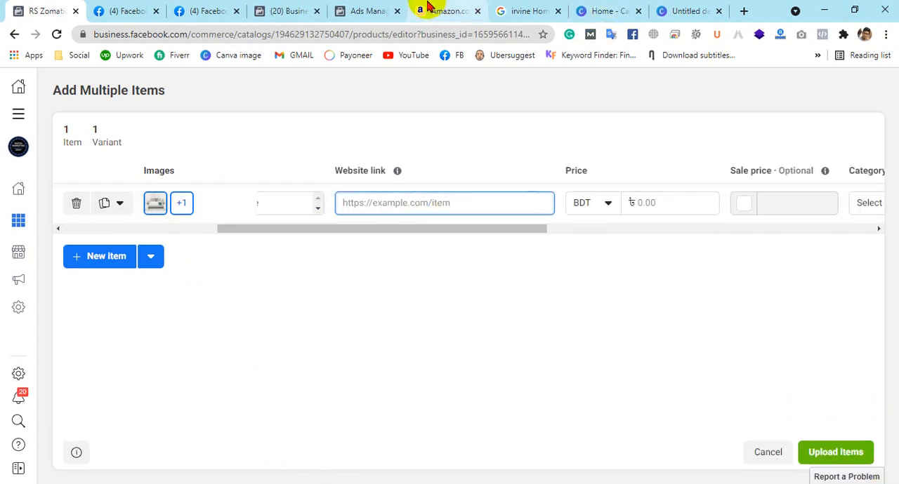
{"action": "left_click", "coordinate": [449, 8]}
{"action": "left_click", "coordinate": [449, 35]}
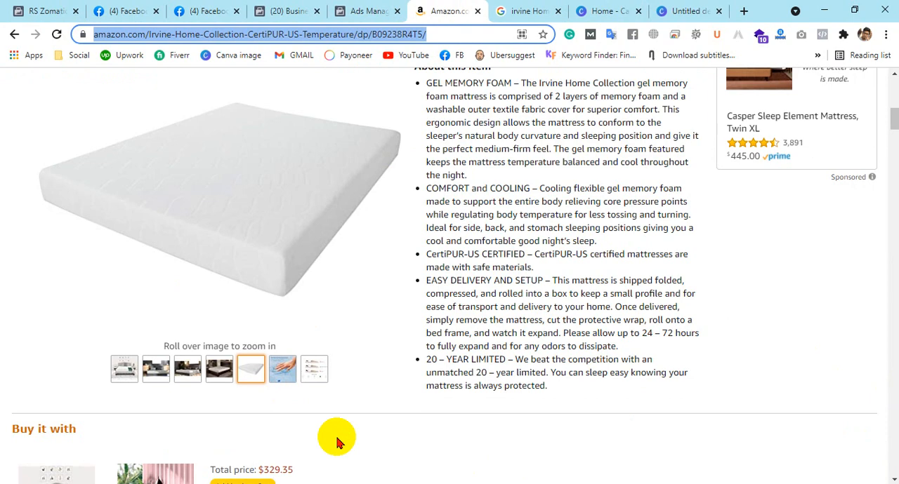
{"action": "scroll", "coordinate": [476, 150], "scroll_direction": "up", "scroll_amount": 3}
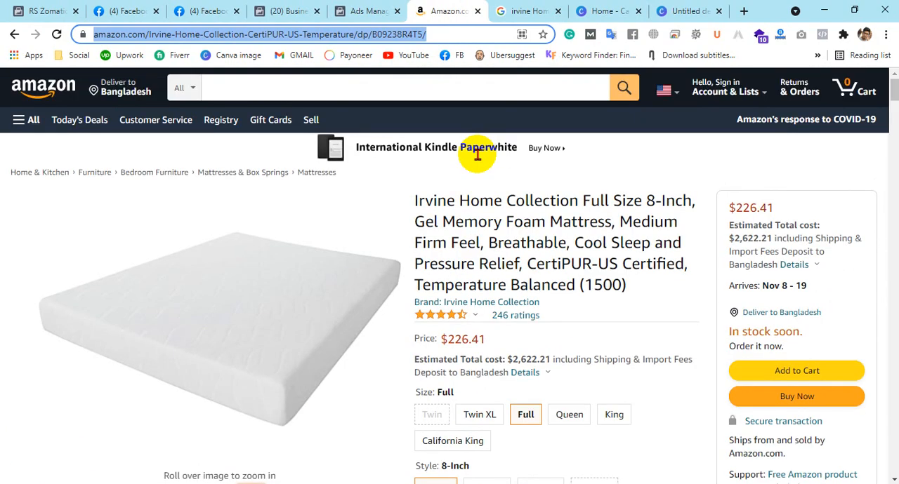
{"action": "scroll", "coordinate": [536, 340], "scroll_direction": "down", "scroll_amount": 1}
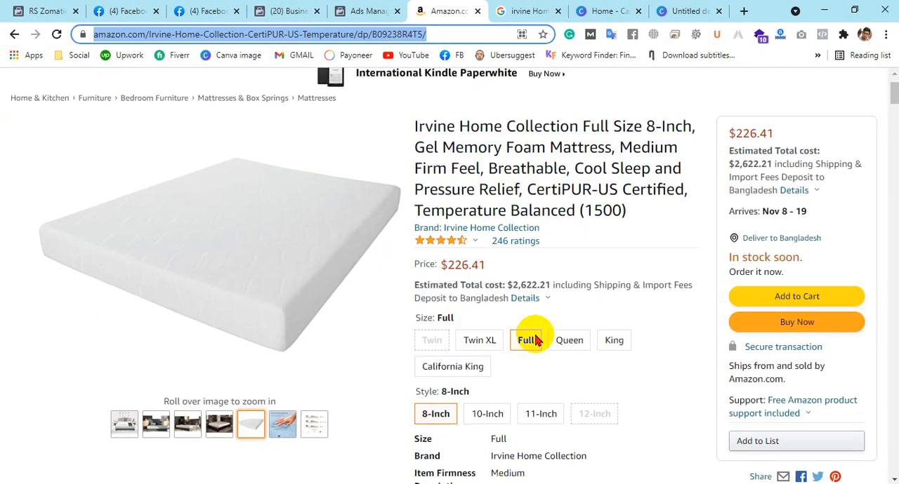
{"action": "scroll", "coordinate": [527, 344], "scroll_direction": "up", "scroll_amount": 2}
{"action": "left_click", "coordinate": [454, 33]}
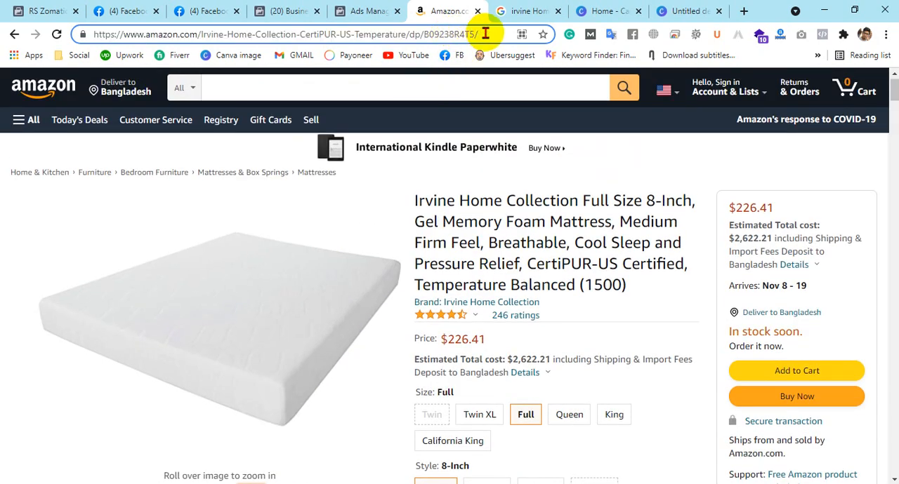
{"action": "left_click_drag", "start_coordinate": [484, 33], "coordinate": [96, 33]}
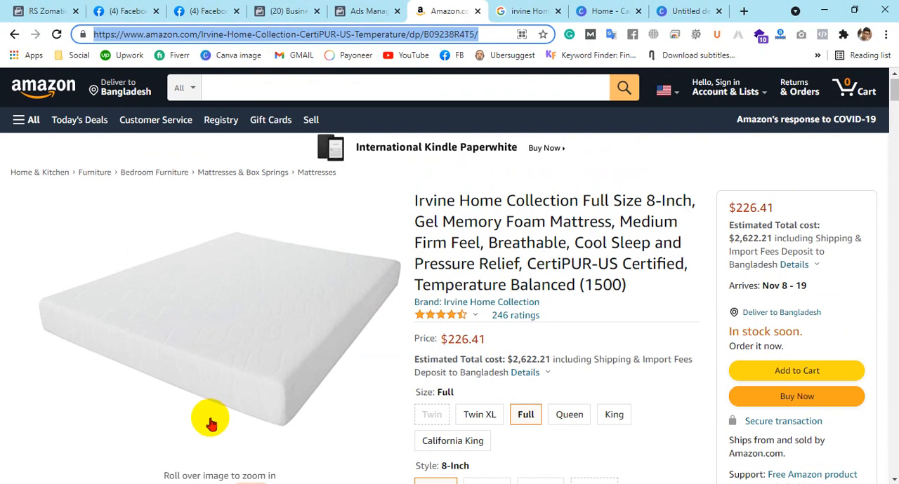
{"action": "left_click", "coordinate": [28, 11]}
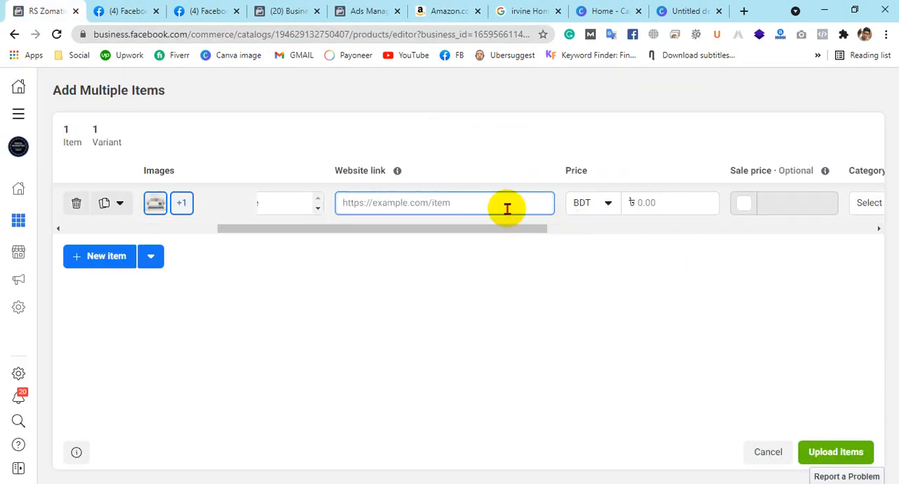
{"action": "key", "text": "ctrl+v"}
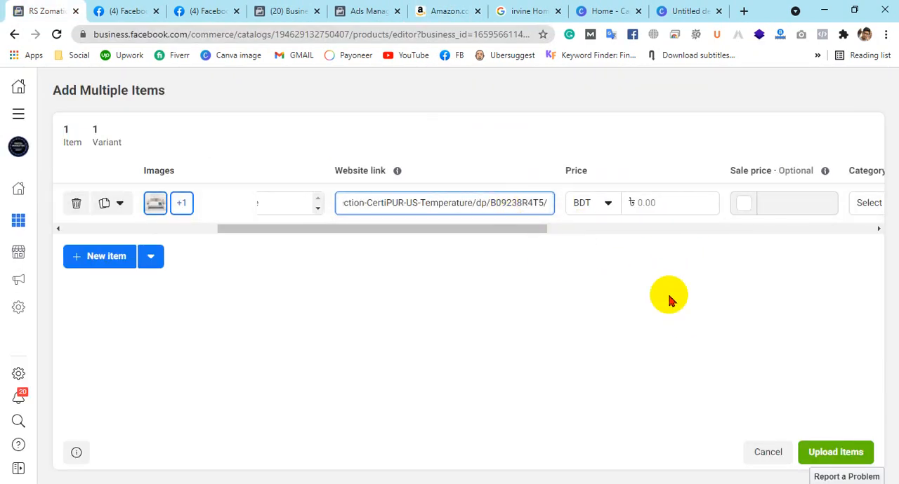
Find USD in the currency list and set it as the item's price currency
{"action": "left_click", "coordinate": [600, 204]}
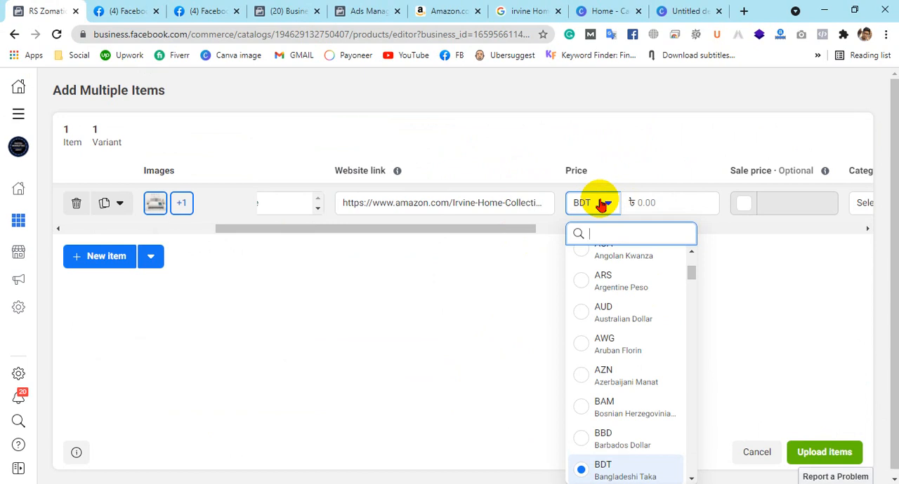
{"action": "scroll", "coordinate": [622, 344], "scroll_direction": "up", "scroll_amount": 4}
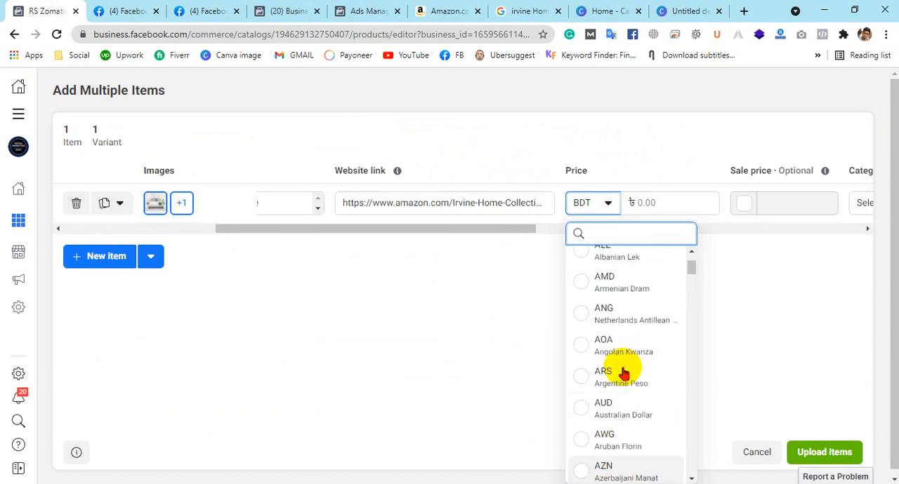
{"action": "scroll", "coordinate": [630, 295], "scroll_direction": "down", "scroll_amount": 12}
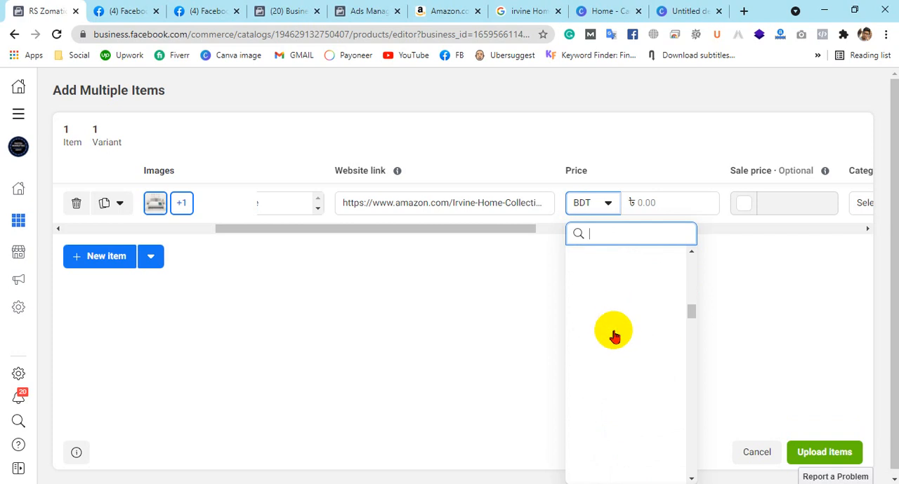
{"action": "scroll", "coordinate": [625, 281], "scroll_direction": "up", "scroll_amount": 1}
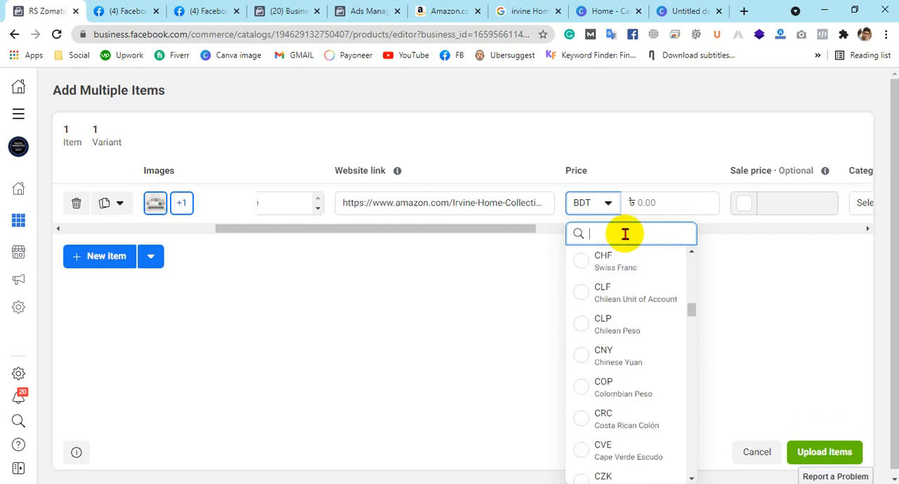
{"action": "type", "text": "USD"}
{"action": "left_click", "coordinate": [607, 269]}
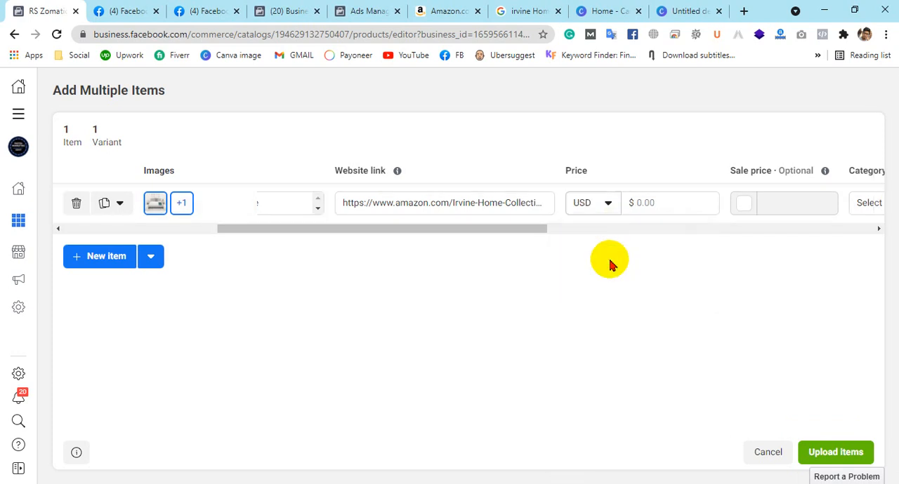
Look up the mattress's price on the Amazon page and set the item's price to $226.41
{"action": "left_click", "coordinate": [669, 203]}
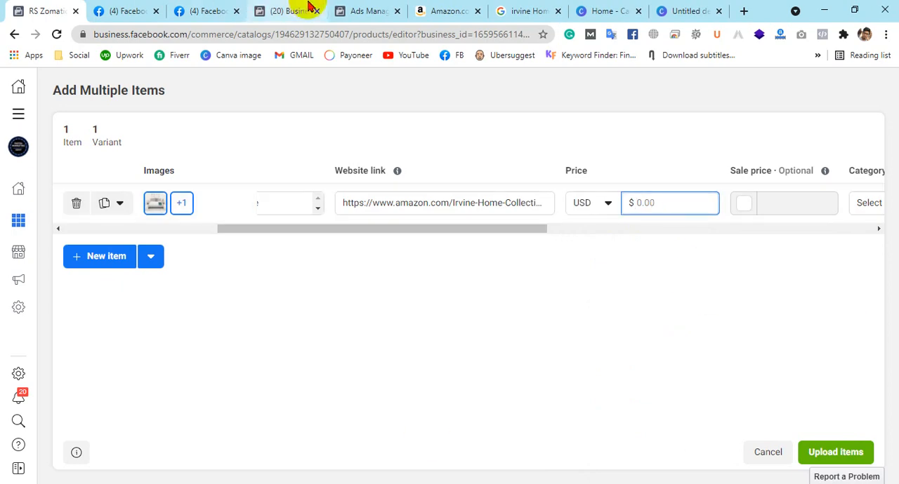
{"action": "left_click", "coordinate": [458, 10]}
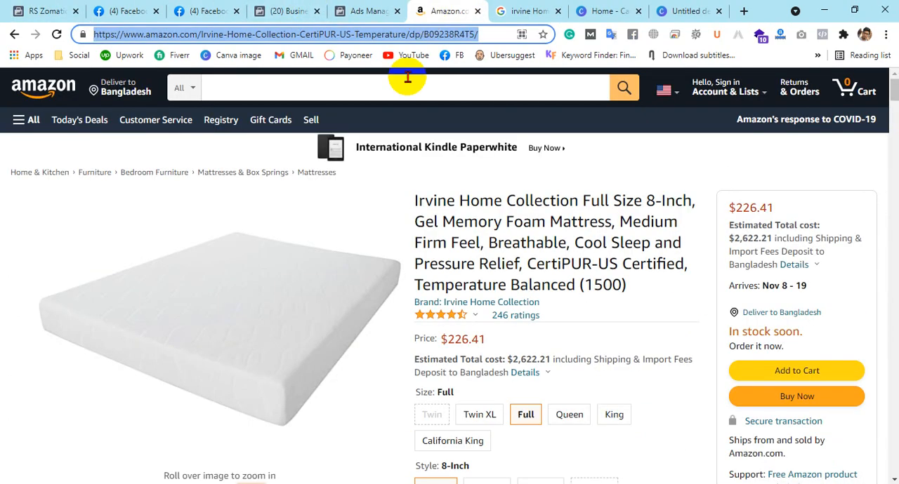
{"action": "left_click", "coordinate": [769, 209]}
{"action": "mouse_move", "coordinate": [769, 209]}
{"action": "left_mouse_down"}
{"action": "mouse_move", "coordinate": [700, 202]}
{"action": "mouse_move", "coordinate": [785, 211]}
{"action": "left_mouse_up"}
{"action": "left_click", "coordinate": [785, 210]}
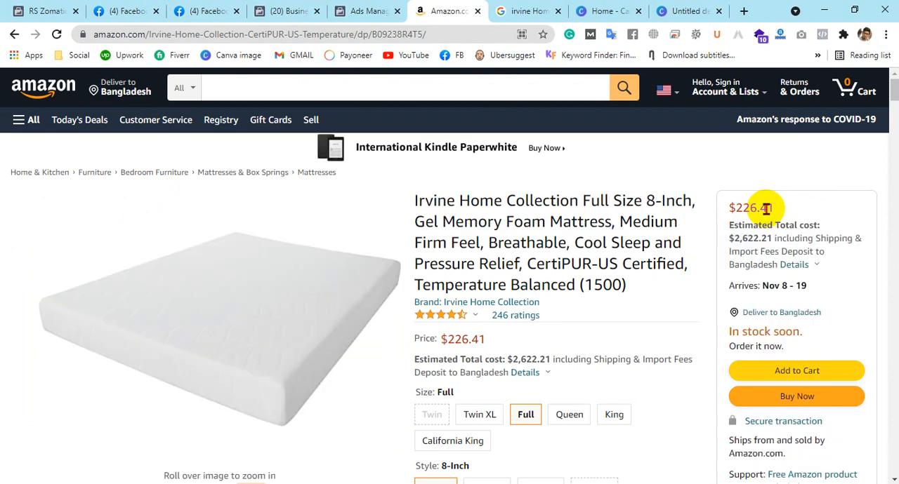
{"action": "left_click", "coordinate": [18, 9]}
{"action": "left_click", "coordinate": [648, 203]}
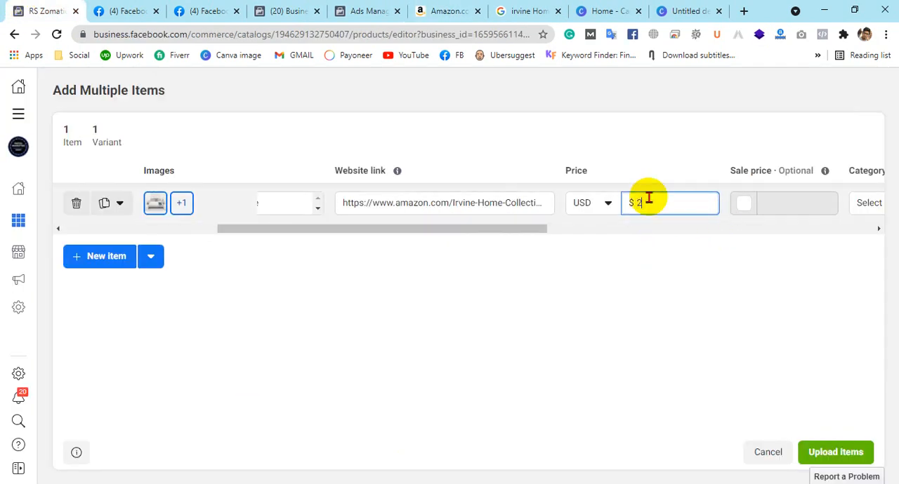
{"action": "type", "text": "226.41"}
{"action": "key", "text": "BackSpace"}
{"action": "left_click", "coordinate": [423, 8]}
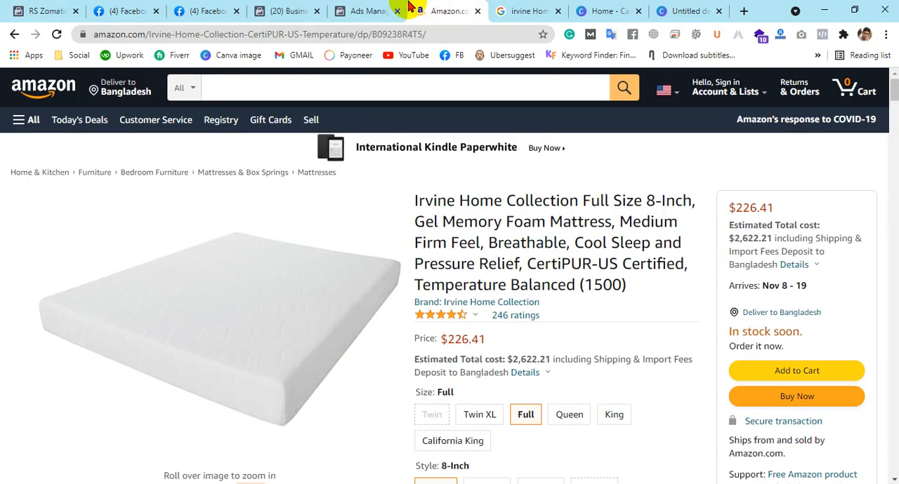
{"action": "left_click", "coordinate": [32, 10]}
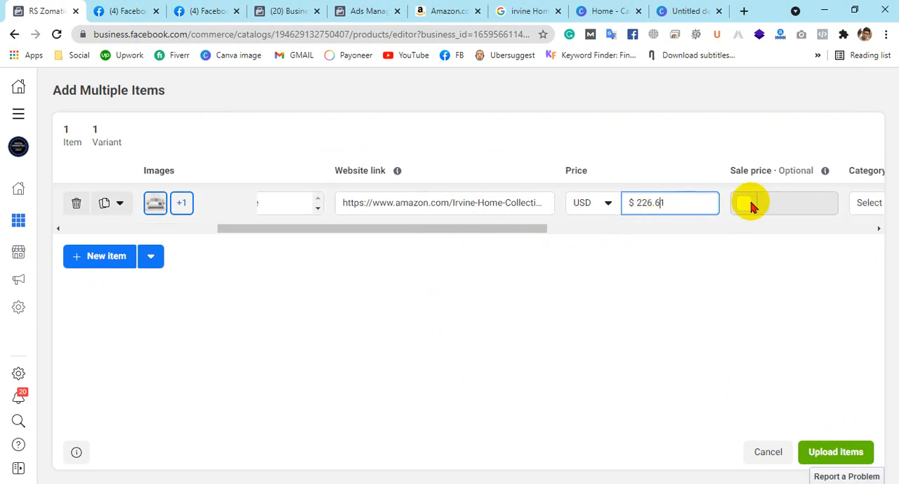
{"action": "type", "text": "1"}
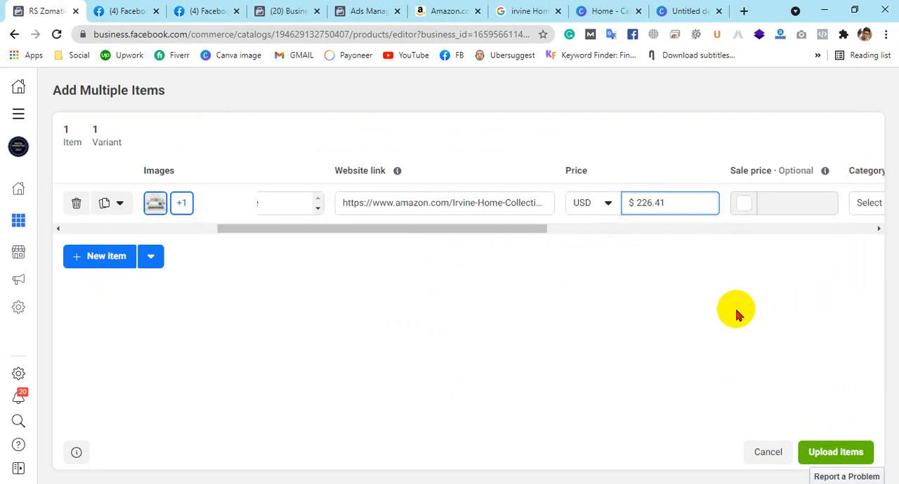
{"action": "left_click", "coordinate": [709, 305]}
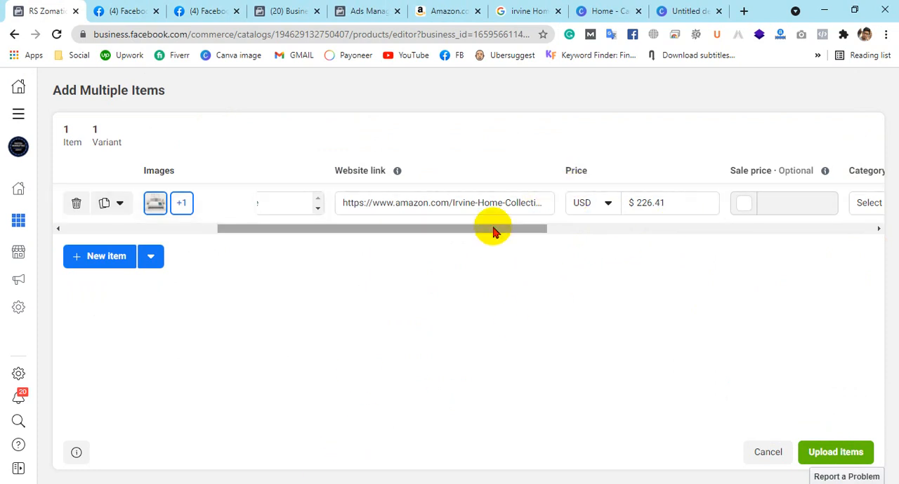
Enable the optional sale price for the item and set it to $200.00
{"action": "left_click_drag", "start_coordinate": [493, 232], "coordinate": [582, 241]}
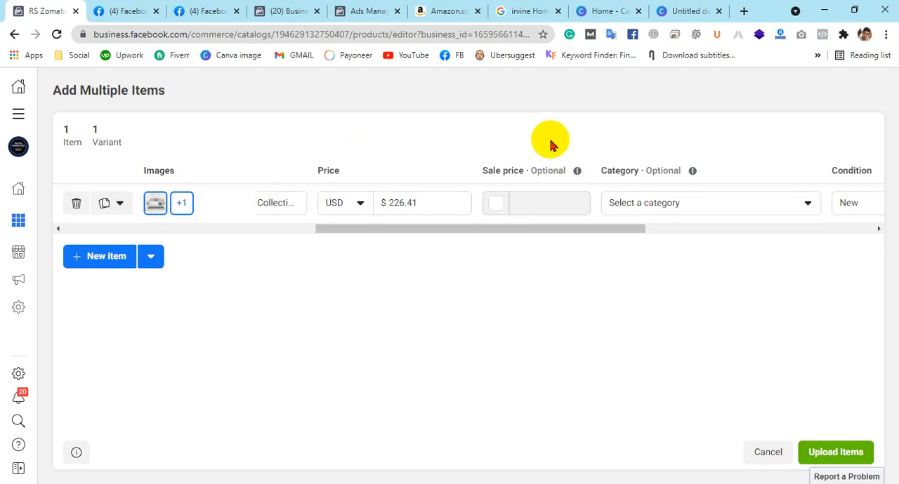
{"action": "left_click_drag", "start_coordinate": [422, 200], "coordinate": [393, 204]}
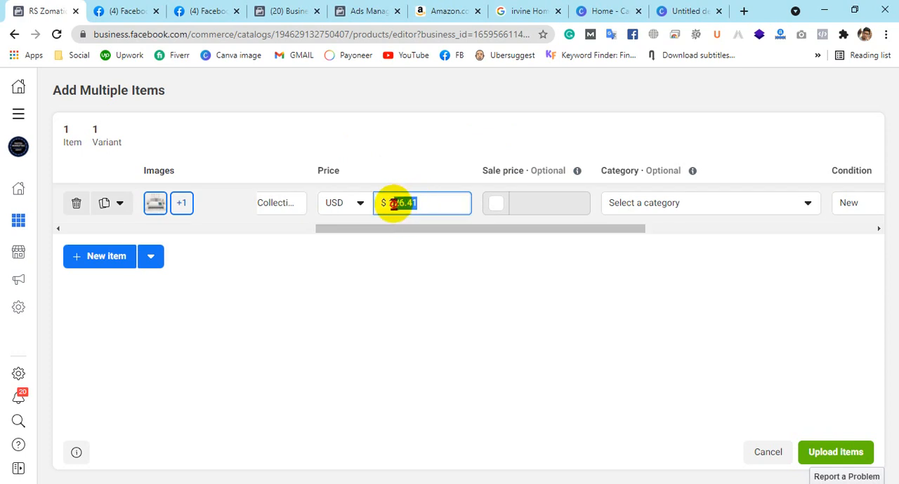
{"action": "left_click", "coordinate": [495, 203]}
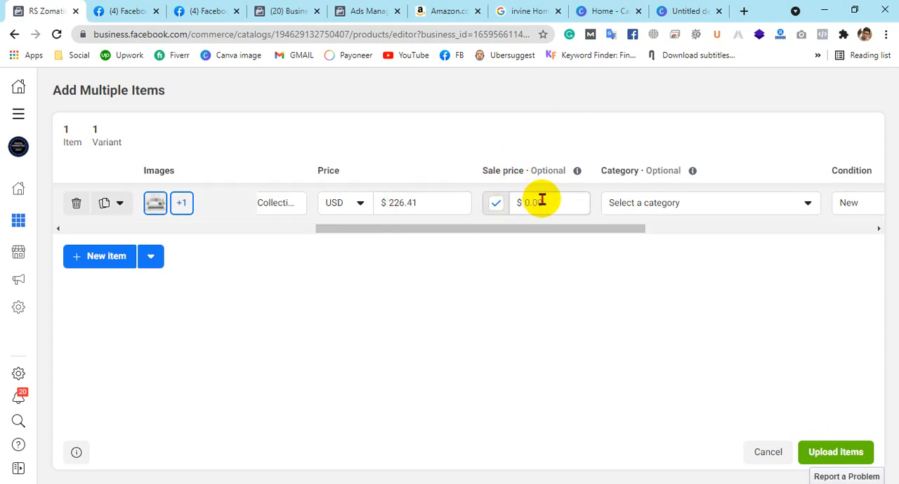
{"action": "left_click", "coordinate": [541, 200]}
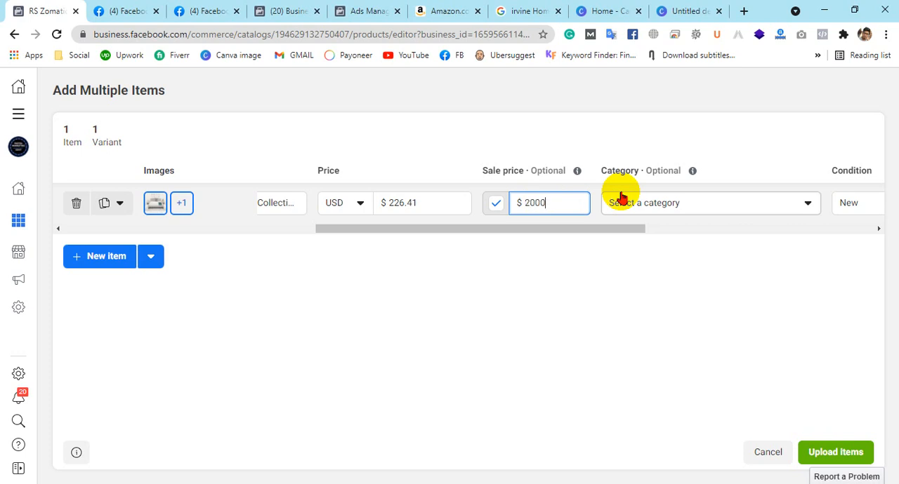
{"action": "left_click", "coordinate": [508, 437]}
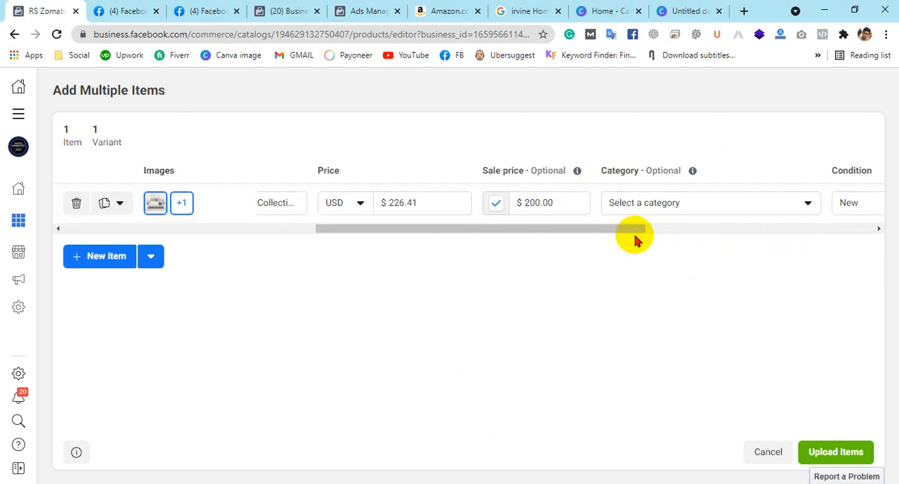
Search the item's category list for "matress" and clear the search text
{"action": "left_click_drag", "start_coordinate": [622, 231], "coordinate": [658, 227]}
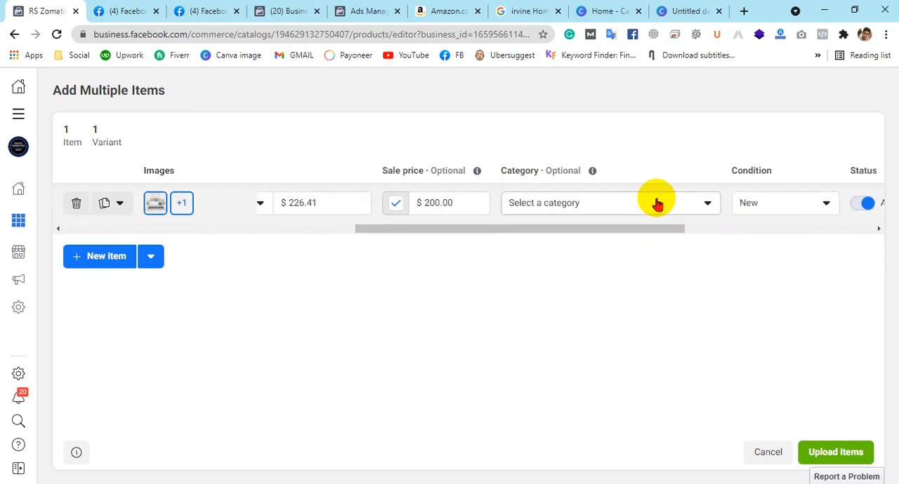
{"action": "left_click", "coordinate": [657, 203]}
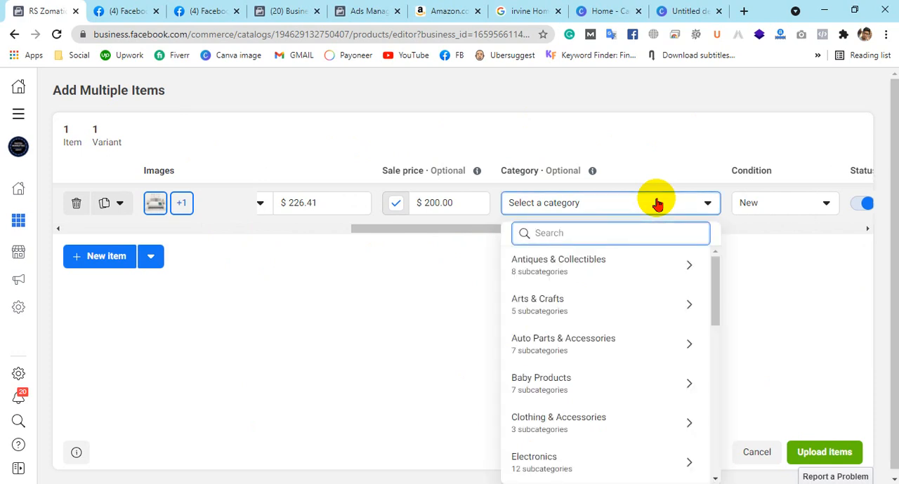
{"action": "type", "text": "ma"}
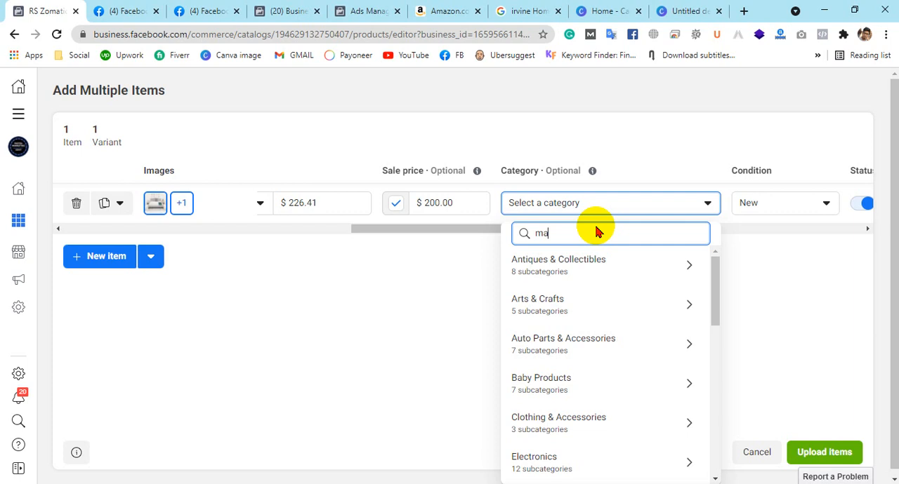
{"action": "type", "text": "tress"}
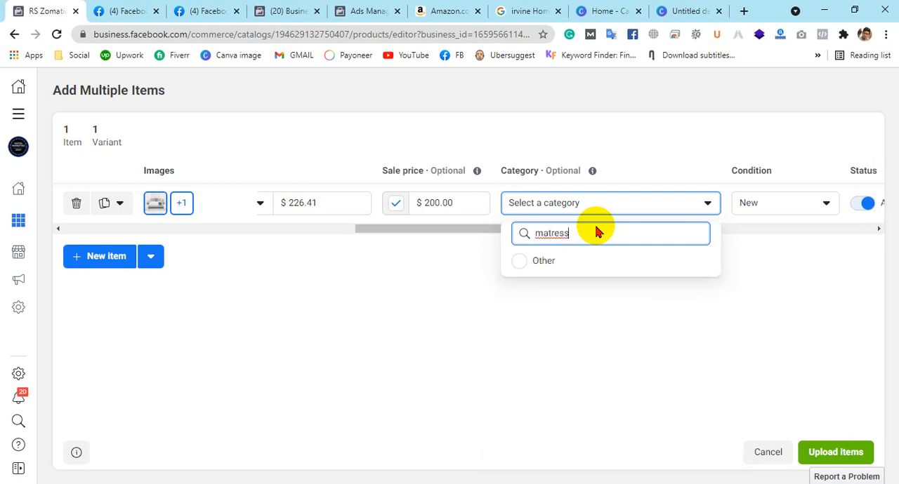
{"action": "key", "text": "ctrl+a"}
{"action": "key", "text": "BackSpace"}
Look up the mattress's category on the Amazon page, search the category list for "furniture" and set Home > Furniture > Bedroom Furniture
{"action": "left_click", "coordinate": [427, 10]}
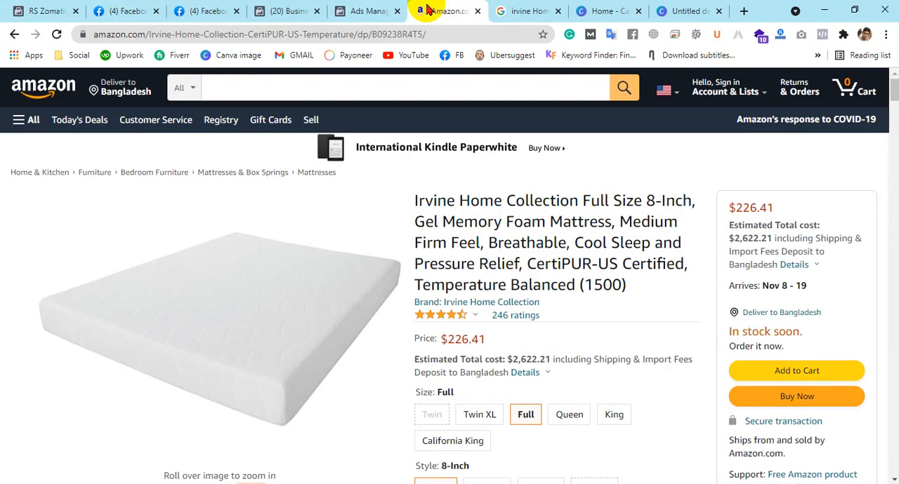
{"action": "left_click", "coordinate": [111, 175]}
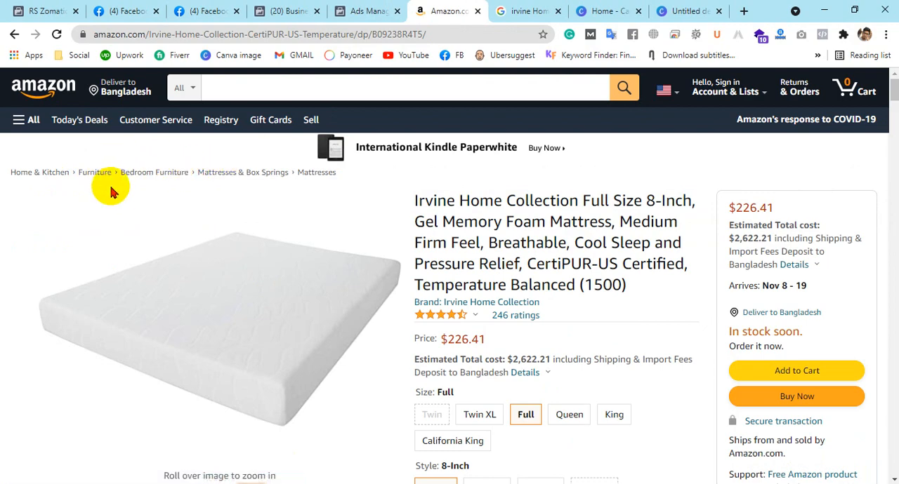
{"action": "left_click", "coordinate": [47, 14]}
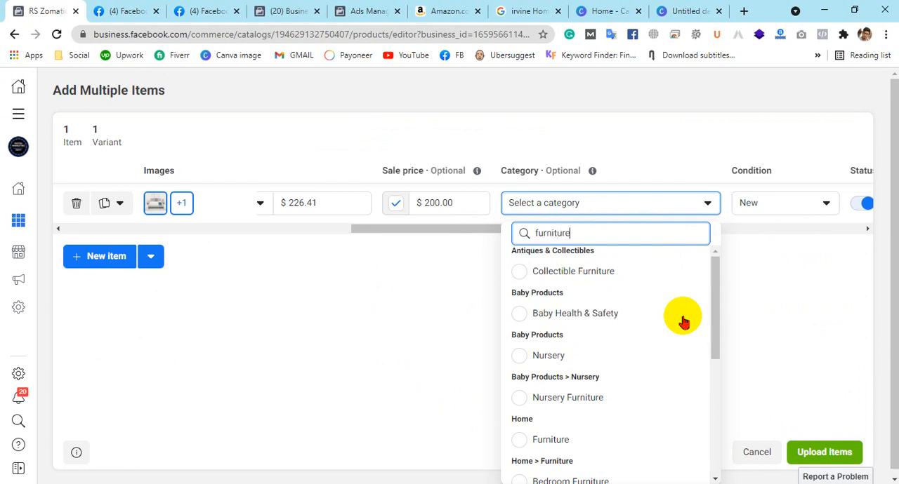
{"action": "scroll", "coordinate": [596, 319], "scroll_direction": "down", "scroll_amount": 1}
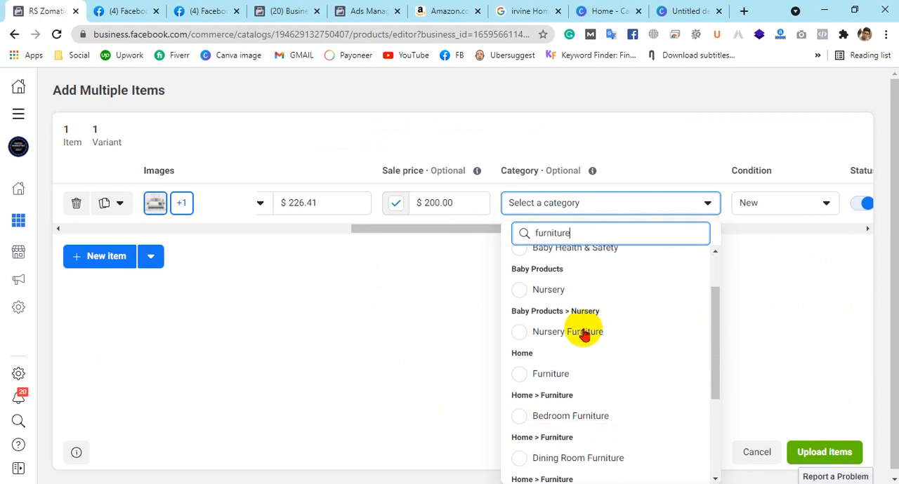
{"action": "scroll", "coordinate": [554, 400], "scroll_direction": "down", "scroll_amount": 1}
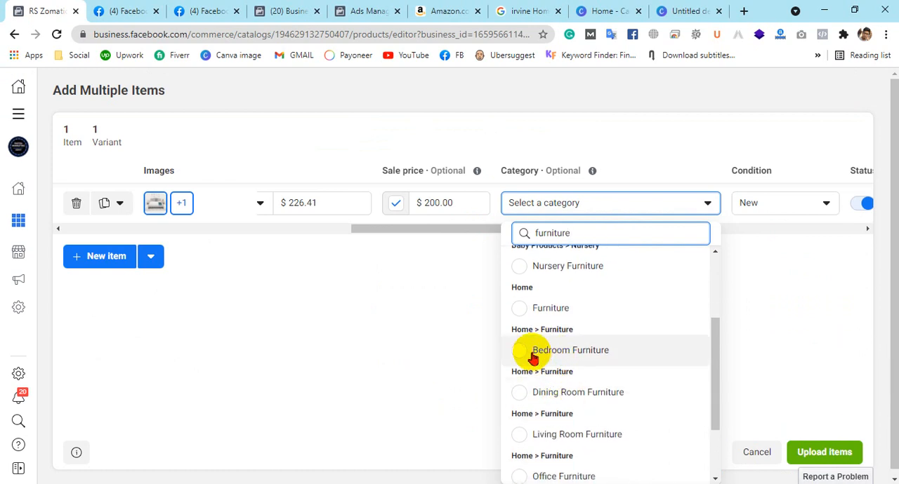
{"action": "left_click", "coordinate": [532, 353]}
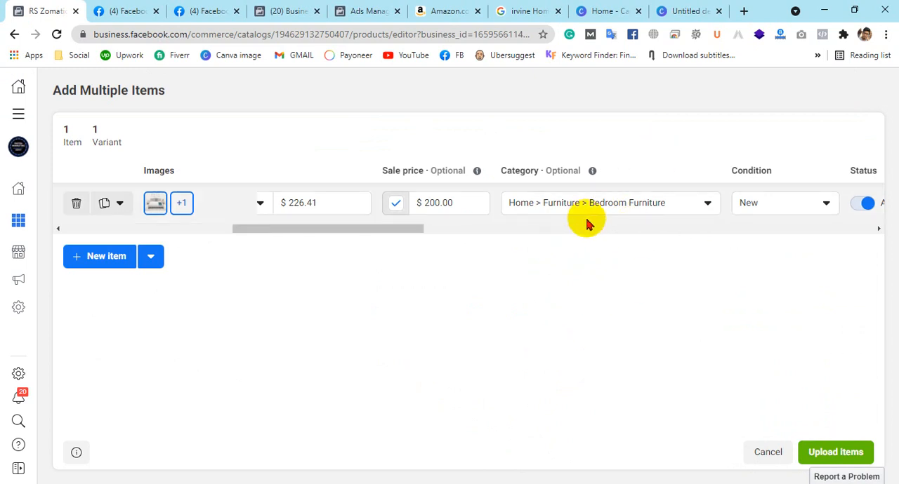
Choose New as the item's condition
{"action": "left_click_drag", "start_coordinate": [393, 229], "coordinate": [456, 241]}
{"action": "left_click", "coordinate": [487, 202]}
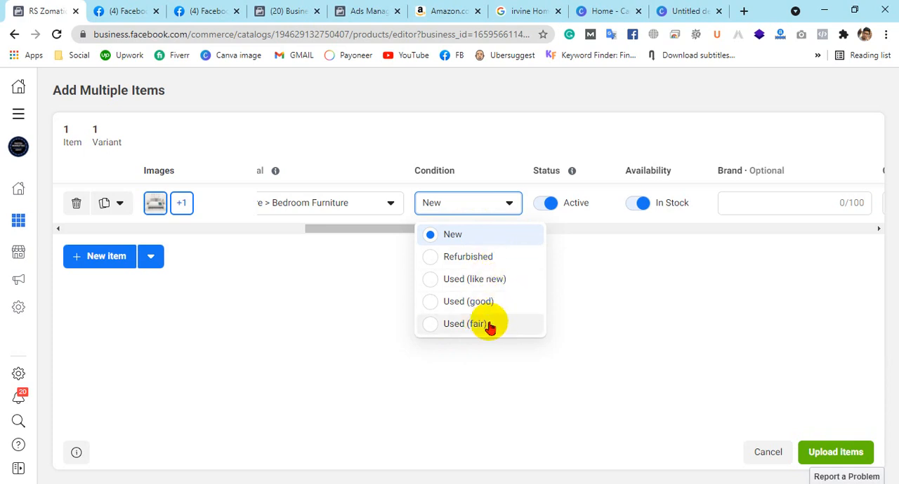
{"action": "left_click", "coordinate": [473, 233]}
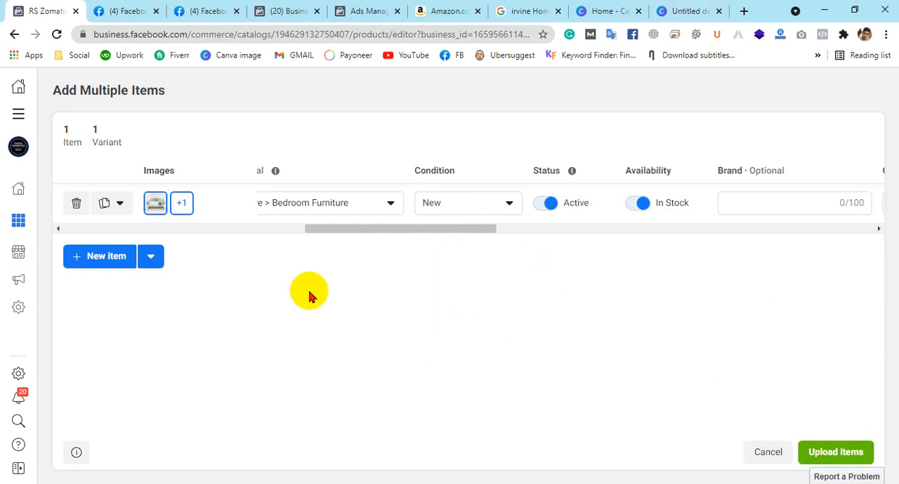
Check the mattress's stock status and arrival dates on the Amazon page against the item's availability in the catalog form
{"action": "left_click", "coordinate": [433, 9]}
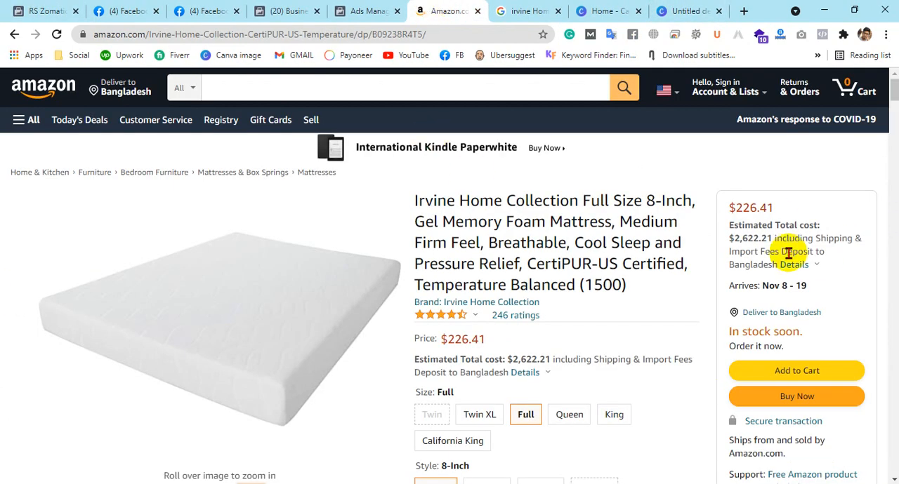
{"action": "scroll", "coordinate": [789, 255], "scroll_direction": "down", "scroll_amount": 1}
{"action": "left_click_drag", "start_coordinate": [730, 270], "coordinate": [767, 272]}
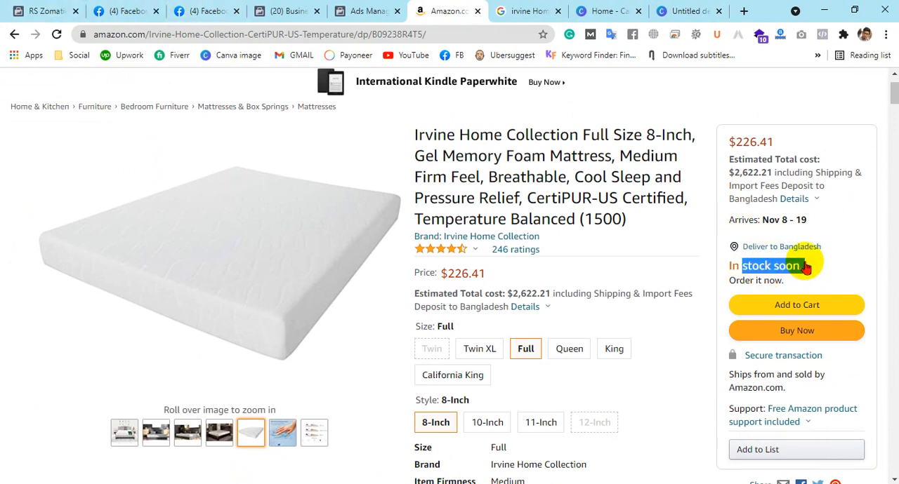
{"action": "scroll", "coordinate": [792, 198], "scroll_direction": "down", "scroll_amount": 1}
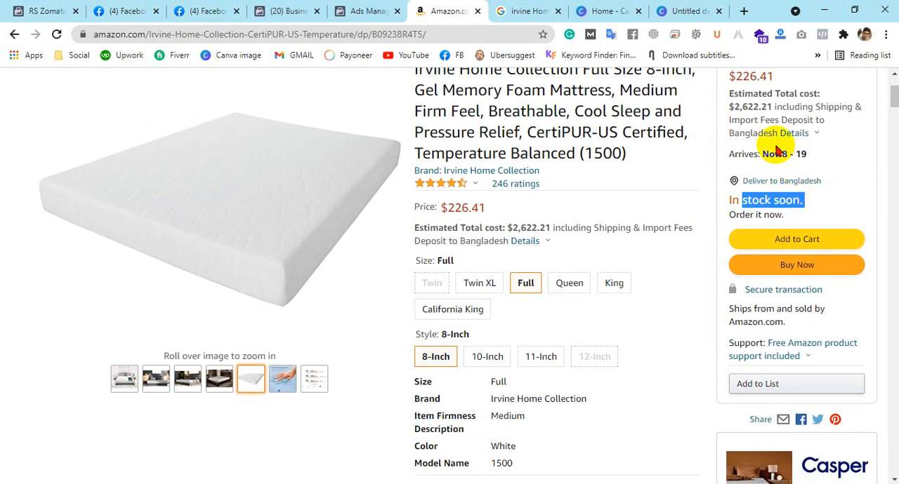
{"action": "left_click_drag", "start_coordinate": [780, 154], "coordinate": [802, 156]}
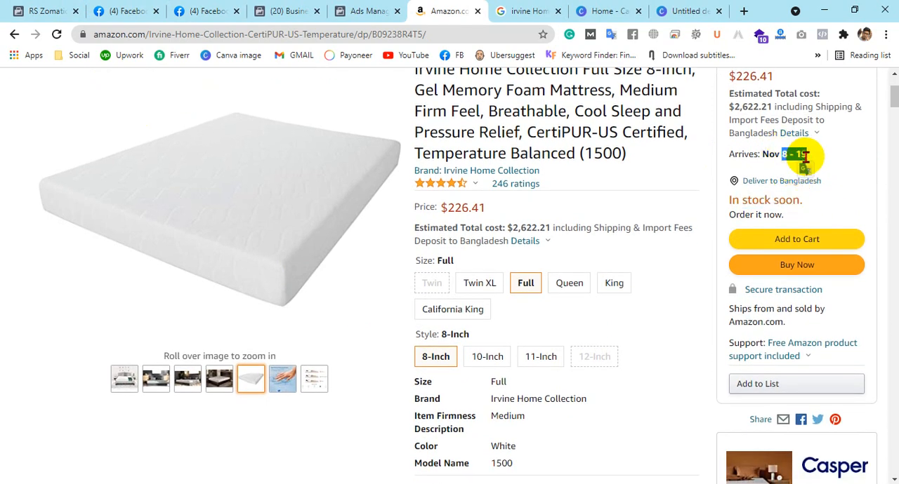
{"action": "left_click", "coordinate": [803, 156]}
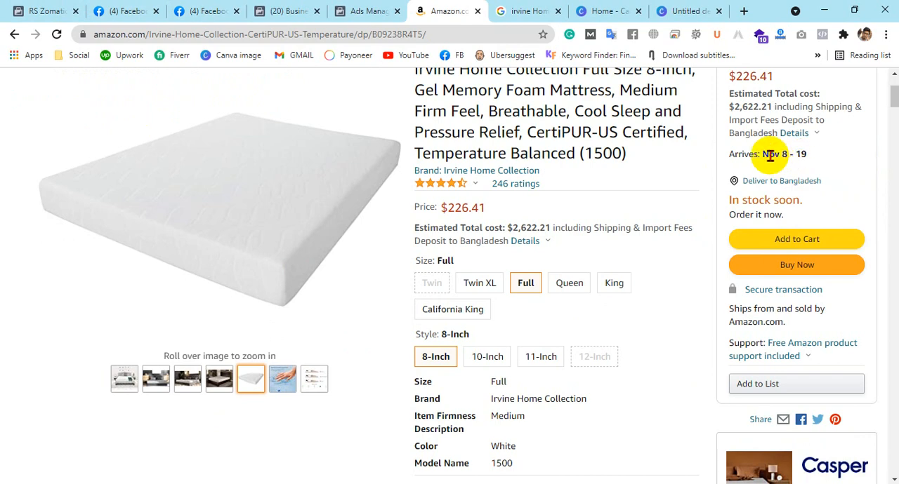
{"action": "left_click_drag", "start_coordinate": [771, 156], "coordinate": [823, 156]}
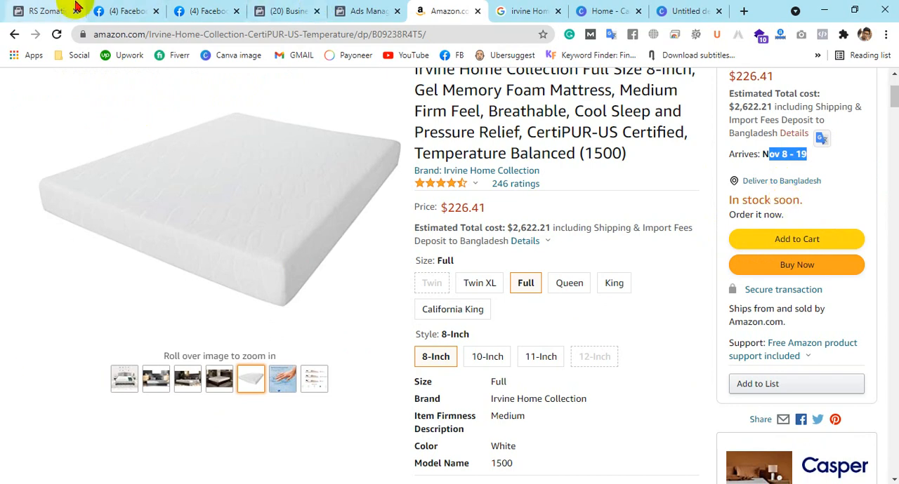
{"action": "left_click", "coordinate": [19, 6]}
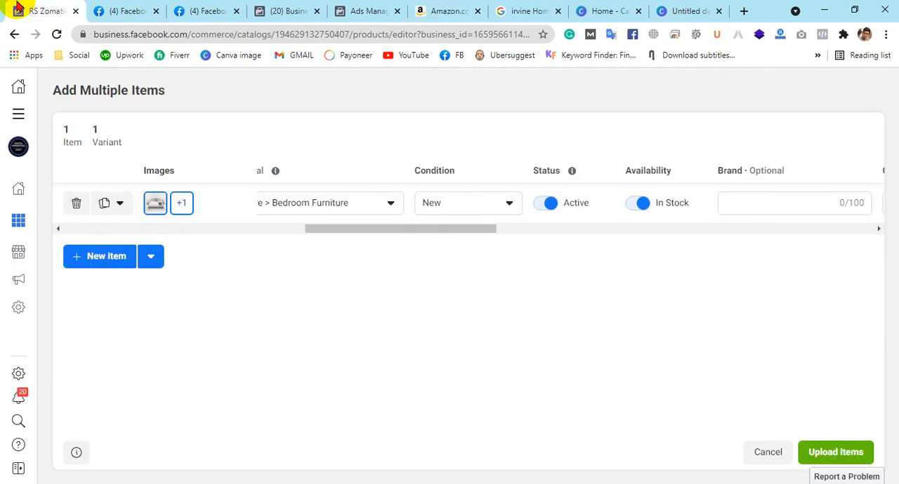
{"action": "left_click", "coordinate": [645, 205]}
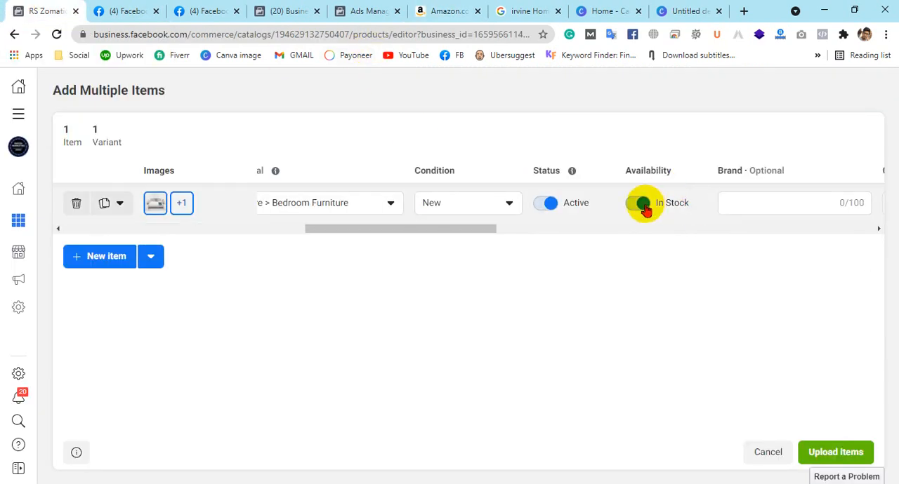
Copy the brand name "Irvine Home Collection" from the Amazon product details and enter it as the item's brand
{"action": "left_click_drag", "start_coordinate": [345, 232], "coordinate": [425, 232]}
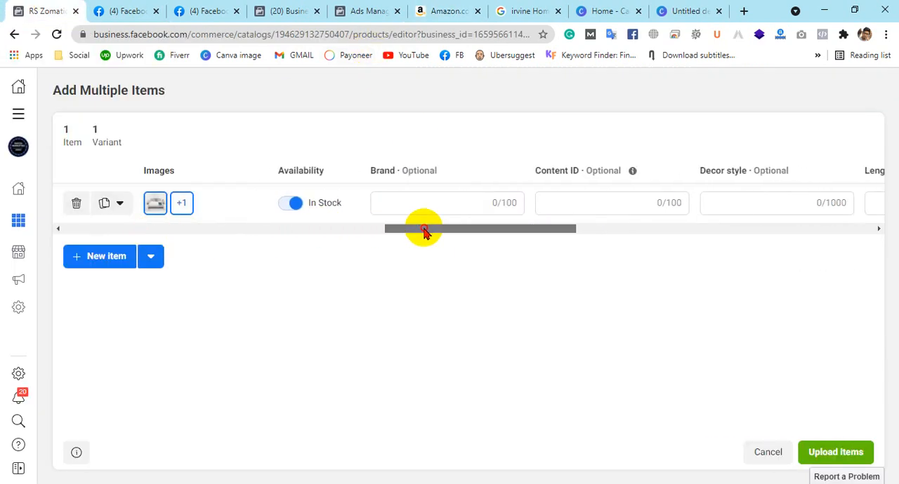
{"action": "left_click", "coordinate": [463, 201]}
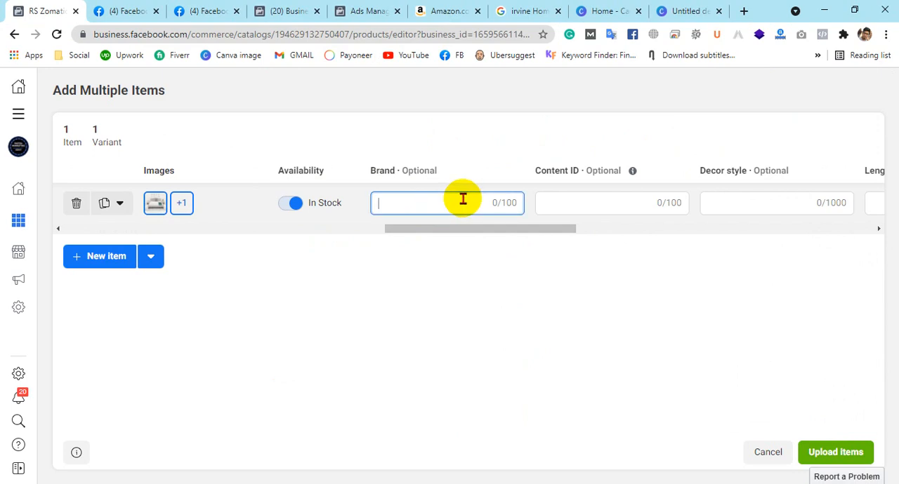
{"action": "left_click", "coordinate": [443, 9]}
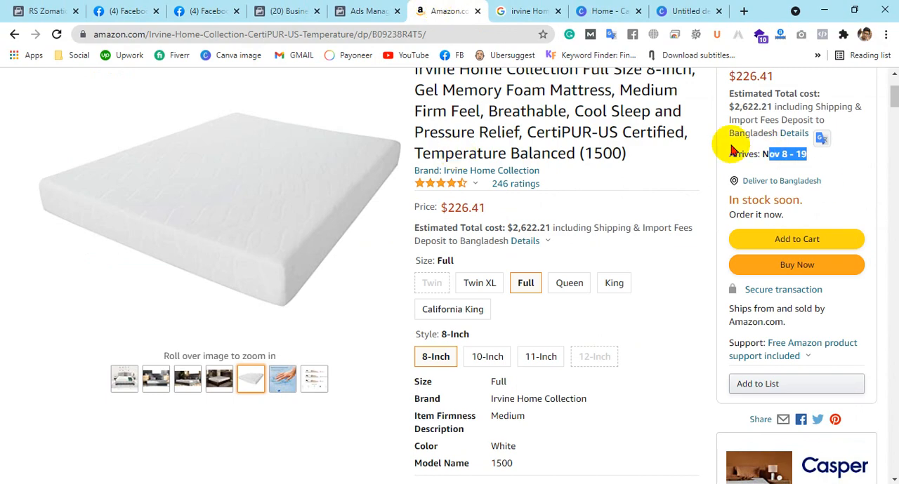
{"action": "scroll", "coordinate": [728, 201], "scroll_direction": "up", "scroll_amount": 3}
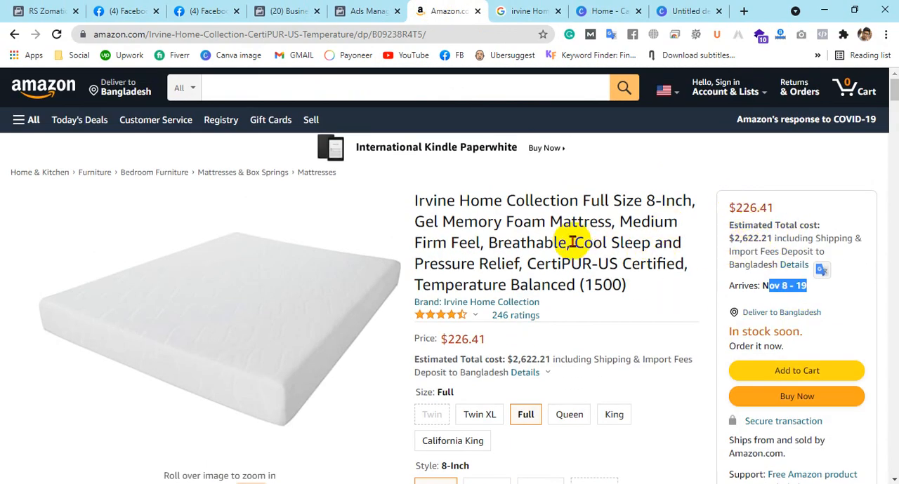
{"action": "scroll", "coordinate": [664, 242], "scroll_direction": "down", "scroll_amount": 3}
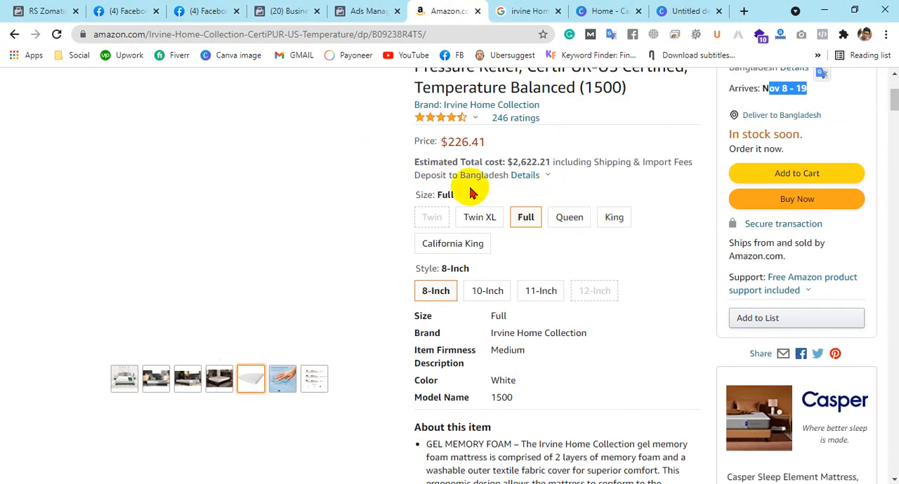
{"action": "scroll", "coordinate": [576, 246], "scroll_direction": "down", "scroll_amount": 1}
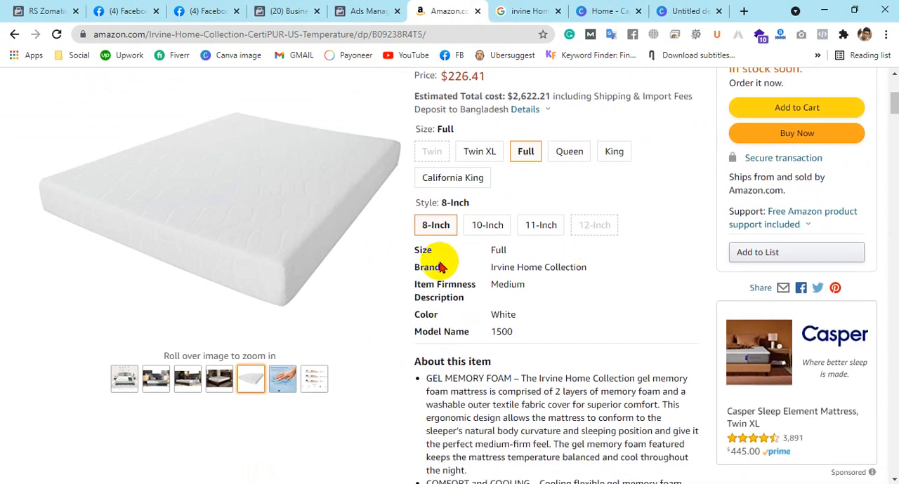
{"action": "left_click_drag", "start_coordinate": [491, 267], "coordinate": [582, 276]}
{"action": "left_click", "coordinate": [498, 257]}
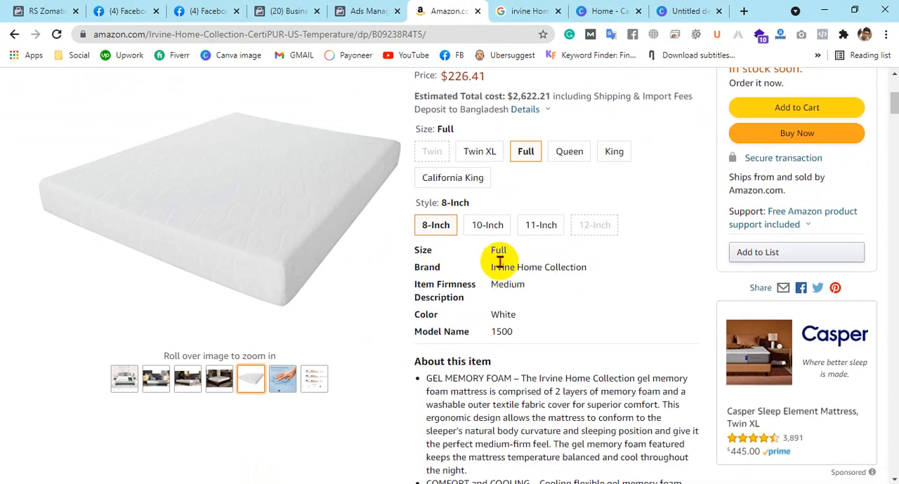
{"action": "left_click_drag", "start_coordinate": [490, 261], "coordinate": [603, 265]}
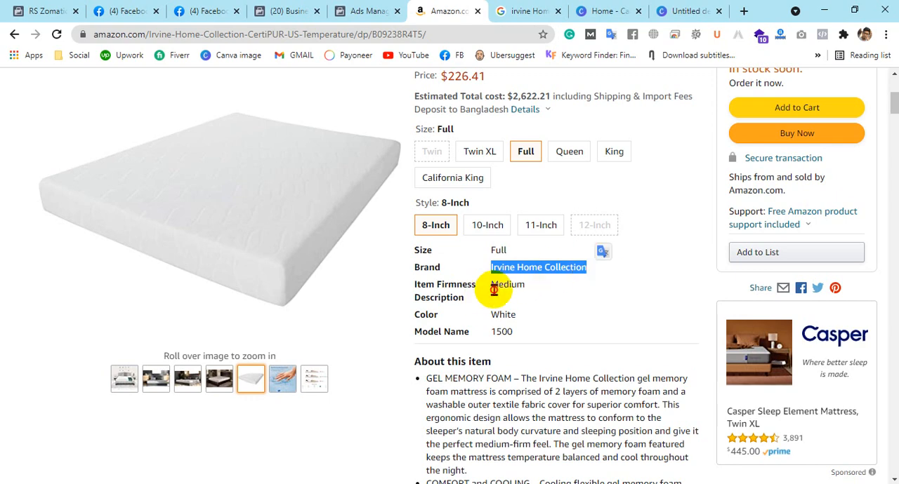
{"action": "left_click_drag", "start_coordinate": [491, 288], "coordinate": [532, 291]}
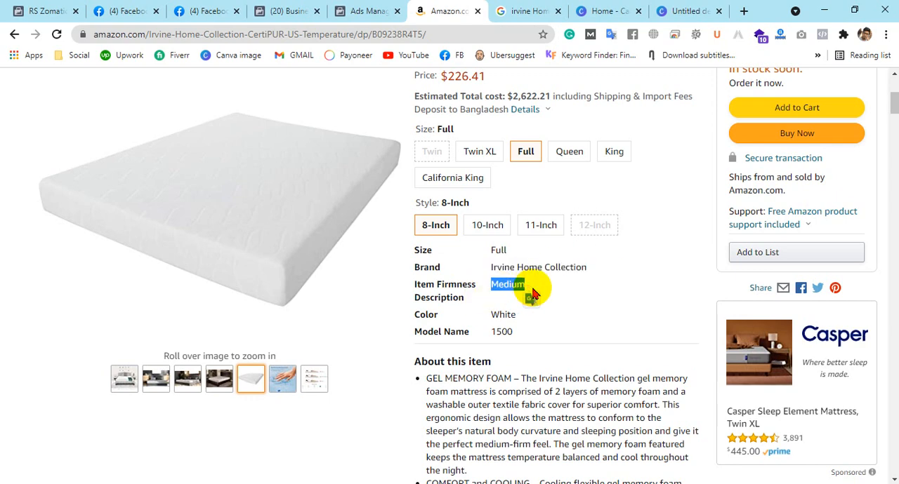
{"action": "left_click", "coordinate": [587, 278]}
{"action": "left_click_drag", "start_coordinate": [587, 277], "coordinate": [490, 272]}
{"action": "key", "text": "ctrl+c"}
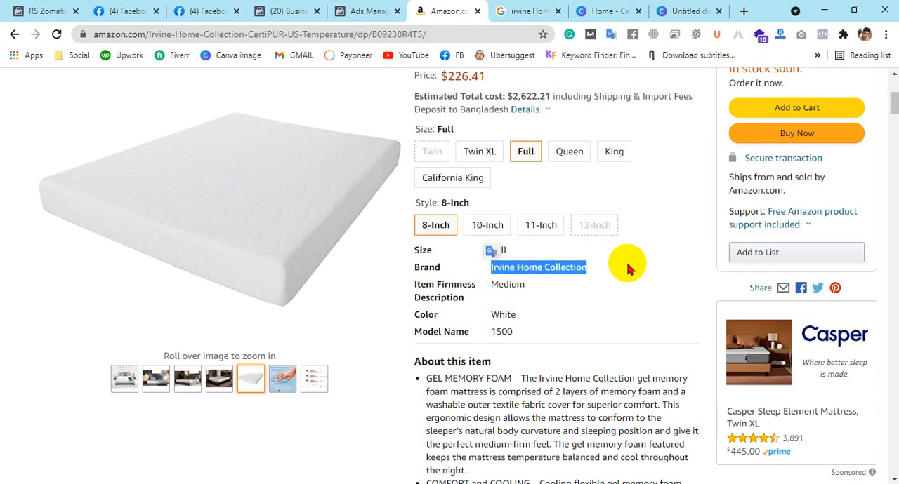
{"action": "left_click", "coordinate": [32, 11]}
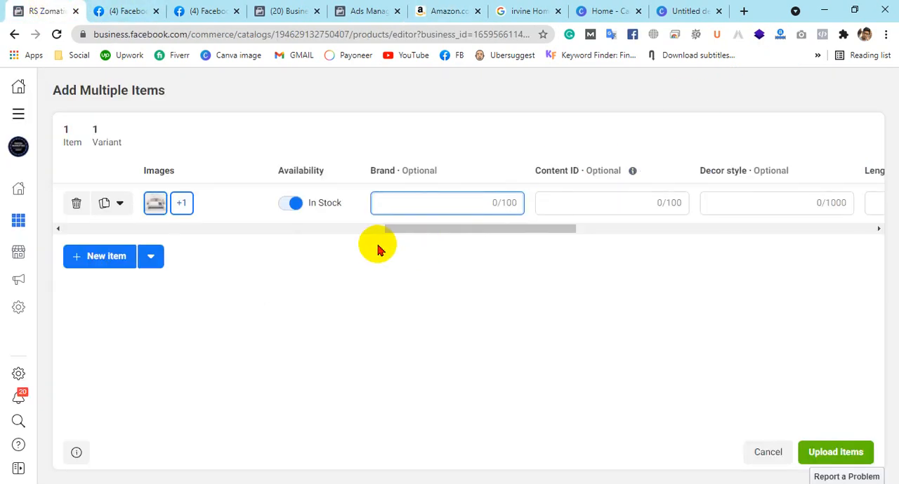
{"action": "key", "text": "ctrl+v"}
{"action": "left_click", "coordinate": [580, 203]}
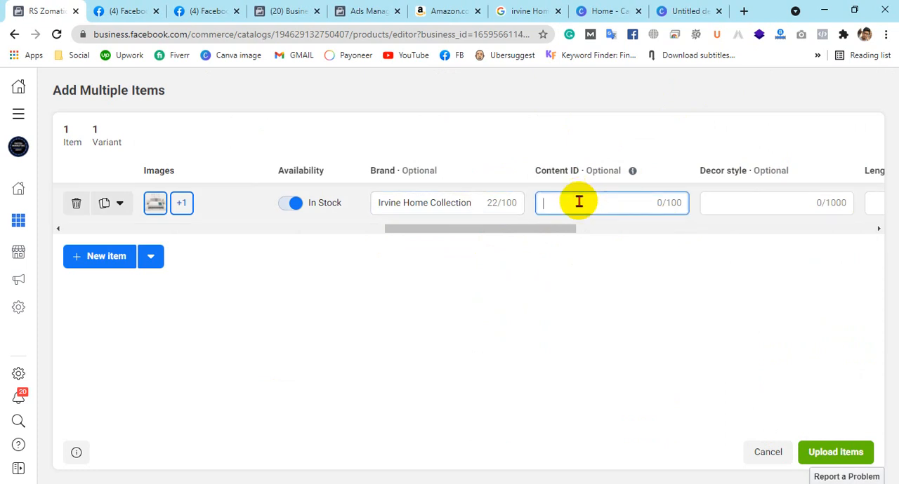
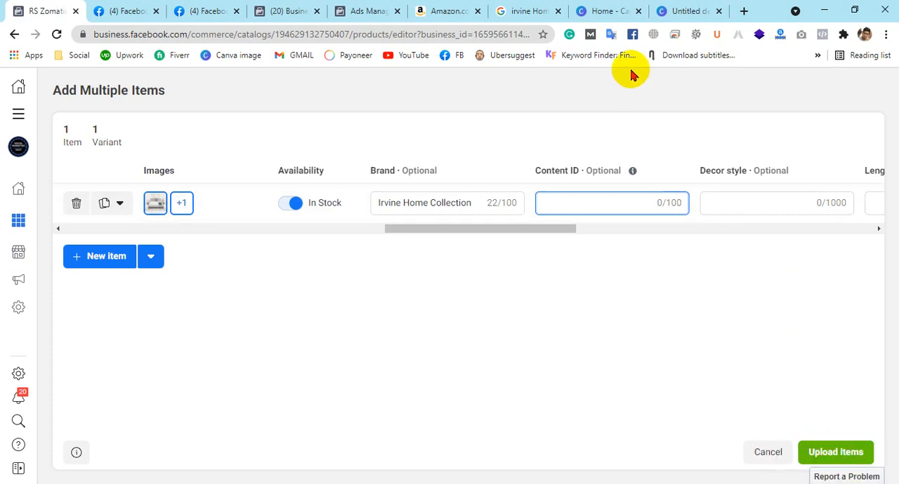
Open the Daraz page of the men's messenger bag in the Canva design's browser tab and examine the SKU in its specifications
{"action": "left_click", "coordinate": [688, 11]}
{"action": "left_click", "coordinate": [335, 37]}
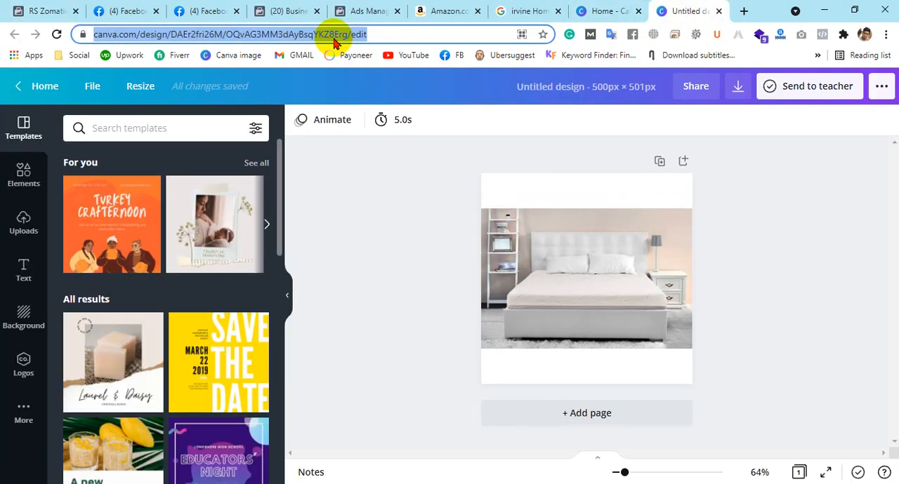
{"action": "type", "text": "daraz"}
{"action": "key", "text": "Return"}
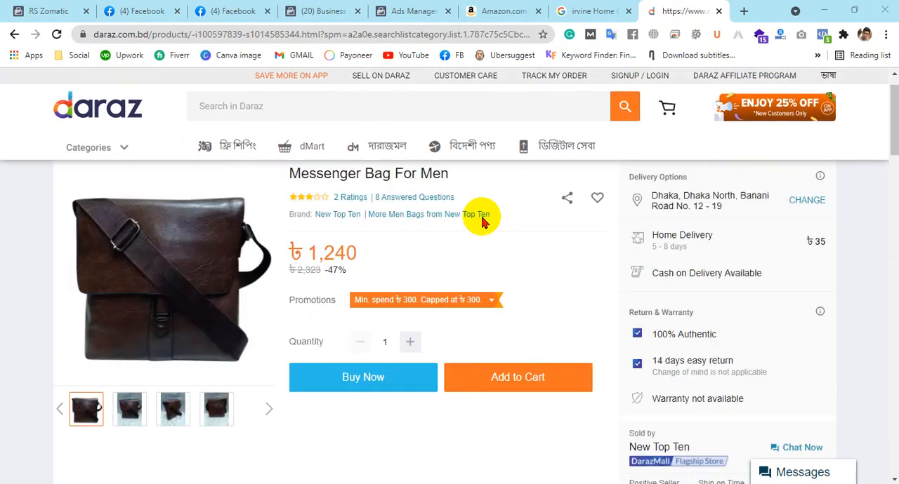
{"action": "scroll", "coordinate": [572, 263], "scroll_direction": "down", "scroll_amount": 10}
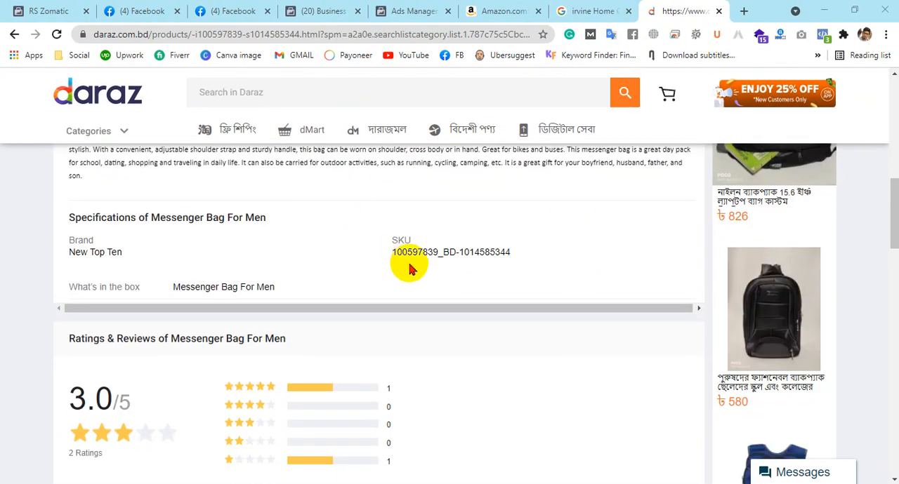
{"action": "left_click_drag", "start_coordinate": [397, 253], "coordinate": [513, 261]}
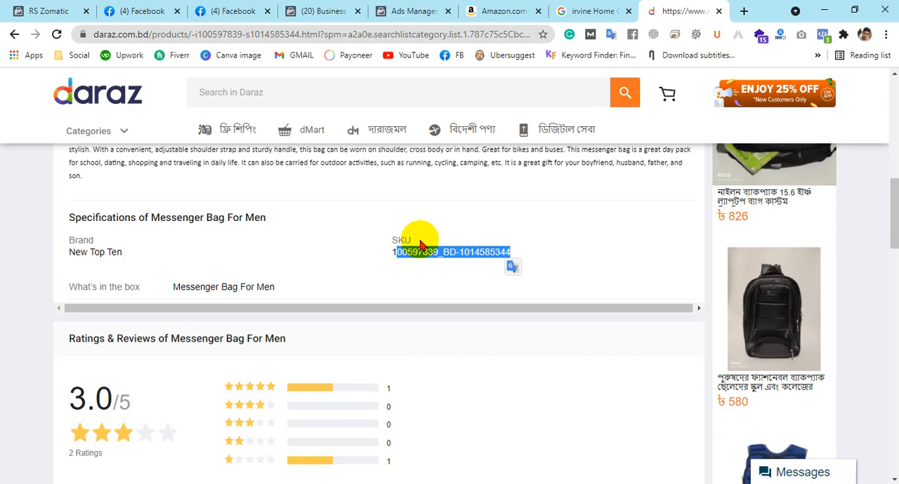
{"action": "left_click", "coordinate": [414, 239]}
{"action": "left_click_drag", "start_coordinate": [413, 240], "coordinate": [392, 241]}
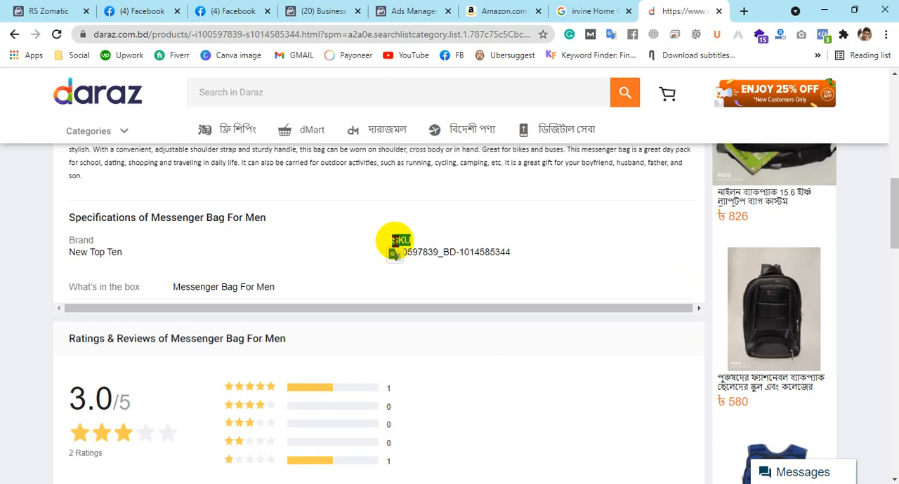
{"action": "left_click", "coordinate": [432, 246]}
{"action": "left_click_drag", "start_coordinate": [505, 254], "coordinate": [498, 252]}
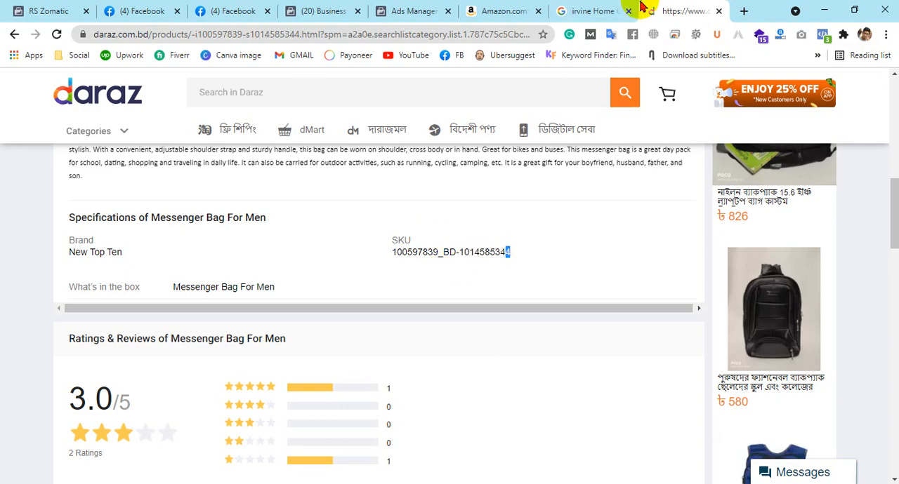
Switch to the mattress's Amazon page and highlight the product code in its web address
{"action": "left_click", "coordinate": [510, 11]}
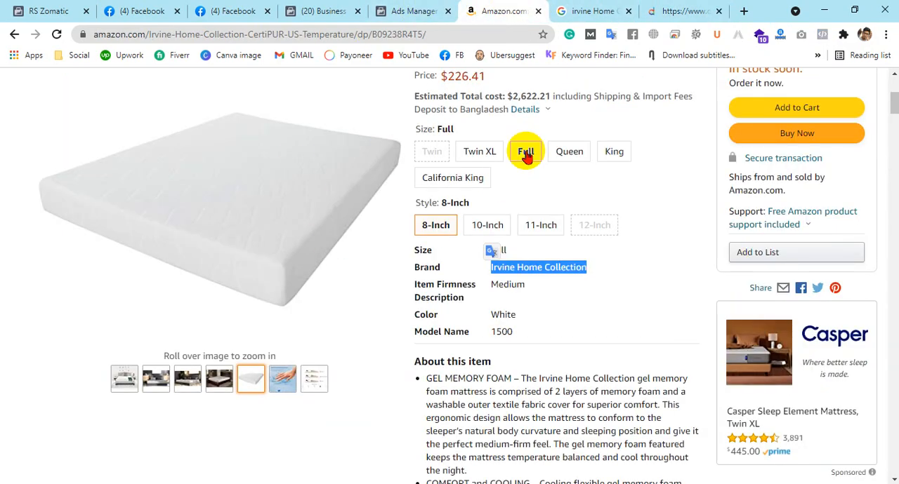
{"action": "scroll", "coordinate": [401, 185], "scroll_direction": "up", "scroll_amount": 4}
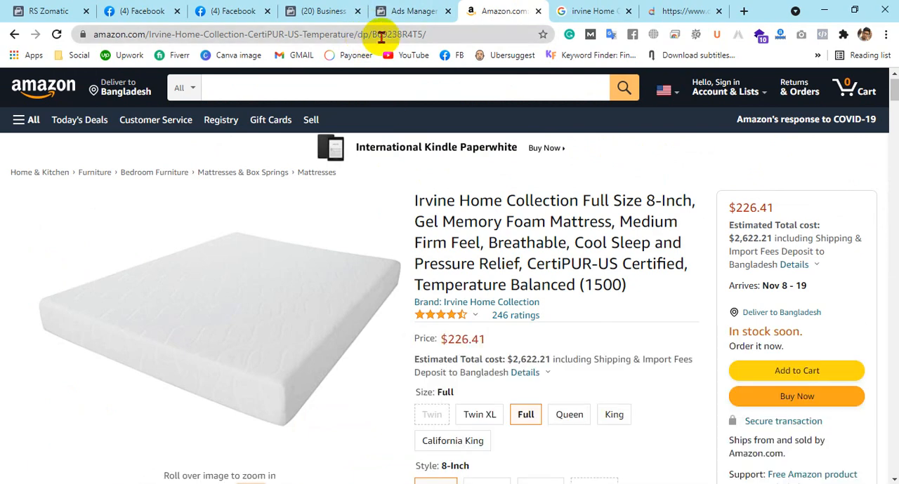
{"action": "left_click_drag", "start_coordinate": [372, 34], "coordinate": [422, 34]}
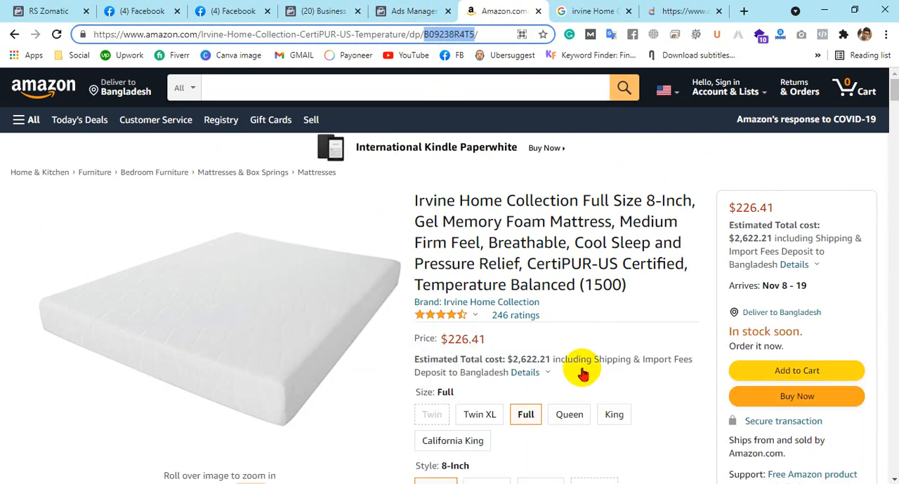
Copy the ASIN B09238R4T5 from the mattress's product information on Amazon and enter it as the catalog item's content ID
{"action": "scroll", "coordinate": [537, 256], "scroll_direction": "down", "scroll_amount": 5}
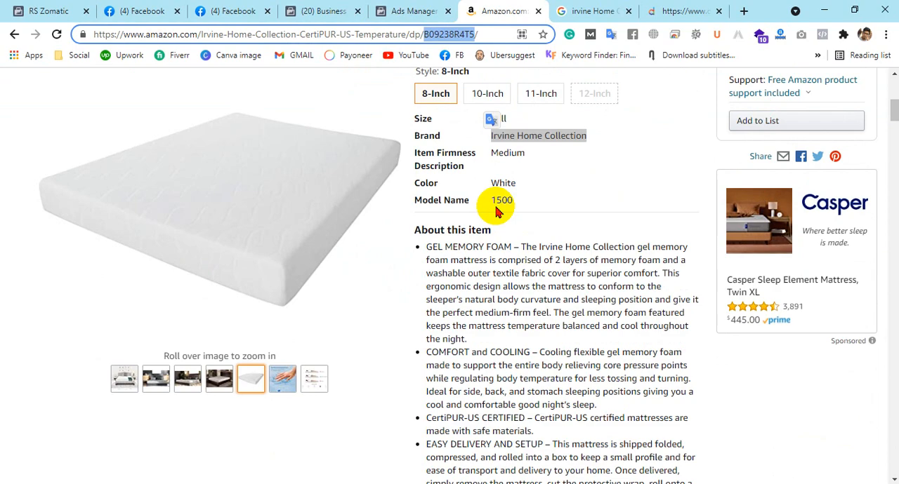
{"action": "scroll", "coordinate": [495, 211], "scroll_direction": "up", "scroll_amount": 1}
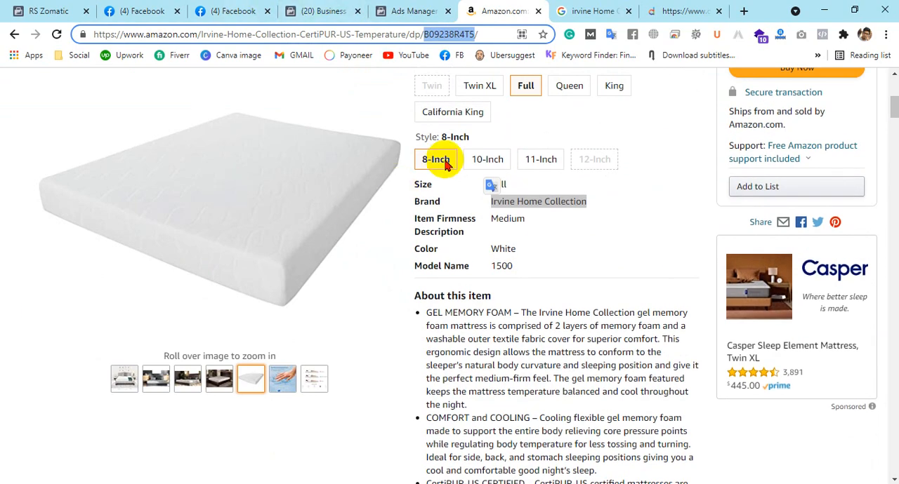
{"action": "scroll", "coordinate": [435, 158], "scroll_direction": "down", "scroll_amount": 4}
{"action": "scroll", "coordinate": [340, 237], "scroll_direction": "down", "scroll_amount": 12}
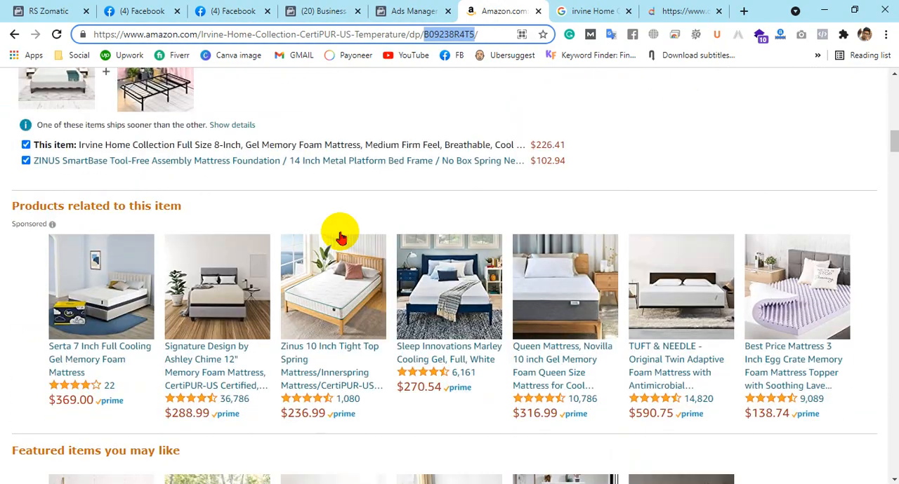
{"action": "scroll", "coordinate": [340, 237], "scroll_direction": "down", "scroll_amount": 3}
{"action": "scroll", "coordinate": [339, 237], "scroll_direction": "up", "scroll_amount": 3}
{"action": "scroll", "coordinate": [340, 237], "scroll_direction": "down", "scroll_amount": 2}
{"action": "scroll", "coordinate": [340, 238], "scroll_direction": "down", "scroll_amount": 15}
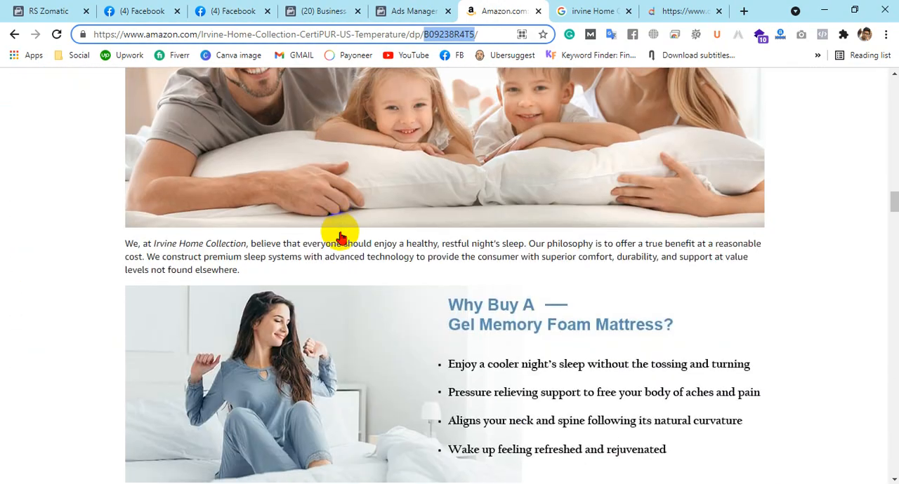
{"action": "scroll", "coordinate": [340, 237], "scroll_direction": "down", "scroll_amount": 4}
{"action": "scroll", "coordinate": [340, 237], "scroll_direction": "up", "scroll_amount": 3}
{"action": "scroll", "coordinate": [340, 237], "scroll_direction": "down", "scroll_amount": 4}
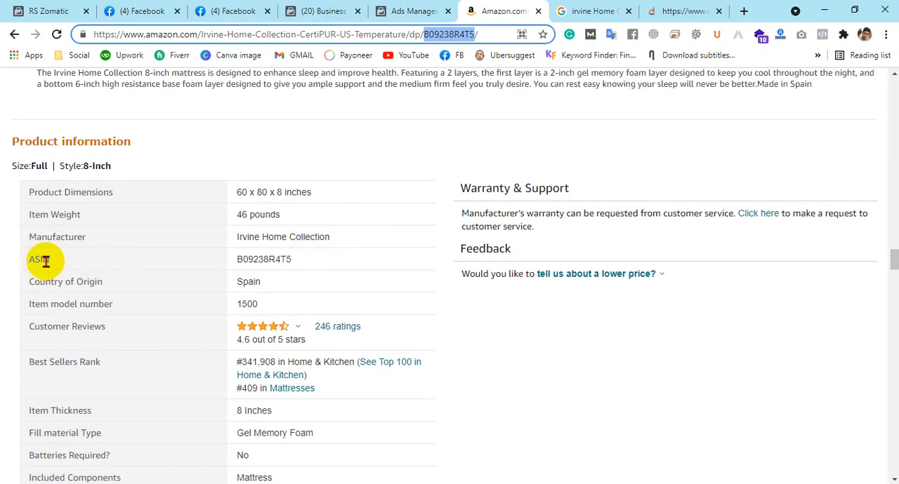
{"action": "left_click", "coordinate": [38, 261]}
{"action": "left_click_drag", "start_coordinate": [40, 265], "coordinate": [25, 270]}
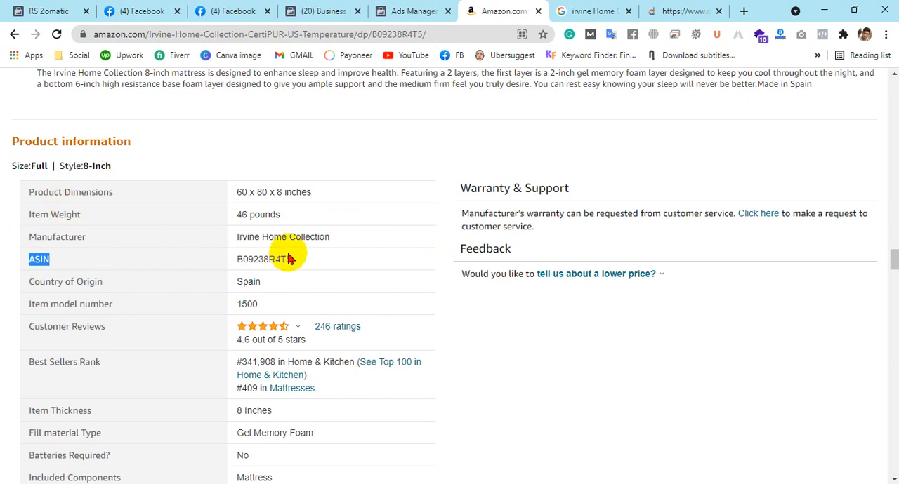
{"action": "left_click_drag", "start_coordinate": [292, 259], "coordinate": [237, 259]}
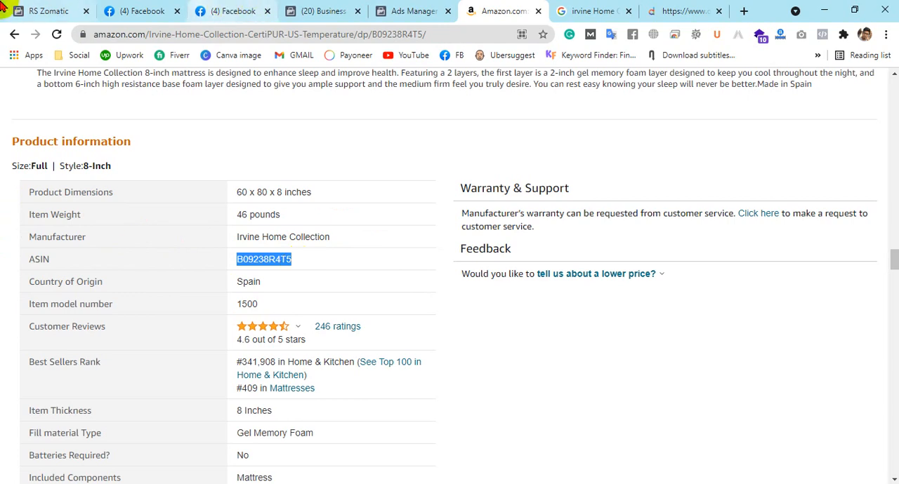
{"action": "left_click", "coordinate": [49, 10]}
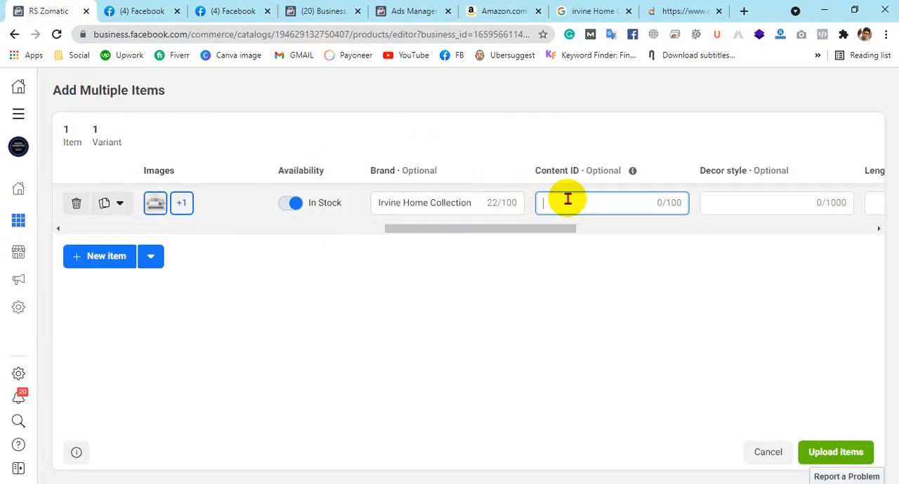
{"action": "key", "text": "ctrl+v"}
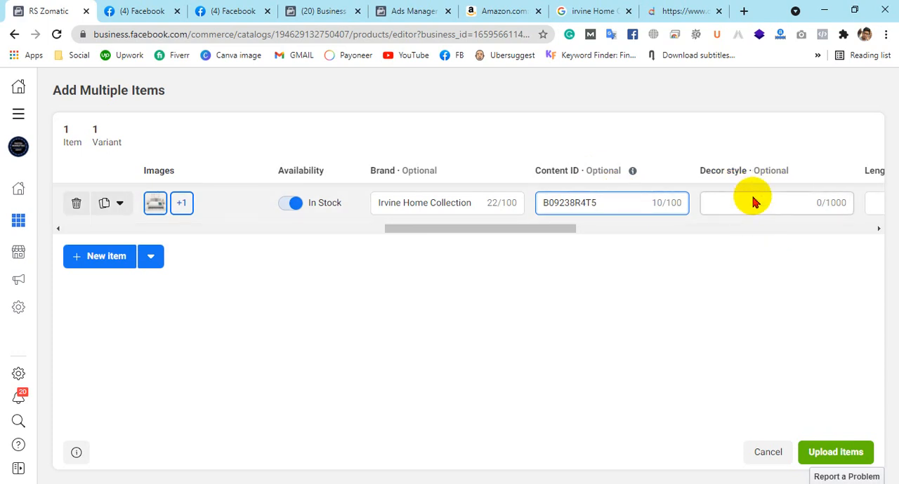
Compare the catalog item's decor style and description fields with the product description text on the Amazon page
{"action": "left_click", "coordinate": [548, 234]}
{"action": "left_click_drag", "start_coordinate": [548, 234], "coordinate": [604, 236]}
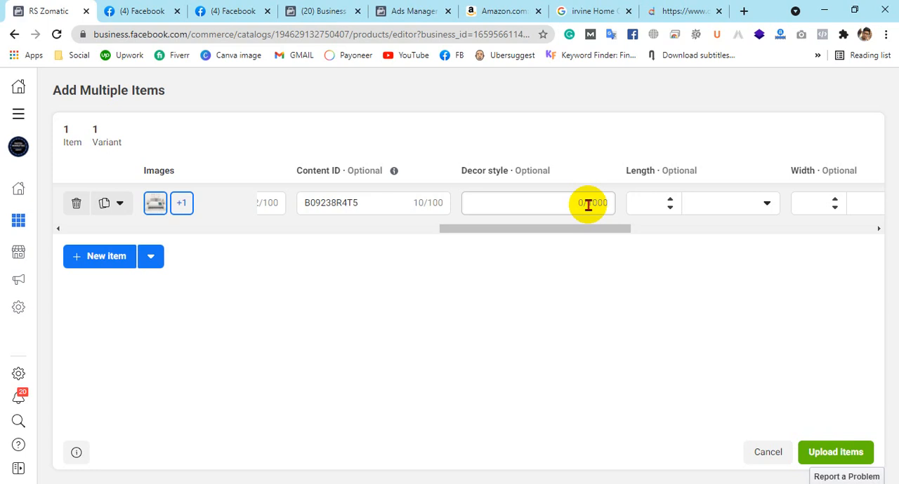
{"action": "left_click_drag", "start_coordinate": [597, 229], "coordinate": [222, 241]}
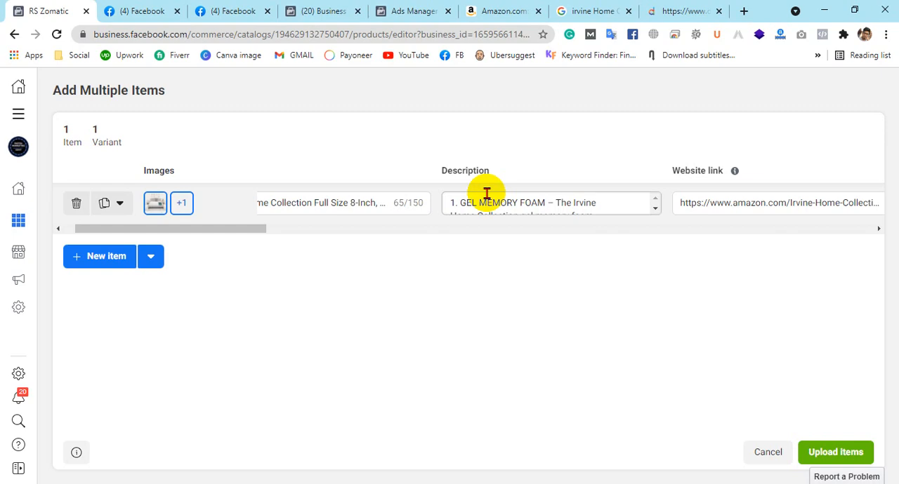
{"action": "left_click", "coordinate": [497, 11]}
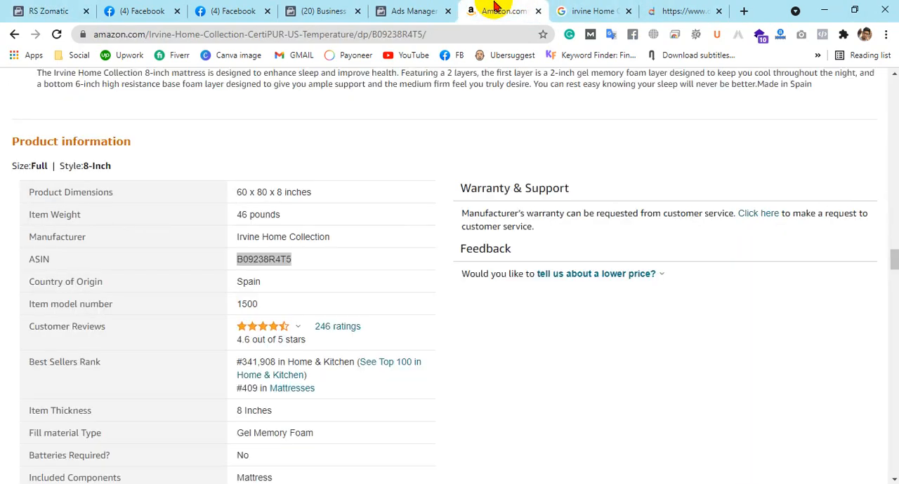
{"action": "scroll", "coordinate": [420, 276], "scroll_direction": "up", "scroll_amount": 4}
{"action": "scroll", "coordinate": [420, 275], "scroll_direction": "down", "scroll_amount": 3}
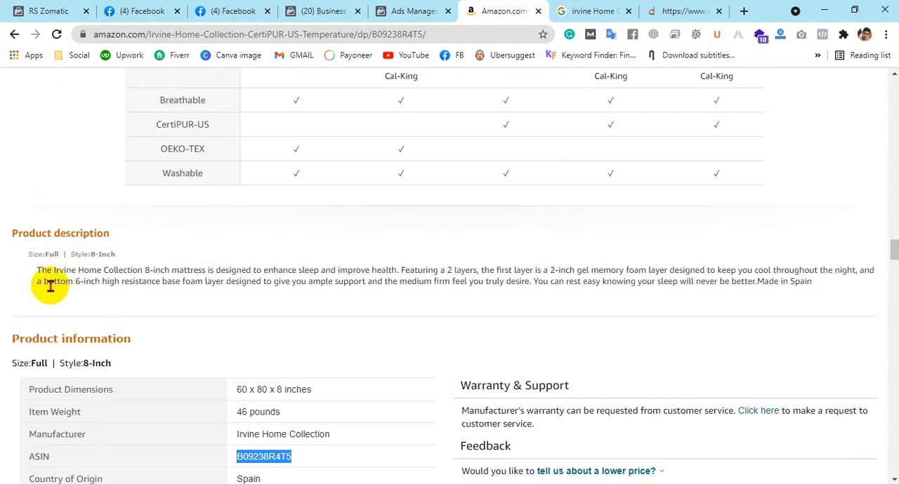
{"action": "left_click_drag", "start_coordinate": [35, 271], "coordinate": [822, 293]}
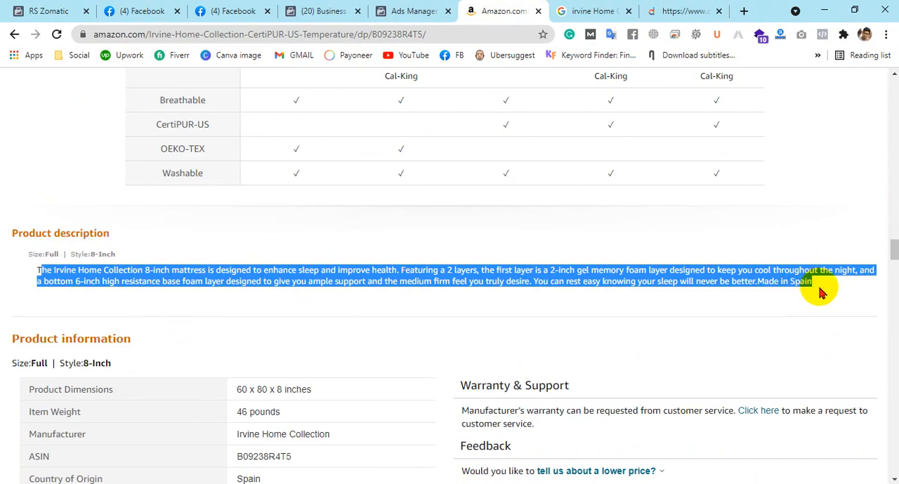
Examine the mattress's feature list and manufacturer text on the Amazon page for wording suited to the item's decor style
{"action": "scroll", "coordinate": [821, 293], "scroll_direction": "up", "scroll_amount": 20}
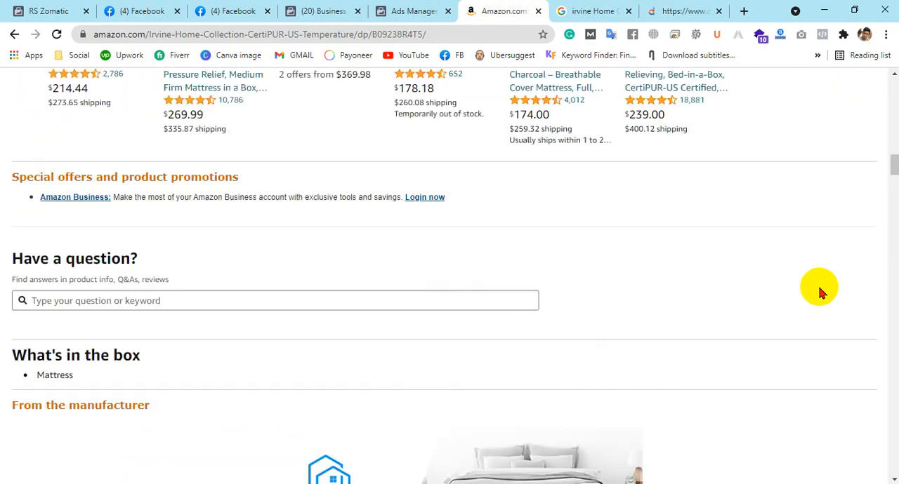
{"action": "scroll", "coordinate": [818, 285], "scroll_direction": "up", "scroll_amount": 5}
{"action": "scroll", "coordinate": [818, 285], "scroll_direction": "down", "scroll_amount": 3}
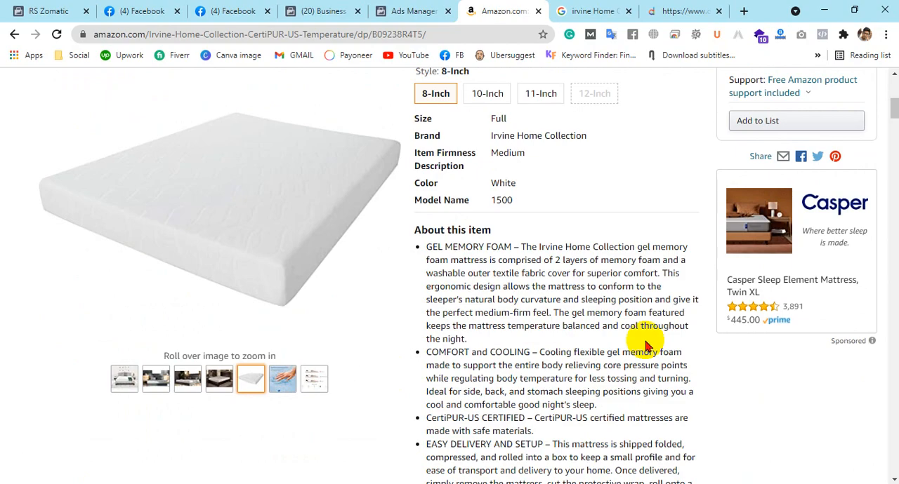
{"action": "scroll", "coordinate": [646, 346], "scroll_direction": "down", "scroll_amount": 3}
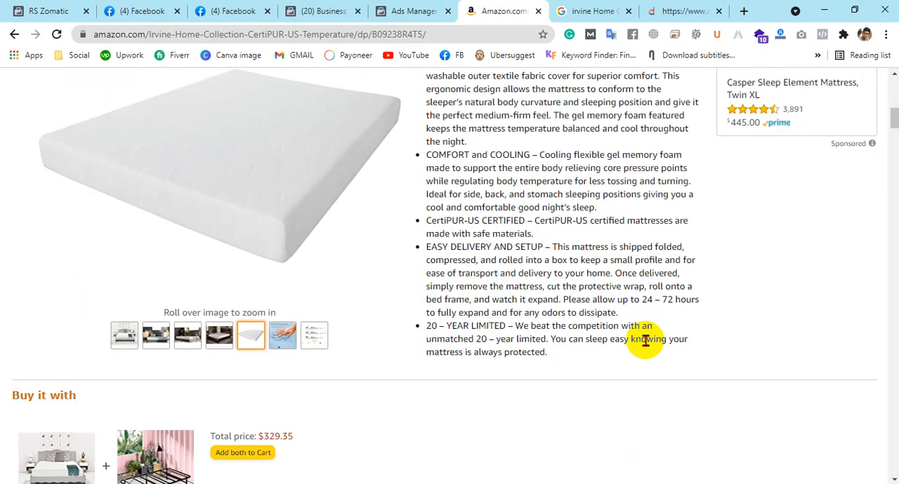
{"action": "scroll", "coordinate": [646, 340], "scroll_direction": "down", "scroll_amount": 5}
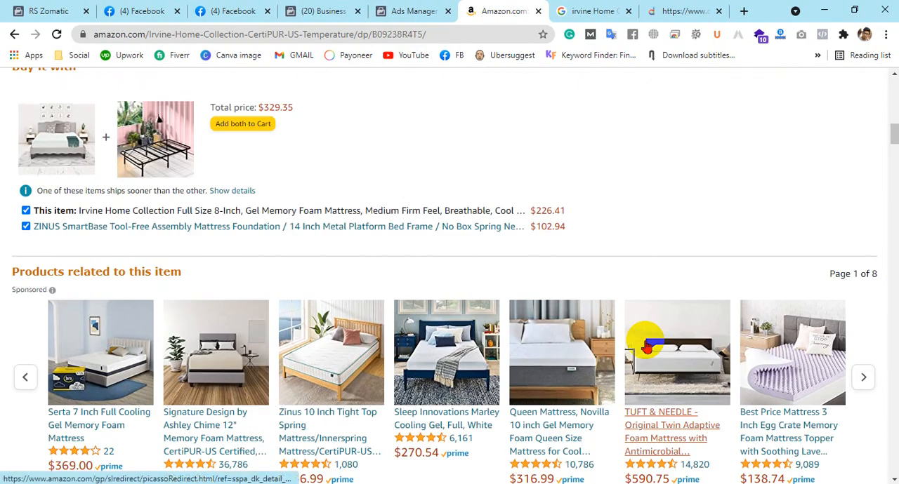
{"action": "scroll", "coordinate": [646, 344], "scroll_direction": "down", "scroll_amount": 9}
{"action": "scroll", "coordinate": [646, 344], "scroll_direction": "down", "scroll_amount": 11}
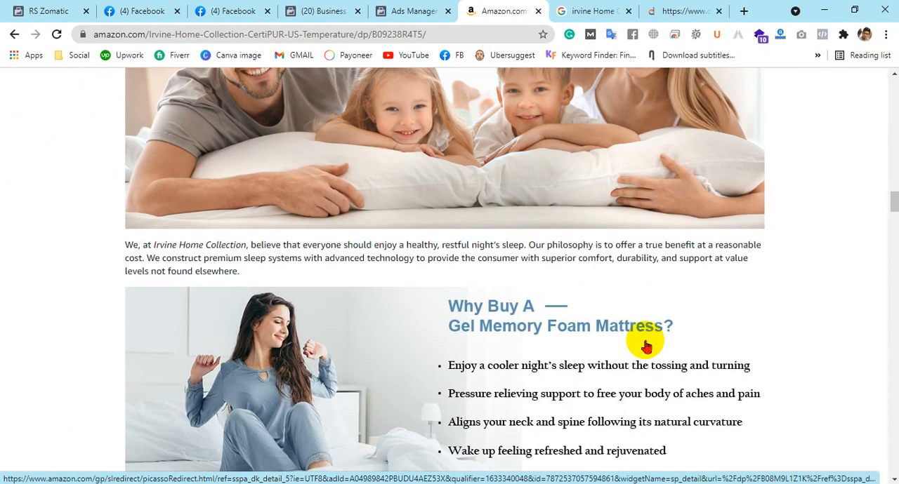
{"action": "scroll", "coordinate": [245, 293], "scroll_direction": "up", "scroll_amount": 2}
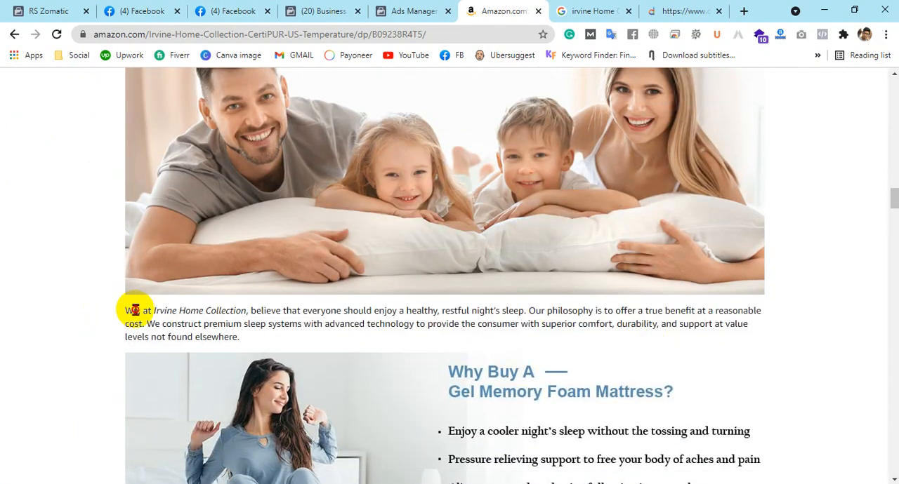
{"action": "left_click_drag", "start_coordinate": [126, 309], "coordinate": [401, 337]}
{"action": "scroll", "coordinate": [690, 293], "scroll_direction": "down", "scroll_amount": 3}
{"action": "scroll", "coordinate": [691, 293], "scroll_direction": "down", "scroll_amount": 3}
{"action": "scroll", "coordinate": [515, 274], "scroll_direction": "up", "scroll_amount": 3}
{"action": "scroll", "coordinate": [435, 274], "scroll_direction": "down", "scroll_amount": 1}
{"action": "left_click_drag", "start_coordinate": [361, 245], "coordinate": [720, 278]}
{"action": "scroll", "coordinate": [712, 255], "scroll_direction": "down", "scroll_amount": 10}
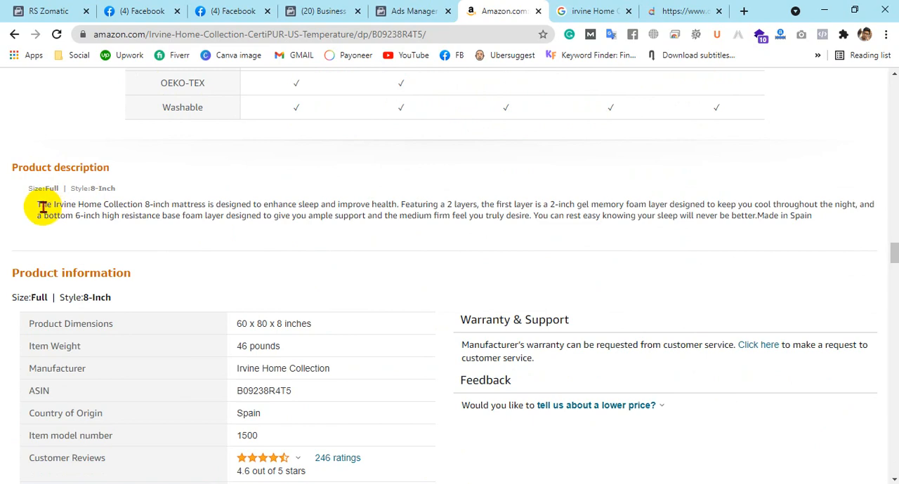
Copy the mattress's product description paragraph from Amazon and enter it as the catalog item's decor style
{"action": "left_click_drag", "start_coordinate": [40, 204], "coordinate": [832, 221]}
{"action": "key", "text": "ctrl+c"}
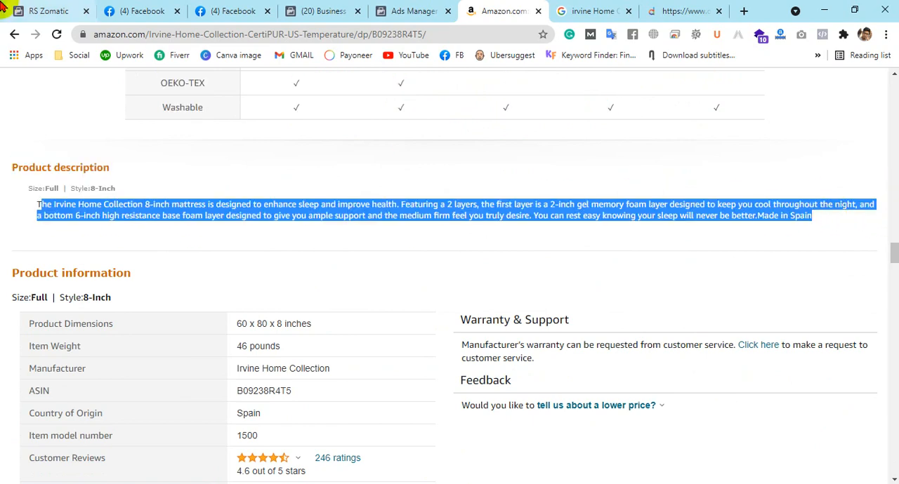
{"action": "left_click", "coordinate": [32, 11]}
{"action": "left_click_drag", "start_coordinate": [155, 242], "coordinate": [528, 241]}
{"action": "left_click", "coordinate": [513, 203]}
{"action": "key", "text": "ctrl+v"}
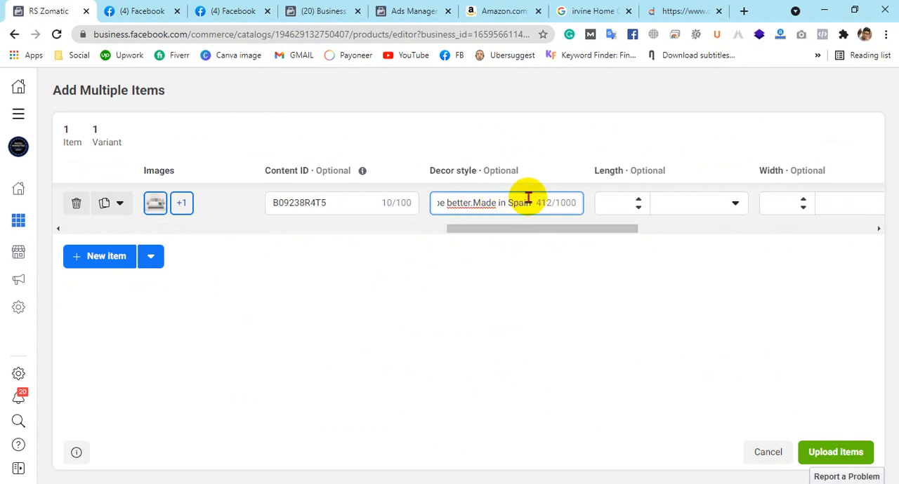
Review the item's brand and content ID entries and select the text in its decor style field
{"action": "key", "text": "shift+Tab"}
{"action": "key", "text": "shift+Tab"}
{"action": "key", "text": "shift+Tab"}
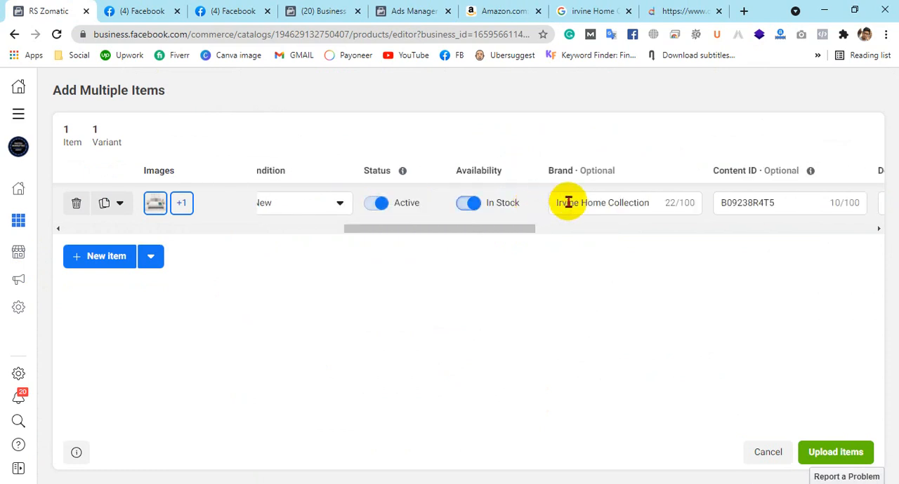
{"action": "left_click_drag", "start_coordinate": [491, 229], "coordinate": [598, 229]}
{"action": "left_click", "coordinate": [501, 202]}
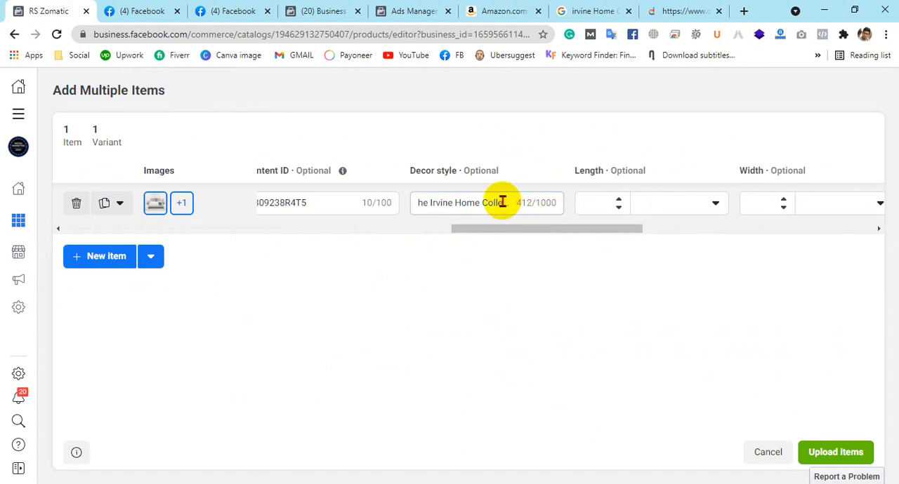
{"action": "key", "text": "shift+Tab"}
{"action": "triple_click", "coordinate": [495, 202]}
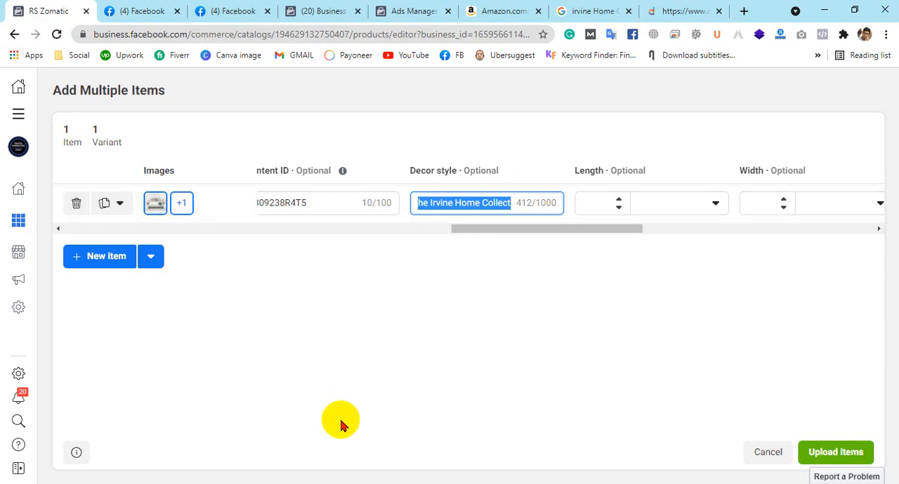
Replace the item's decor style text with the mattress description, using Notepad to add the missing "T" so it begins with "The"
{"action": "key", "text": "BackSpace"}
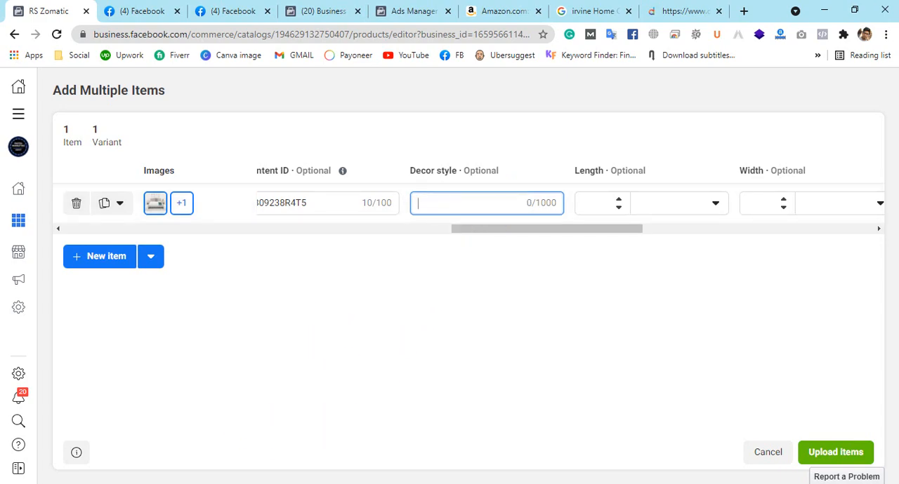
{"action": "key", "text": "alt+Tab"}
{"action": "key", "text": "ctrl+v"}
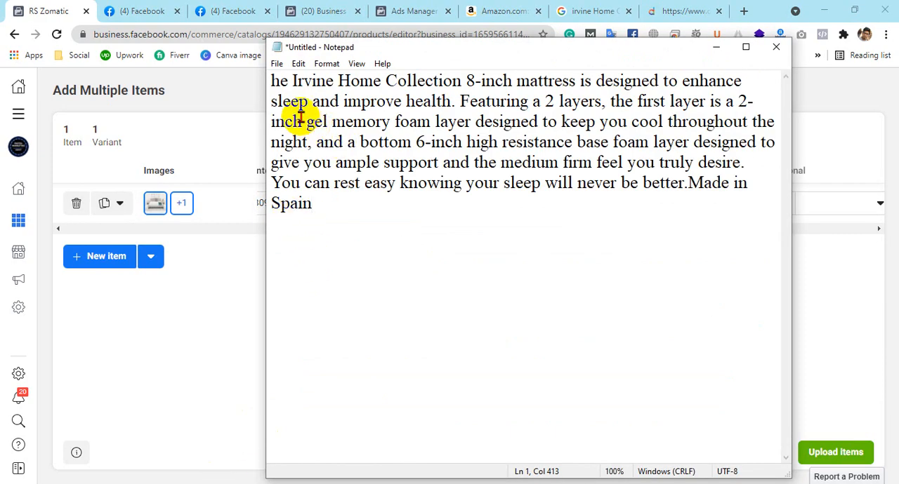
{"action": "left_click", "coordinate": [273, 77]}
{"action": "type", "text": "T"}
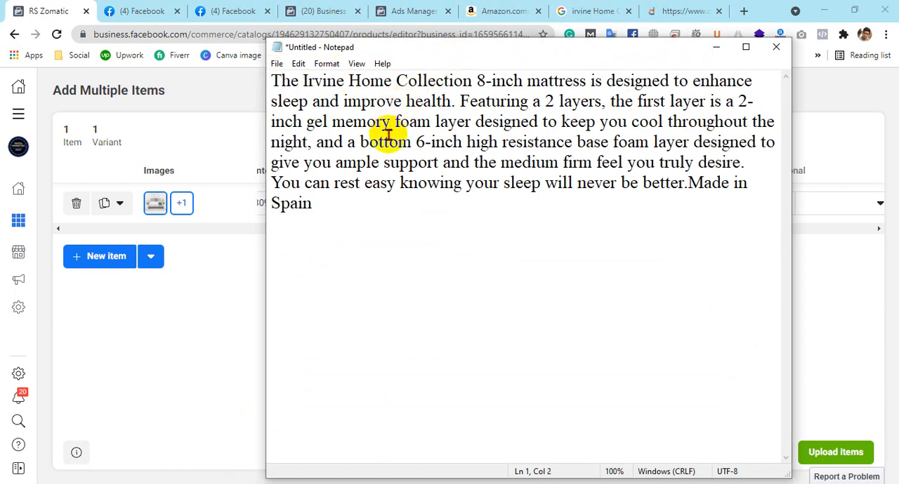
{"action": "key", "text": "ctrl+a"}
{"action": "left_click", "coordinate": [255, 92]}
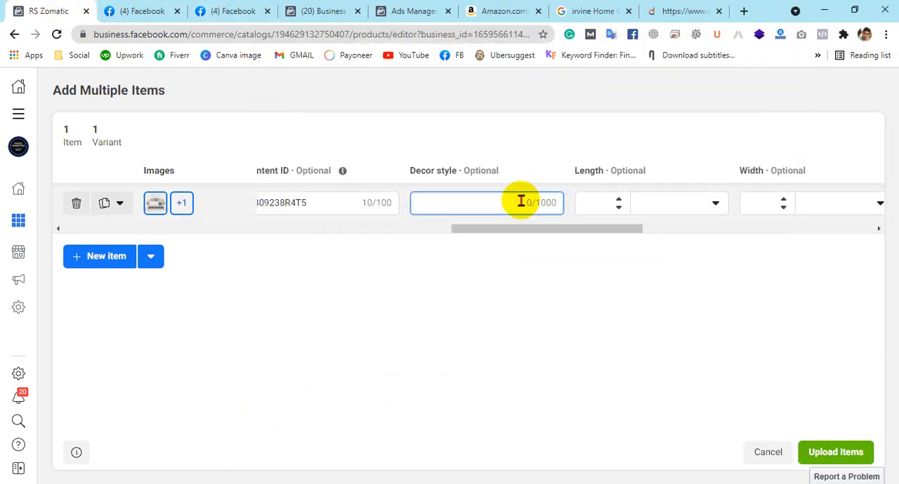
{"action": "key", "text": "ctrl+v"}
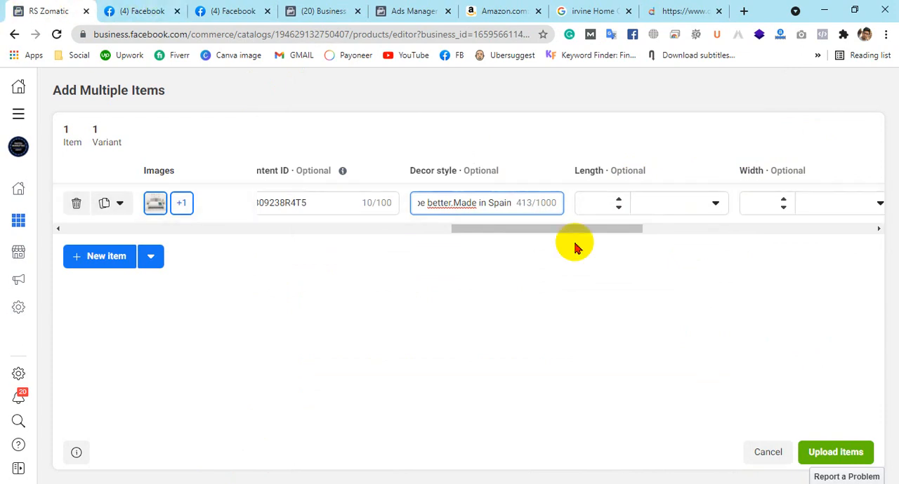
Look up the mattress's product dimensions in the Amazon product information table for the catalog item's size fields
{"action": "left_click_drag", "start_coordinate": [480, 230], "coordinate": [512, 243]}
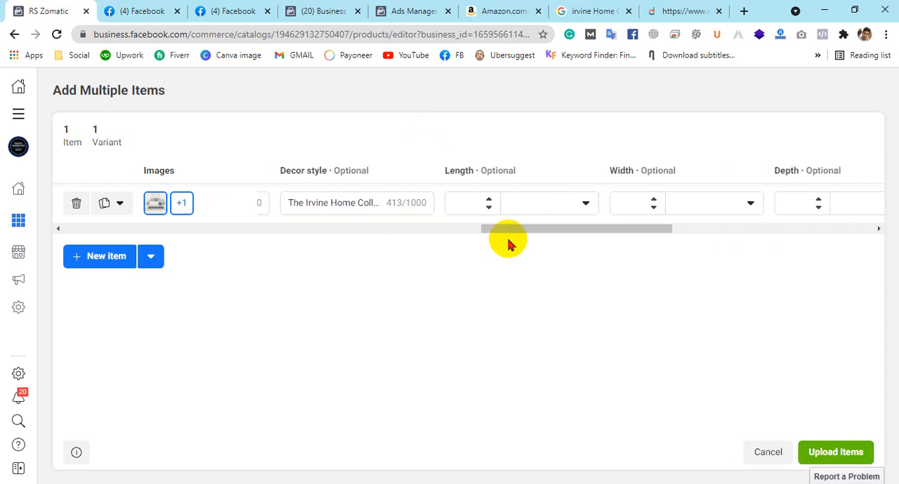
{"action": "left_click", "coordinate": [487, 7]}
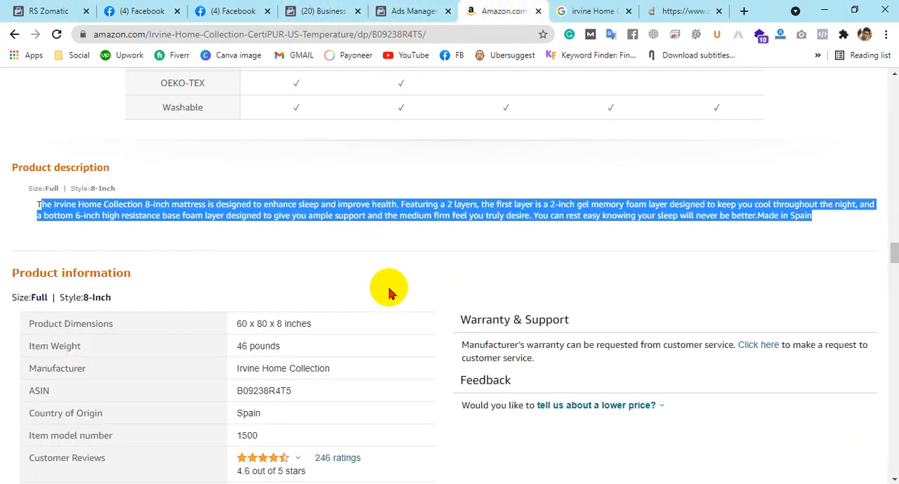
{"action": "scroll", "coordinate": [346, 286], "scroll_direction": "down", "scroll_amount": 2}
{"action": "scroll", "coordinate": [176, 250], "scroll_direction": "down", "scroll_amount": 1}
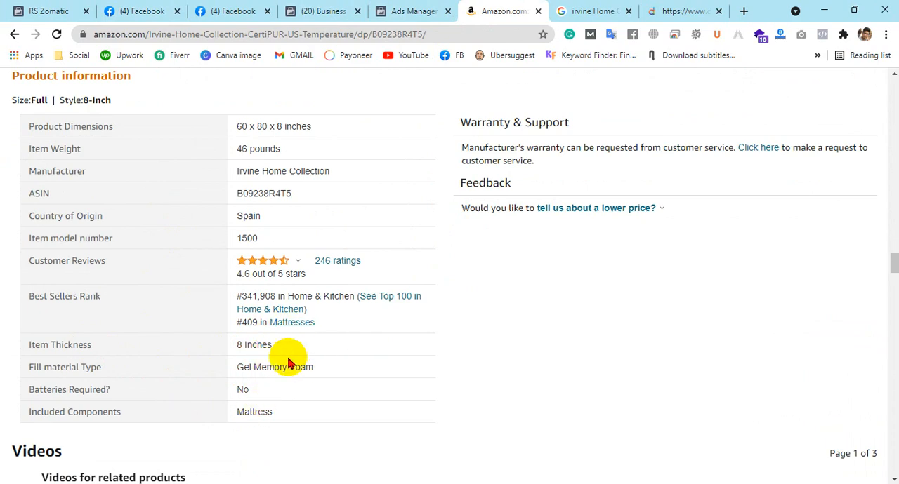
{"action": "scroll", "coordinate": [486, 254], "scroll_direction": "up", "scroll_amount": 1}
{"action": "scroll", "coordinate": [486, 254], "scroll_direction": "up", "scroll_amount": 2}
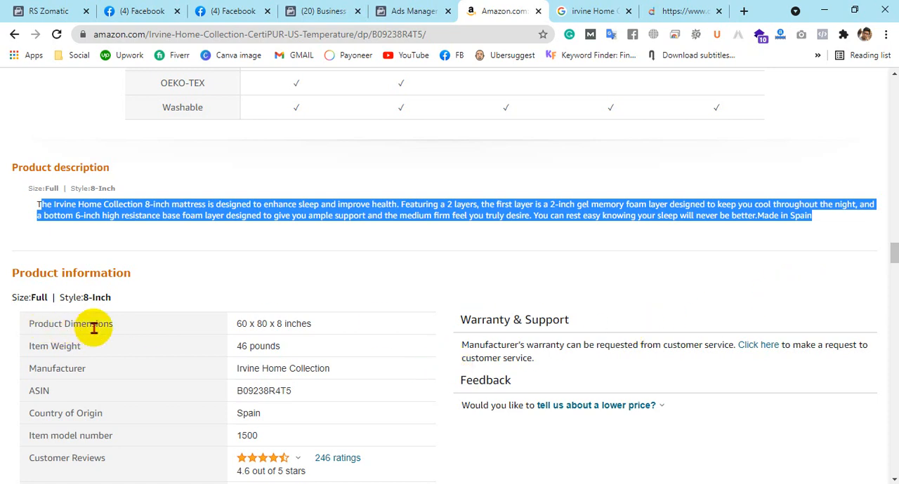
{"action": "left_click_drag", "start_coordinate": [237, 326], "coordinate": [323, 331]}
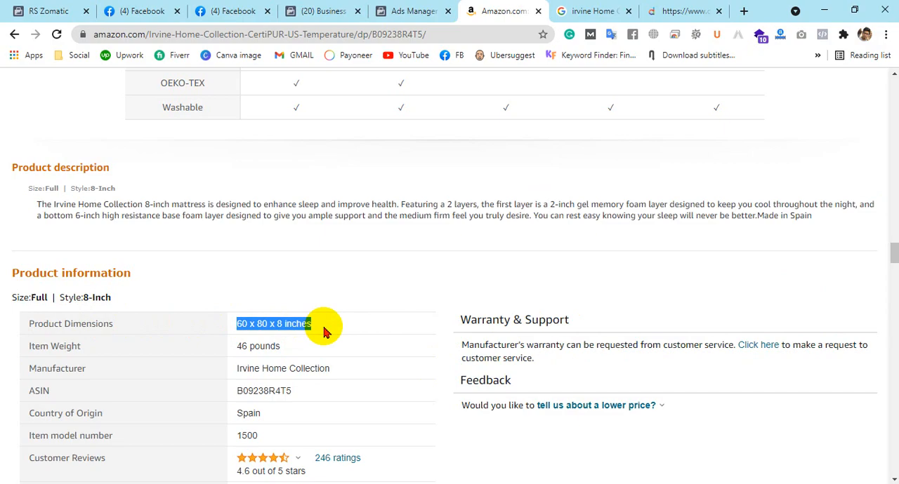
Check the size stated in the mattress's title on the Amazon page
{"action": "scroll", "coordinate": [709, 372], "scroll_direction": "up", "scroll_amount": 5}
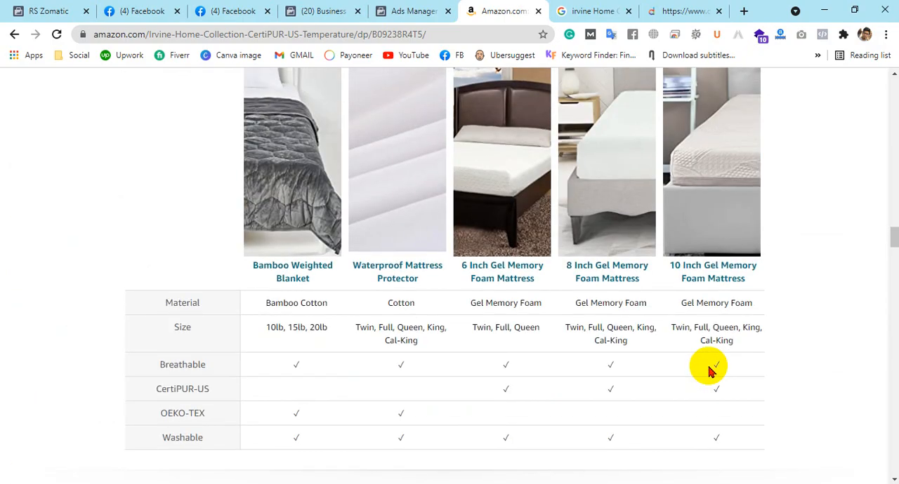
{"action": "scroll", "coordinate": [706, 365], "scroll_direction": "up", "scroll_amount": 20}
{"action": "scroll", "coordinate": [703, 355], "scroll_direction": "up", "scroll_amount": 5}
{"action": "scroll", "coordinate": [702, 355], "scroll_direction": "up", "scroll_amount": 7}
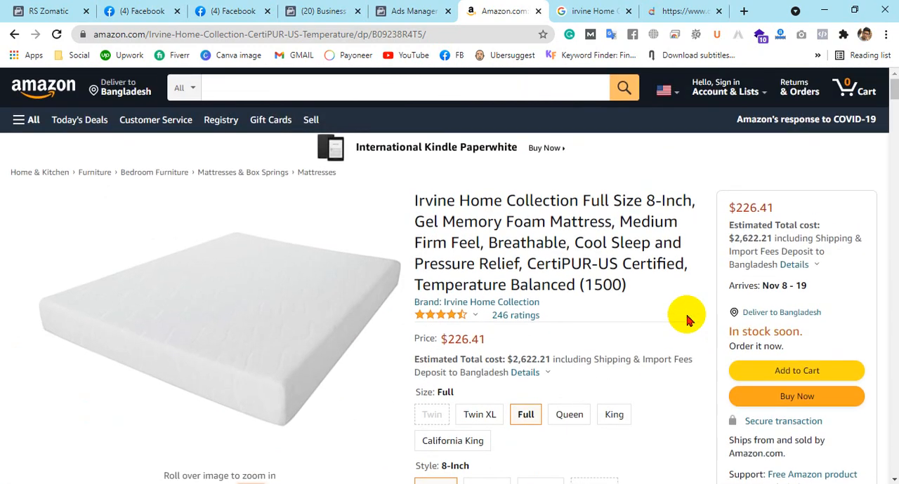
{"action": "left_click_drag", "start_coordinate": [648, 200], "coordinate": [695, 201]}
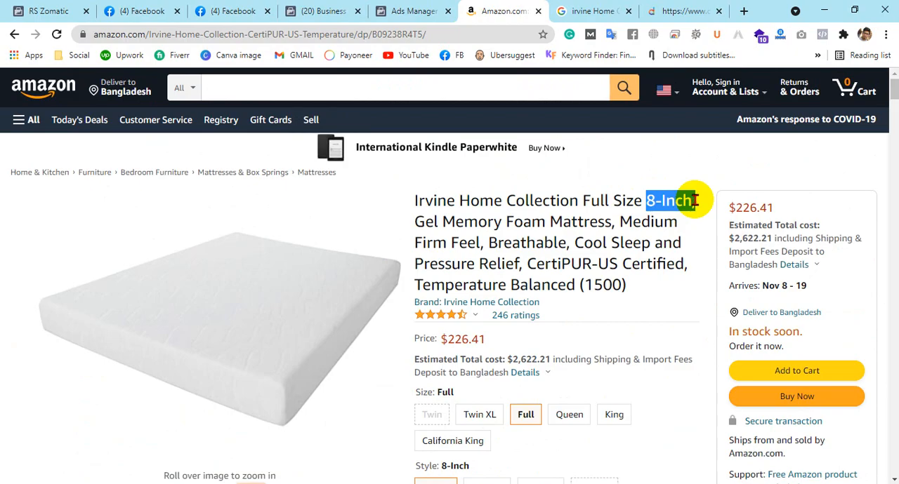
Compare the individual figures in the Amazon product dimensions to determine the mattress's width and length
{"action": "scroll", "coordinate": [671, 224], "scroll_direction": "down", "scroll_amount": 20}
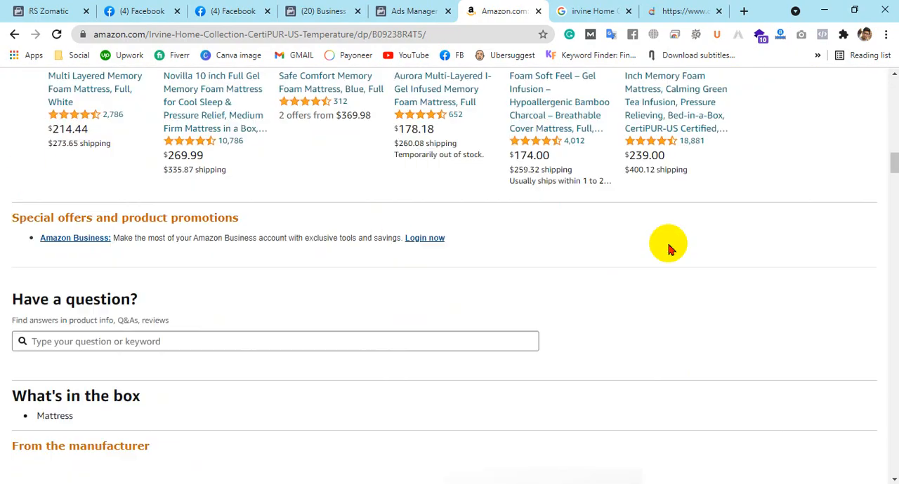
{"action": "scroll", "coordinate": [668, 249], "scroll_direction": "down", "scroll_amount": 20}
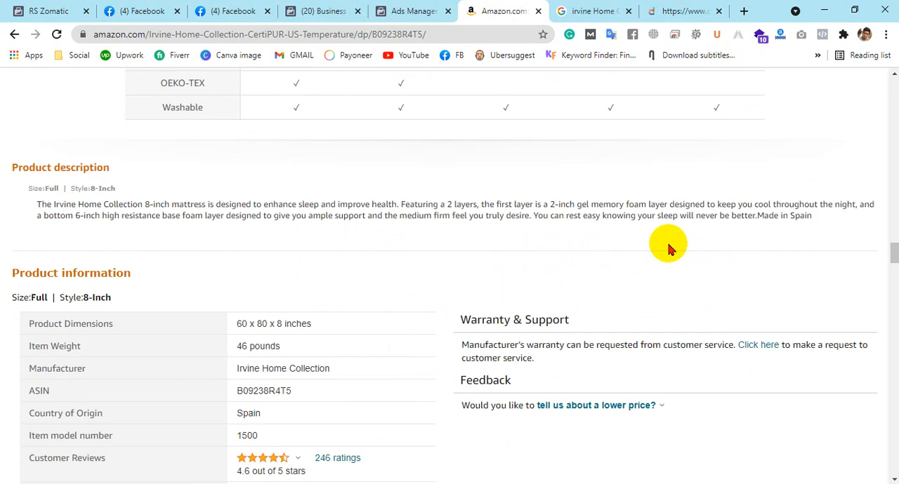
{"action": "scroll", "coordinate": [668, 246], "scroll_direction": "down", "scroll_amount": 3}
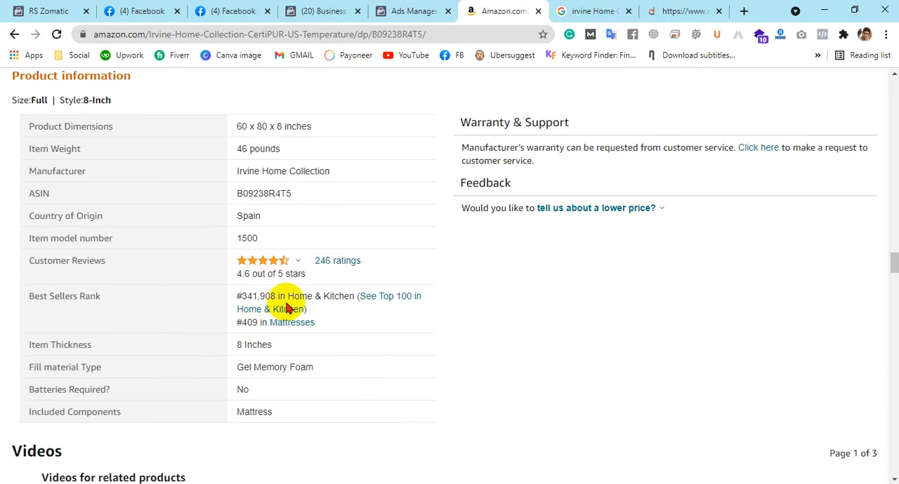
{"action": "scroll", "coordinate": [147, 258], "scroll_direction": "up", "scroll_amount": 2}
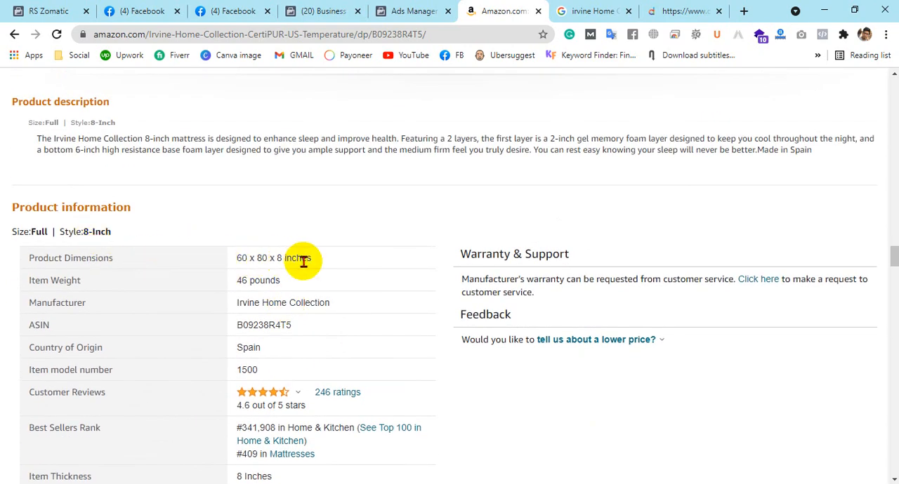
{"action": "left_click_drag", "start_coordinate": [250, 257], "coordinate": [229, 258]}
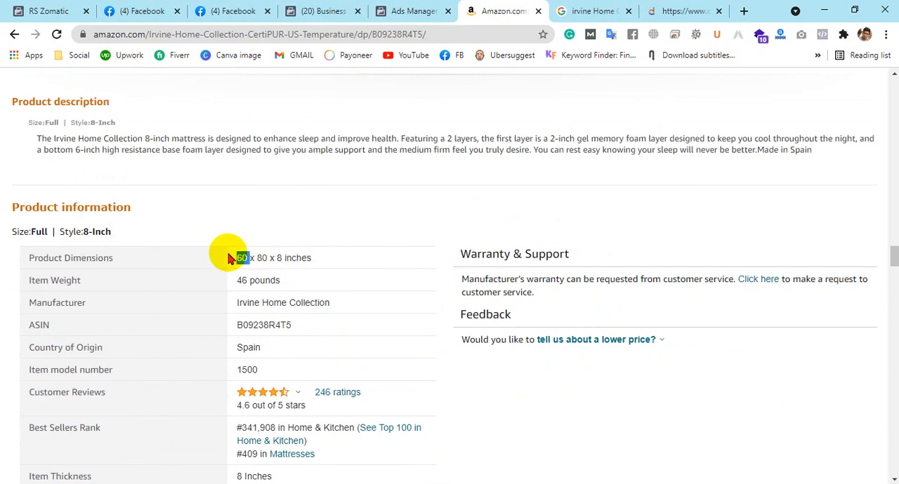
{"action": "left_click_drag", "start_coordinate": [256, 260], "coordinate": [268, 261]}
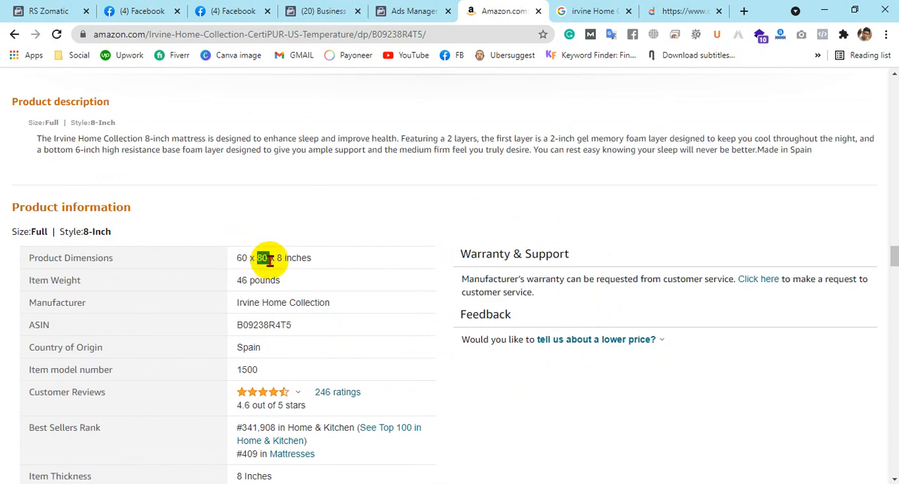
{"action": "left_click_drag", "start_coordinate": [270, 260], "coordinate": [259, 259]}
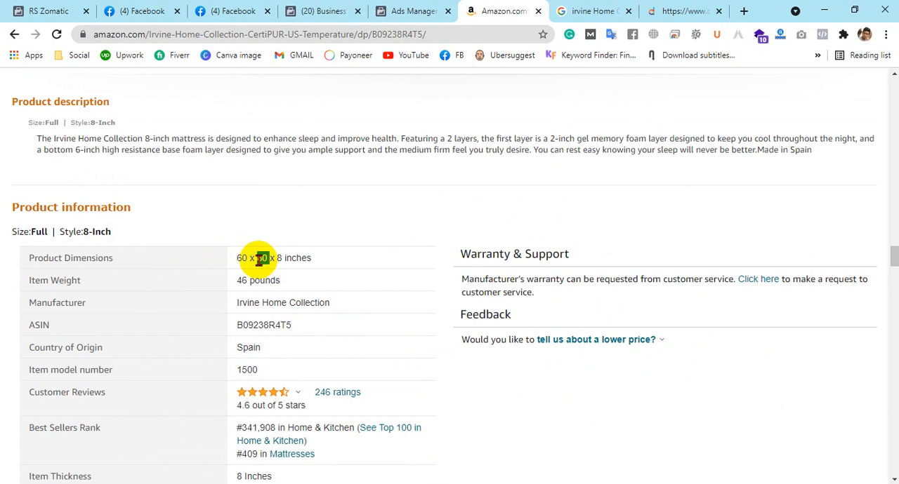
Set the catalog item's length to 80 inches and its width to 60 inches
{"action": "left_click", "coordinate": [34, 8]}
{"action": "left_click", "coordinate": [537, 205]}
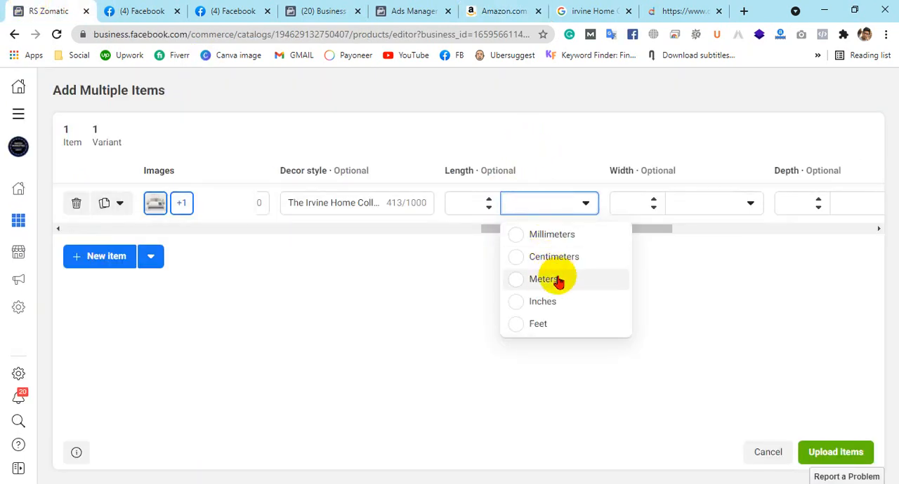
{"action": "left_click", "coordinate": [545, 304]}
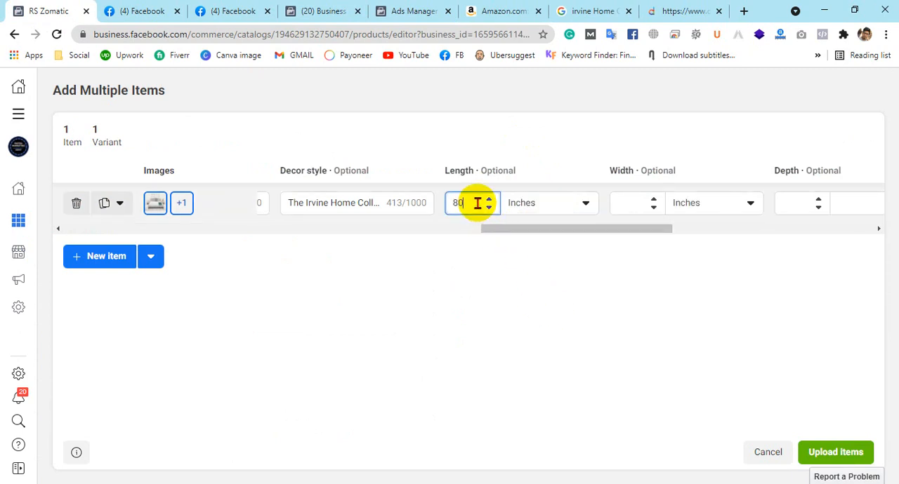
{"action": "left_click", "coordinate": [640, 207]}
{"action": "left_click", "coordinate": [709, 204]}
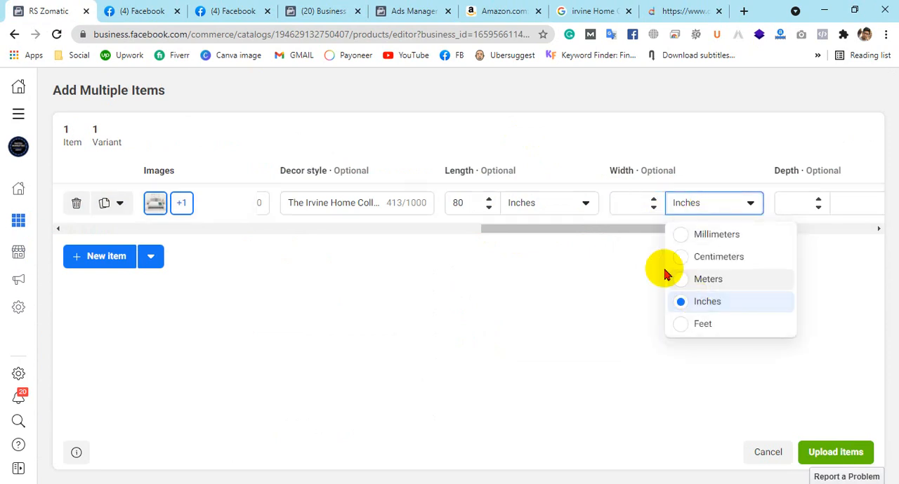
{"action": "left_click", "coordinate": [631, 201]}
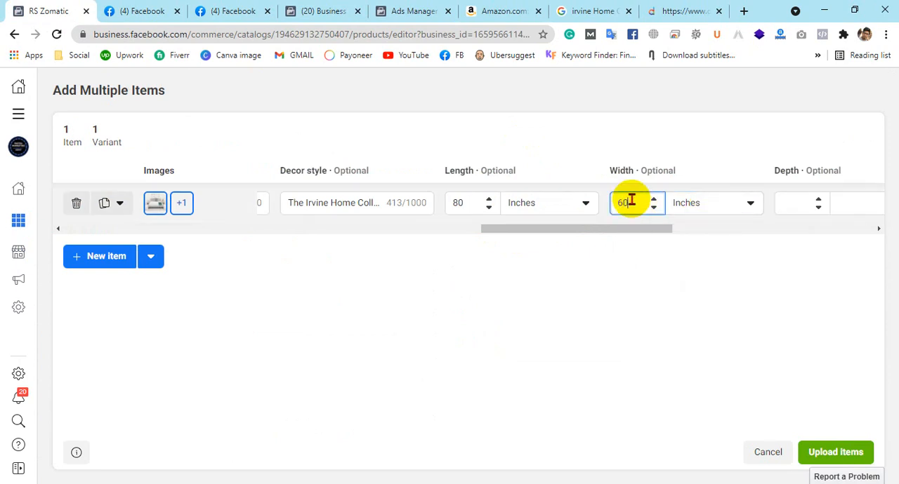
{"action": "type", "text": "60"}
Set the catalog item's depth to 8 inches and its height to 8 inches
{"action": "left_click", "coordinate": [801, 205]}
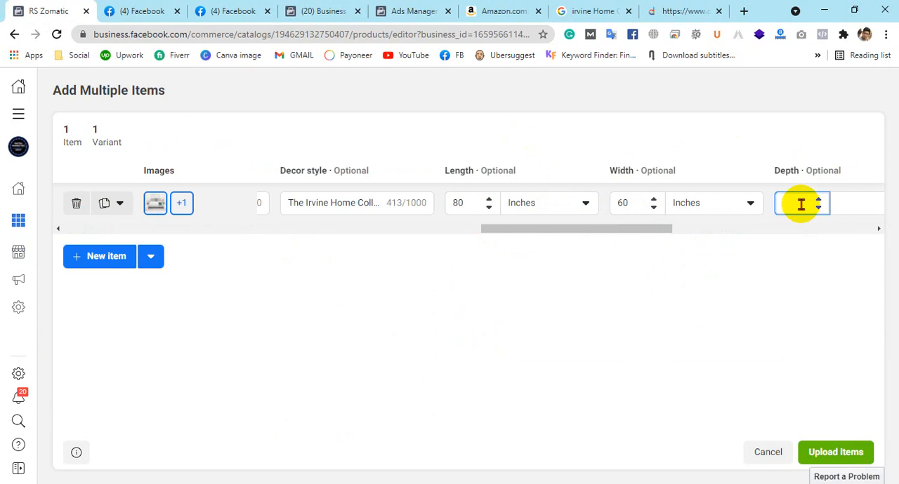
{"action": "type", "text": "8"}
{"action": "left_click_drag", "start_coordinate": [507, 231], "coordinate": [567, 237]}
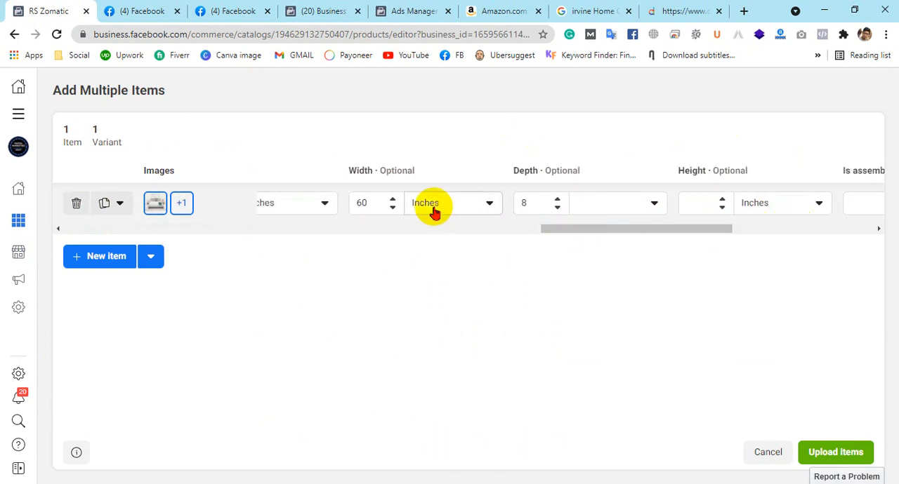
{"action": "left_click", "coordinate": [608, 204]}
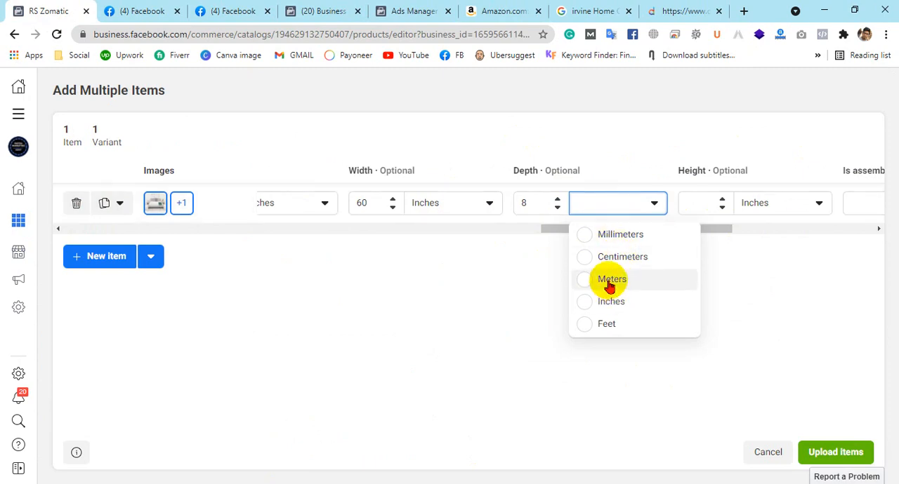
{"action": "left_click", "coordinate": [504, 10]}
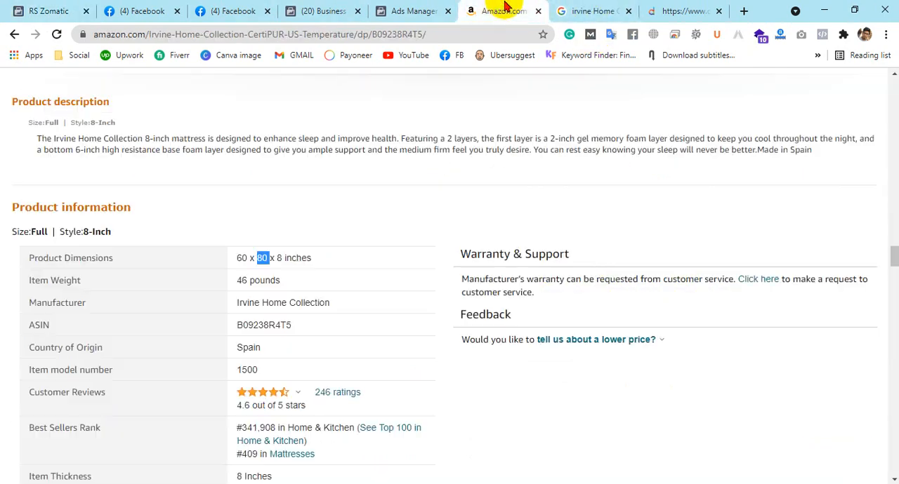
{"action": "left_click", "coordinate": [49, 11]}
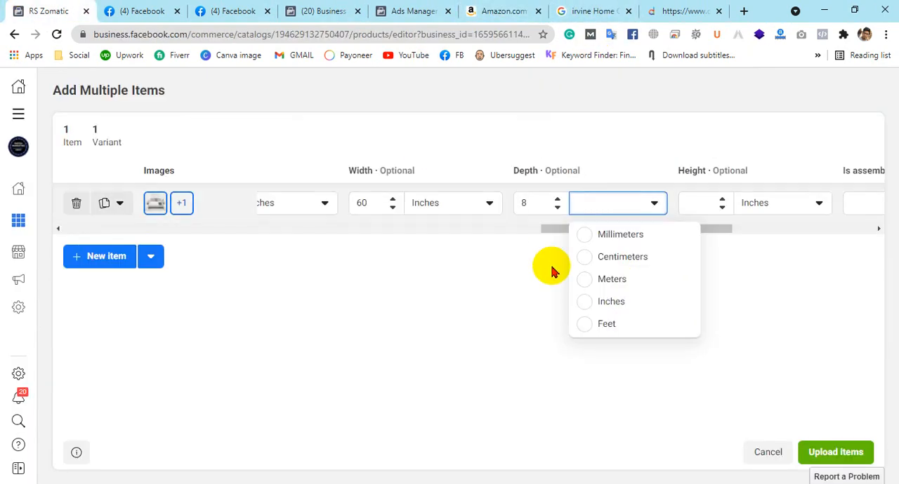
{"action": "left_click", "coordinate": [600, 302]}
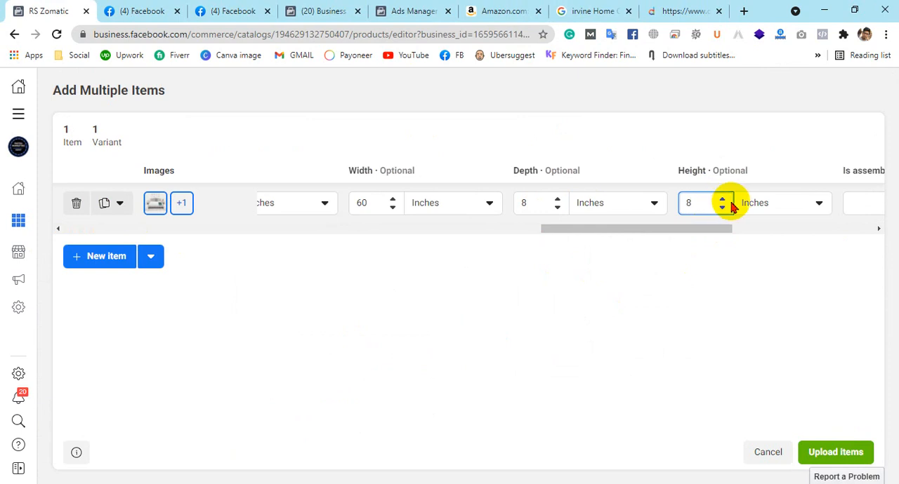
Check the mattress's product information on the Amazon page and set the catalog item's color to White
{"action": "left_click_drag", "start_coordinate": [656, 226], "coordinate": [724, 230]}
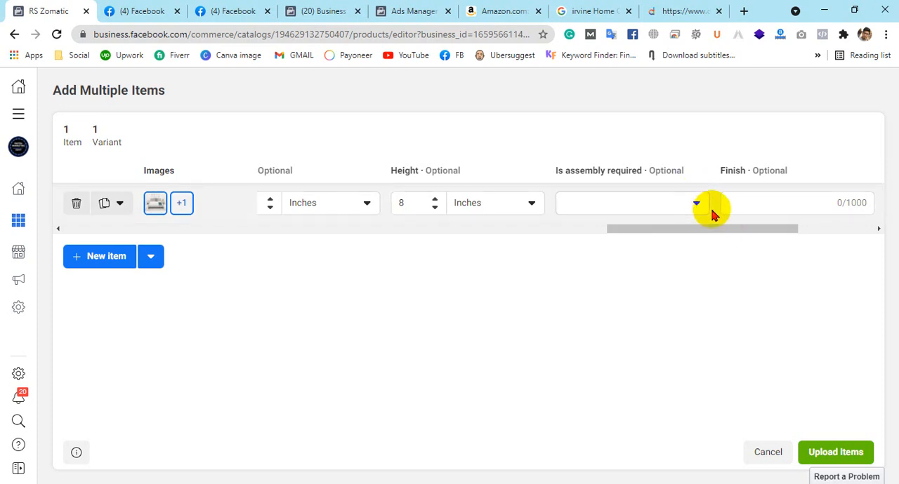
{"action": "left_click_drag", "start_coordinate": [714, 228], "coordinate": [746, 232]}
{"action": "left_click", "coordinate": [707, 205]}
{"action": "left_click", "coordinate": [726, 201]}
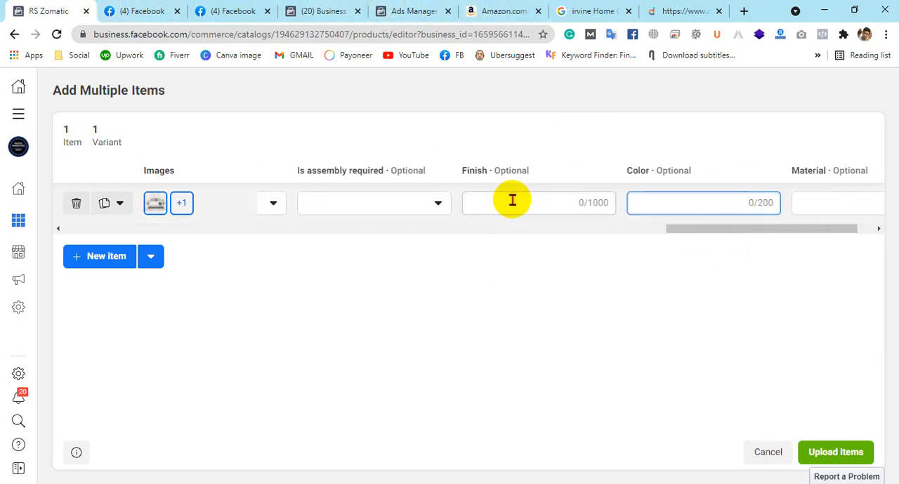
{"action": "left_click", "coordinate": [504, 10]}
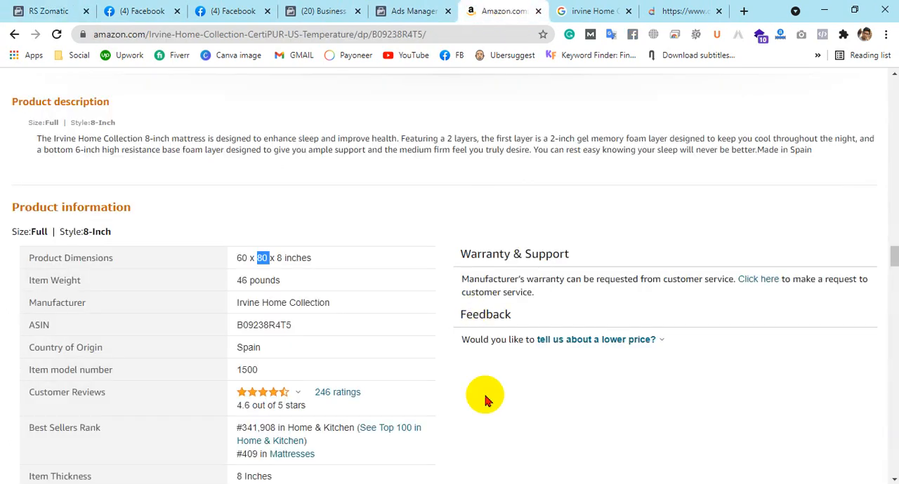
{"action": "scroll", "coordinate": [344, 347], "scroll_direction": "down", "scroll_amount": 1}
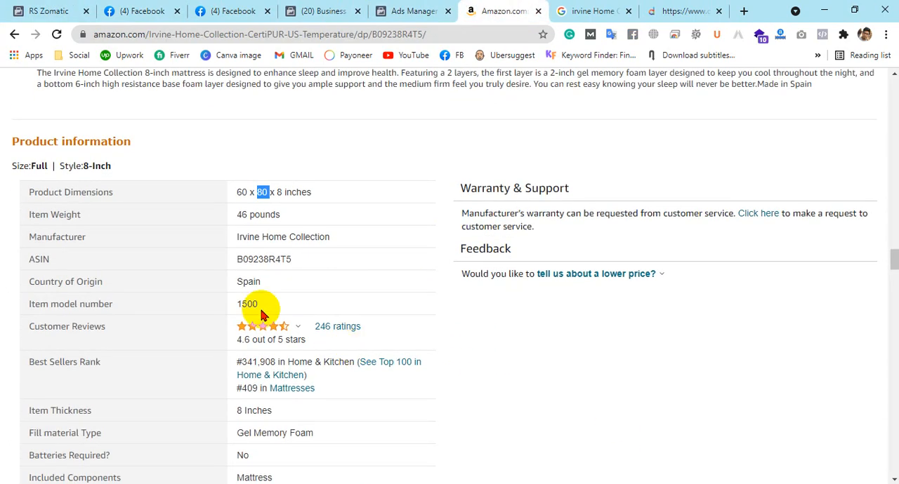
{"action": "scroll", "coordinate": [274, 289], "scroll_direction": "down", "scroll_amount": 1}
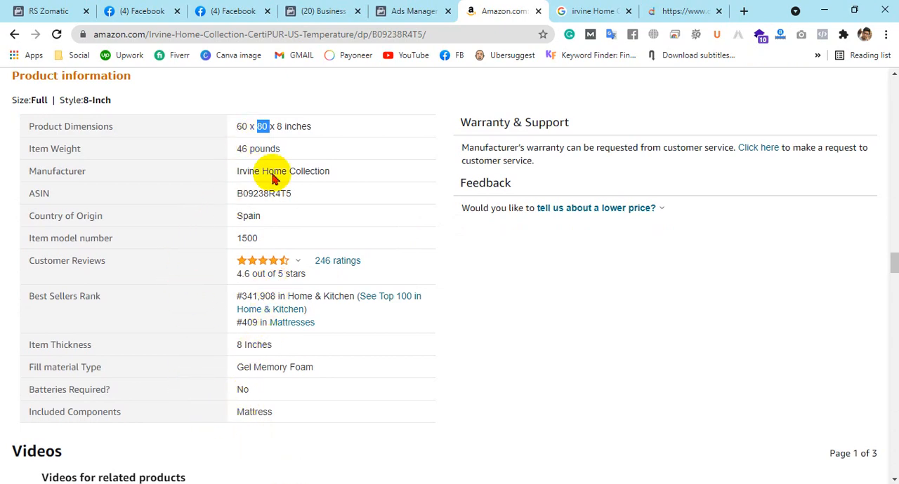
{"action": "left_click", "coordinate": [28, 10]}
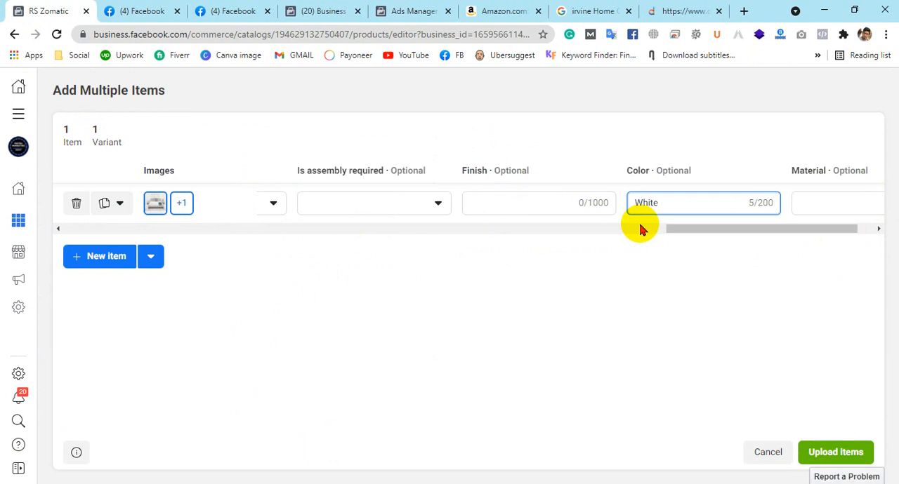
{"action": "left_click", "coordinate": [618, 389]}
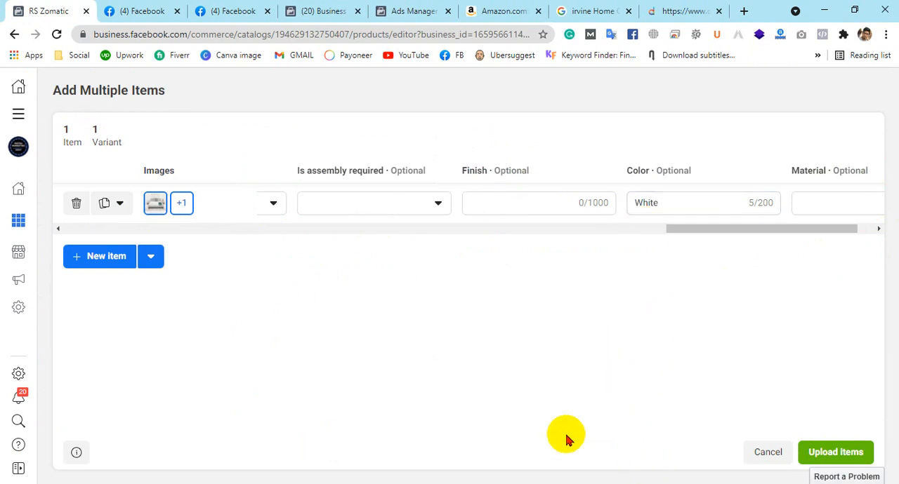
Copy the fill material type Gel Memory Foam from the Amazon page into the catalog item's material and upload the item
{"action": "left_click_drag", "start_coordinate": [738, 233], "coordinate": [776, 231]}
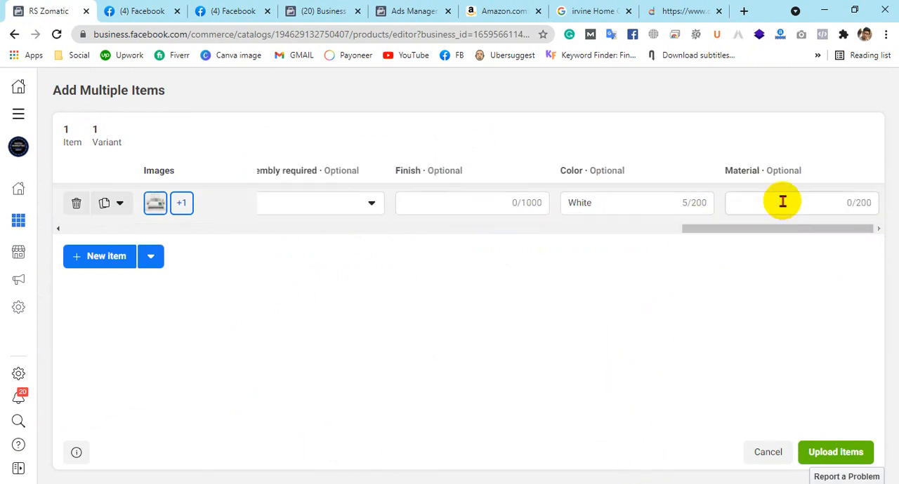
{"action": "left_click", "coordinate": [778, 202]}
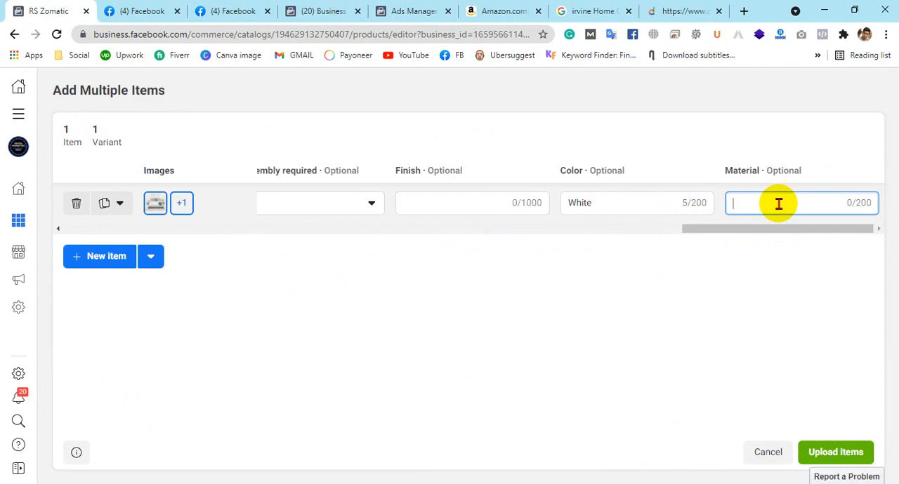
{"action": "left_click", "coordinate": [504, 10]}
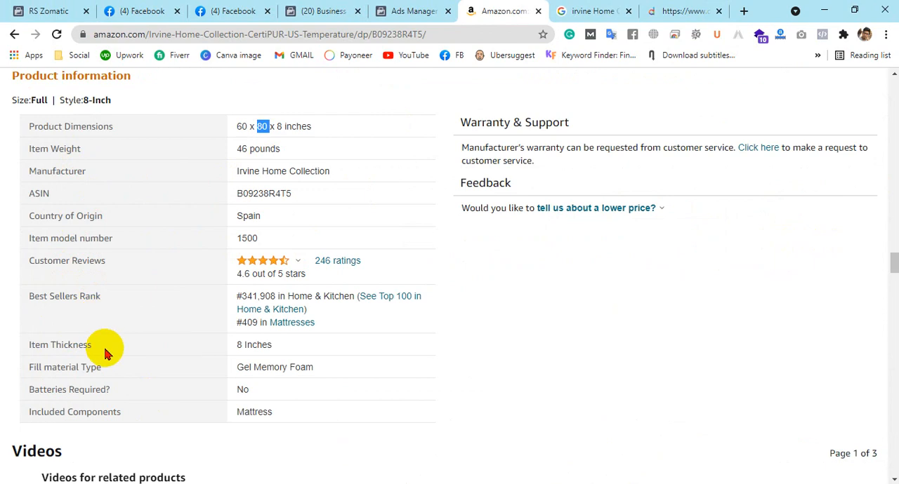
{"action": "left_click_drag", "start_coordinate": [235, 366], "coordinate": [324, 373]}
{"action": "key", "text": "ctrl+c"}
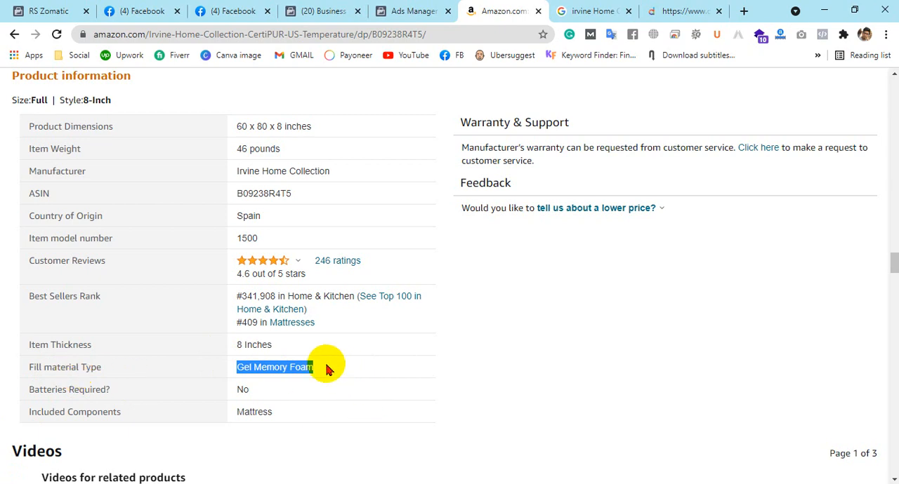
{"action": "left_click", "coordinate": [62, 7]}
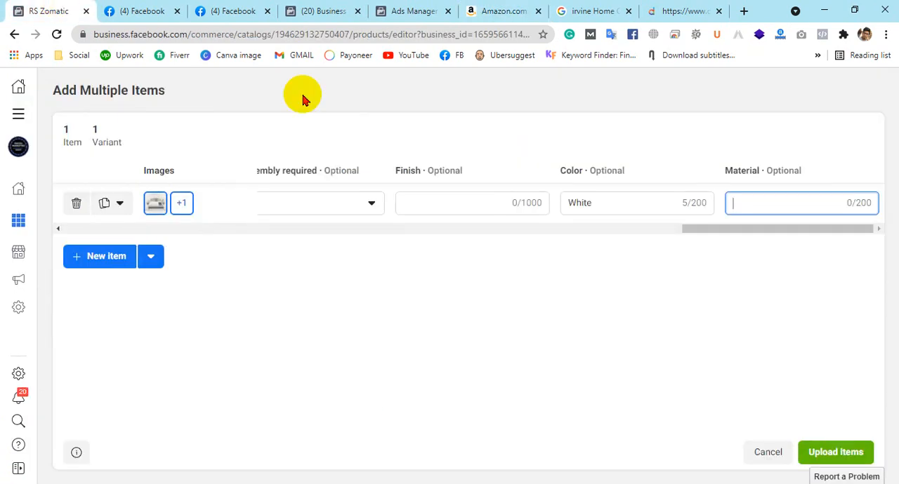
{"action": "key", "text": "ctrl+v"}
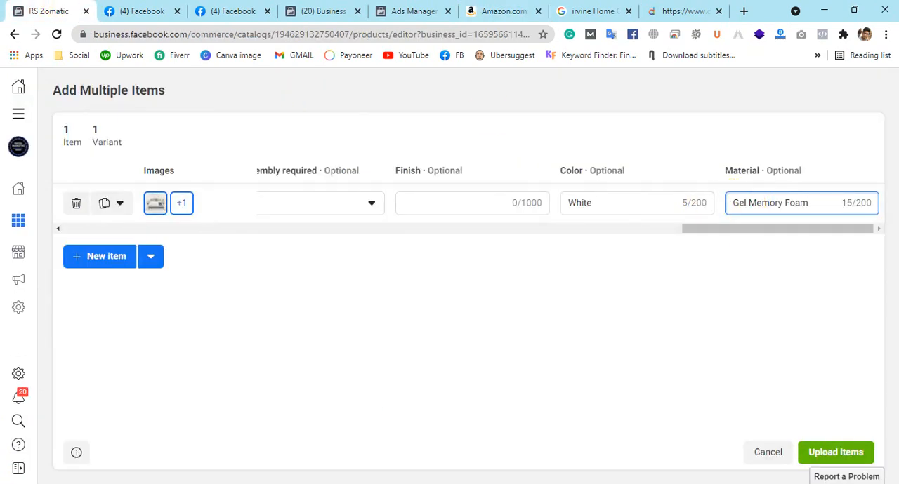
{"action": "mouse_move", "coordinate": [2, 89]}
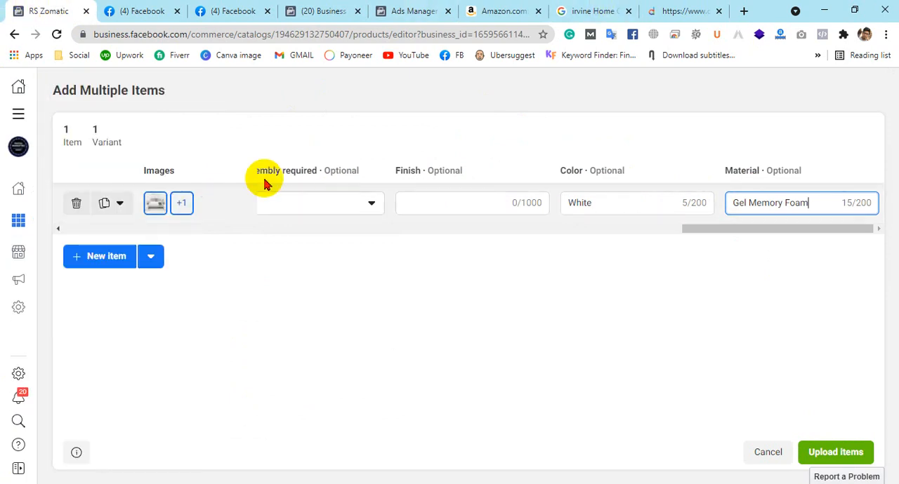
{"action": "left_click", "coordinate": [830, 457]}
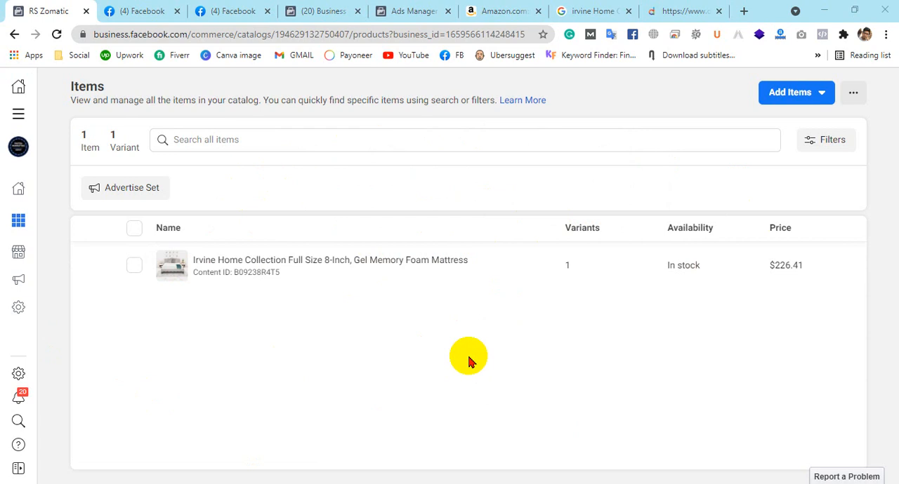
View the available methods for adding multiple items to the catalog and return to the item list
{"action": "left_click", "coordinate": [800, 93]}
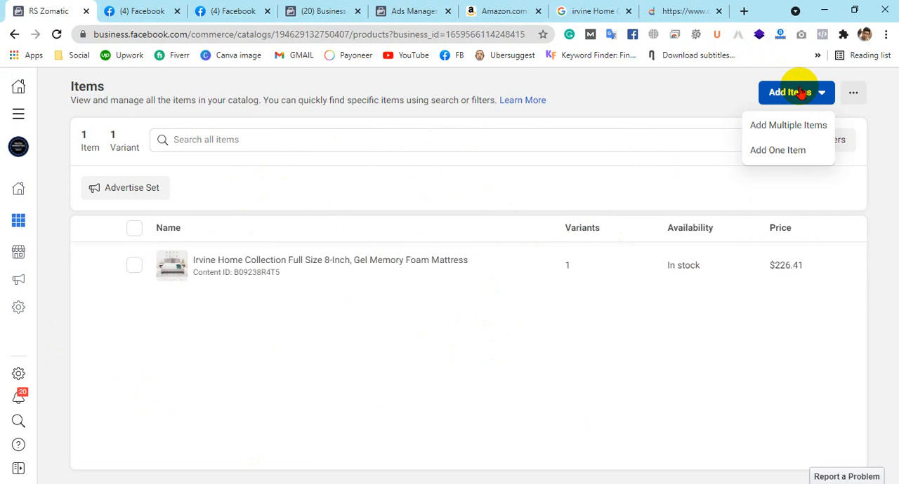
{"action": "left_click", "coordinate": [792, 133]}
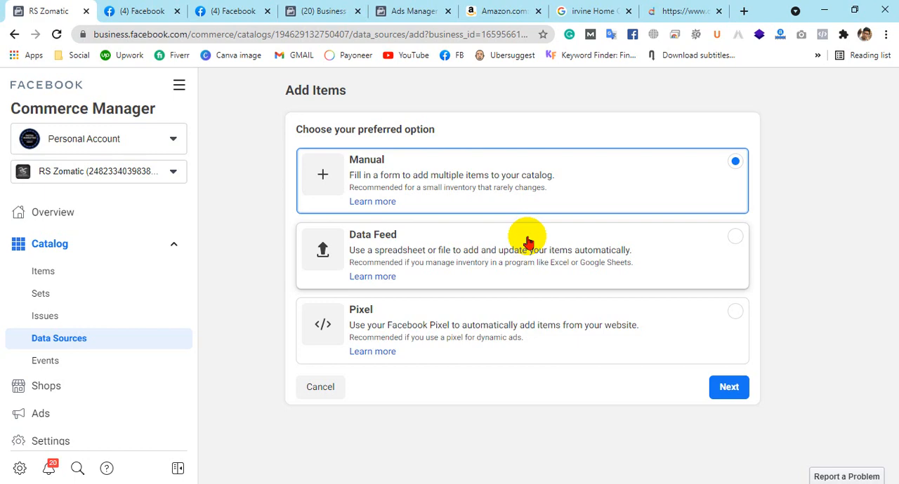
{"action": "left_click", "coordinate": [14, 34]}
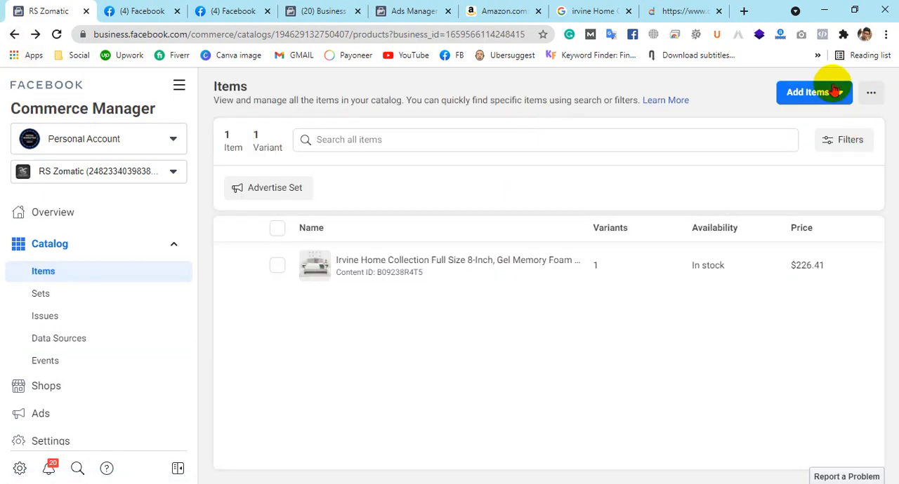
Open the form for adding one item and review its basic fields from main image through category
{"action": "left_click", "coordinate": [834, 93]}
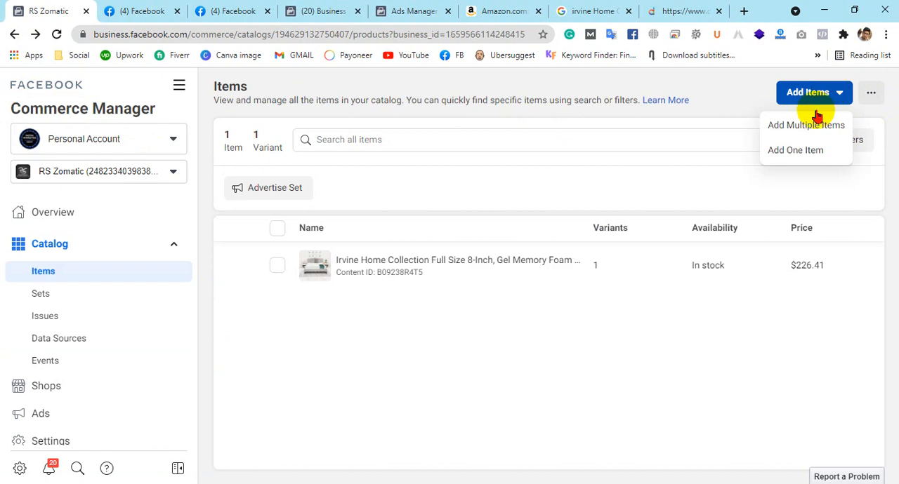
{"action": "left_click", "coordinate": [794, 149]}
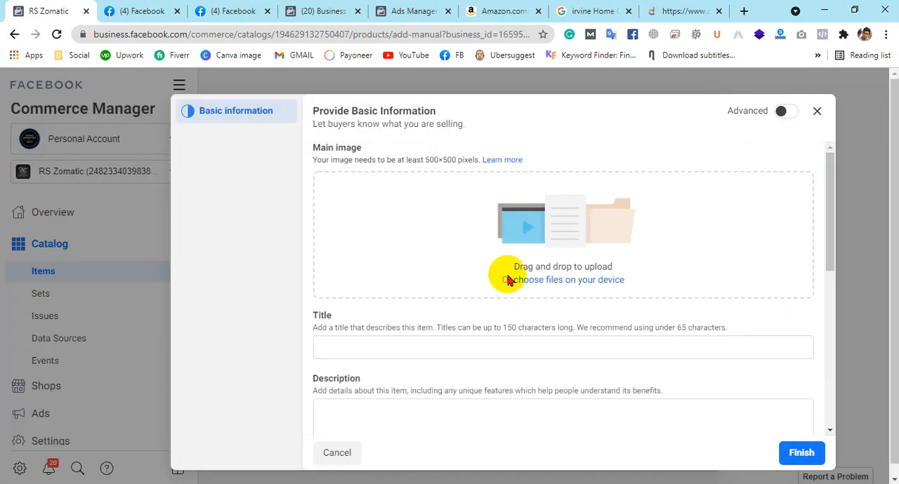
{"action": "scroll", "coordinate": [475, 301], "scroll_direction": "down", "scroll_amount": 1}
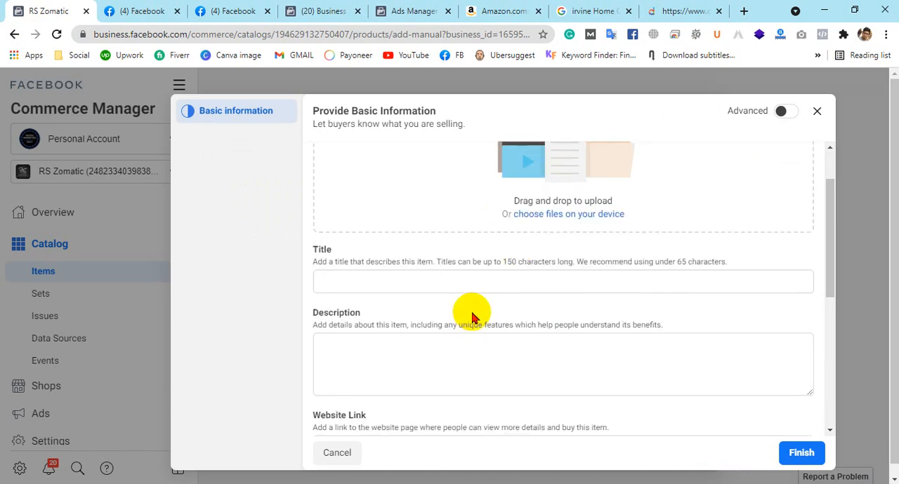
{"action": "scroll", "coordinate": [465, 264], "scroll_direction": "down", "scroll_amount": 1}
{"action": "scroll", "coordinate": [442, 280], "scroll_direction": "down", "scroll_amount": 2}
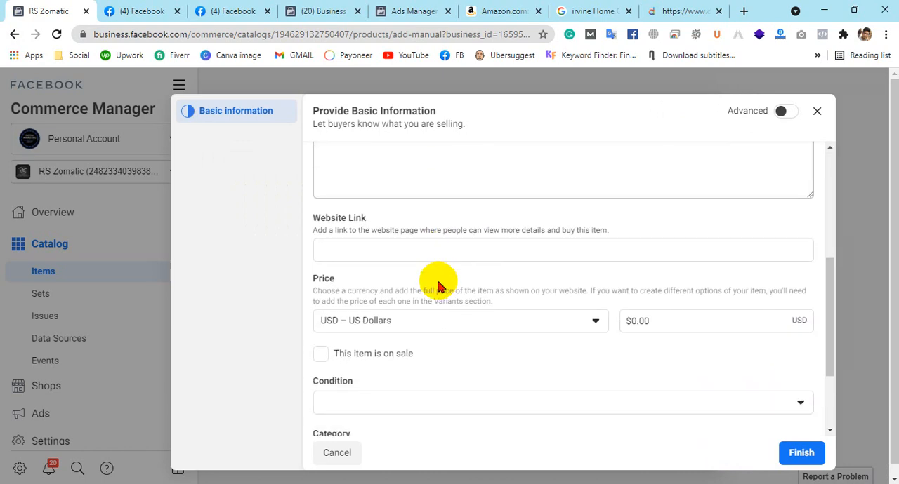
{"action": "scroll", "coordinate": [425, 255], "scroll_direction": "down", "scroll_amount": 1}
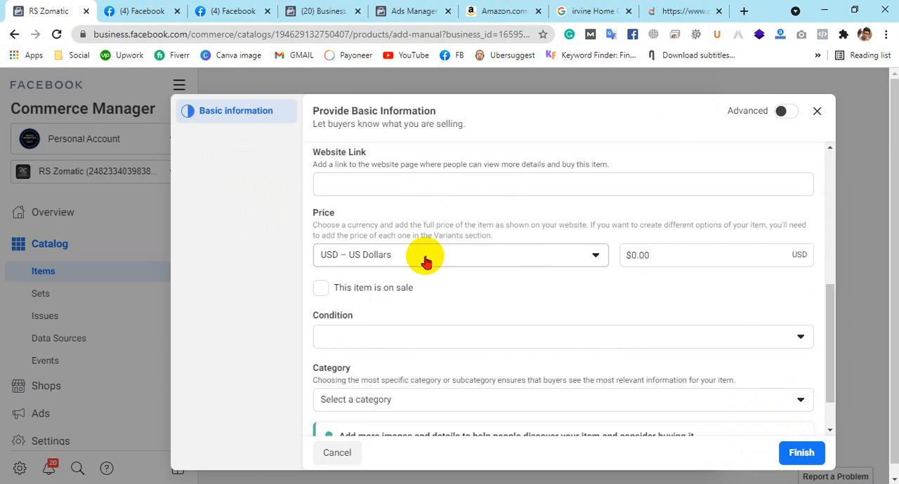
{"action": "scroll", "coordinate": [426, 262], "scroll_direction": "down", "scroll_amount": 1}
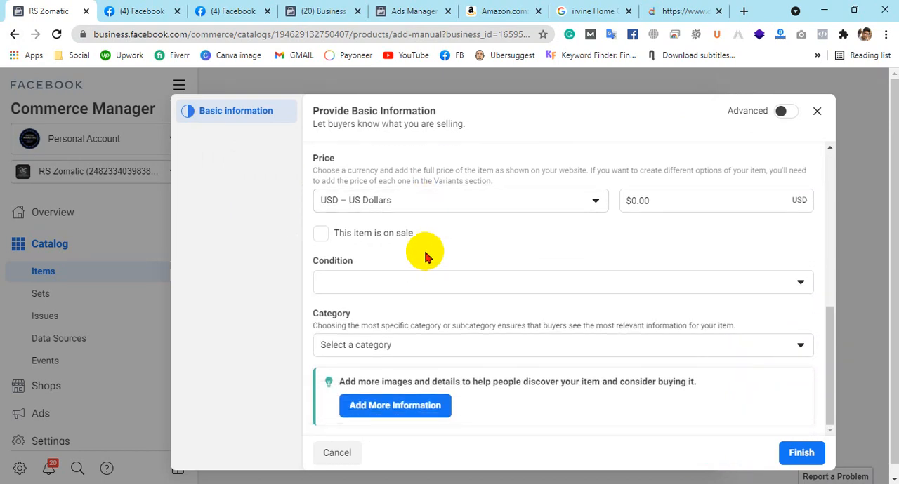
{"action": "scroll", "coordinate": [425, 257], "scroll_direction": "up", "scroll_amount": 1}
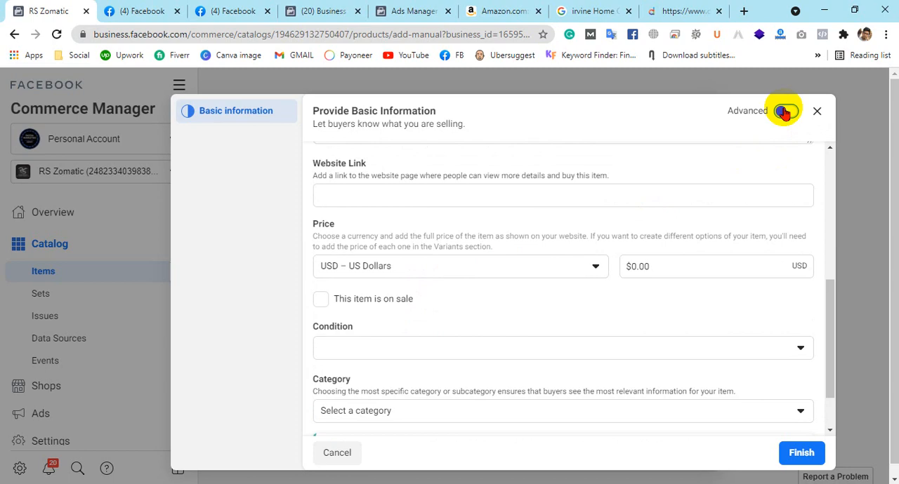
Examine the advanced item form's sale price, brand, content ID and category fields with the item marked on sale, and quit adding it
{"action": "scroll", "coordinate": [424, 172], "scroll_direction": "down", "scroll_amount": 2}
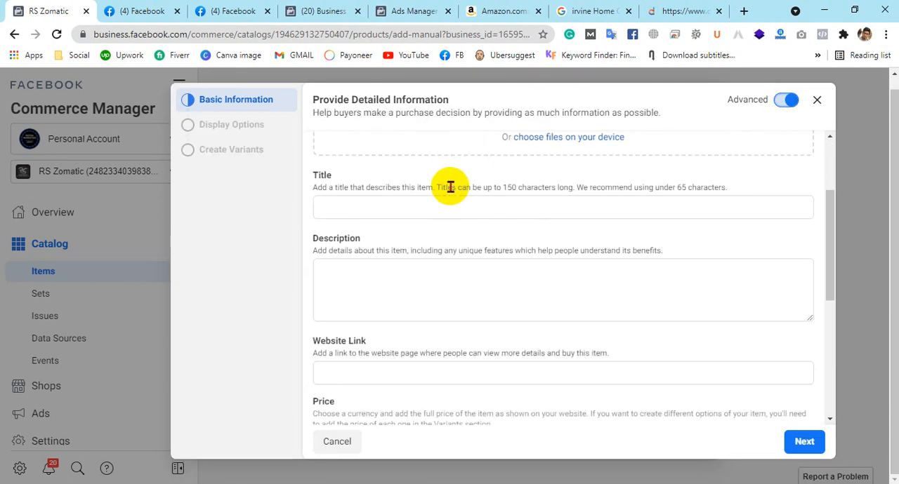
{"action": "scroll", "coordinate": [450, 187], "scroll_direction": "down", "scroll_amount": 5}
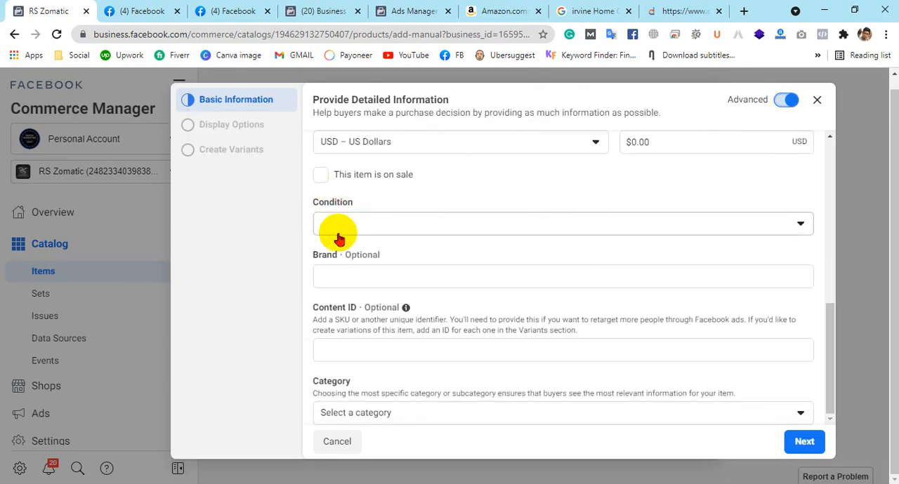
{"action": "left_click", "coordinate": [321, 176]}
{"action": "scroll", "coordinate": [513, 169], "scroll_direction": "down", "scroll_amount": 1}
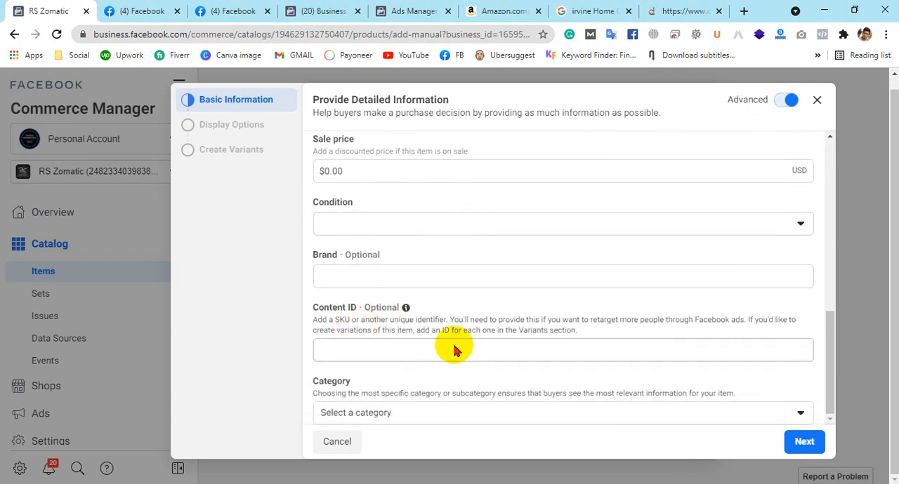
{"action": "left_click_drag", "start_coordinate": [336, 321], "coordinate": [439, 321]}
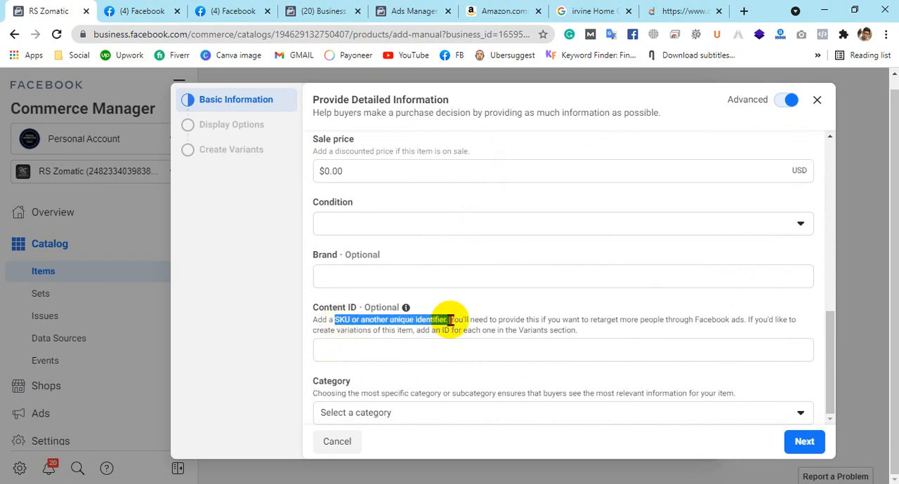
{"action": "left_click", "coordinate": [449, 320]}
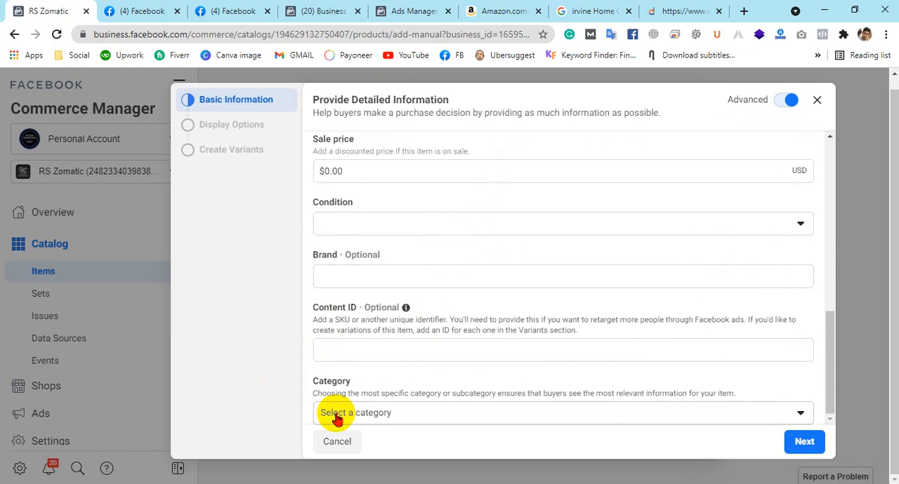
{"action": "scroll", "coordinate": [351, 372], "scroll_direction": "up", "scroll_amount": 10}
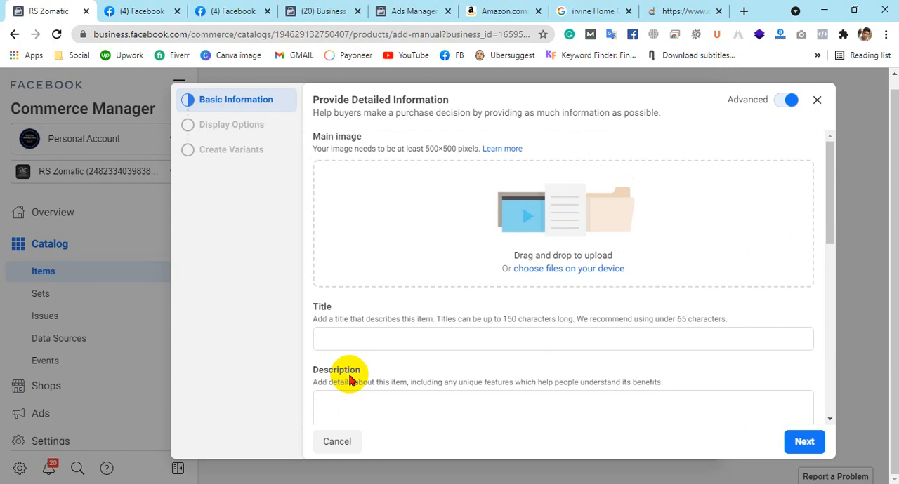
{"action": "left_click", "coordinate": [816, 100]}
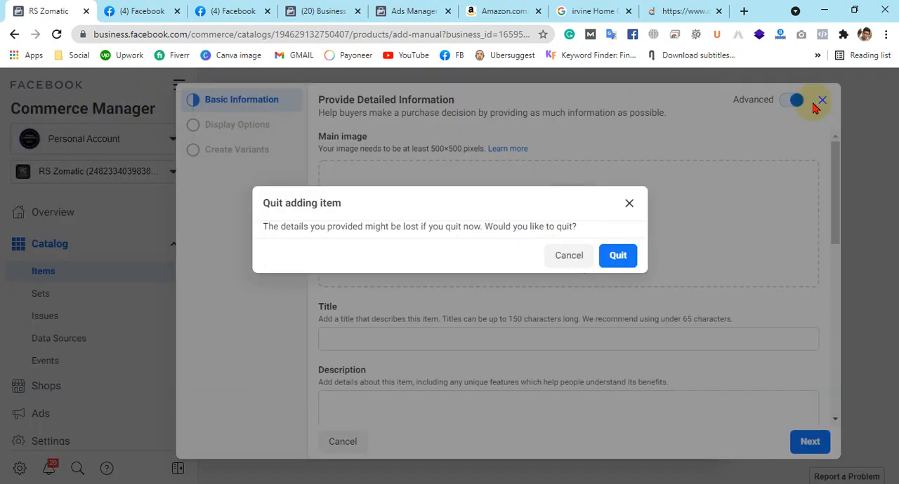
{"action": "left_click", "coordinate": [613, 257]}
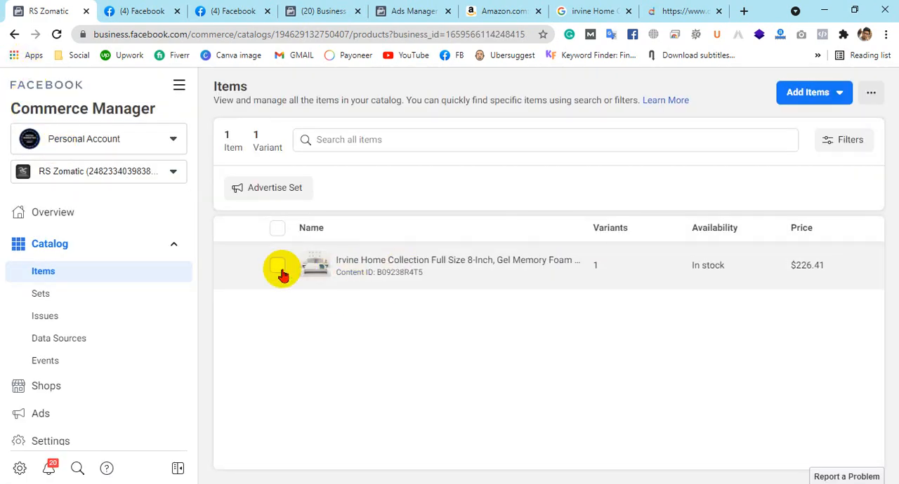
Select the mattress in the item list to view its available actions and show the item filters
{"action": "left_click", "coordinate": [278, 269]}
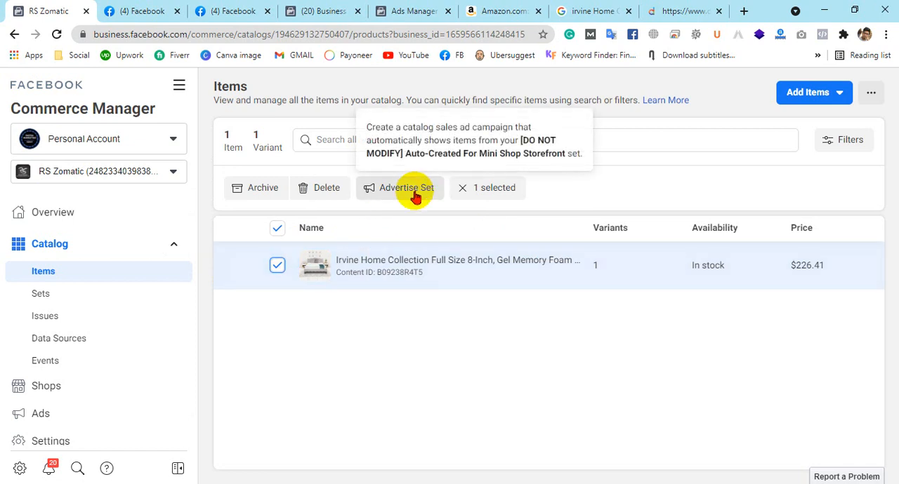
{"action": "left_click", "coordinate": [850, 141]}
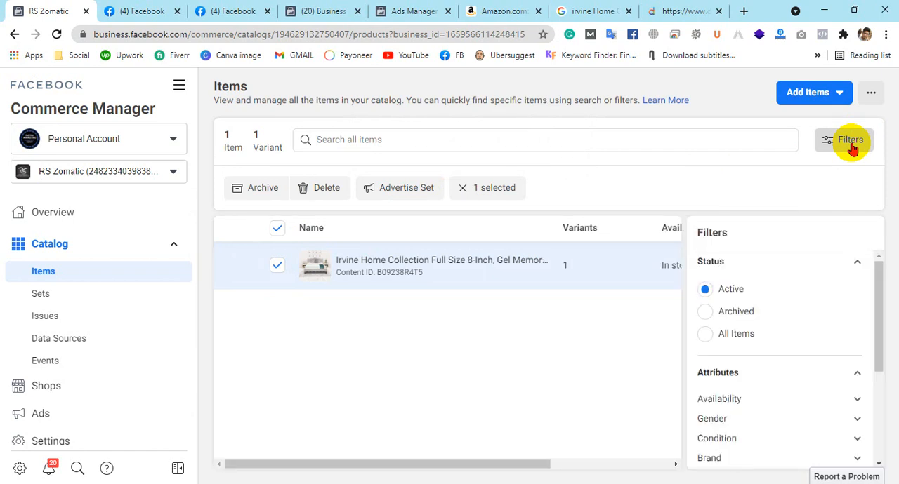
Review the item filters from attributes through issues down to sets
{"action": "scroll", "coordinate": [771, 313], "scroll_direction": "down", "scroll_amount": 2}
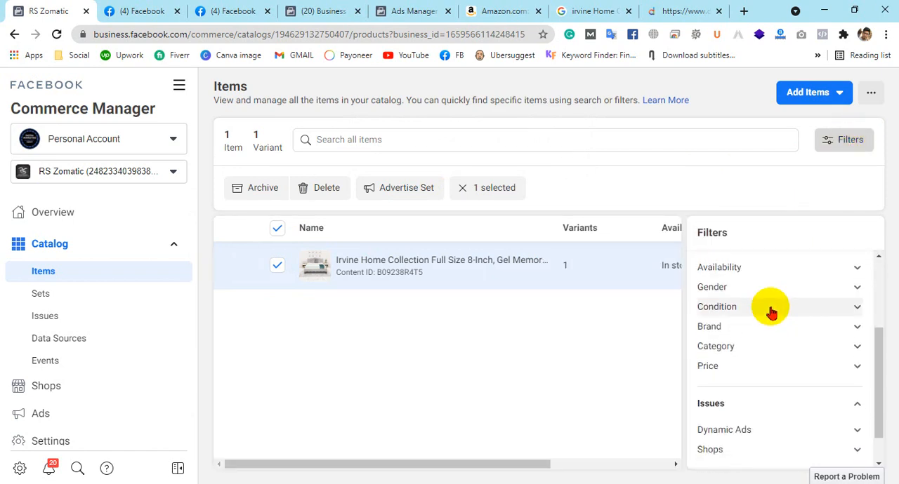
{"action": "scroll", "coordinate": [751, 337], "scroll_direction": "down", "scroll_amount": 1}
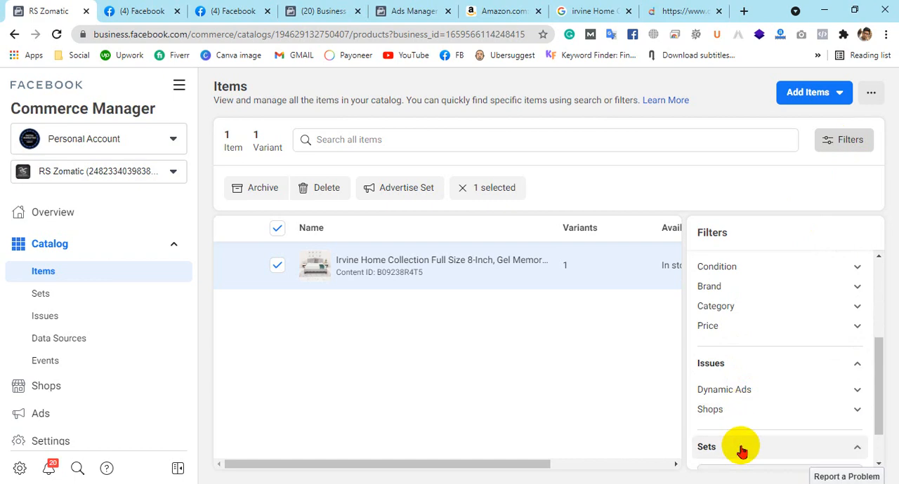
{"action": "scroll", "coordinate": [758, 379], "scroll_direction": "down", "scroll_amount": 1}
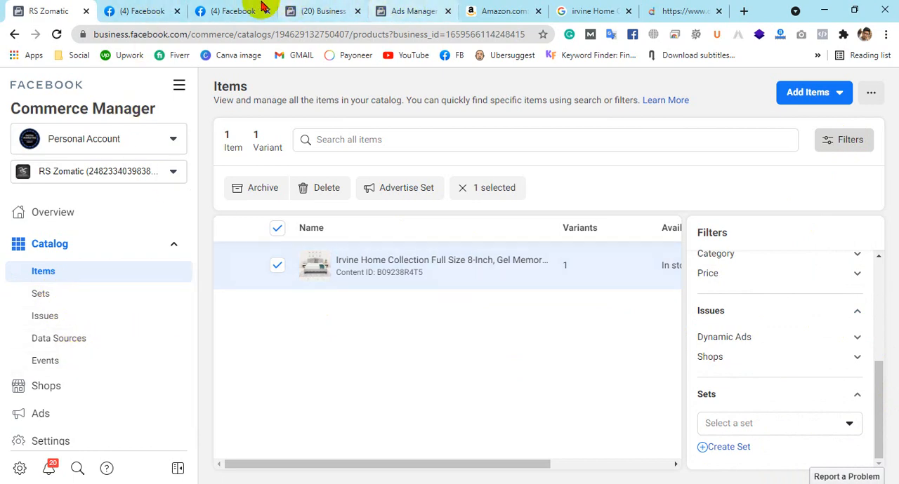
Return to Commerce Manager and check the RS Zomatic shop's entry on the Shops page
{"action": "left_click", "coordinate": [235, 10]}
{"action": "left_click", "coordinate": [140, 10]}
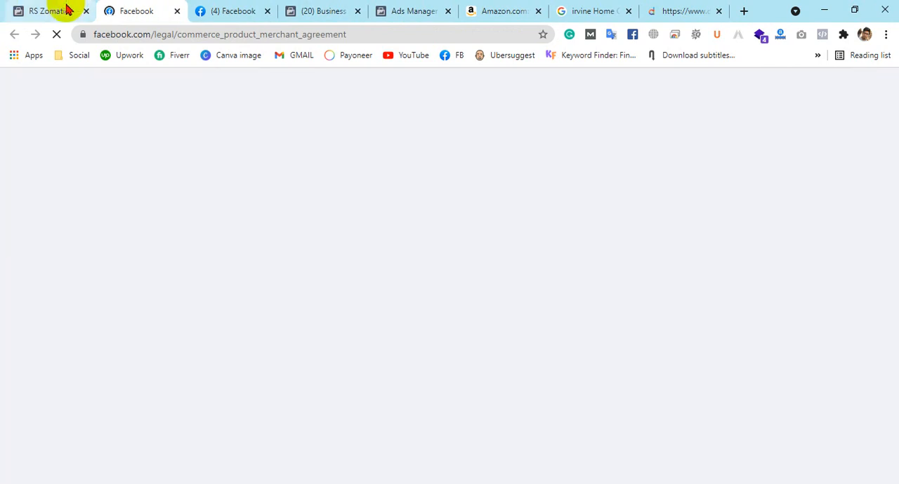
{"action": "left_click", "coordinate": [17, 10]}
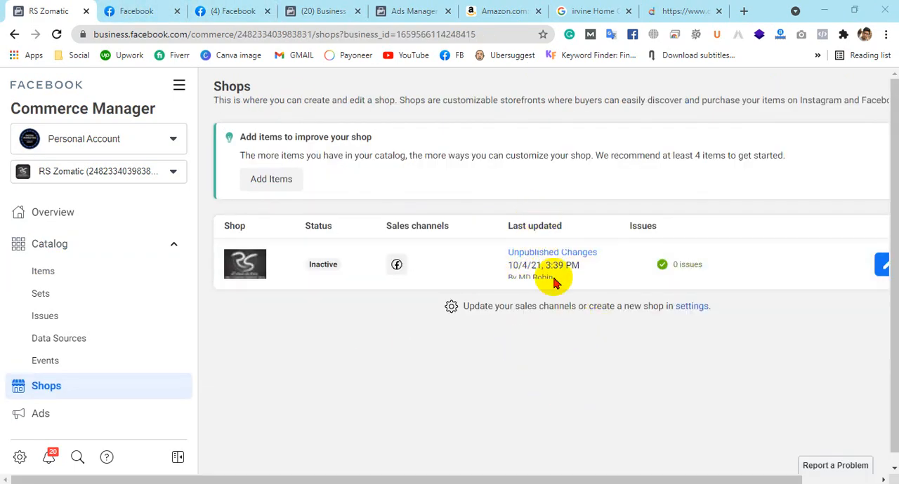
{"action": "left_click_drag", "start_coordinate": [730, 478], "coordinate": [510, 474]}
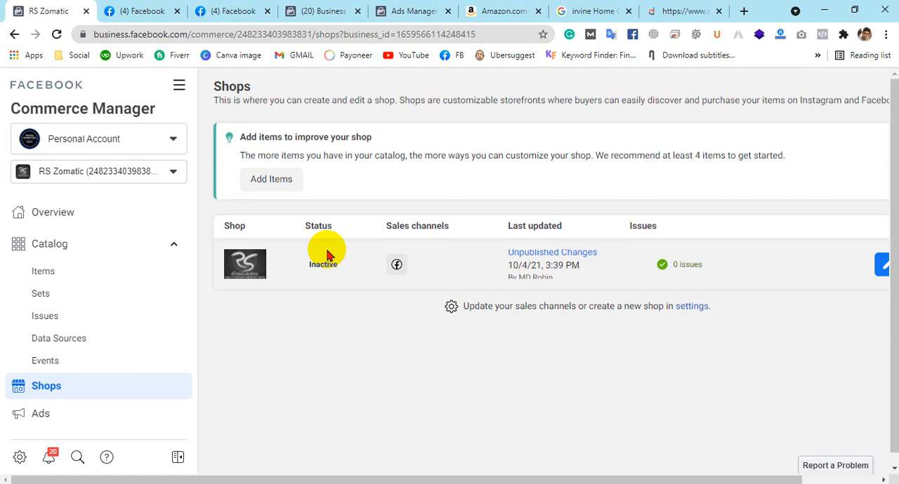
Open a new Incognito window and search for "fiverr"
{"action": "left_click", "coordinate": [886, 35]}
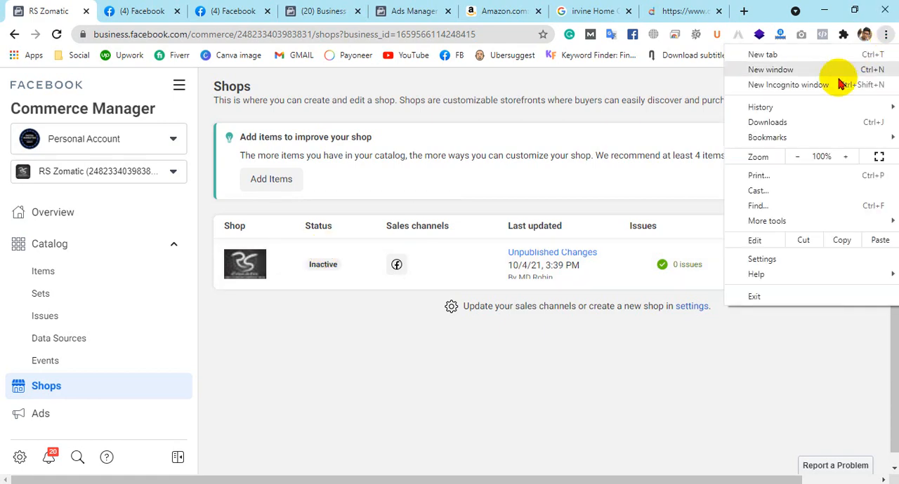
{"action": "left_click", "coordinate": [854, 82]}
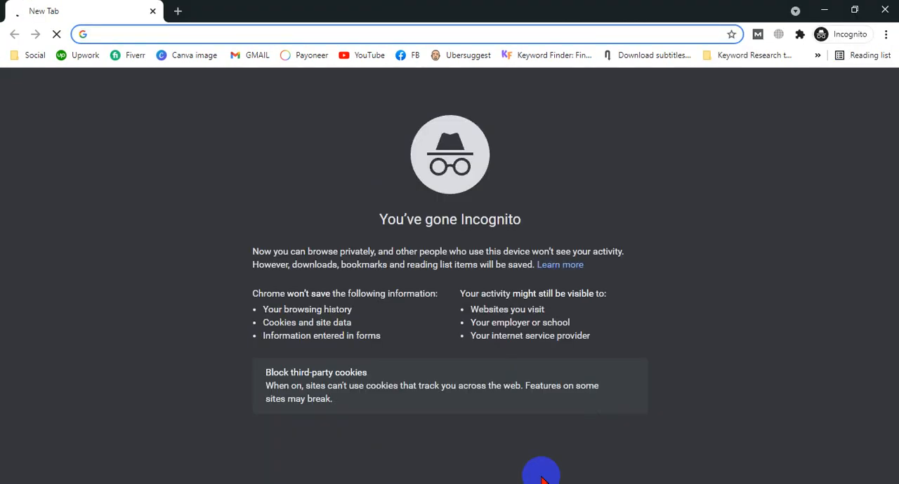
{"action": "type", "text": "fiverrr"}
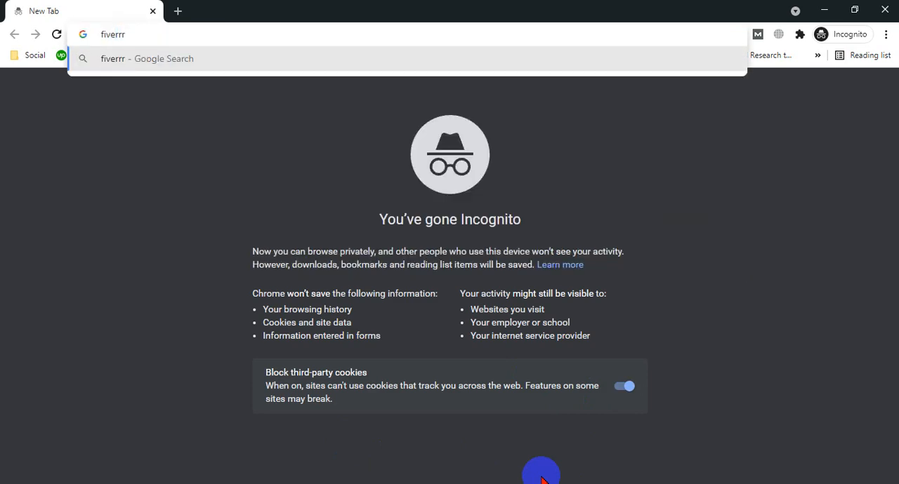
{"action": "key", "text": "BackSpace"}
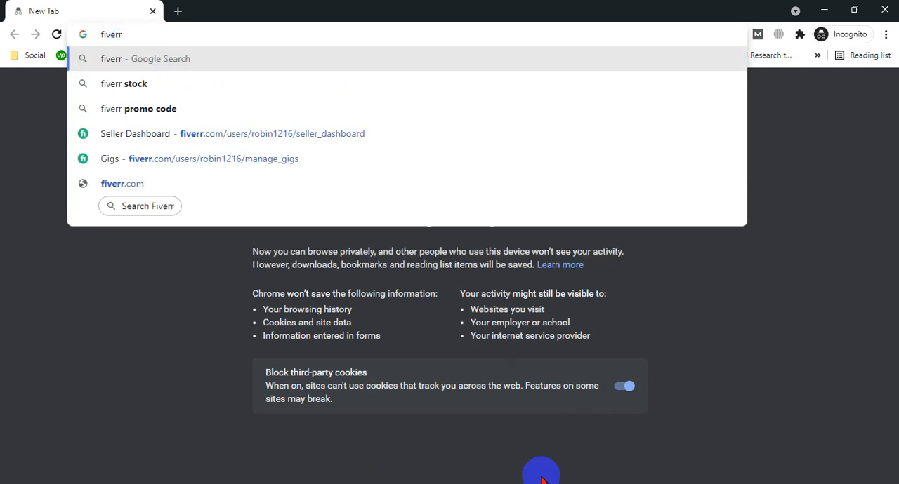
{"action": "key", "text": "Return"}
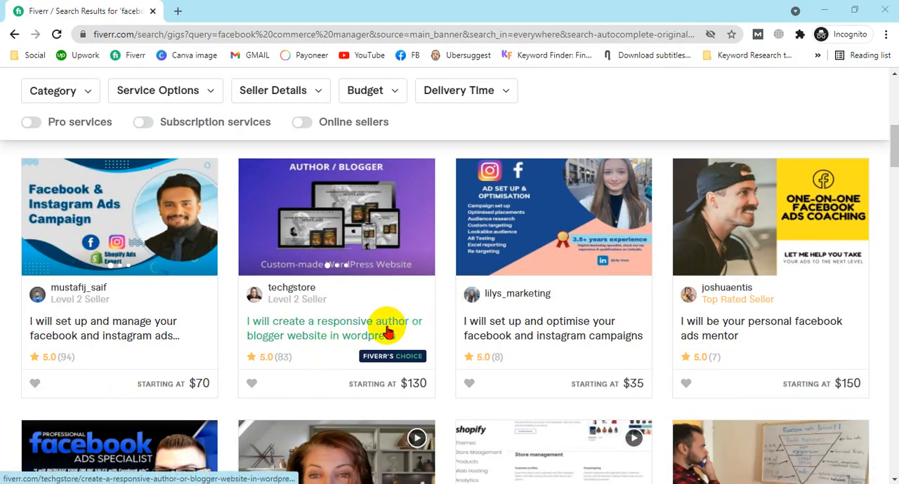
Shorten the Fiverr search from "facebook commerce manager" to "commerce manager" and run it
{"action": "scroll", "coordinate": [555, 351], "scroll_direction": "up", "scroll_amount": 3}
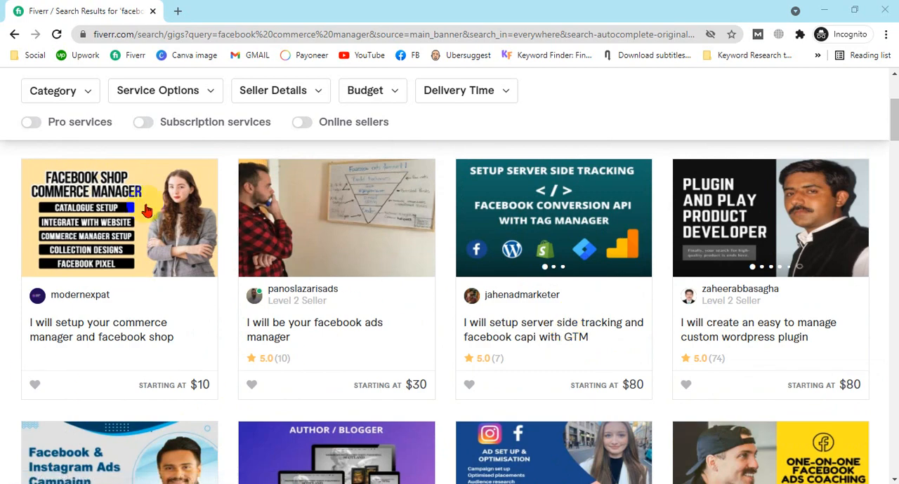
{"action": "scroll", "coordinate": [287, 301], "scroll_direction": "up", "scroll_amount": 3}
{"action": "left_click", "coordinate": [268, 90]}
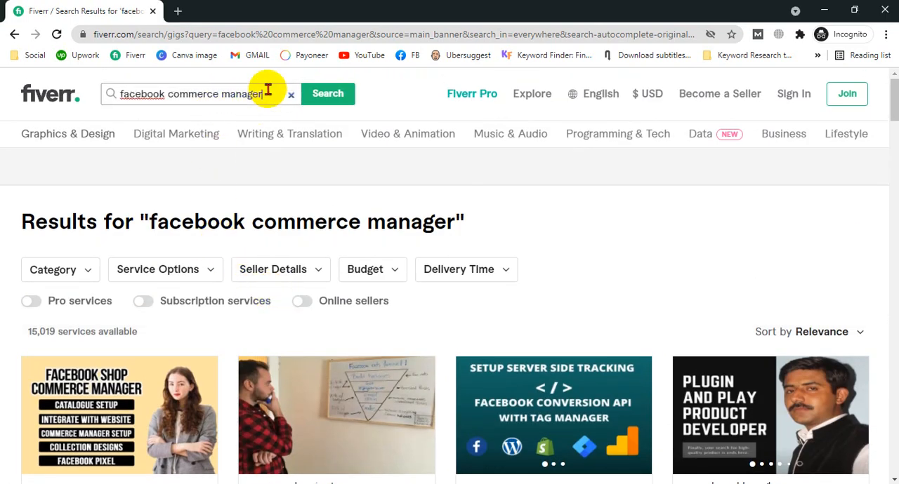
{"action": "left_click_drag", "start_coordinate": [168, 93], "coordinate": [97, 95]}
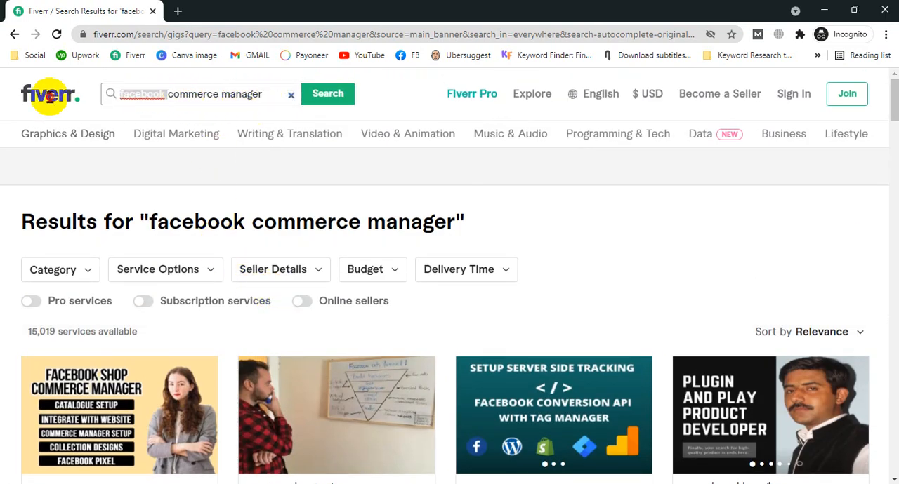
{"action": "key", "text": "BackSpace"}
{"action": "key", "text": "Return"}
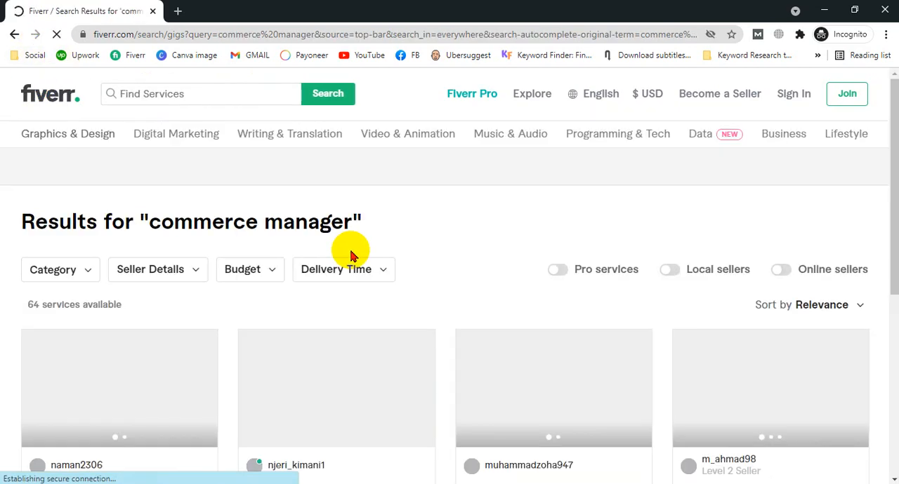
Browse the commerce manager services and open the gig "I will setup your facebook shop and commerce manager"
{"action": "scroll", "coordinate": [361, 245], "scroll_direction": "down", "scroll_amount": 1}
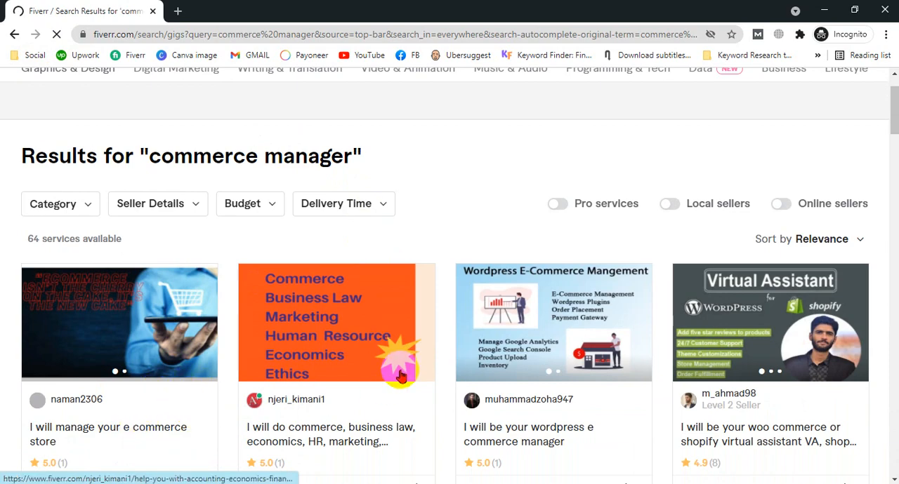
{"action": "scroll", "coordinate": [517, 361], "scroll_direction": "down", "scroll_amount": 1}
{"action": "scroll", "coordinate": [267, 110], "scroll_direction": "up", "scroll_amount": 2}
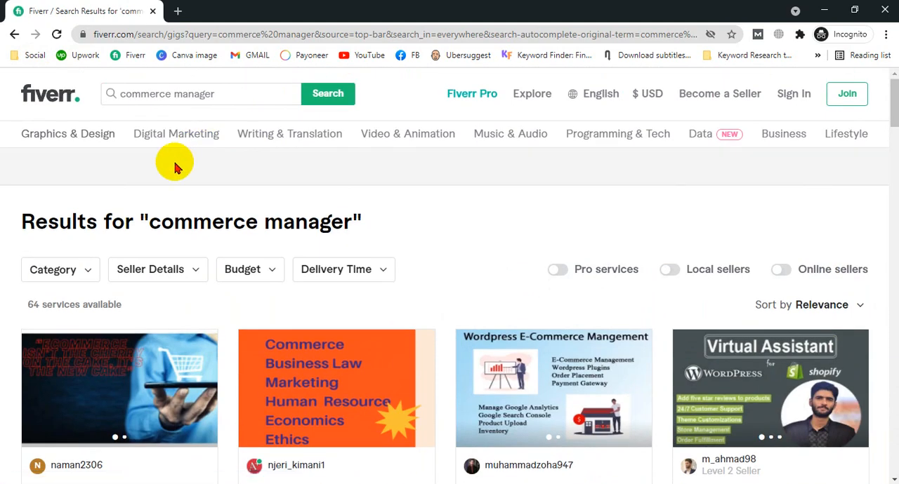
{"action": "scroll", "coordinate": [803, 392], "scroll_direction": "down", "scroll_amount": 2}
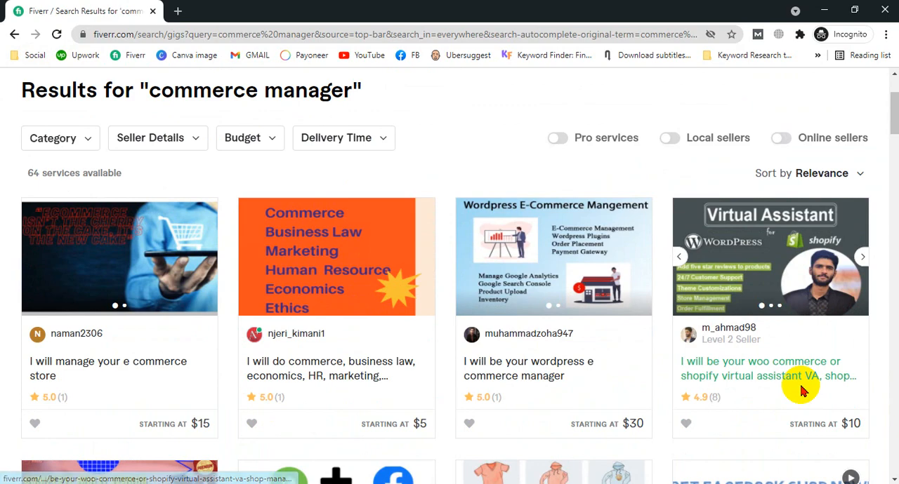
{"action": "scroll", "coordinate": [803, 389], "scroll_direction": "down", "scroll_amount": 4}
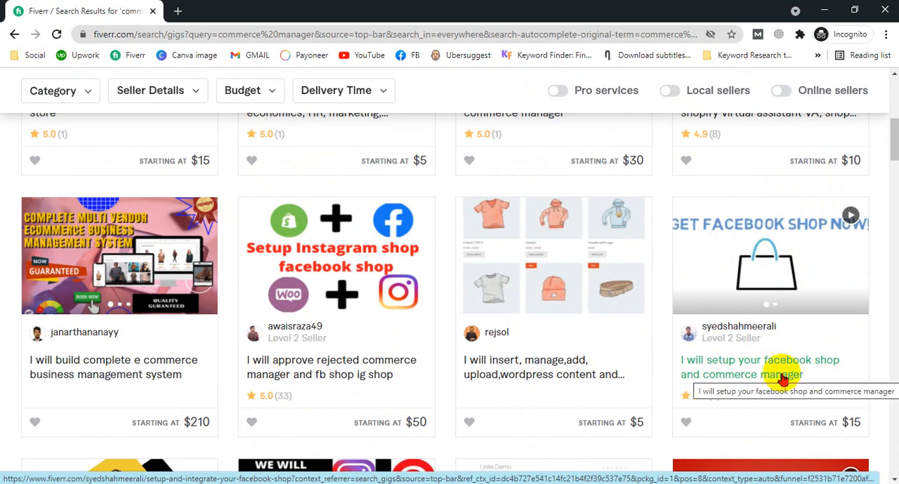
{"action": "left_click", "coordinate": [783, 379]}
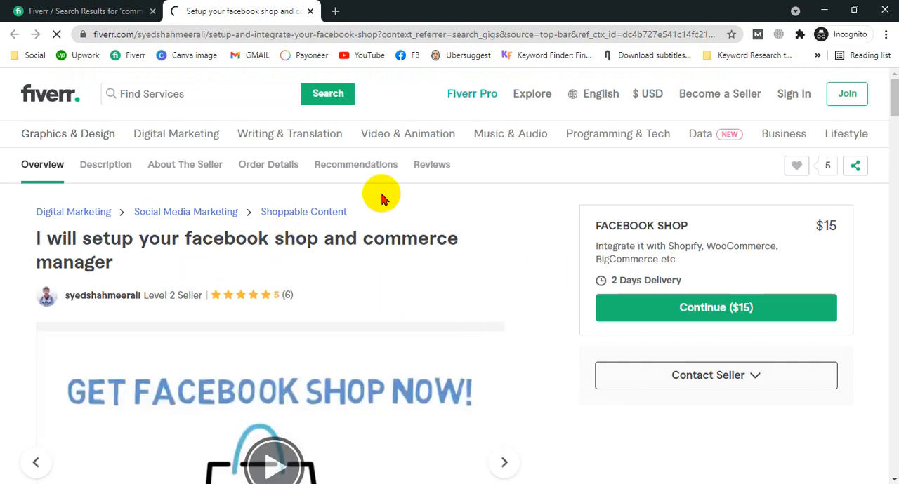
Read the Facebook shop gig's description, highlighting the part about adding products manually, and return to the search results
{"action": "scroll", "coordinate": [164, 261], "scroll_direction": "down", "scroll_amount": 8}
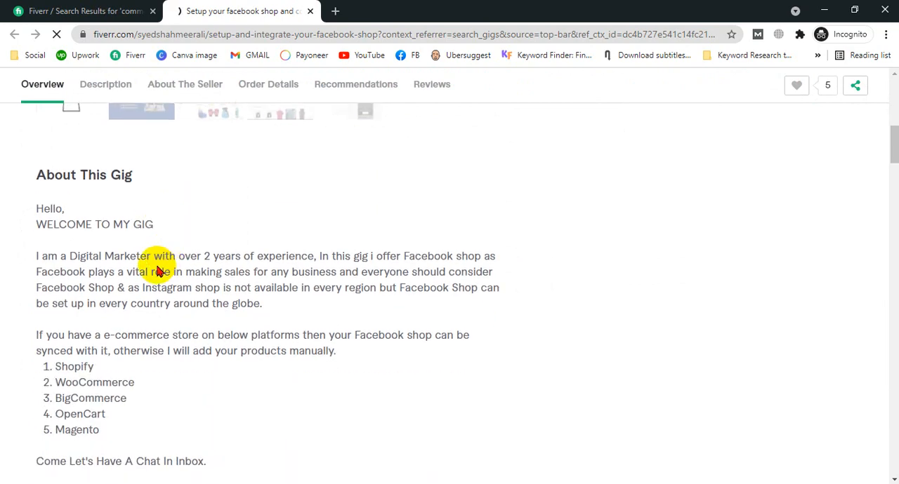
{"action": "scroll", "coordinate": [159, 270], "scroll_direction": "down", "scroll_amount": 2}
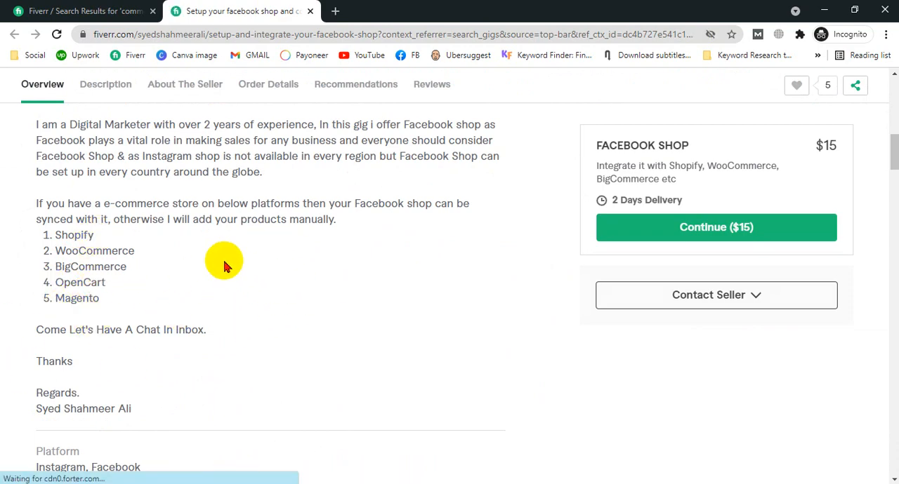
{"action": "left_click_drag", "start_coordinate": [170, 219], "coordinate": [340, 219]}
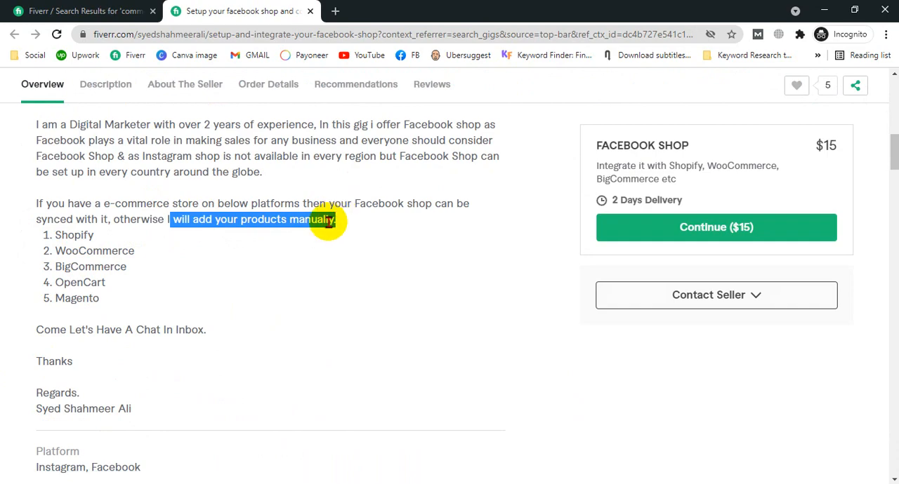
{"action": "scroll", "coordinate": [328, 222], "scroll_direction": "up", "scroll_amount": 6}
{"action": "left_click", "coordinate": [65, 9]}
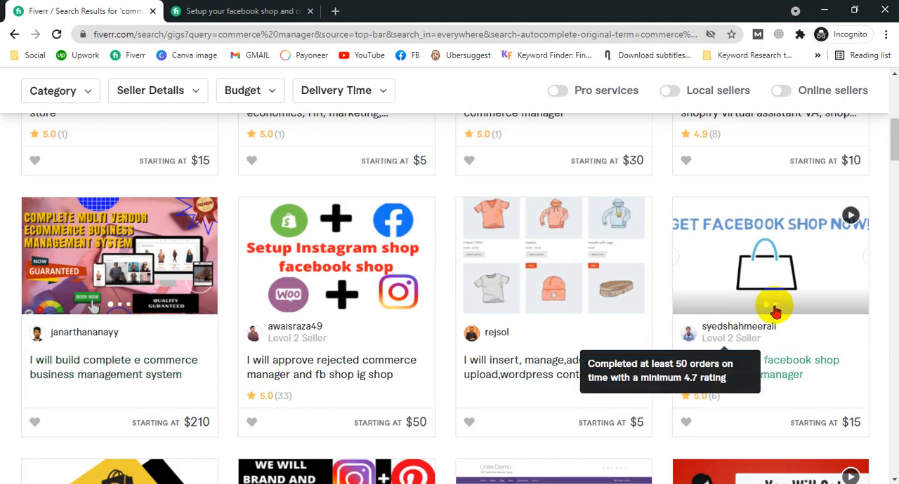
Open the gig "I will e commerce management, product analysis, add, update items" and read through its description
{"action": "scroll", "coordinate": [774, 309], "scroll_direction": "down", "scroll_amount": 4}
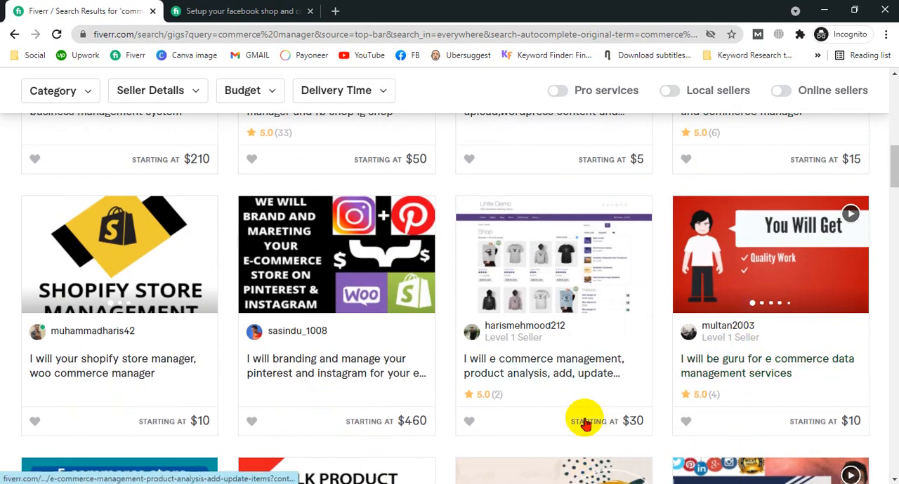
{"action": "left_click", "coordinate": [570, 315]}
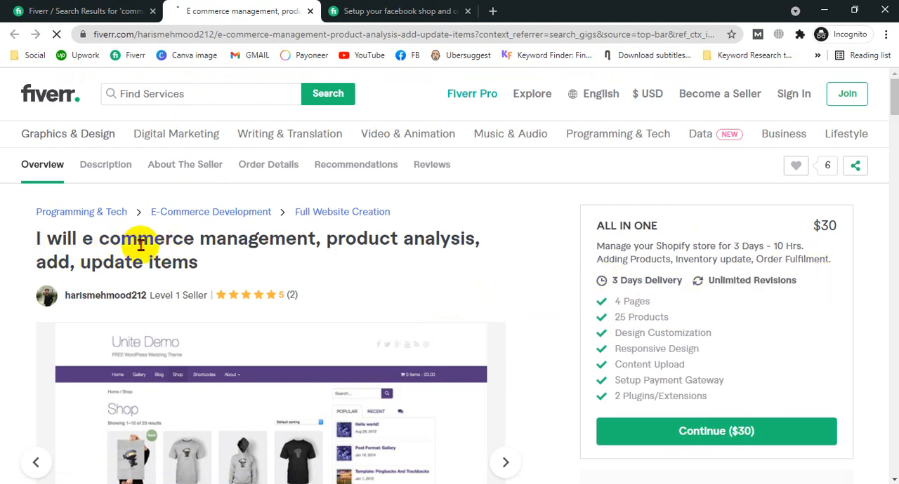
{"action": "scroll", "coordinate": [476, 227], "scroll_direction": "down", "scroll_amount": 3}
{"action": "scroll", "coordinate": [471, 232], "scroll_direction": "down", "scroll_amount": 2}
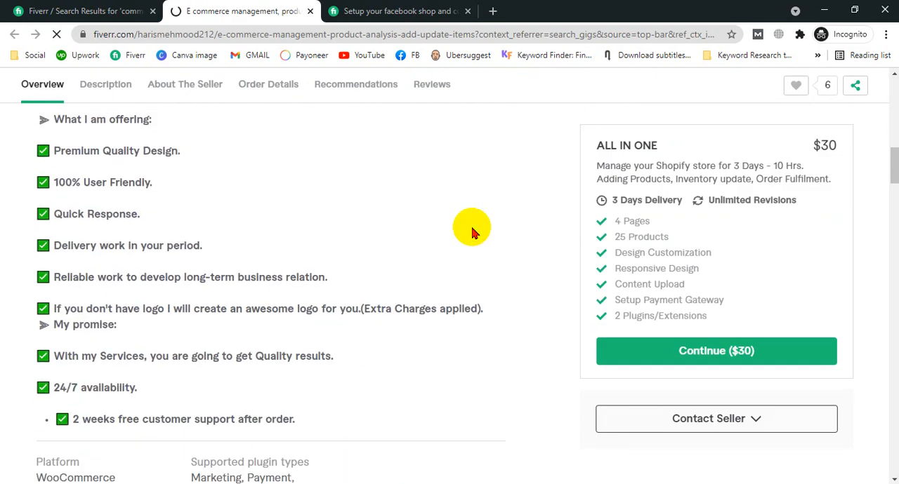
{"action": "scroll", "coordinate": [141, 204], "scroll_direction": "down", "scroll_amount": 3}
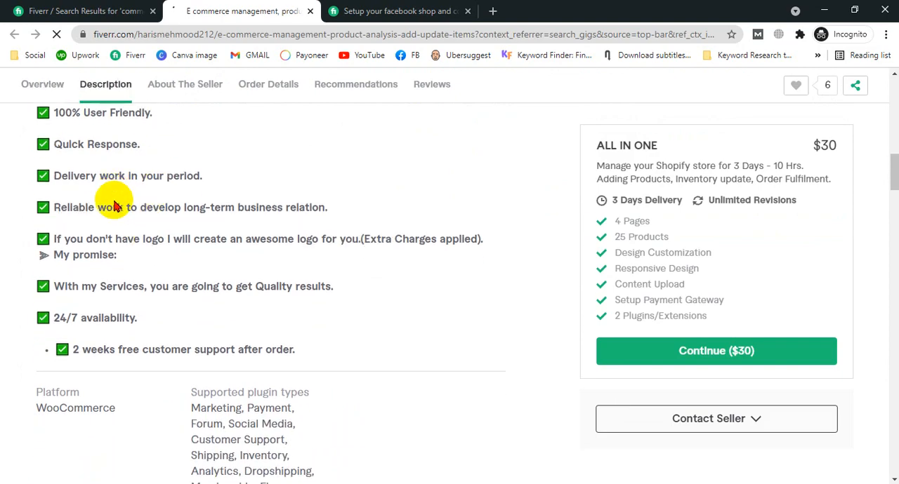
{"action": "scroll", "coordinate": [687, 246], "scroll_direction": "up", "scroll_amount": 10}
{"action": "scroll", "coordinate": [687, 246], "scroll_direction": "up", "scroll_amount": 4}
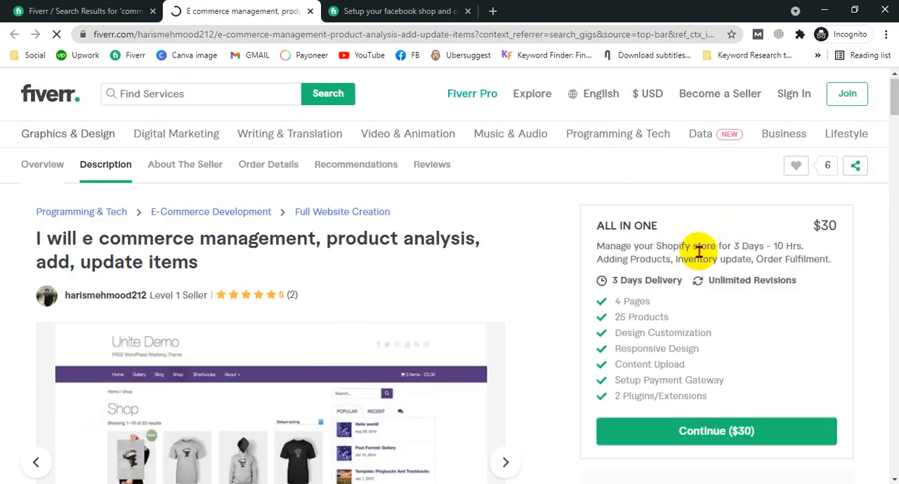
Examine the services included in the e-commerce management gig's All In One package and glance at its gallery
{"action": "left_click_drag", "start_coordinate": [619, 309], "coordinate": [702, 312]}
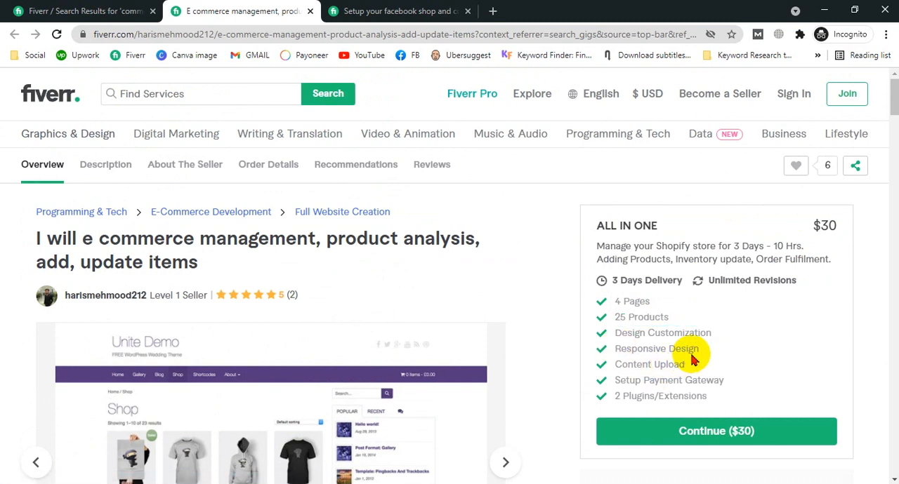
{"action": "left_click_drag", "start_coordinate": [675, 364], "coordinate": [587, 386]}
{"action": "left_click_drag", "start_coordinate": [685, 380], "coordinate": [375, 393]}
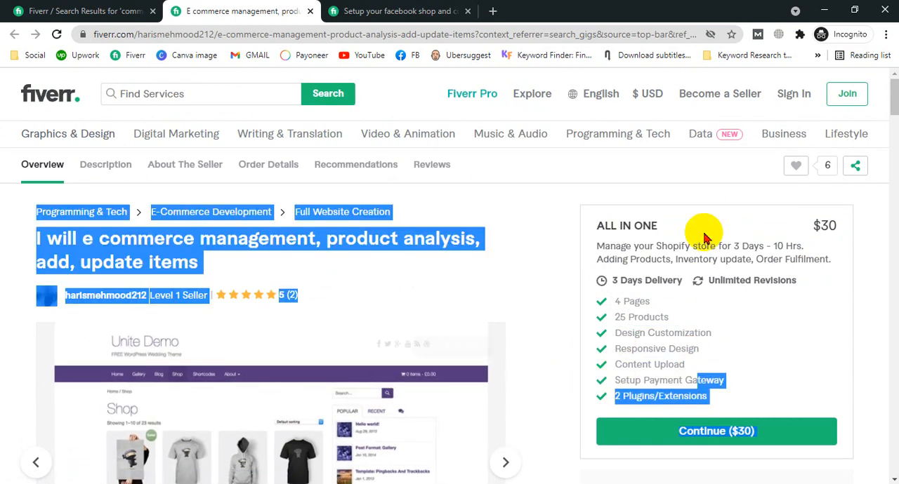
{"action": "left_click", "coordinate": [320, 241]}
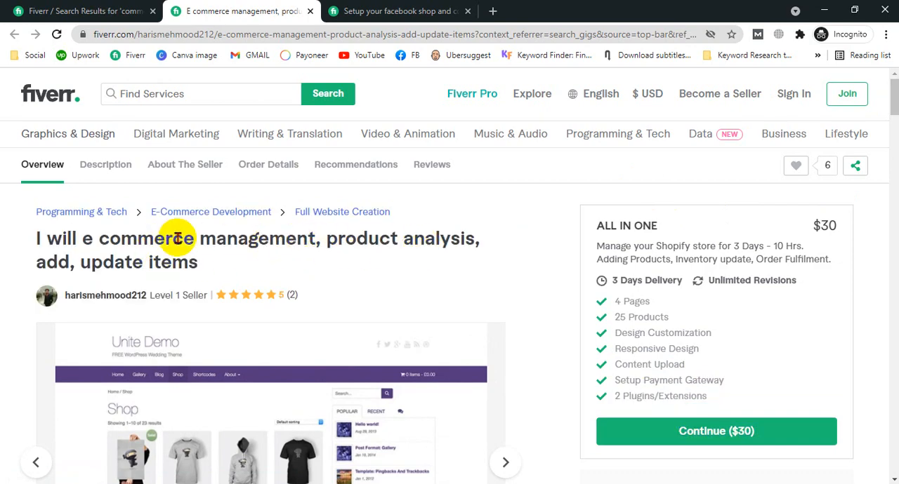
{"action": "scroll", "coordinate": [427, 309], "scroll_direction": "down", "scroll_amount": 1}
{"action": "scroll", "coordinate": [426, 309], "scroll_direction": "down", "scroll_amount": 4}
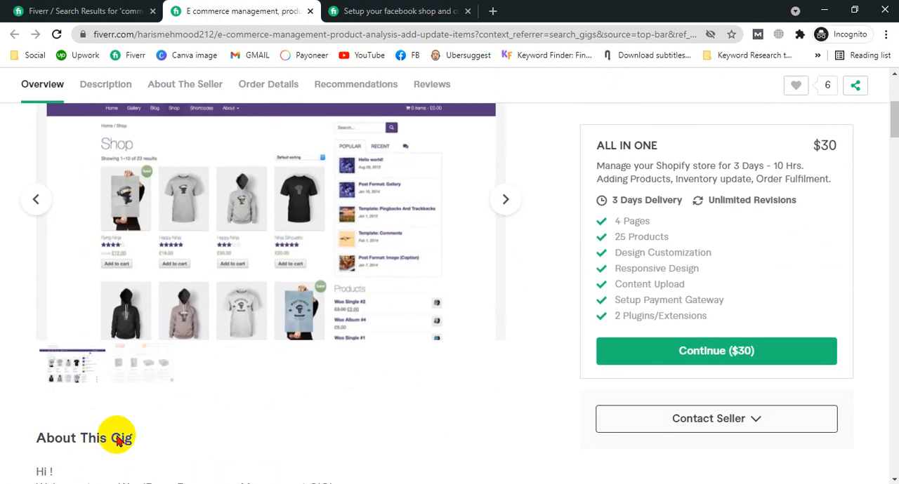
{"action": "scroll", "coordinate": [158, 232], "scroll_direction": "up", "scroll_amount": 4}
Return to the Fiverr search results and browse further shop-related gigs
{"action": "left_click", "coordinate": [27, 10]}
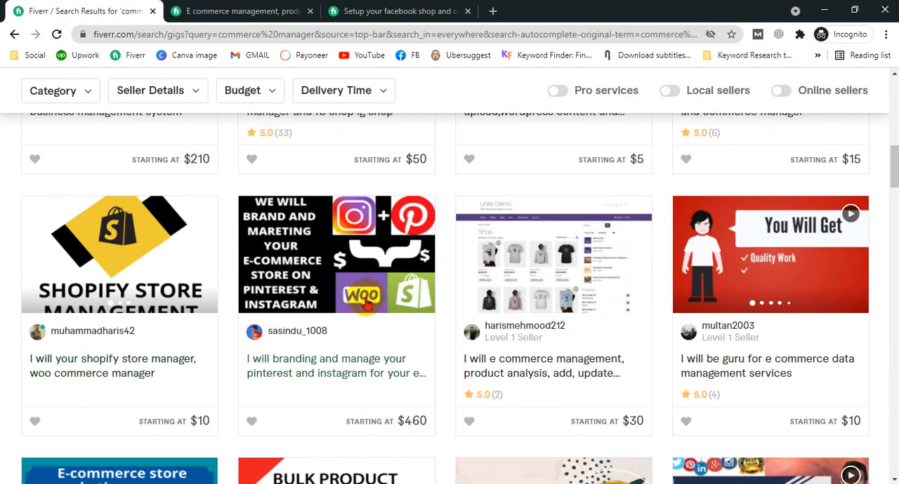
{"action": "scroll", "coordinate": [373, 293], "scroll_direction": "down", "scroll_amount": 3}
{"action": "scroll", "coordinate": [522, 355], "scroll_direction": "up", "scroll_amount": 7}
{"action": "scroll", "coordinate": [522, 354], "scroll_direction": "down", "scroll_amount": 8}
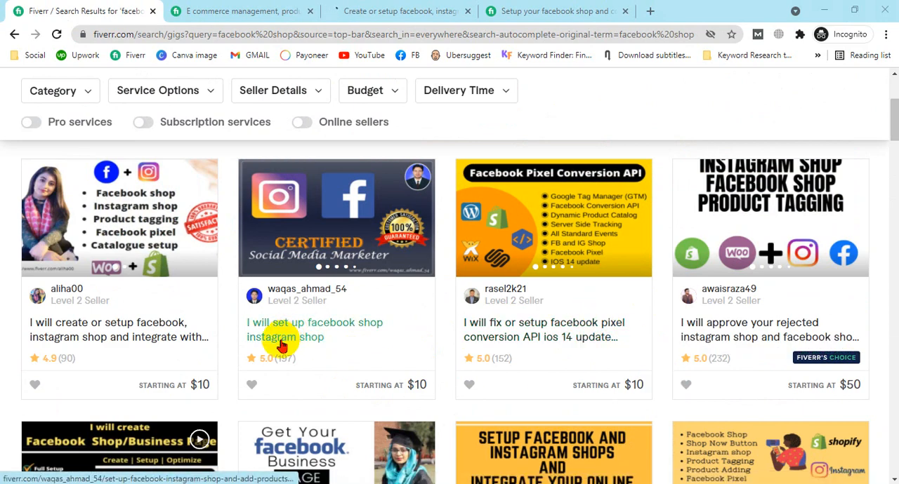
Open the gig "I will create or setup facebook, instagram shop and integrate with shopify" and look over its seller rating and package summary
{"action": "left_click", "coordinate": [400, 10]}
{"action": "scroll", "coordinate": [413, 311], "scroll_direction": "down", "scroll_amount": 3}
{"action": "scroll", "coordinate": [412, 315], "scroll_direction": "up", "scroll_amount": 3}
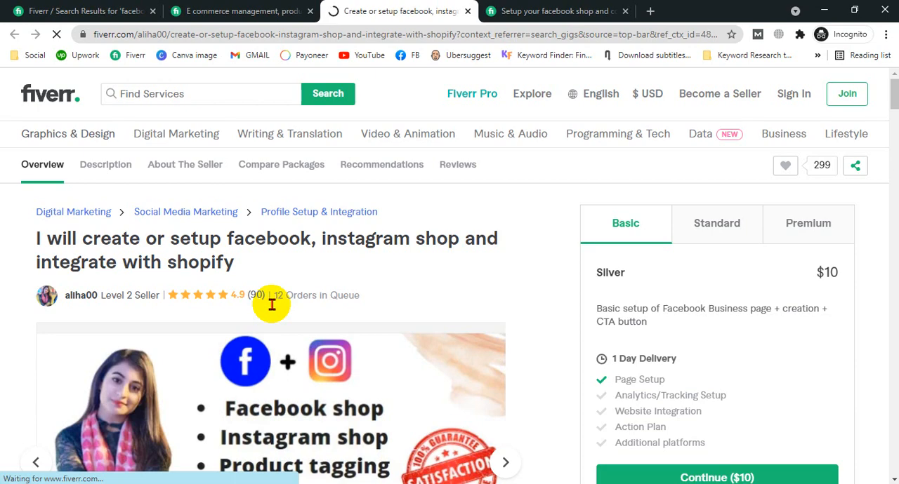
{"action": "left_click_drag", "start_coordinate": [271, 300], "coordinate": [372, 285]}
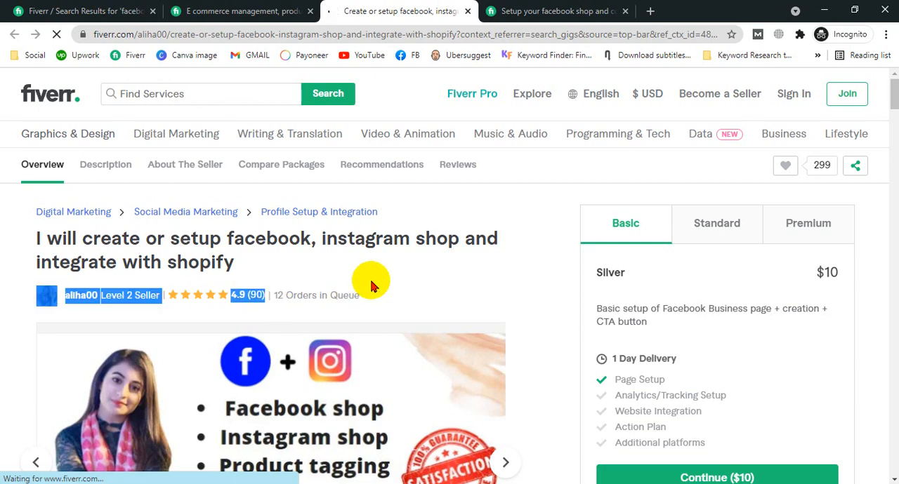
{"action": "scroll", "coordinate": [672, 296], "scroll_direction": "down", "scroll_amount": 2}
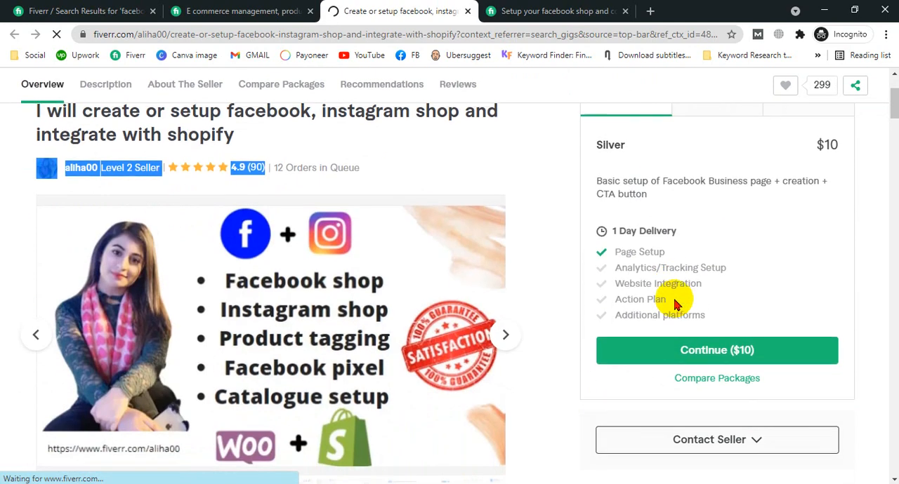
{"action": "scroll", "coordinate": [662, 247], "scroll_direction": "up", "scroll_amount": 2}
{"action": "scroll", "coordinate": [682, 255], "scroll_direction": "down", "scroll_amount": 2}
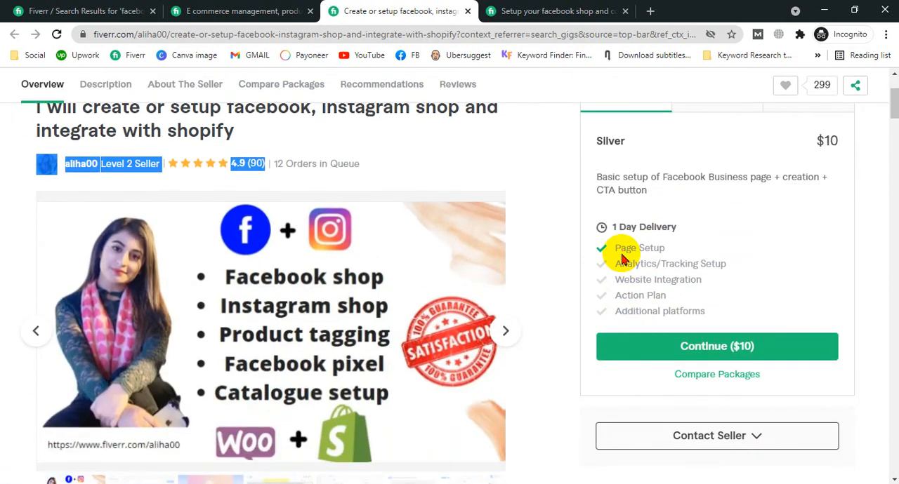
{"action": "scroll", "coordinate": [621, 260], "scroll_direction": "up", "scroll_amount": 2}
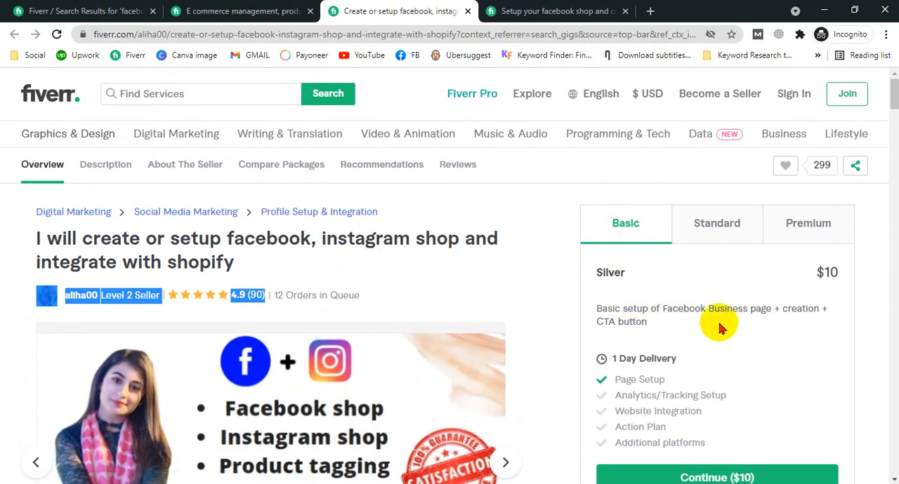
Read the Basic package's description, highlighting the page creation and CTA button parts
{"action": "left_click_drag", "start_coordinate": [711, 308], "coordinate": [816, 307]}
{"action": "left_click_drag", "start_coordinate": [647, 322], "coordinate": [598, 322]}
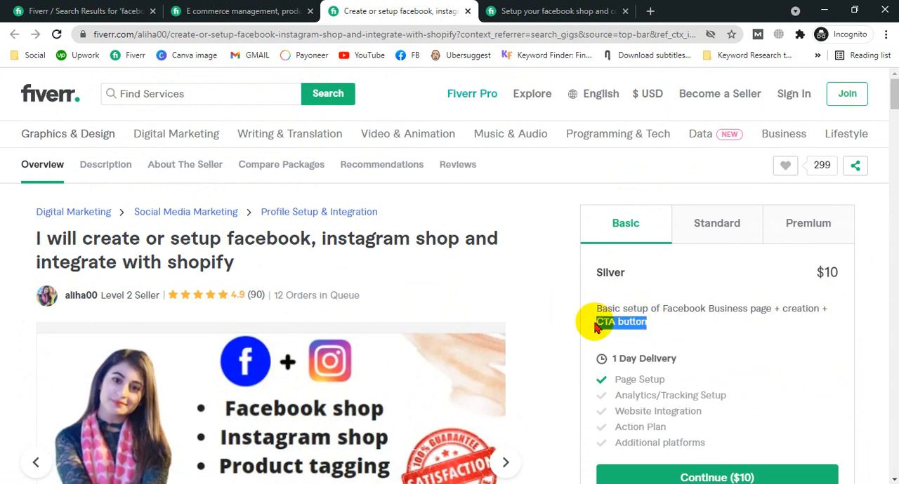
{"action": "scroll", "coordinate": [652, 307], "scroll_direction": "down", "scroll_amount": 2}
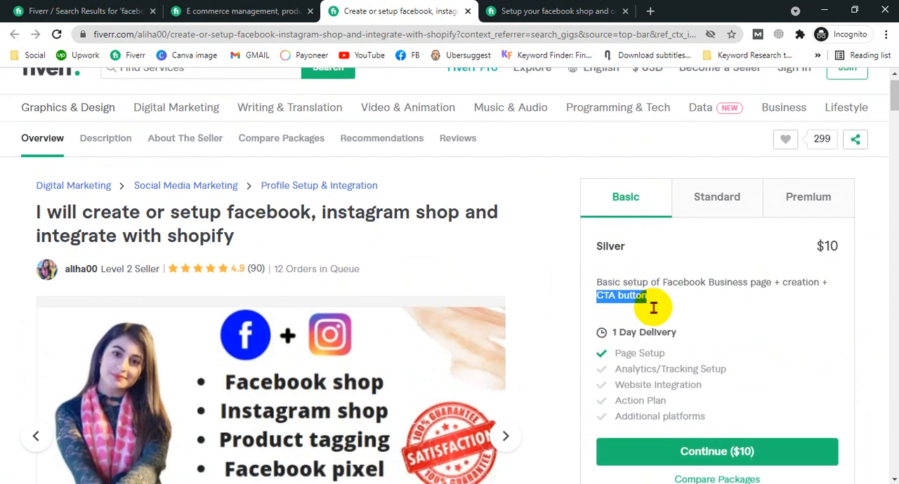
{"action": "scroll", "coordinate": [753, 223], "scroll_direction": "up", "scroll_amount": 2}
Examine the gig's Standard package, highlighting the action plan, catalog creation and Facebook shop setup
{"action": "left_click", "coordinate": [717, 159]}
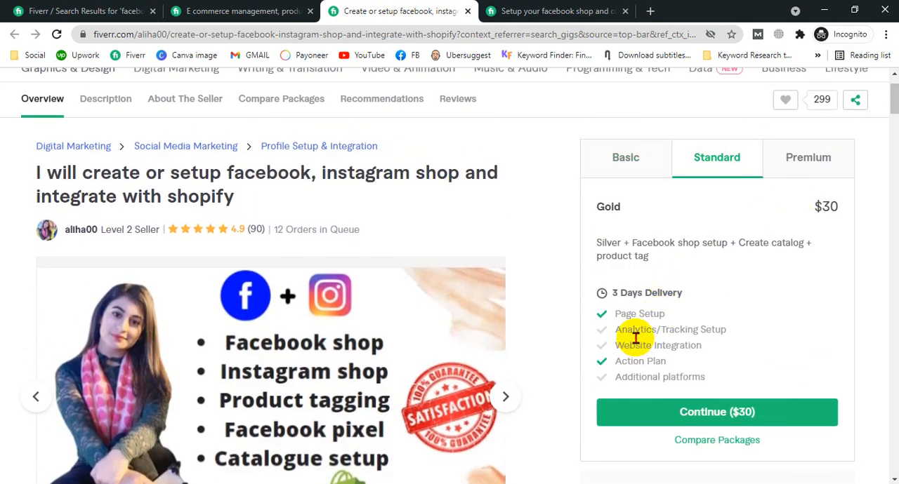
{"action": "left_click_drag", "start_coordinate": [663, 361], "coordinate": [611, 363]}
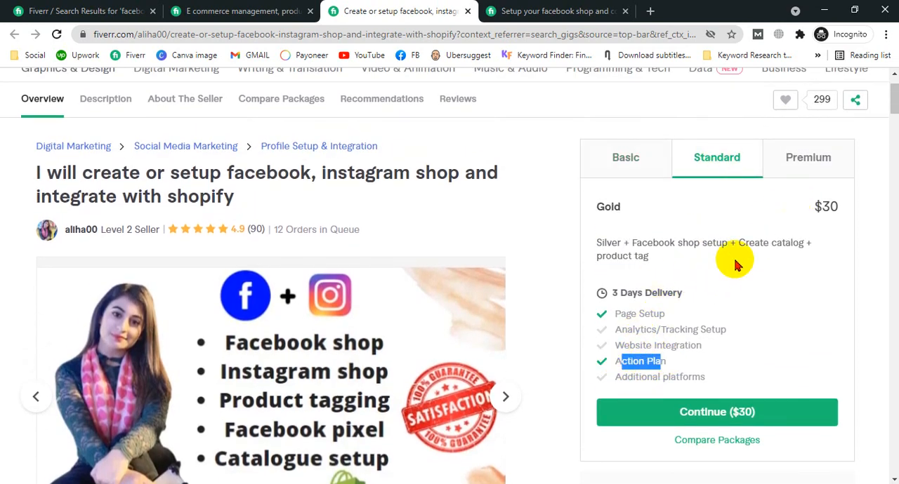
{"action": "left_click_drag", "start_coordinate": [748, 243], "coordinate": [811, 243]}
{"action": "left_click_drag", "start_coordinate": [641, 243], "coordinate": [736, 243]}
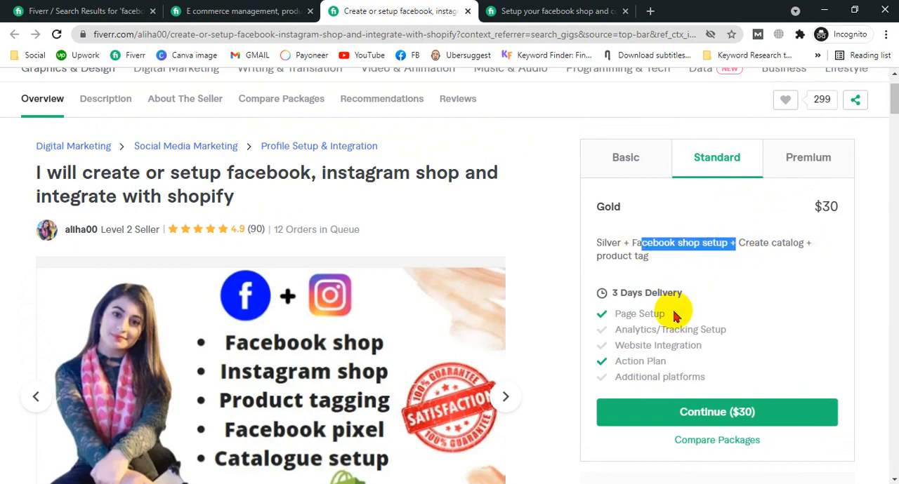
Examine the gig's Premium package, highlighting Instagram shop integration, Shopify/WooCommerce, fb pixel and product upload
{"action": "left_click", "coordinate": [778, 160]}
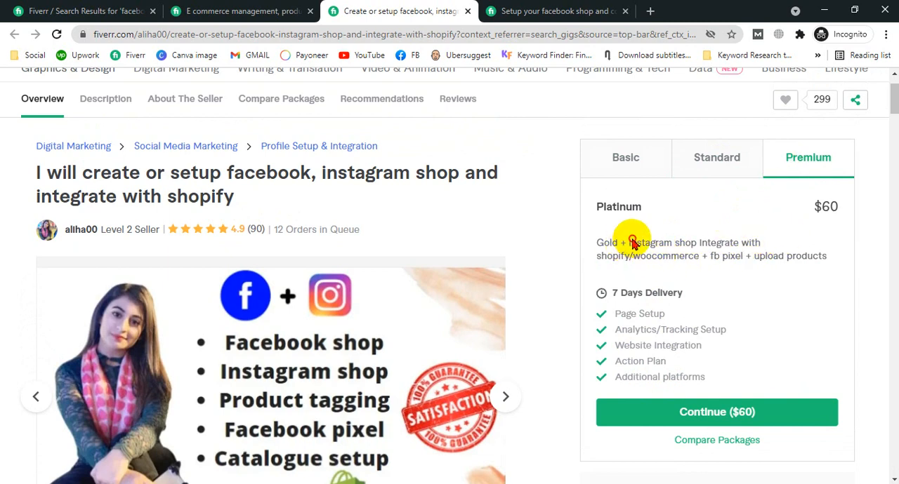
{"action": "left_click_drag", "start_coordinate": [632, 242], "coordinate": [749, 242]}
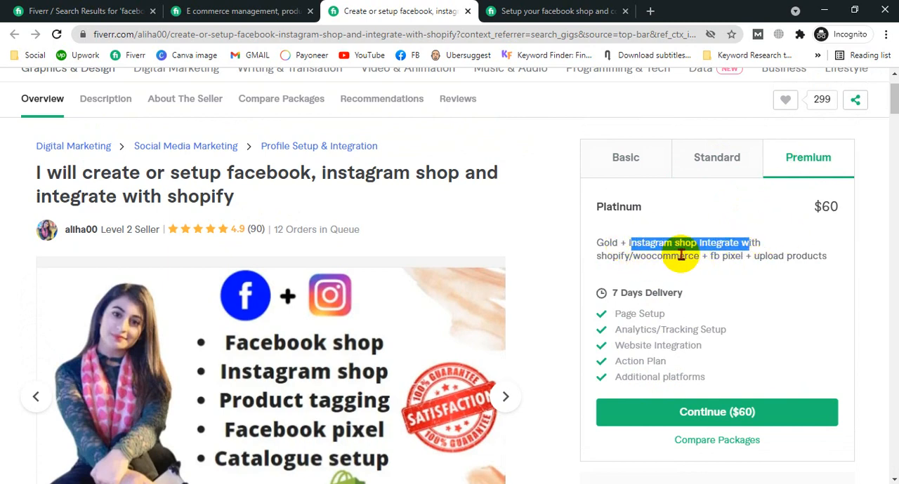
{"action": "left_click_drag", "start_coordinate": [680, 256], "coordinate": [625, 255]}
{"action": "left_click_drag", "start_coordinate": [741, 255], "coordinate": [718, 254]}
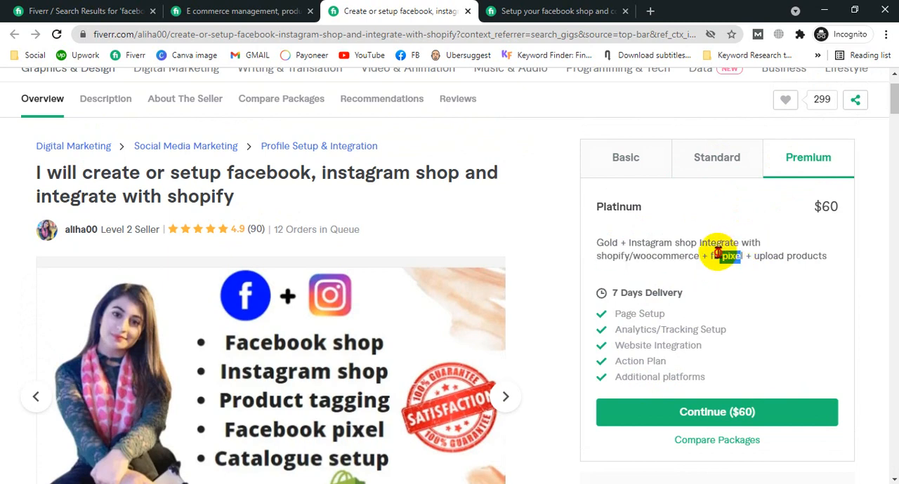
{"action": "left_click_drag", "start_coordinate": [819, 255], "coordinate": [770, 257]}
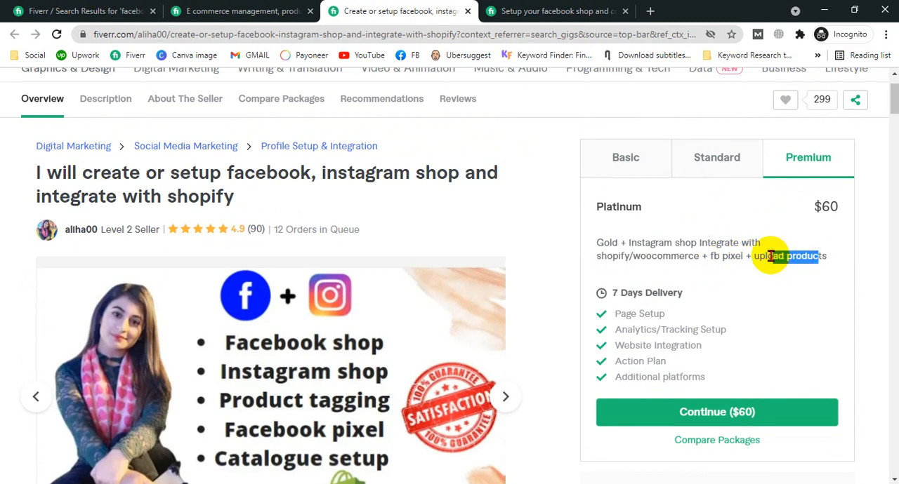
{"action": "left_click_drag", "start_coordinate": [764, 259], "coordinate": [822, 257]}
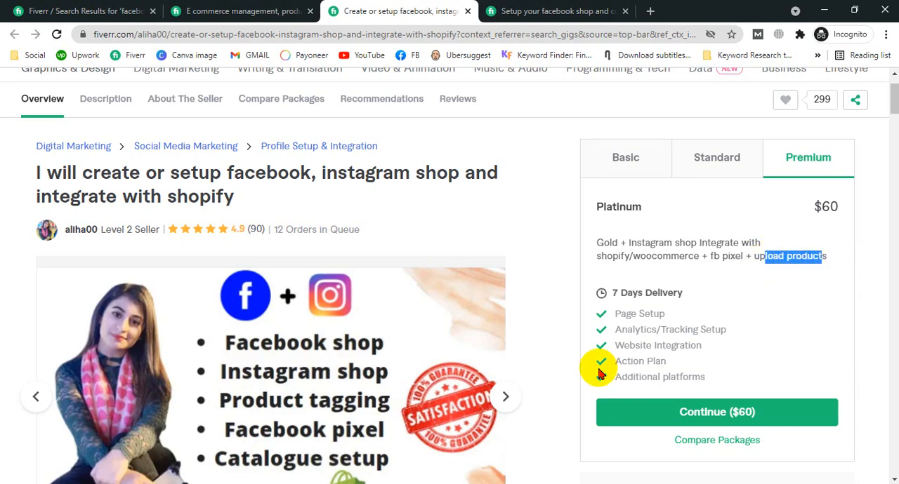
Highlight the My services list in the gig's description and switch back to Commerce Manager
{"action": "scroll", "coordinate": [527, 346], "scroll_direction": "down", "scroll_amount": 11}
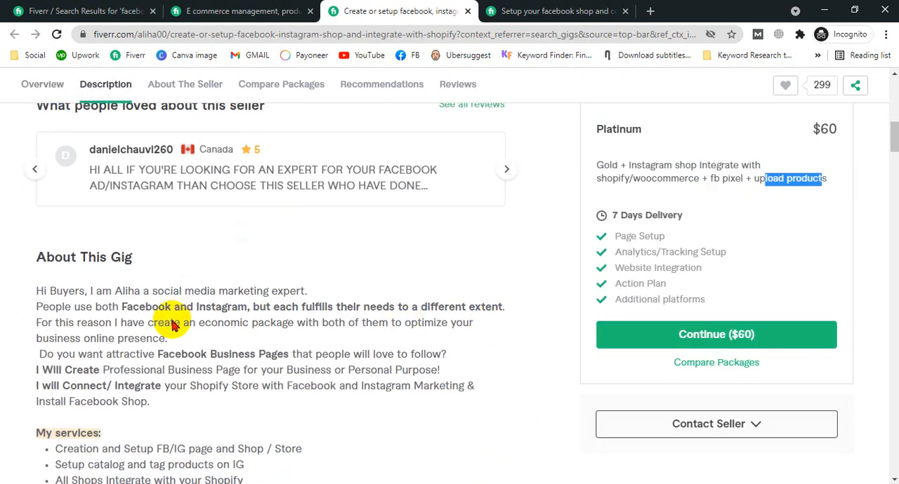
{"action": "left_click_drag", "start_coordinate": [61, 189], "coordinate": [303, 302]}
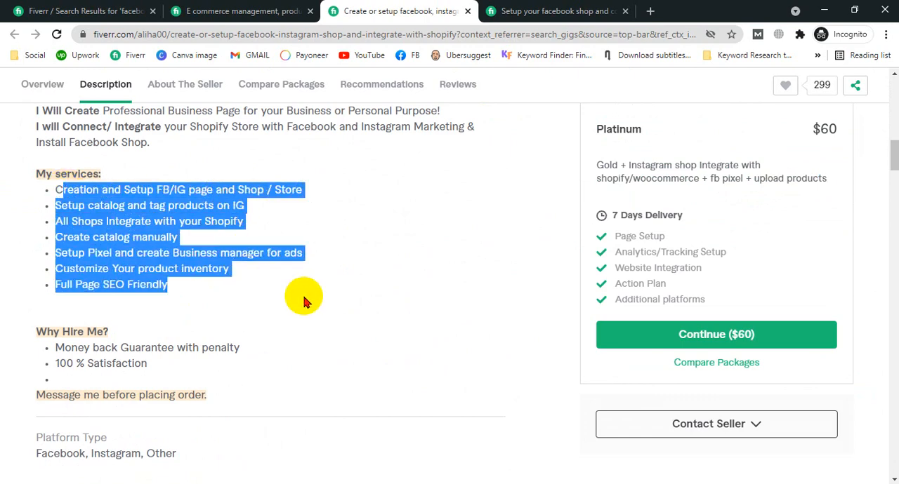
{"action": "left_click", "coordinate": [833, 9]}
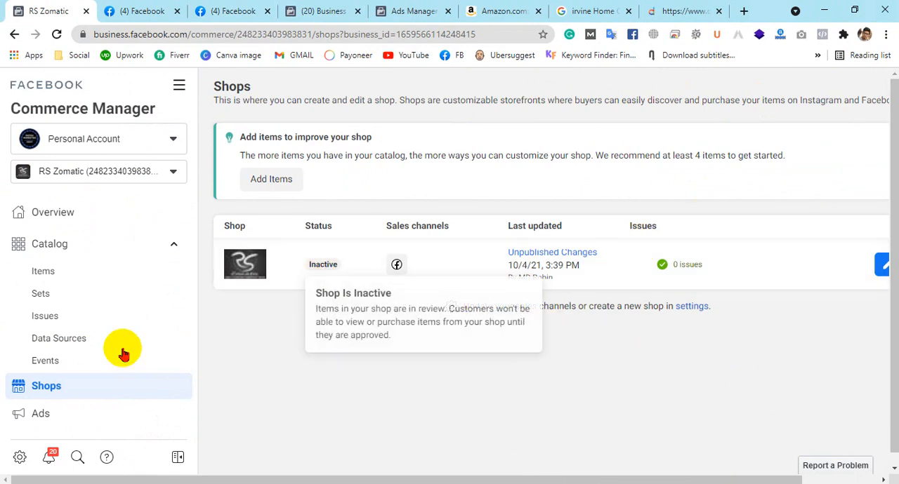
Check the shop's status in Commerce Manager and open the Irvine Home Collection mattress from the RS Zomatic page's shop
{"action": "left_click", "coordinate": [63, 298]}
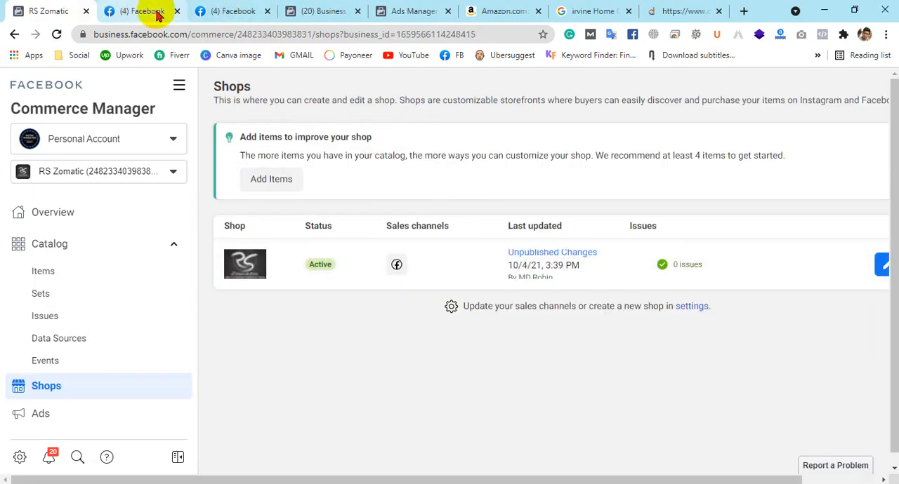
{"action": "left_click", "coordinate": [157, 10]}
{"action": "left_click", "coordinate": [224, 9]}
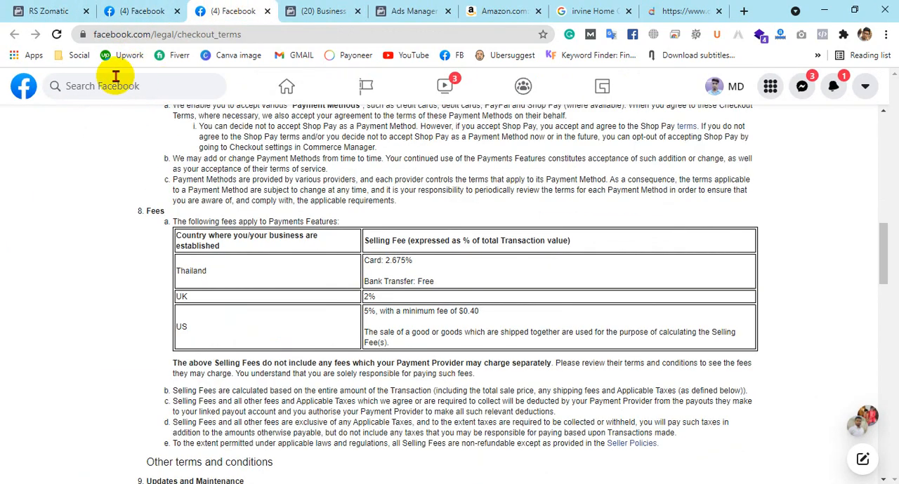
{"action": "left_click", "coordinate": [449, 55]}
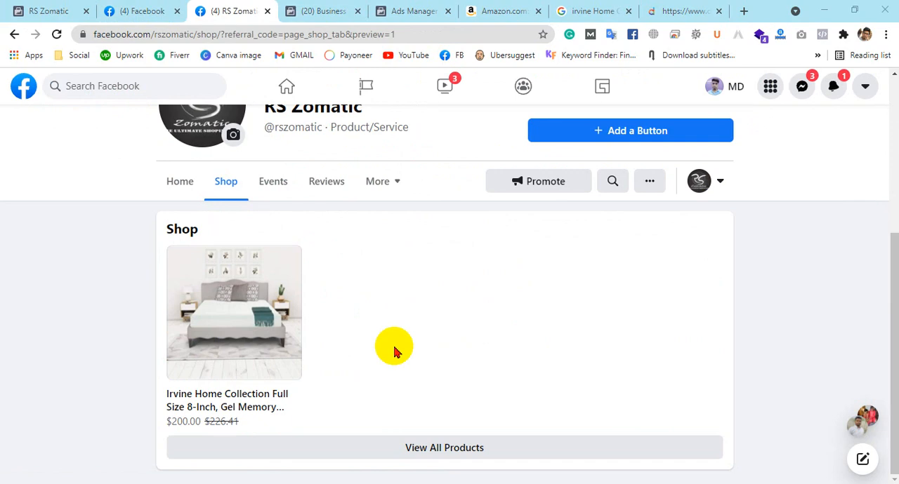
{"action": "left_click", "coordinate": [207, 322]}
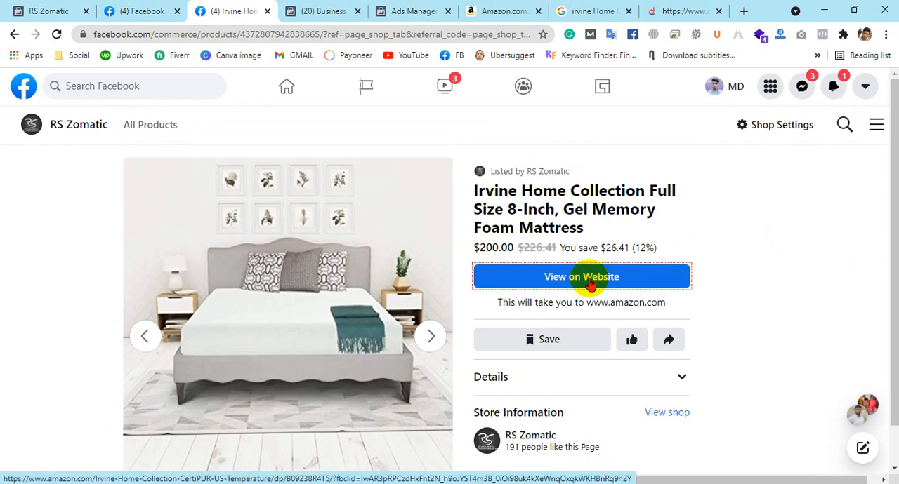
{"action": "scroll", "coordinate": [588, 281], "scroll_direction": "down", "scroll_amount": 1}
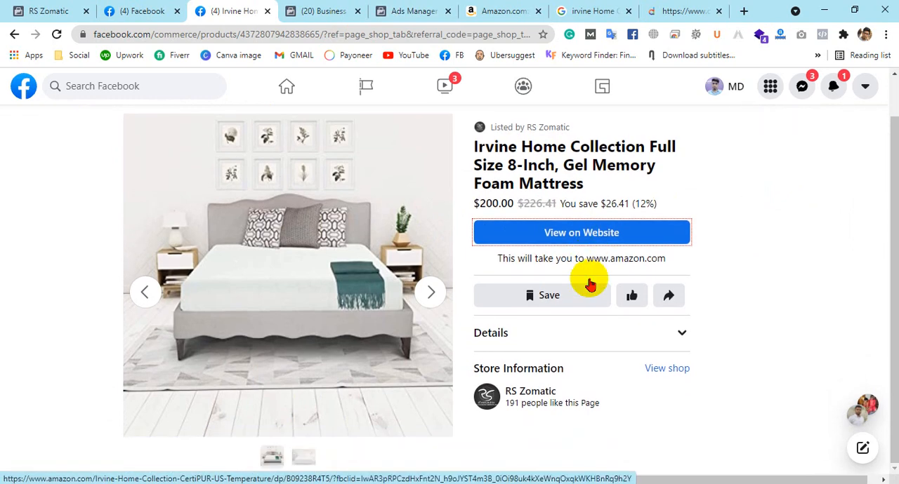
{"action": "left_click", "coordinate": [295, 460]}
{"action": "left_click", "coordinate": [270, 459]}
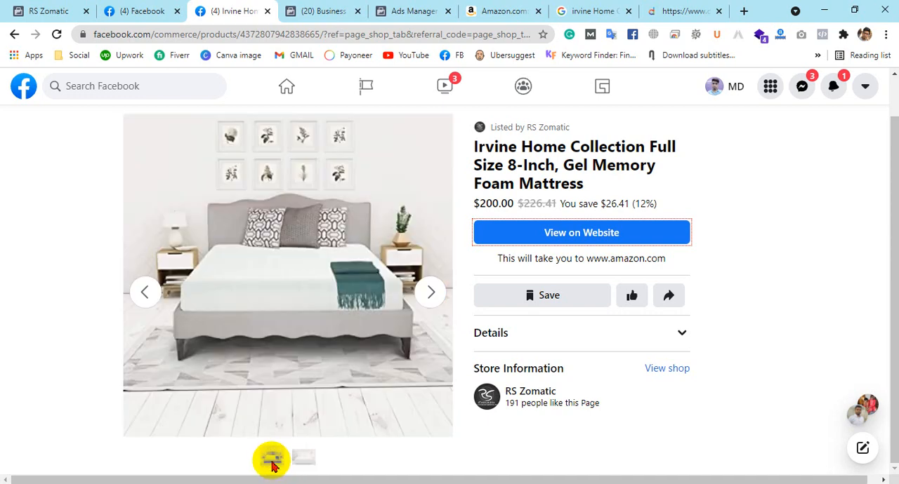
{"action": "left_click", "coordinate": [303, 461]}
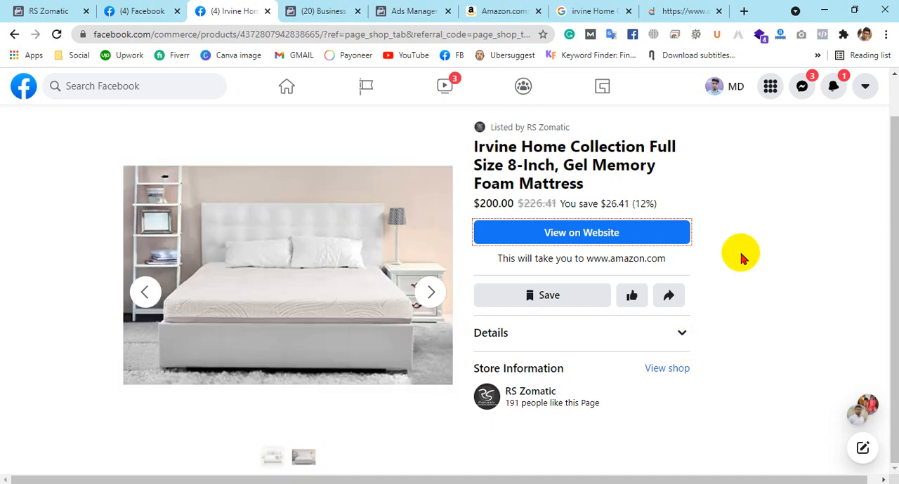
{"action": "scroll", "coordinate": [740, 256], "scroll_direction": "up", "scroll_amount": 1}
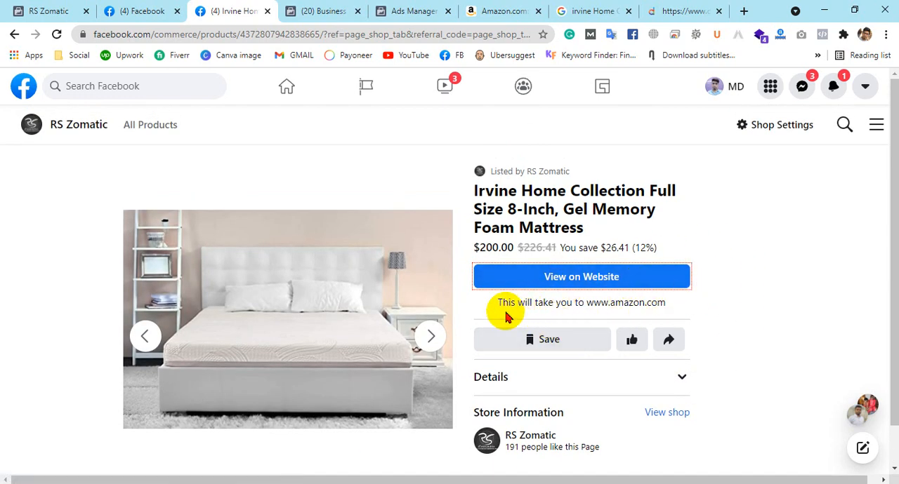
{"action": "left_click_drag", "start_coordinate": [586, 305], "coordinate": [672, 309]}
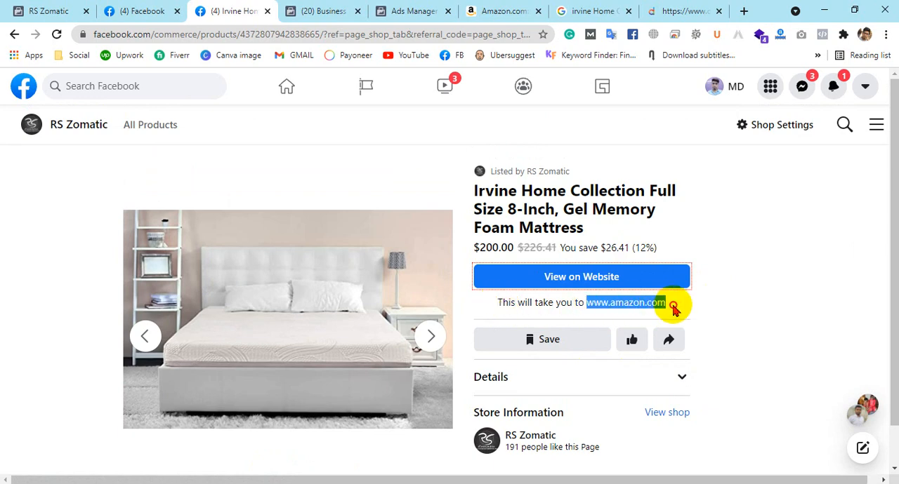
Expand the mattress listing's details and read the full description, highlighting its color and material
{"action": "left_click", "coordinate": [682, 380]}
{"action": "scroll", "coordinate": [712, 345], "scroll_direction": "down", "scroll_amount": 6}
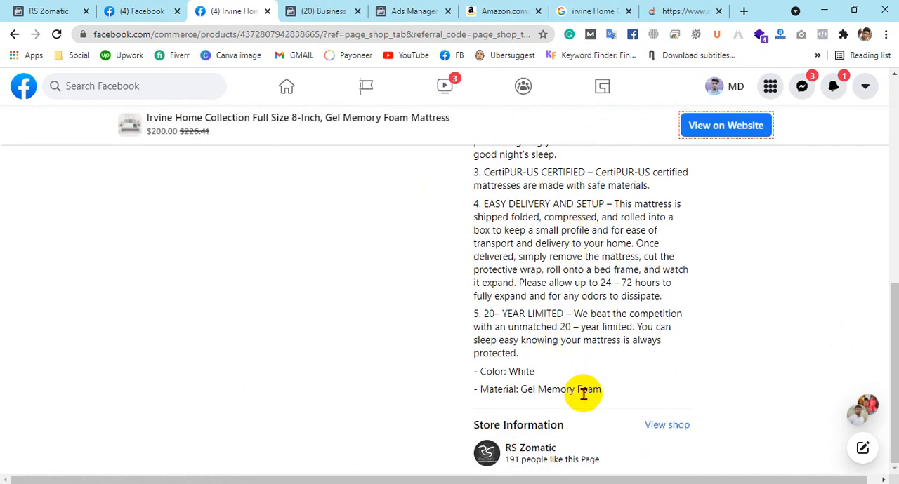
{"action": "left_click_drag", "start_coordinate": [506, 372], "coordinate": [577, 361]}
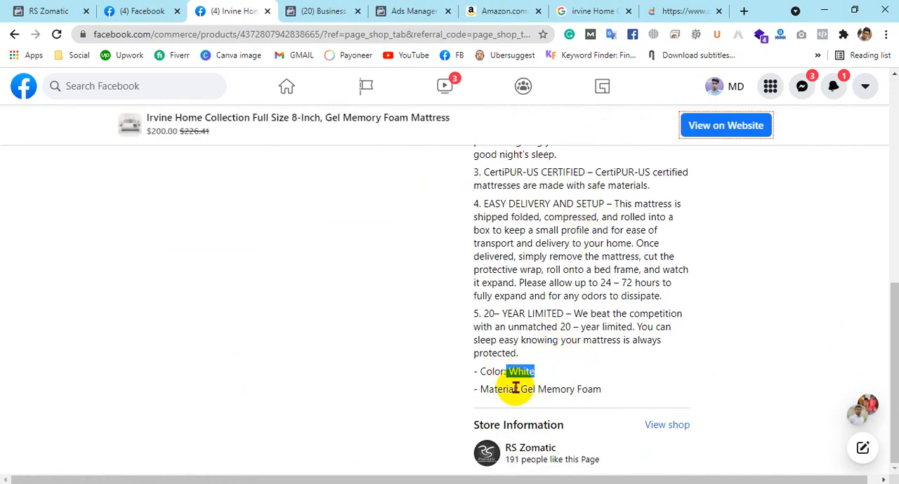
{"action": "left_click_drag", "start_coordinate": [521, 390], "coordinate": [610, 395]}
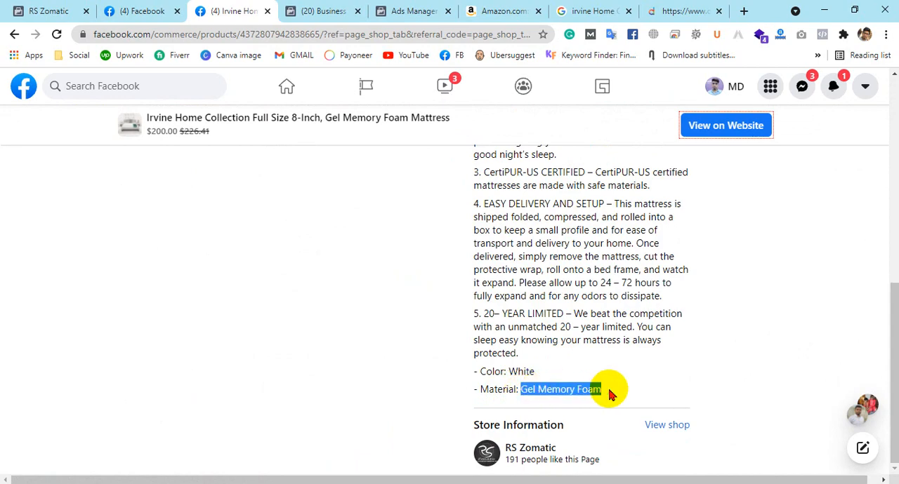
{"action": "left_click", "coordinate": [635, 380]}
{"action": "scroll", "coordinate": [635, 377], "scroll_direction": "up", "scroll_amount": 8}
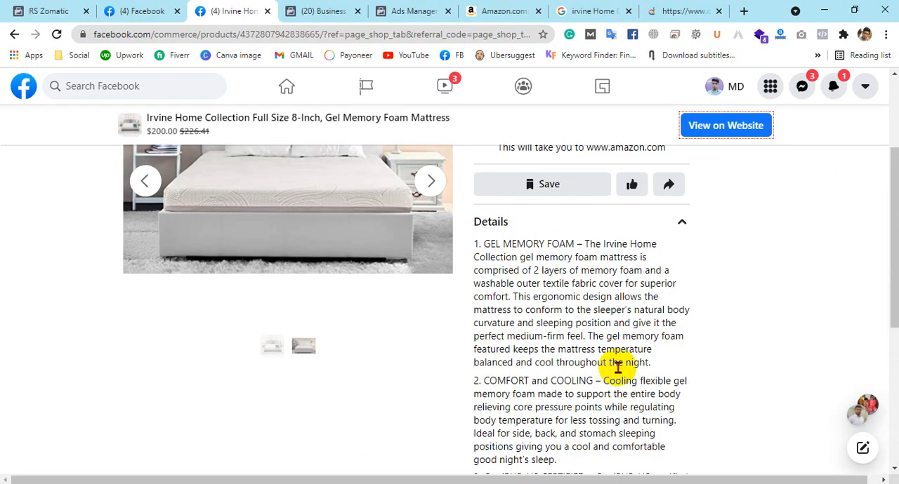
{"action": "scroll", "coordinate": [611, 368], "scroll_direction": "down", "scroll_amount": 8}
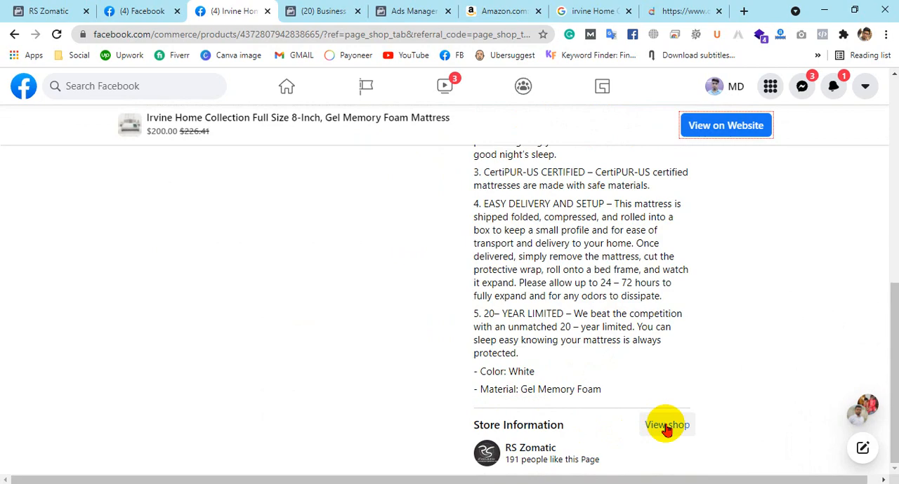
{"action": "scroll", "coordinate": [664, 427], "scroll_direction": "up", "scroll_amount": 8}
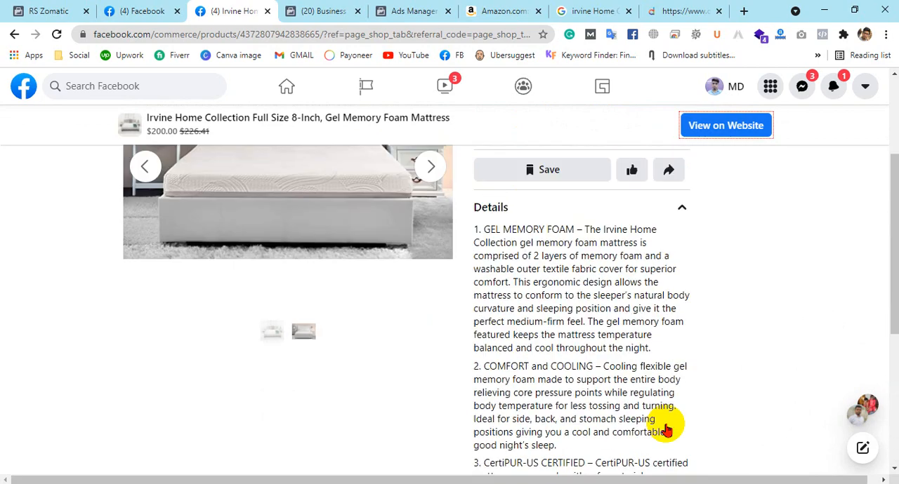
{"action": "scroll", "coordinate": [660, 277], "scroll_direction": "down", "scroll_amount": 8}
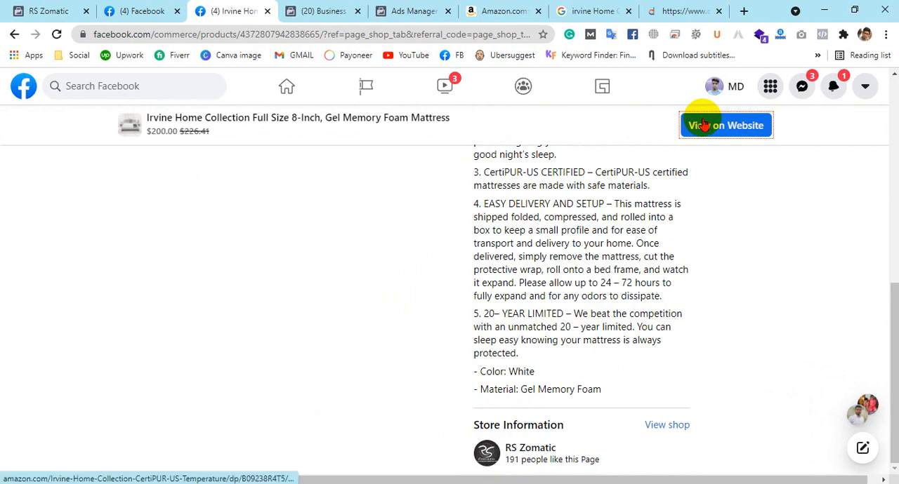
Follow the listing's website link to the mattress on Amazon and return to the Facebook product page
{"action": "scroll", "coordinate": [693, 249], "scroll_direction": "up", "scroll_amount": 8}
{"action": "left_click", "coordinate": [570, 278]}
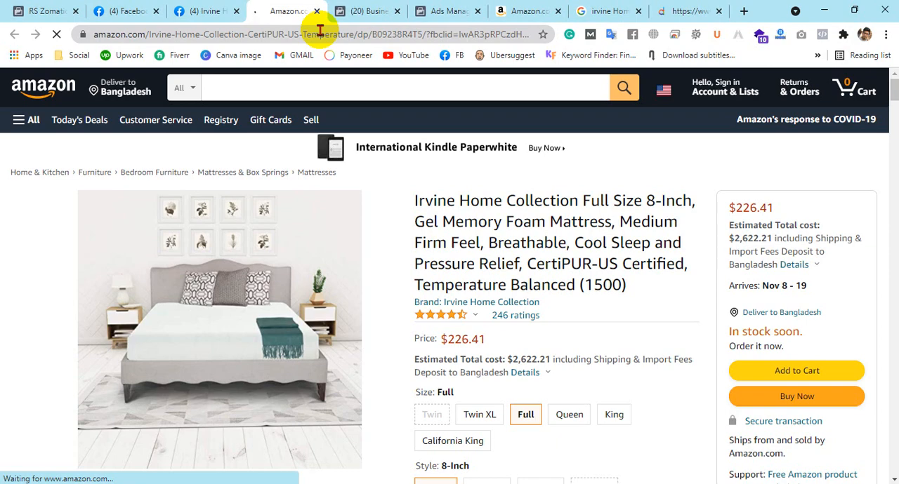
{"action": "left_click", "coordinate": [112, 6]}
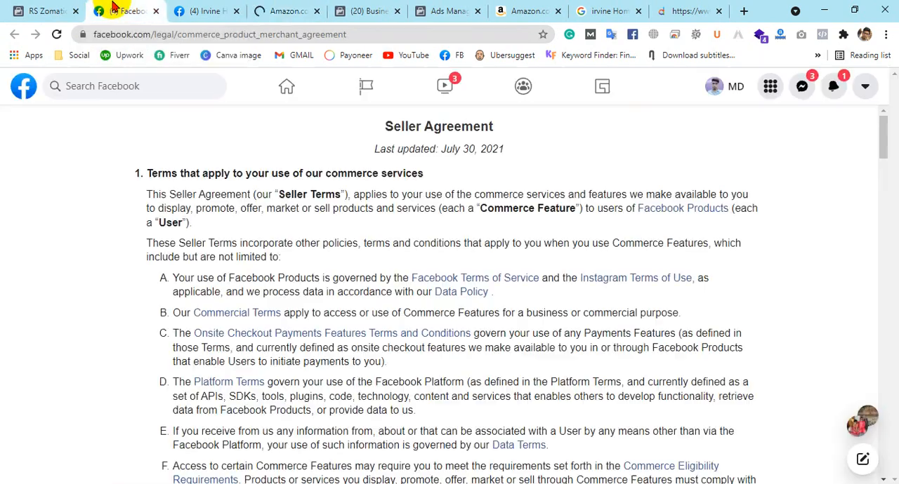
{"action": "left_click", "coordinate": [226, 10]}
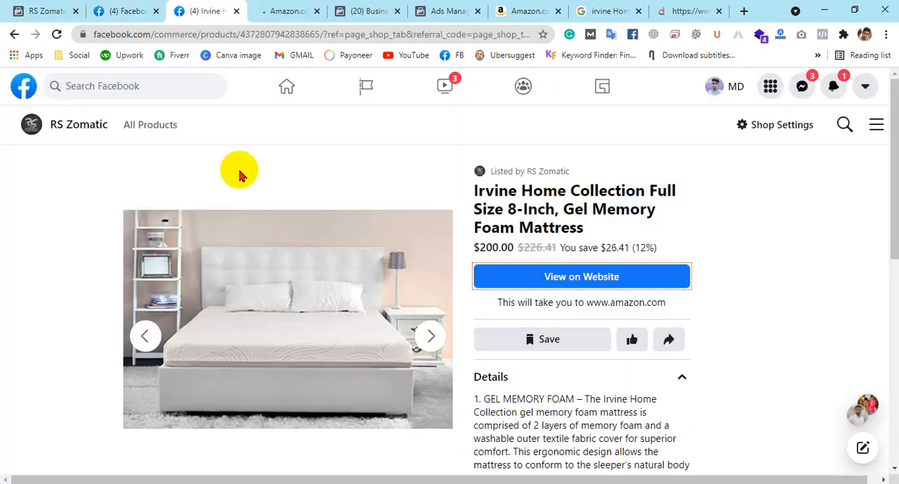
{"action": "double_click", "coordinate": [544, 188]}
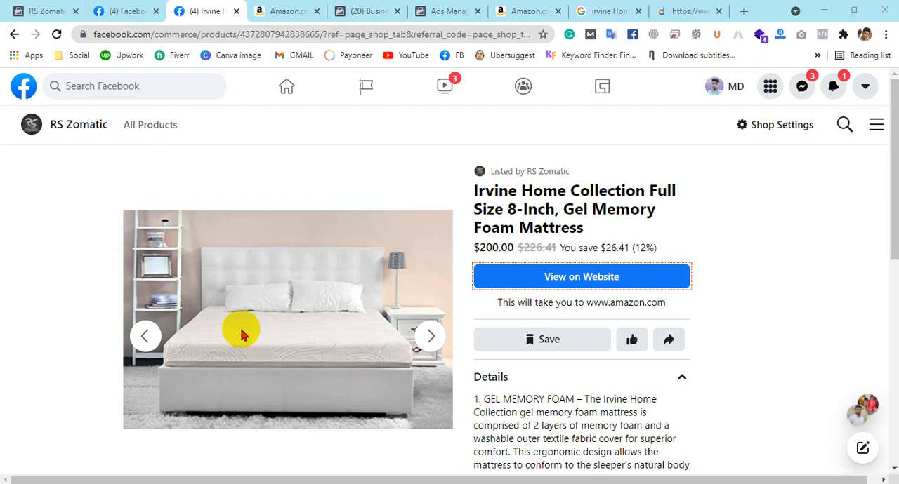
{"action": "scroll", "coordinate": [246, 295], "scroll_direction": "down", "scroll_amount": 5}
{"action": "scroll", "coordinate": [250, 257], "scroll_direction": "up", "scroll_amount": 5}
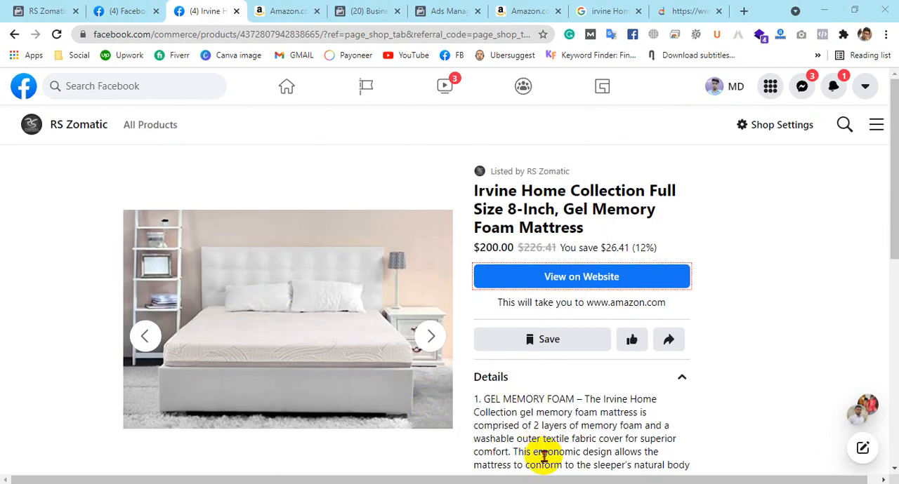